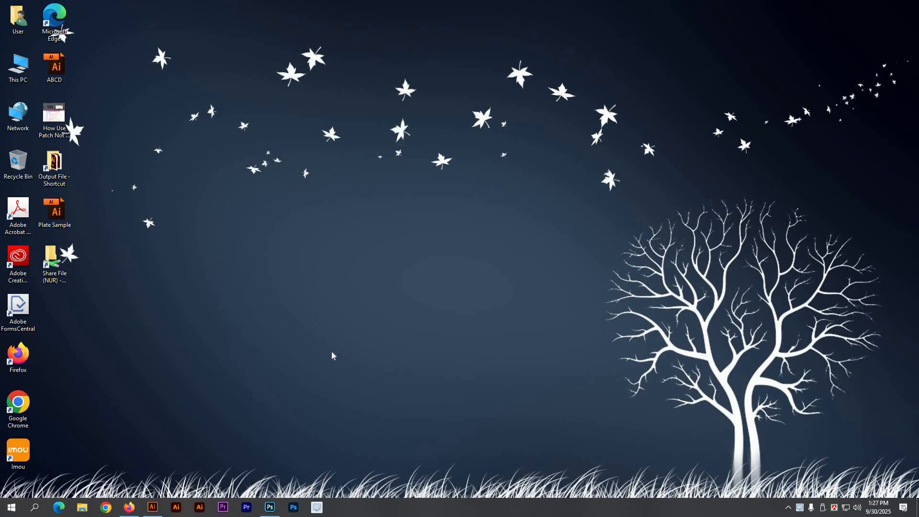
# Step: Restore the Firefox window showing the Gmail inbox from the taskbar
pyautogui.click(129, 508)
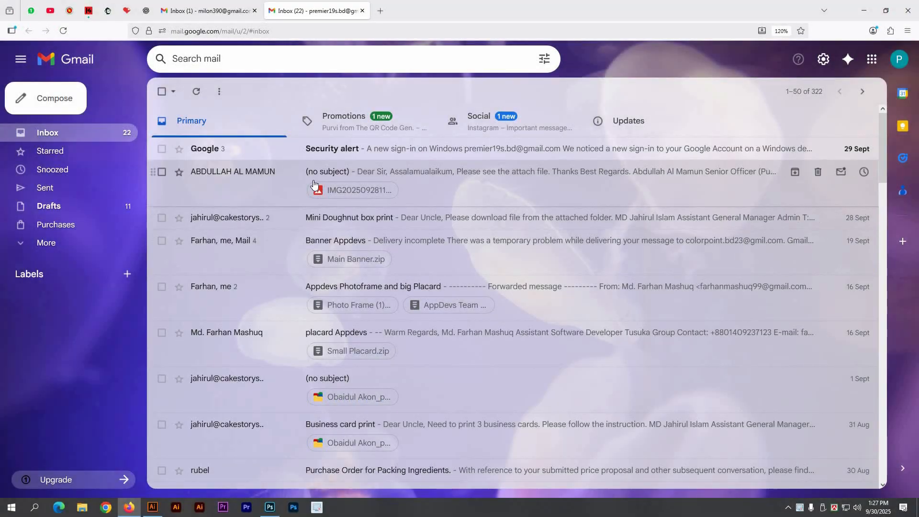
# Step: Download IMG20250928114934.jpg from the no-subject email and show it in the Downloads folder
pyautogui.click(340, 190)
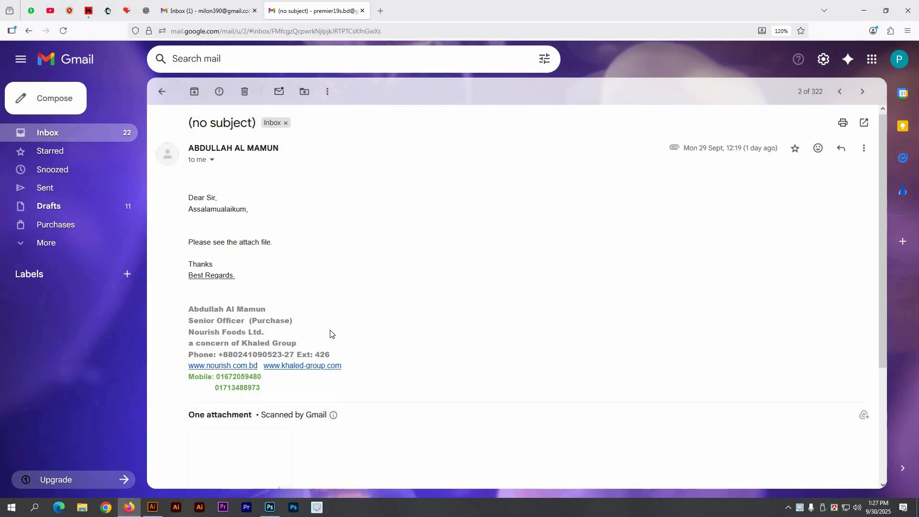
pyautogui.scroll(-3, 328, 332)
pyautogui.click(265, 318)
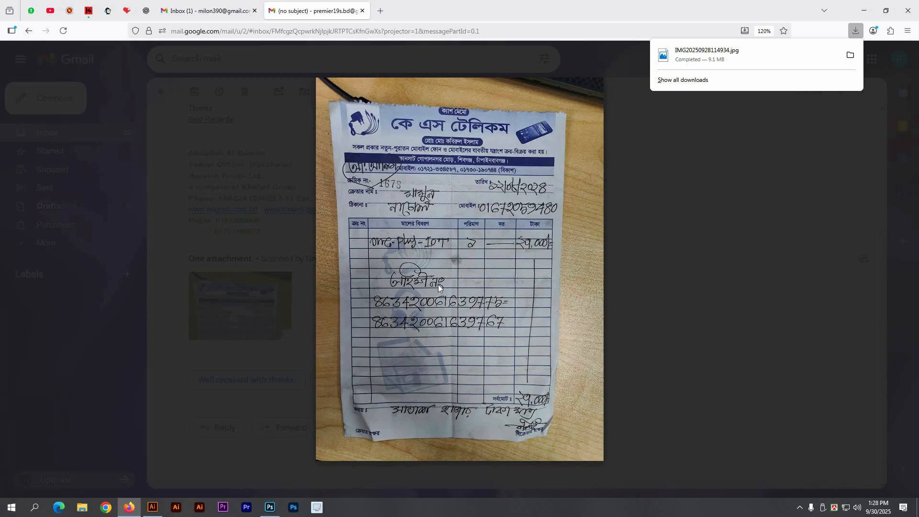
pyautogui.click(849, 57)
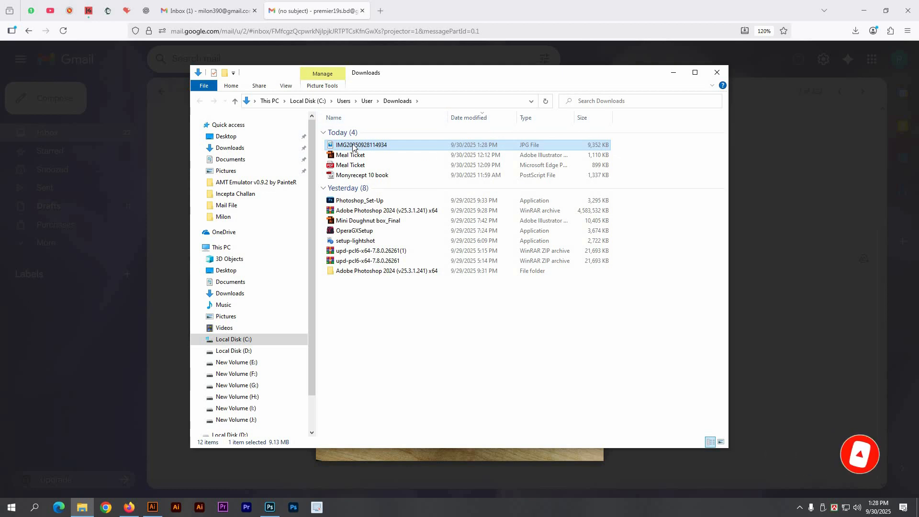
# Step: Open IMG20250928114934.jpg in Photoshop by dragging it onto the Photoshop taskbar icon
pyautogui.moveTo(356, 146); pyautogui.dragTo(301, 300)
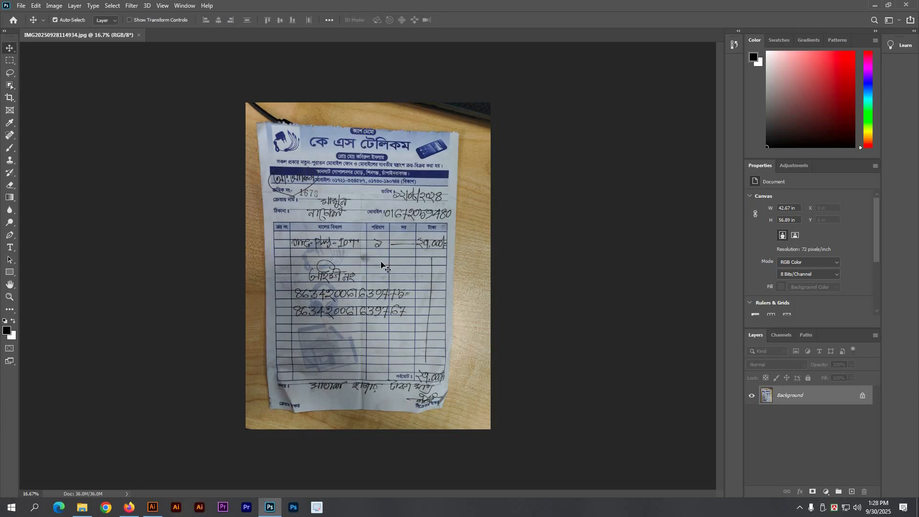
# Step: Perspective-crop the receipt to the paper's corners, leaving a 35.29 × 49.99 in canvas
pyautogui.press('c')
pyautogui.scroll(2, 383, 263)
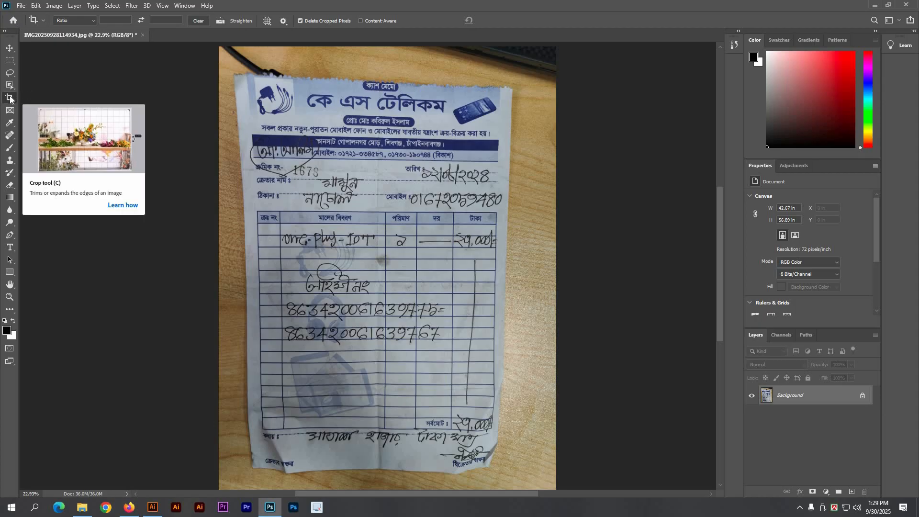
pyautogui.click(10, 98)
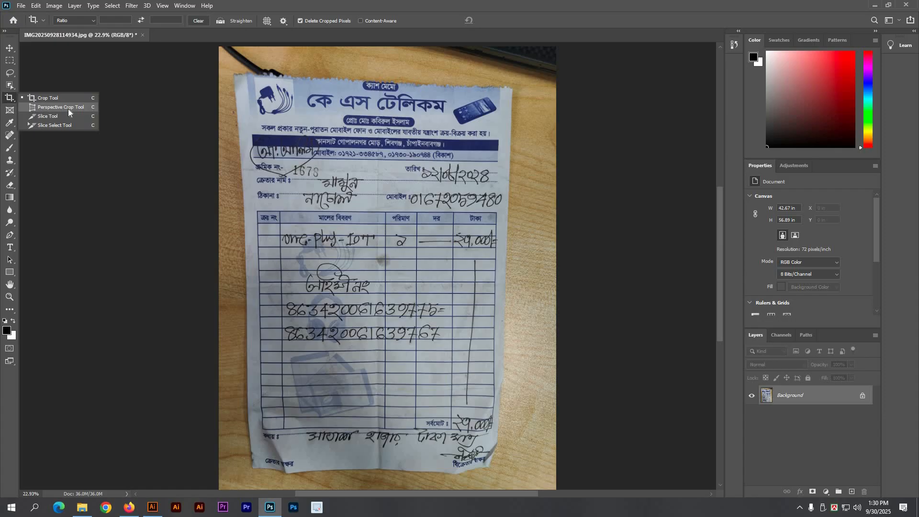
pyautogui.click(53, 107)
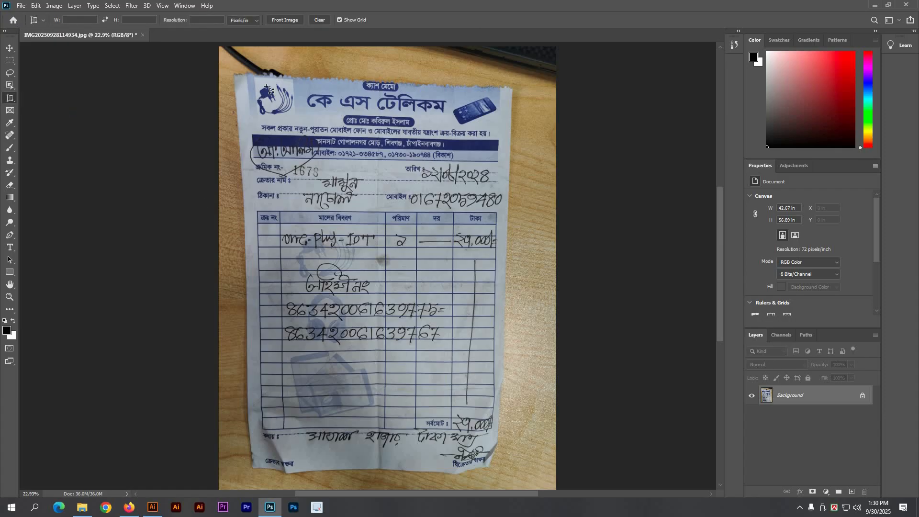
pyautogui.moveTo(234, 74); pyautogui.dragTo(514, 474)
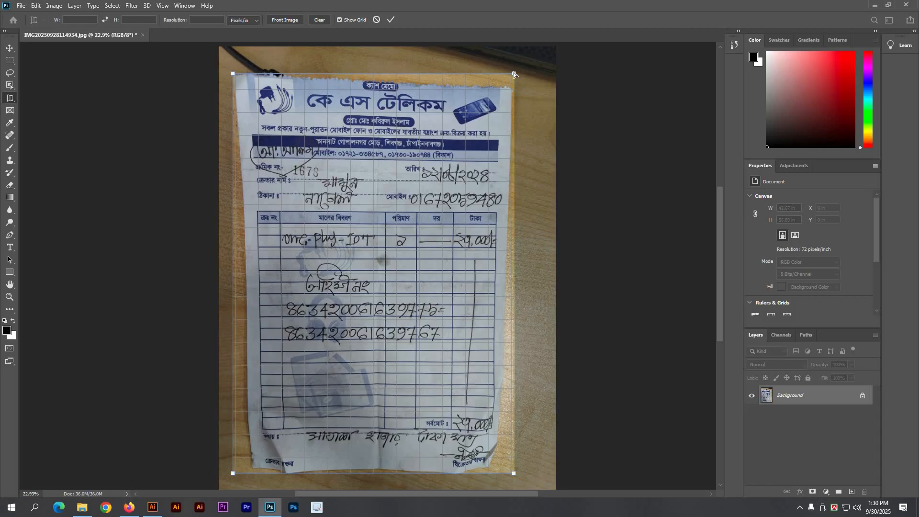
pyautogui.moveTo(514, 74); pyautogui.dragTo(506, 87)
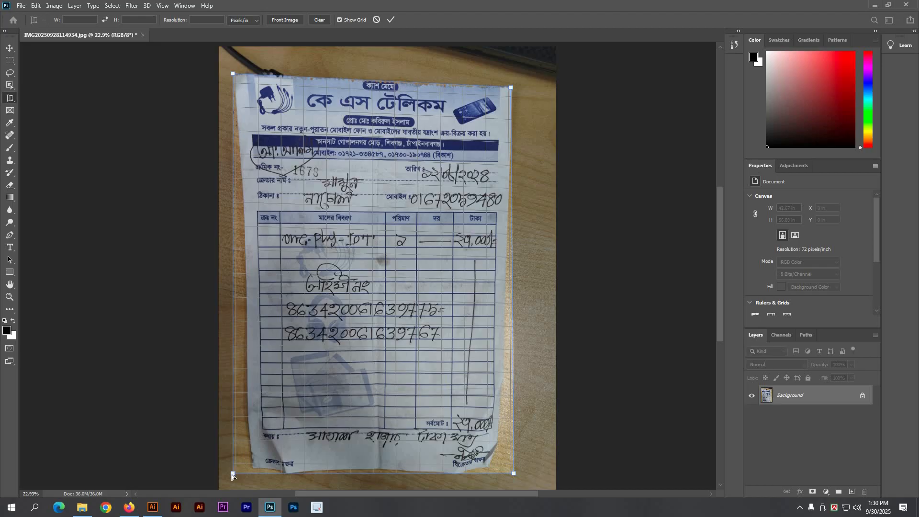
pyautogui.moveTo(233, 473); pyautogui.dragTo(252, 471)
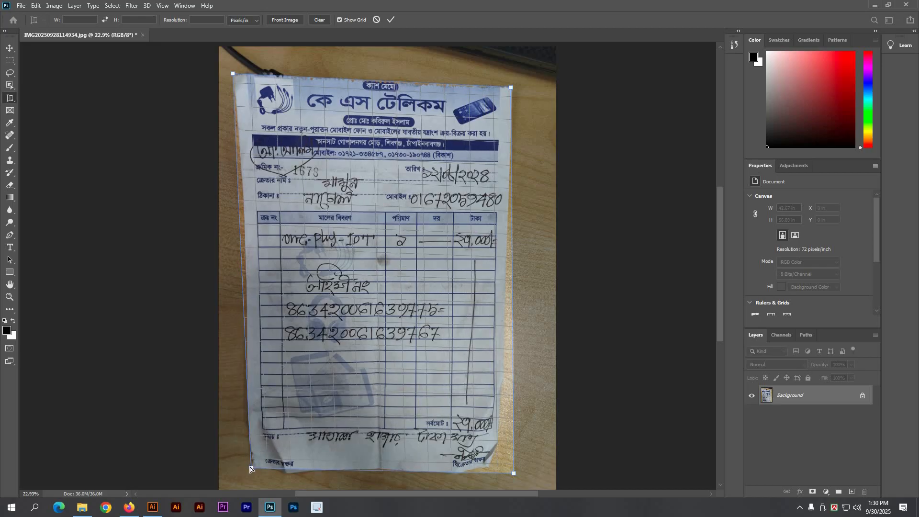
pyautogui.moveTo(516, 475); pyautogui.dragTo(498, 474)
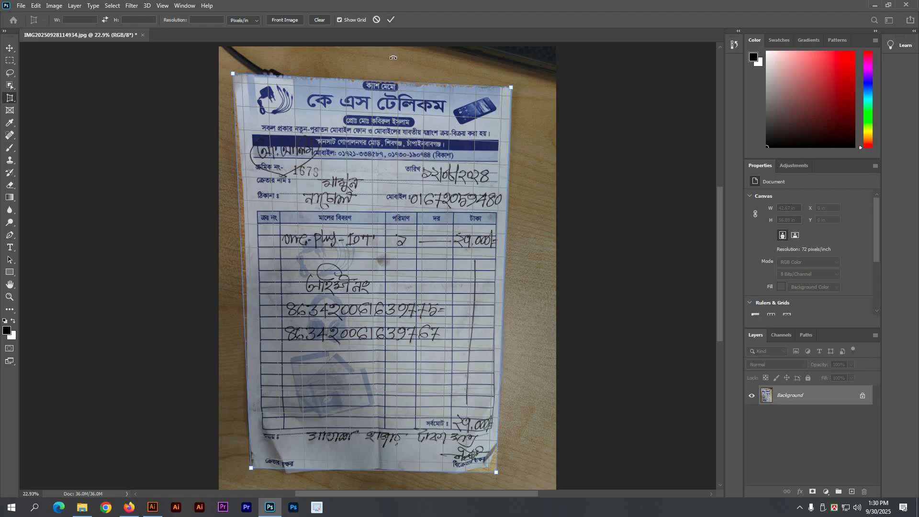
pyautogui.click(390, 20)
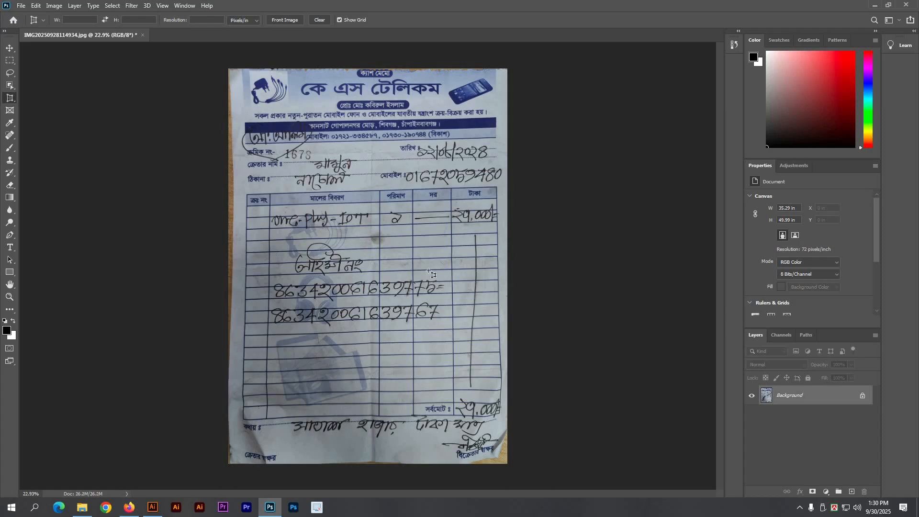
# Step: Select the entire memo canvas and switch over to the Illustrator memo document
pyautogui.press('v')
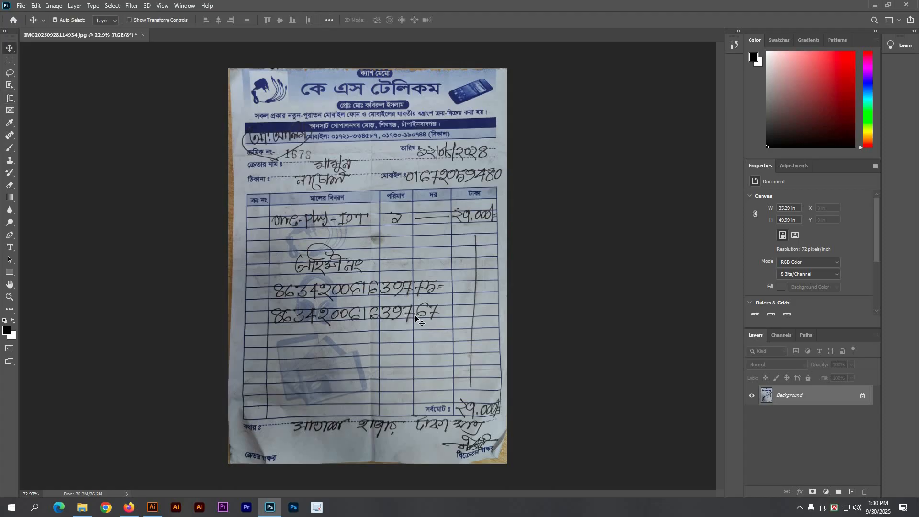
pyautogui.hotkey('ctrl', 'a')
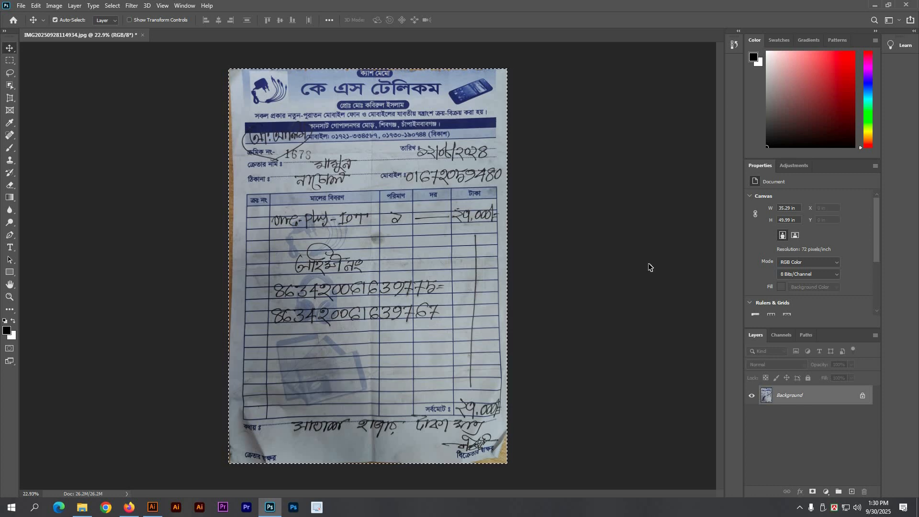
pyautogui.hotkey('alt', 'Tab')
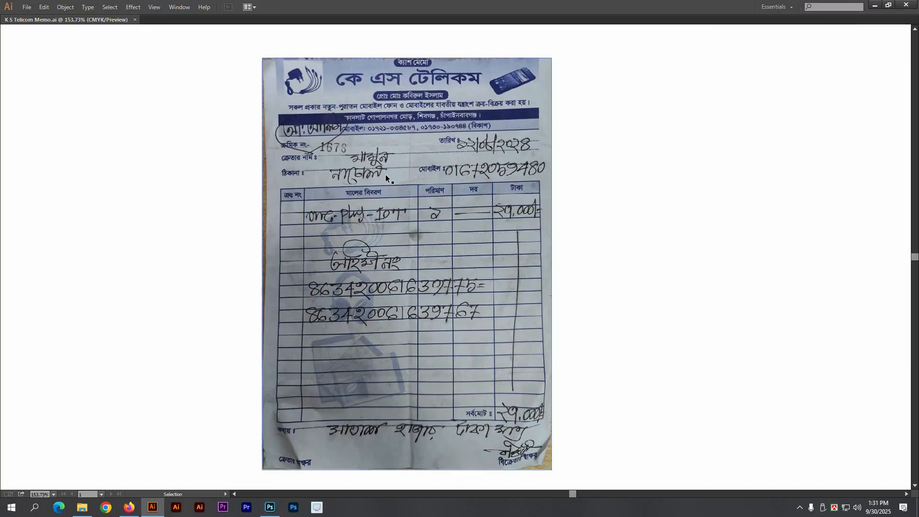
# Step: Show the hidden panels and deselect the placed receipt image
pyautogui.click(389, 209)
pyautogui.press('Tab')
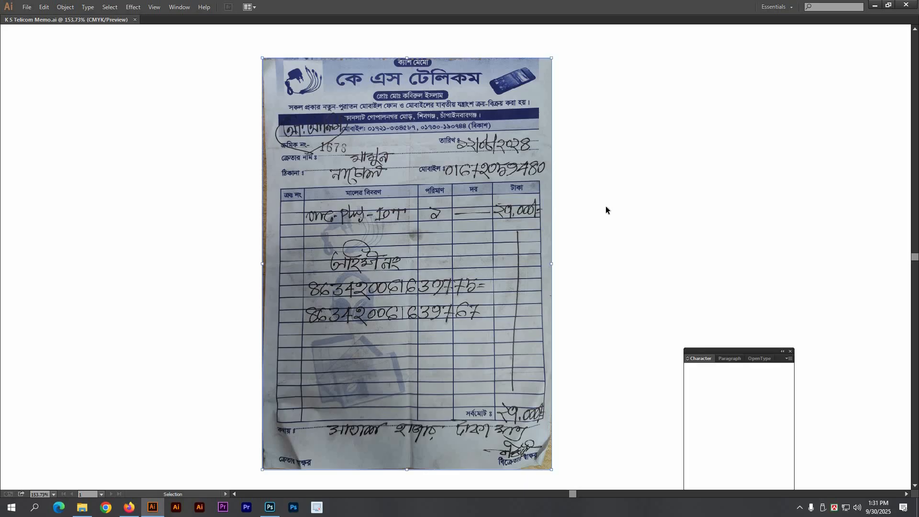
pyautogui.press('a')
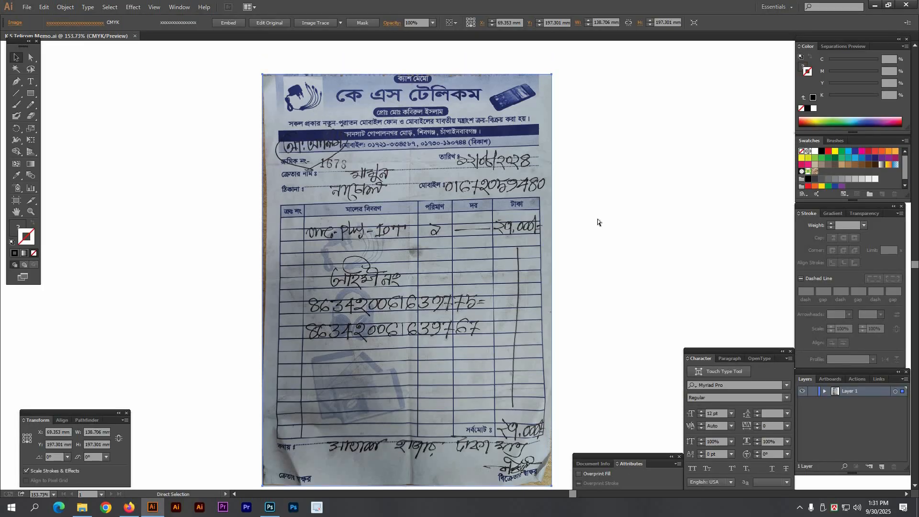
pyautogui.click(598, 219)
pyautogui.press('v')
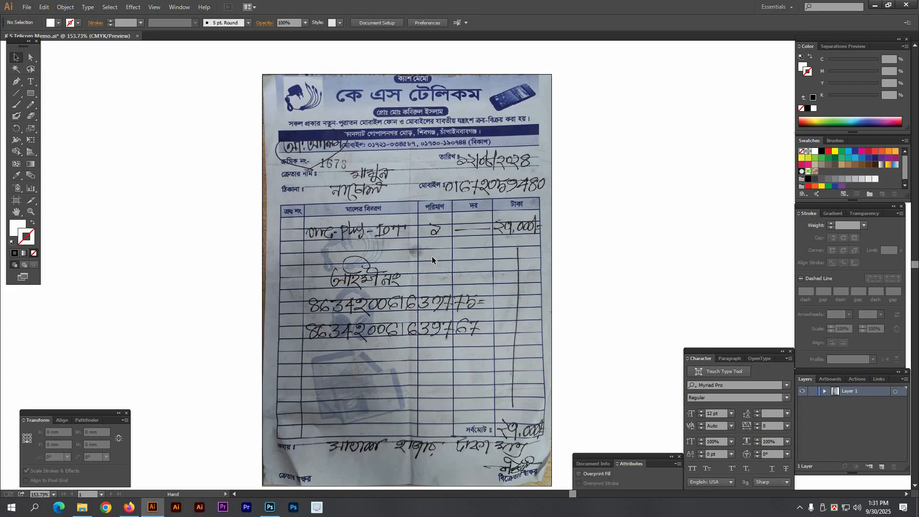
# Step: Zoom and pan to enlarge the receipt's printed header
pyautogui.scroll(1, 442, 249)
pyautogui.moveTo(217, 80); pyautogui.dragTo(564, 277)
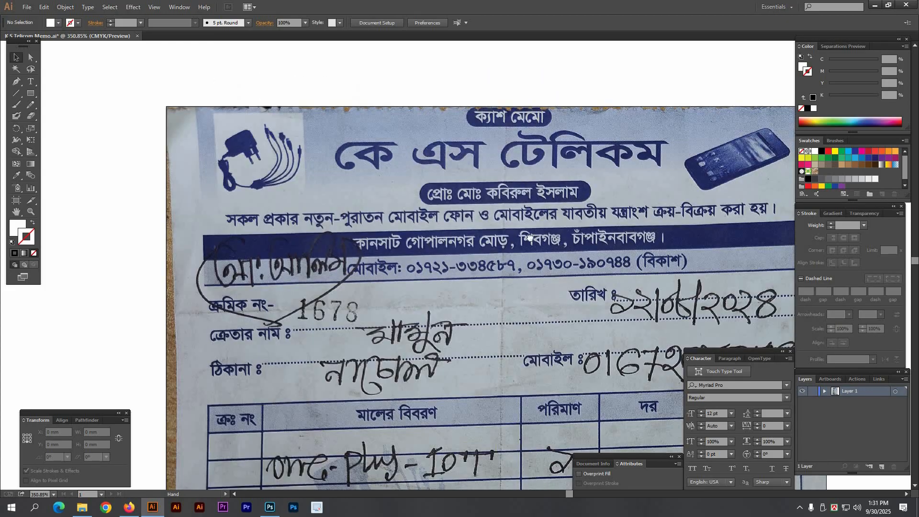
pyautogui.moveTo(554, 184); pyautogui.dragTo(471, 246)
pyautogui.moveTo(145, 109); pyautogui.dragTo(620, 287)
pyautogui.moveTo(573, 245); pyautogui.dragTo(461, 201)
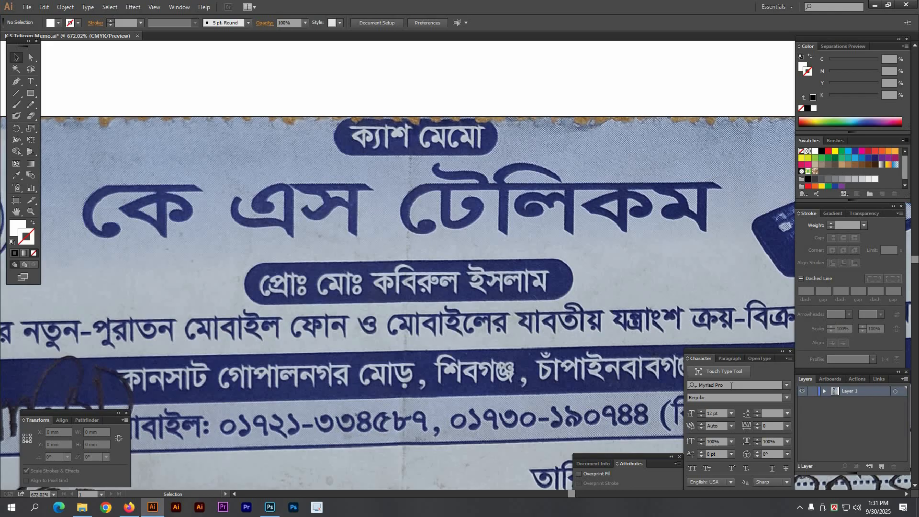
# Step: Choose SutonnyBanglaMJ as the font by searching 'sut' in the Character panel
pyautogui.click(731, 386)
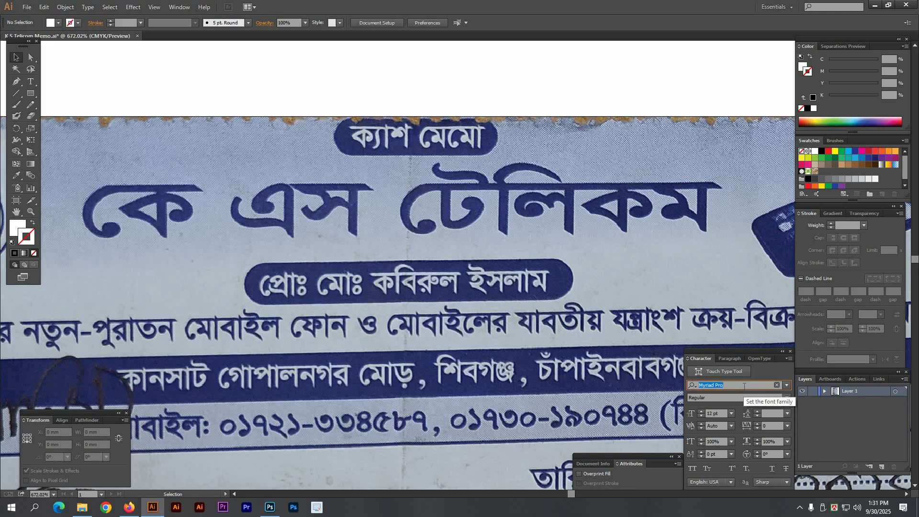
pyautogui.write('s')
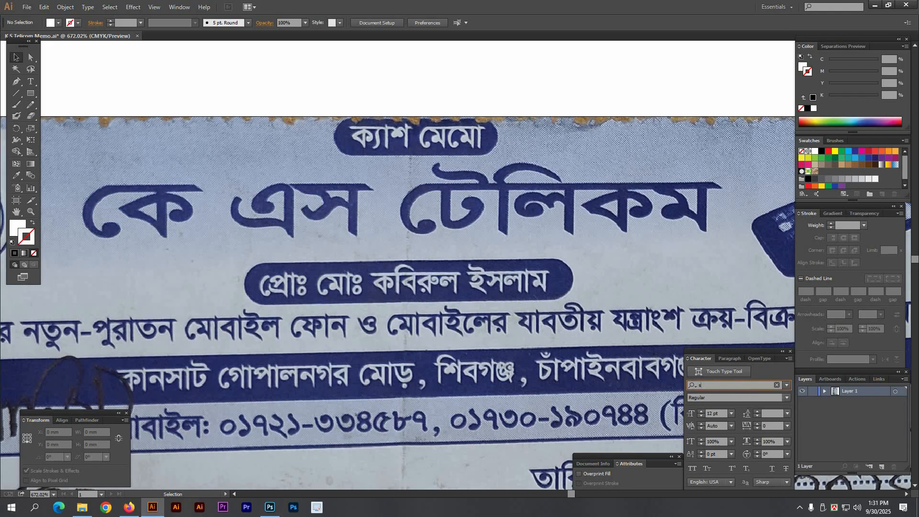
pyautogui.write('ut')
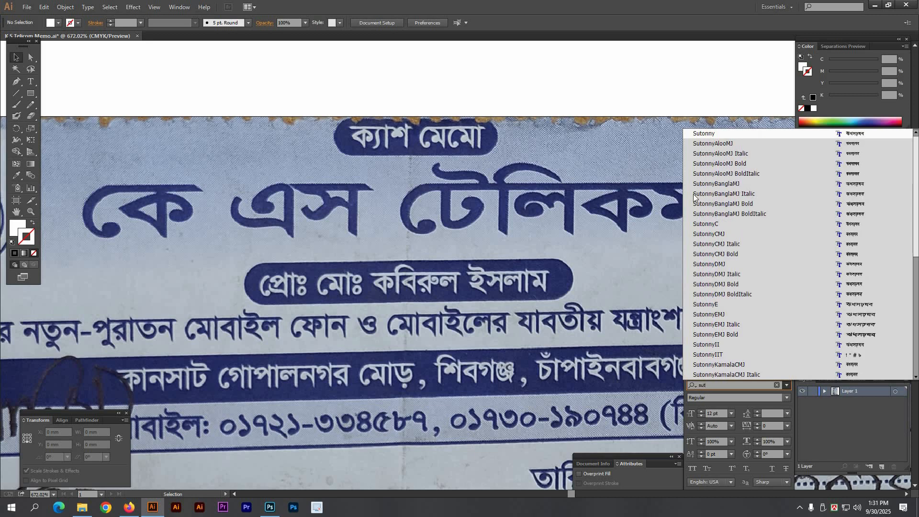
pyautogui.click(713, 184)
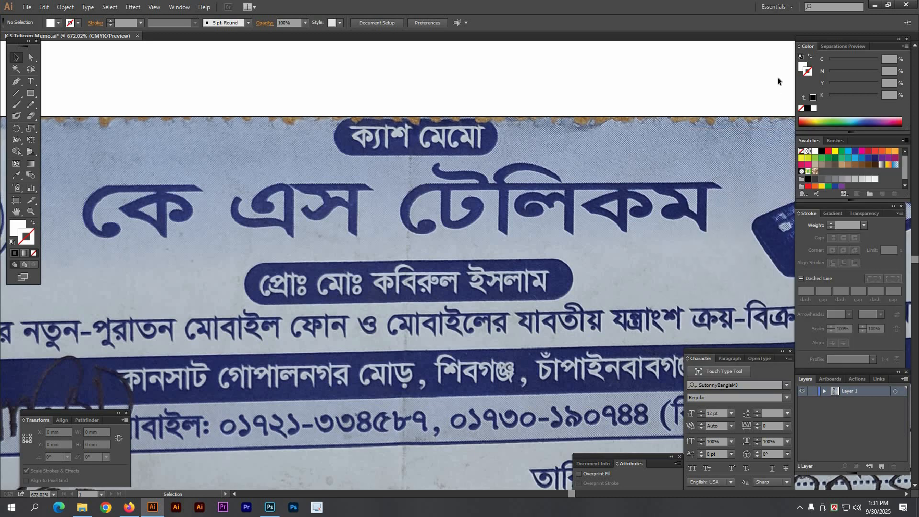
# Step: Set the fill colour to the red swatch
pyautogui.click(801, 67)
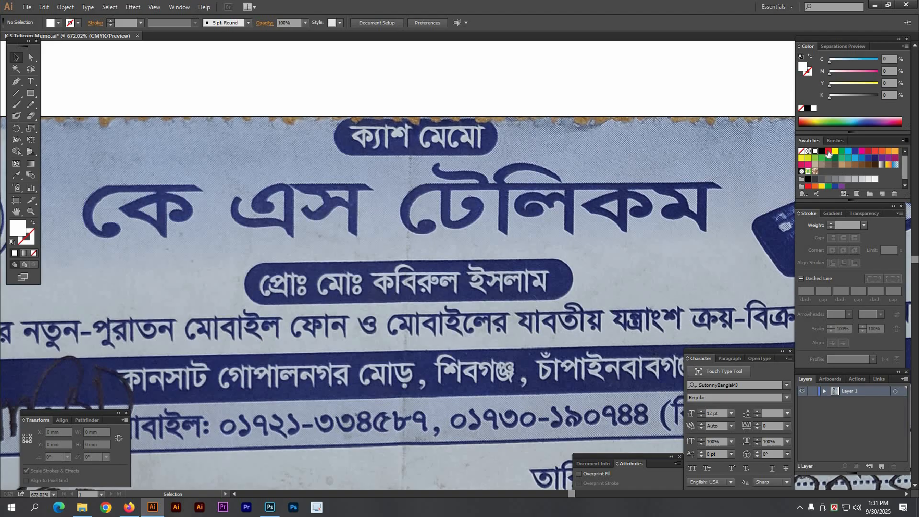
pyautogui.click(828, 151)
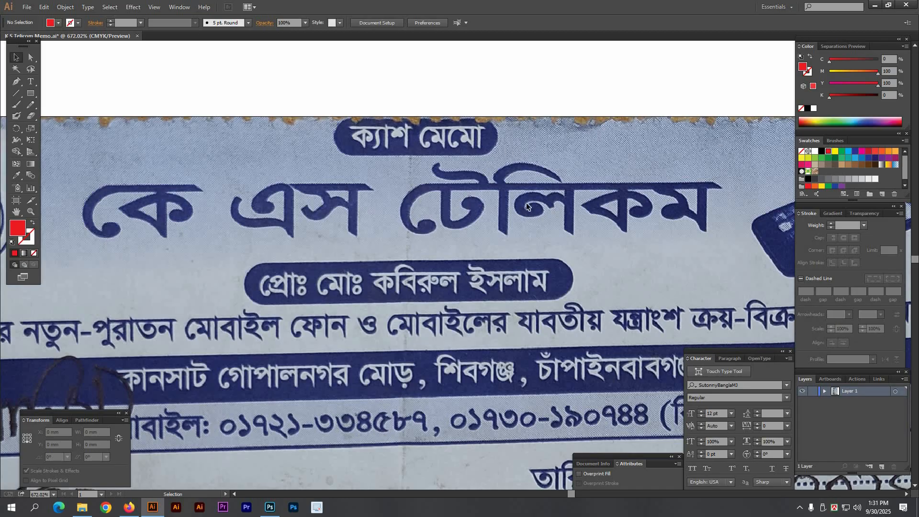
pyautogui.click(751, 386)
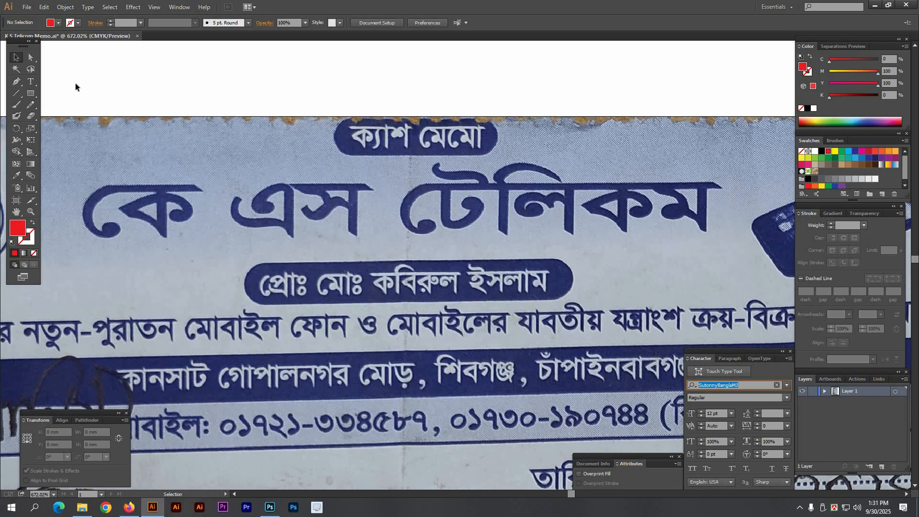
# Step: Type 'ক্যাশ মেমো' as a SutonnyBanglaMJ 12 pt text line above the receipt photo
pyautogui.click(30, 82)
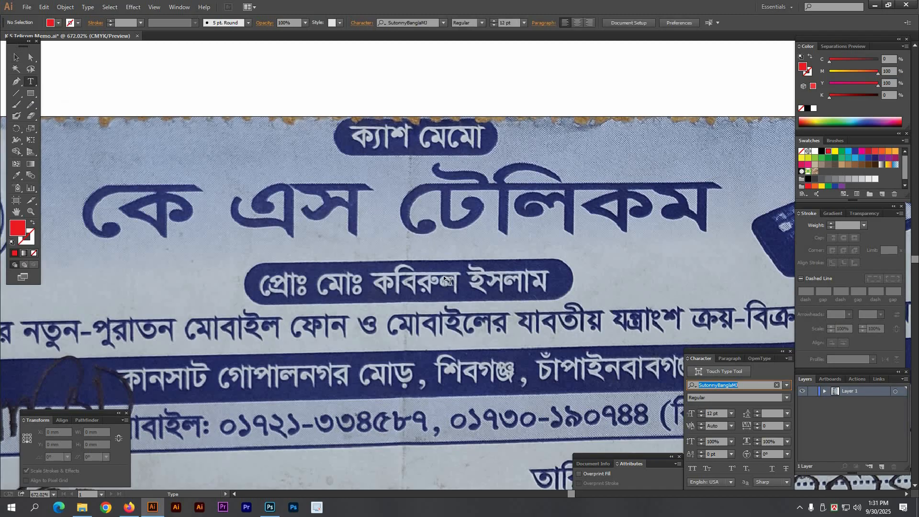
pyautogui.click(349, 89)
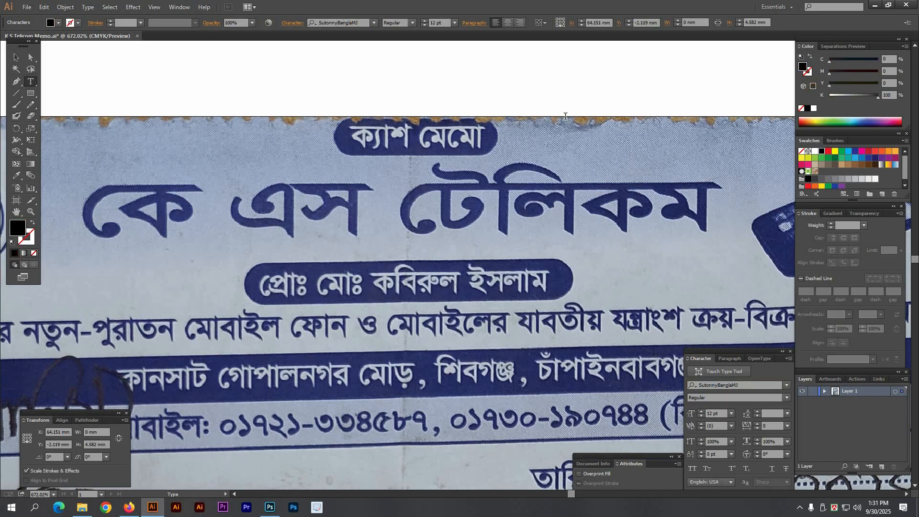
pyautogui.press('ctrl')
pyautogui.press('ctrl')
pyautogui.write('ক্যাশ মেমো')
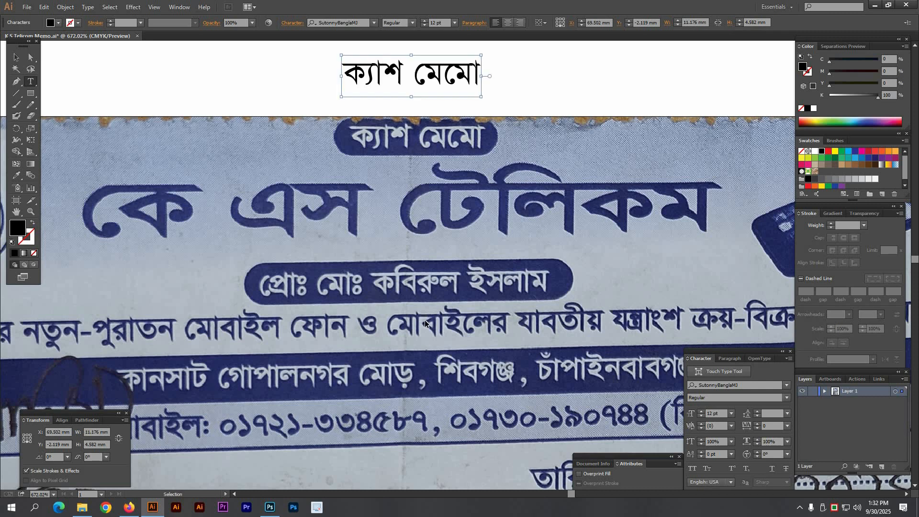
pyautogui.hotkey('ctrl', 'alt', 'b')
# Step: Make the 'ক্যাশ মেমো' title red and Bold
pyautogui.click(829, 150)
pyautogui.press('Escape')
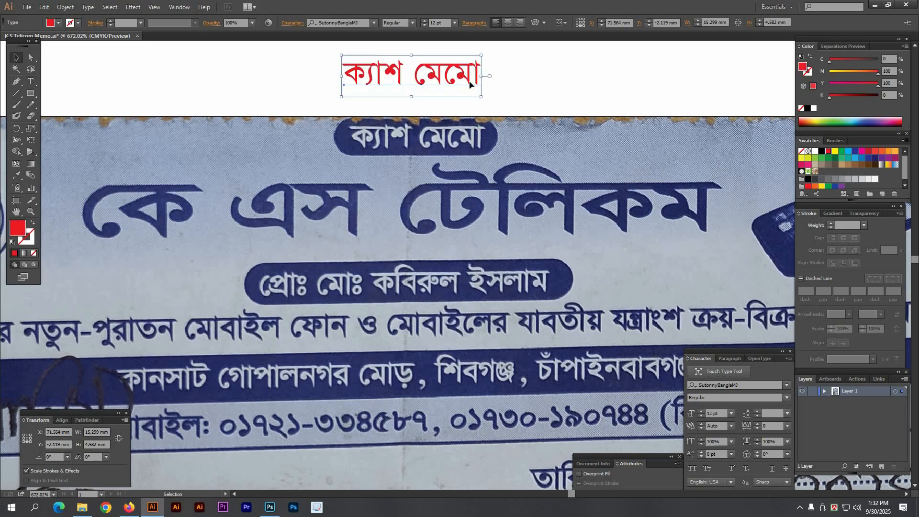
pyautogui.click(785, 397)
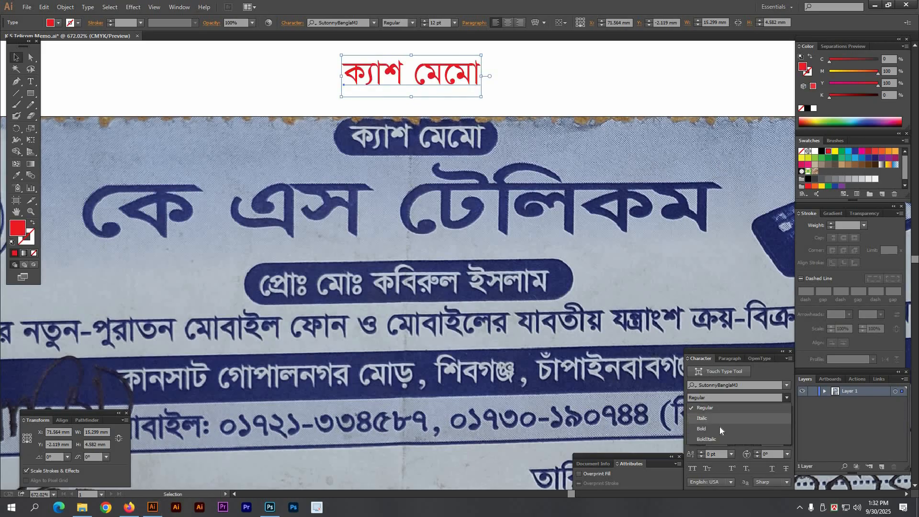
pyautogui.click(766, 417)
# Step: Move the title onto the scanned heading pill and narrow it to 15.037 mm wide
pyautogui.moveTo(263, 77); pyautogui.dragTo(666, 239)
pyautogui.moveTo(426, 91); pyautogui.dragTo(441, 228)
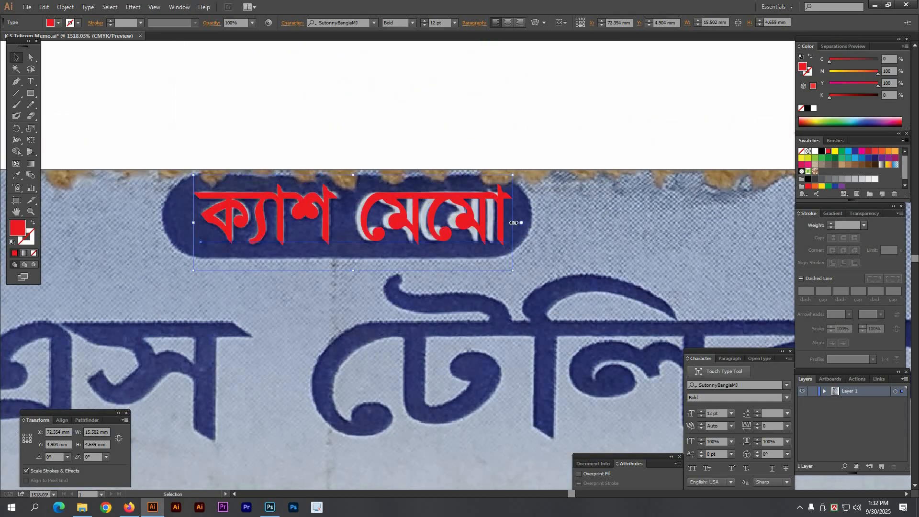
pyautogui.moveTo(514, 224); pyautogui.dragTo(501, 224)
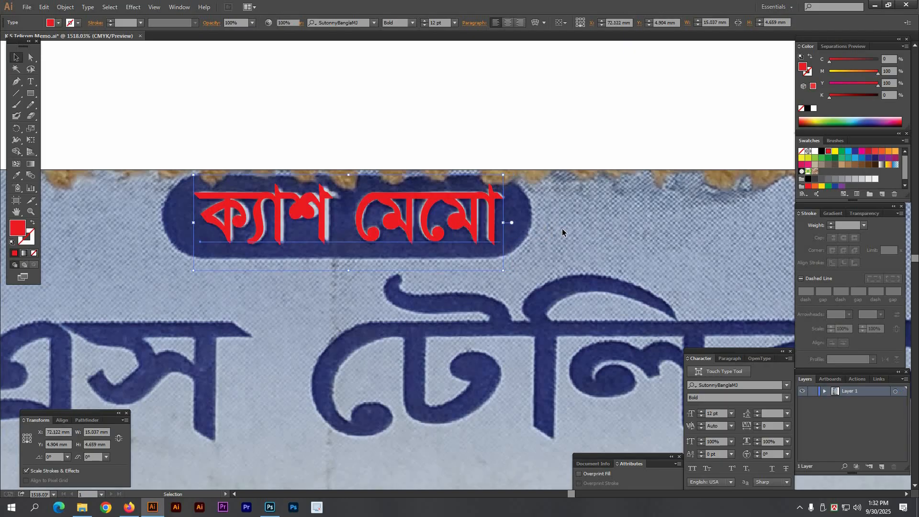
pyautogui.click(470, 263)
pyautogui.scroll(-5, 465, 236)
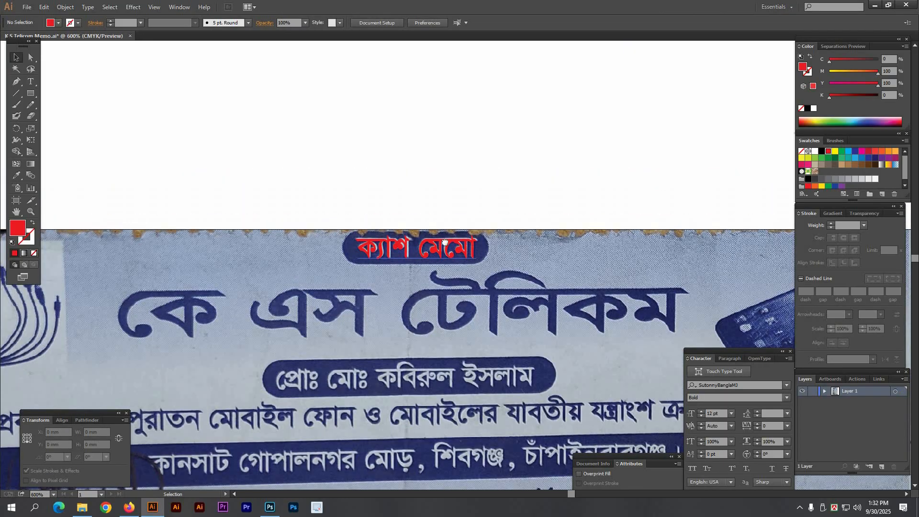
pyautogui.scroll(-3, 391, 242)
pyautogui.scroll(4, 391, 241)
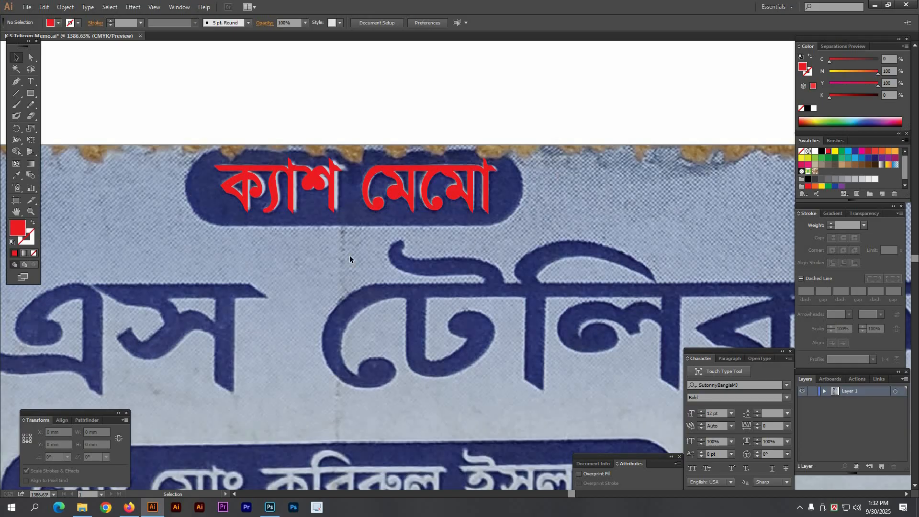
pyautogui.moveTo(299, 264); pyautogui.dragTo(305, 258)
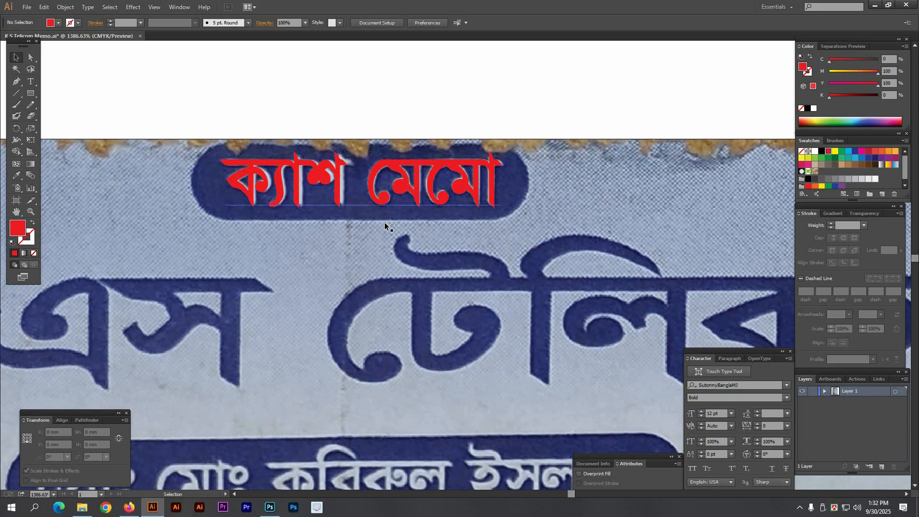
# Step: Draw a red rounded-rectangle pill over the heading and send it behind the title
pyautogui.click(32, 96)
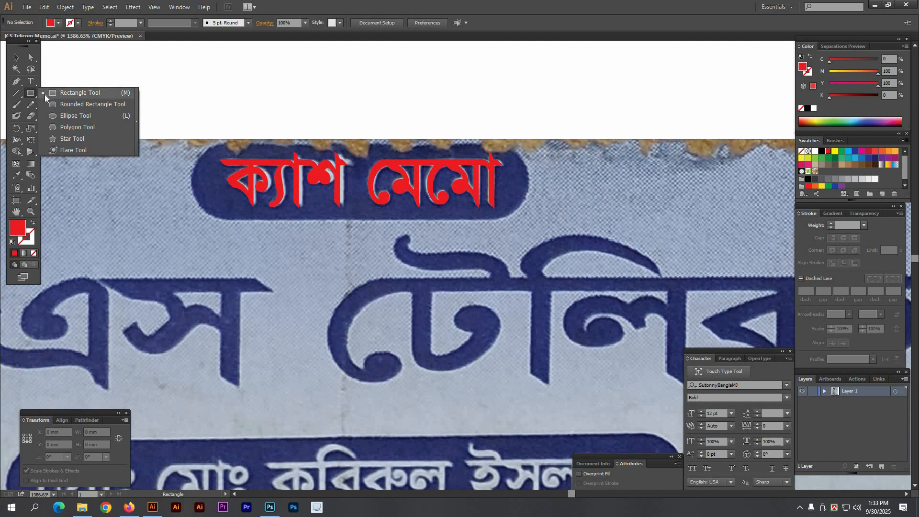
pyautogui.click(85, 104)
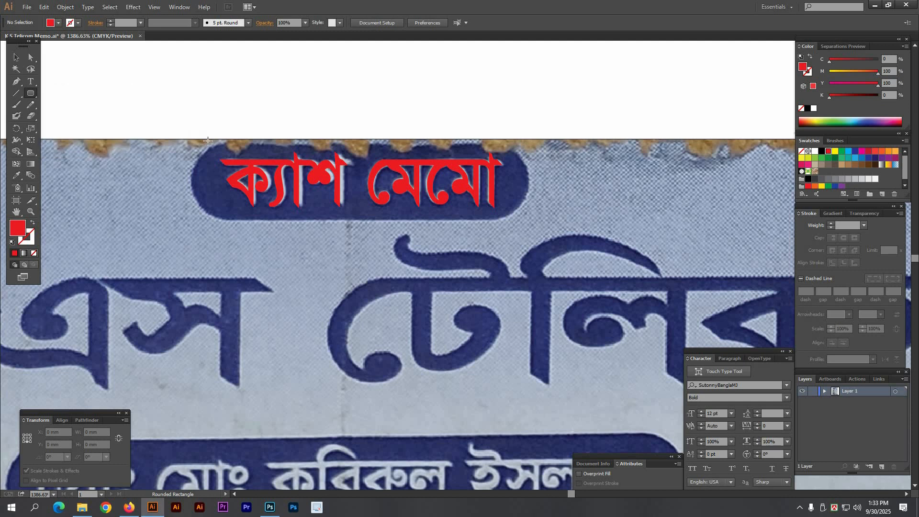
pyautogui.moveTo(201, 148); pyautogui.dragTo(531, 220)
pyautogui.press('v')
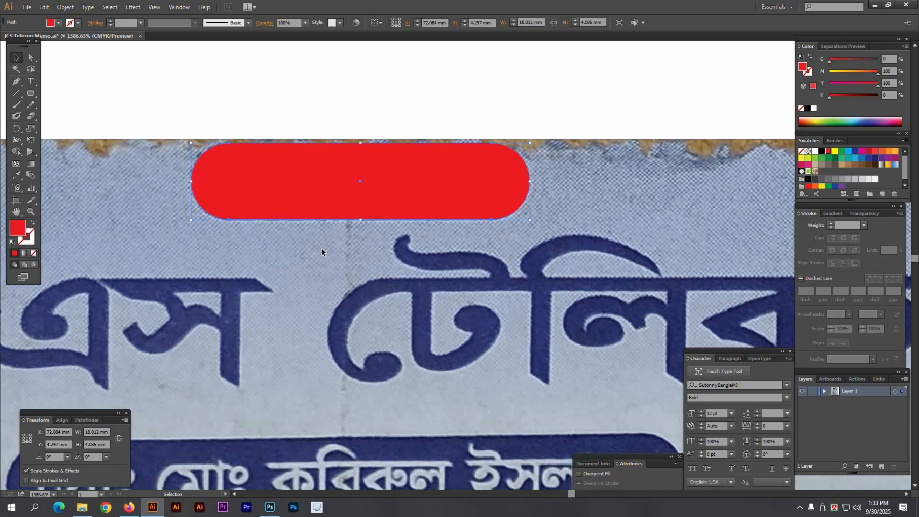
pyautogui.rightClick(203, 175)
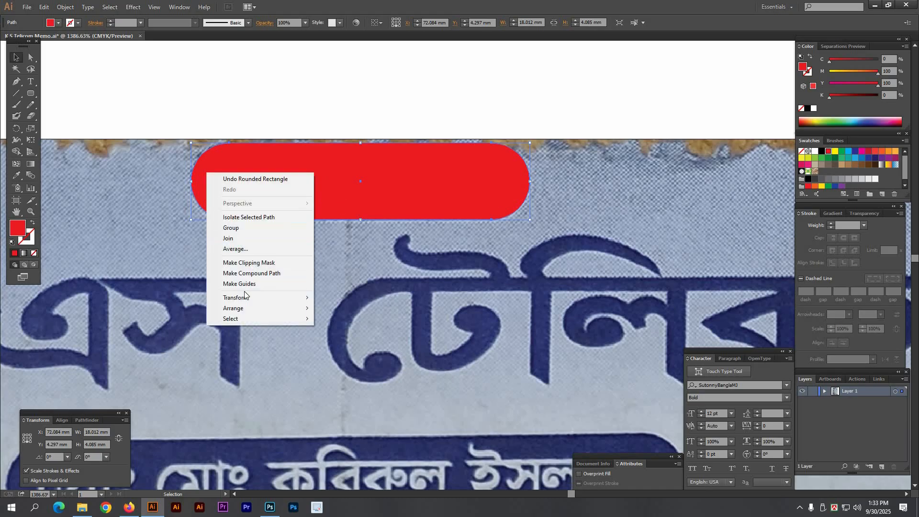
pyautogui.click(164, 213)
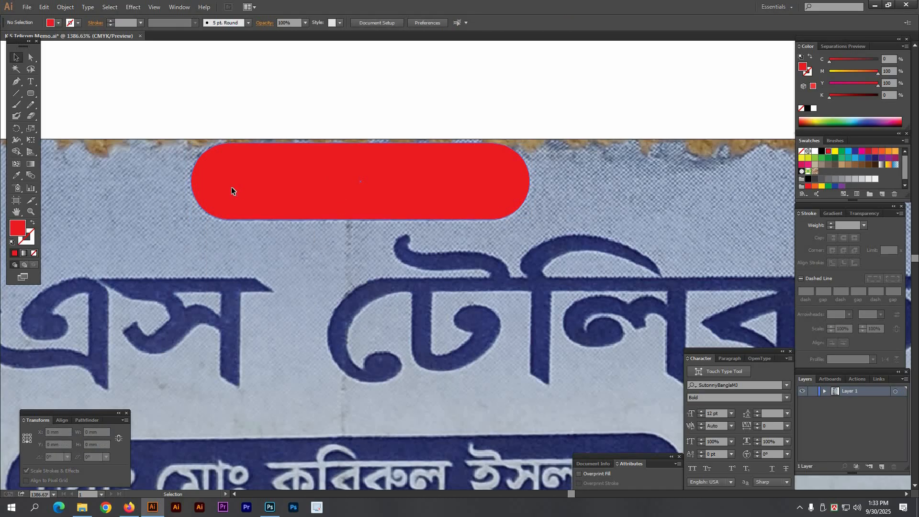
pyautogui.rightClick(232, 188)
pyautogui.moveTo(272, 317)
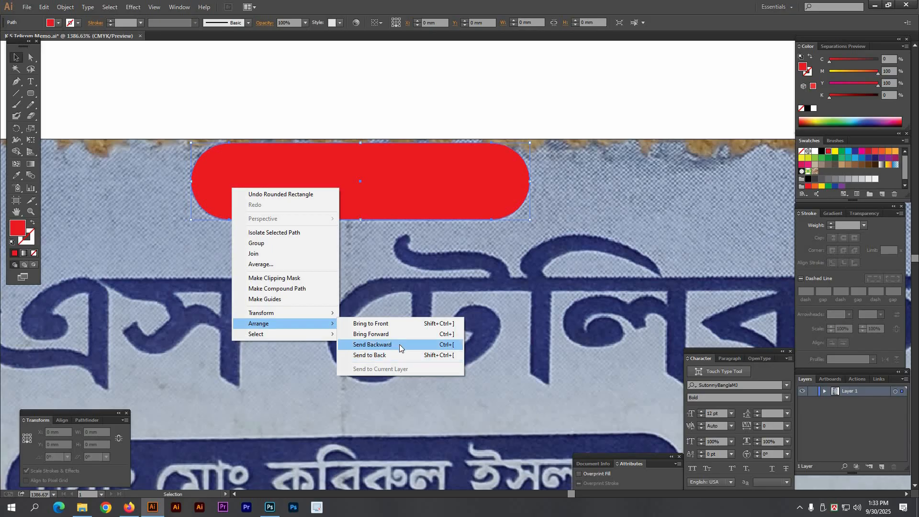
pyautogui.click(399, 345)
# Step: Keep a red copy of the title below the pill and turn the original white
pyautogui.click(332, 179)
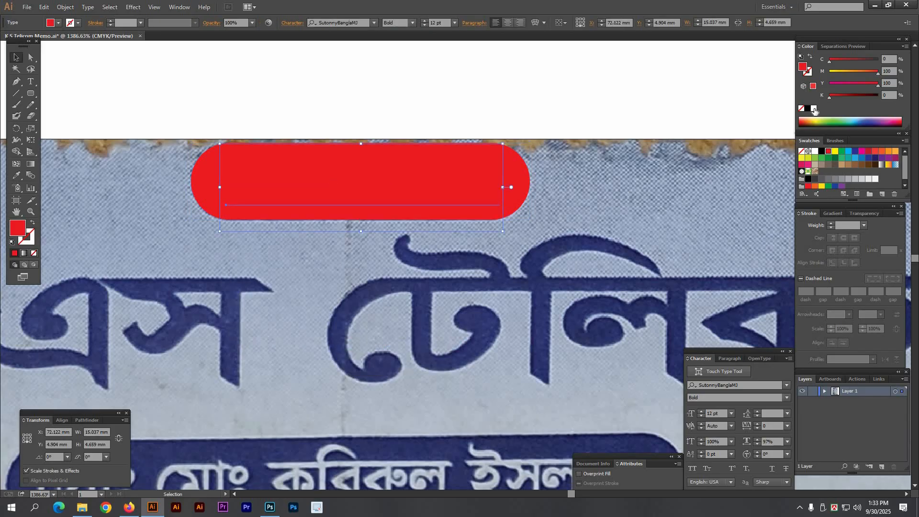
pyautogui.keyDown('alt'); pyautogui.moveTo(438, 166); pyautogui.dragTo(421, 281); pyautogui.keyUp('alt')
pyautogui.click(414, 186)
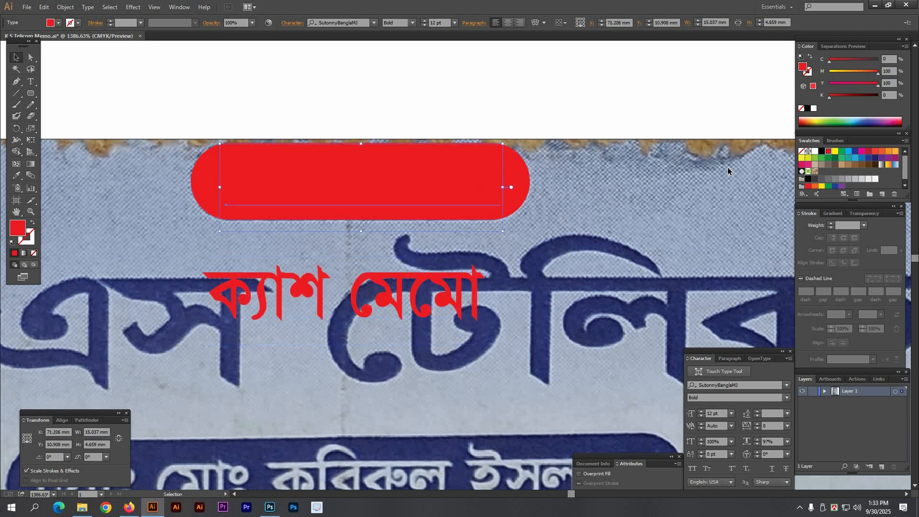
pyautogui.click(814, 109)
pyautogui.click(625, 166)
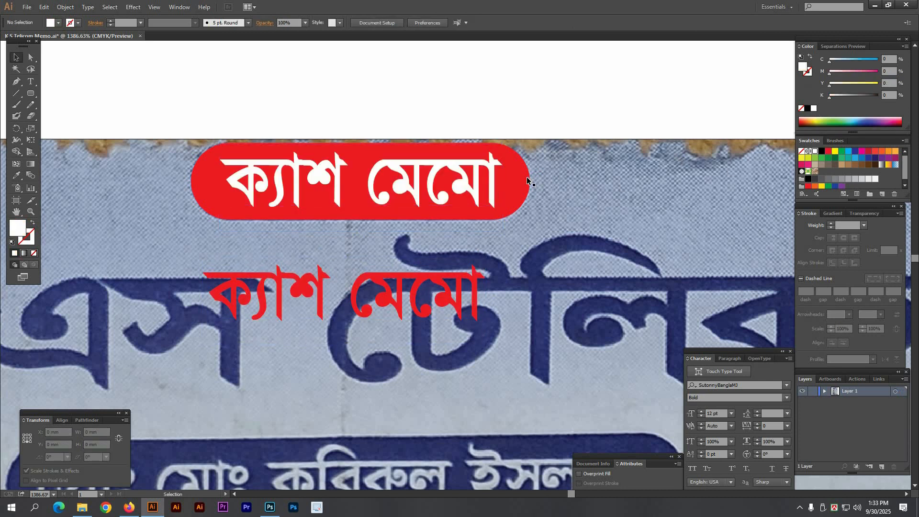
pyautogui.hotkey('ctrl', '3')
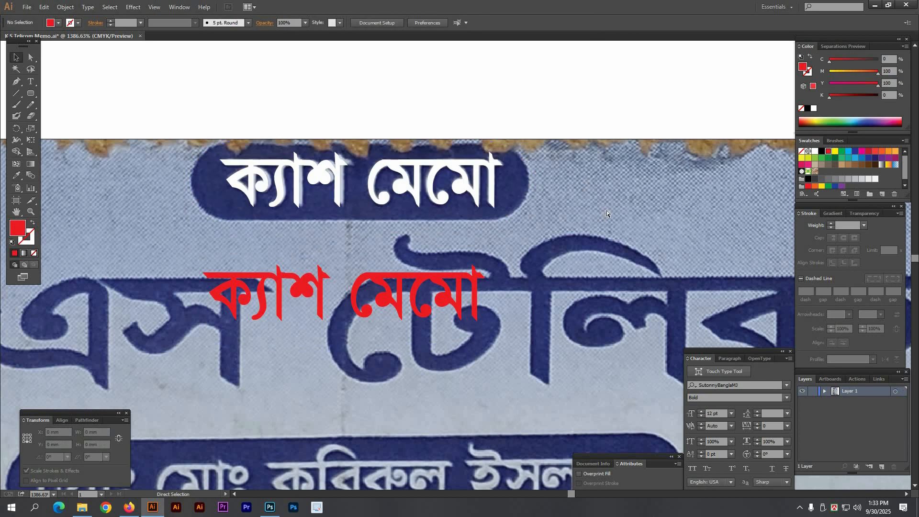
pyautogui.hotkey('ctrl', 'alt', '3')
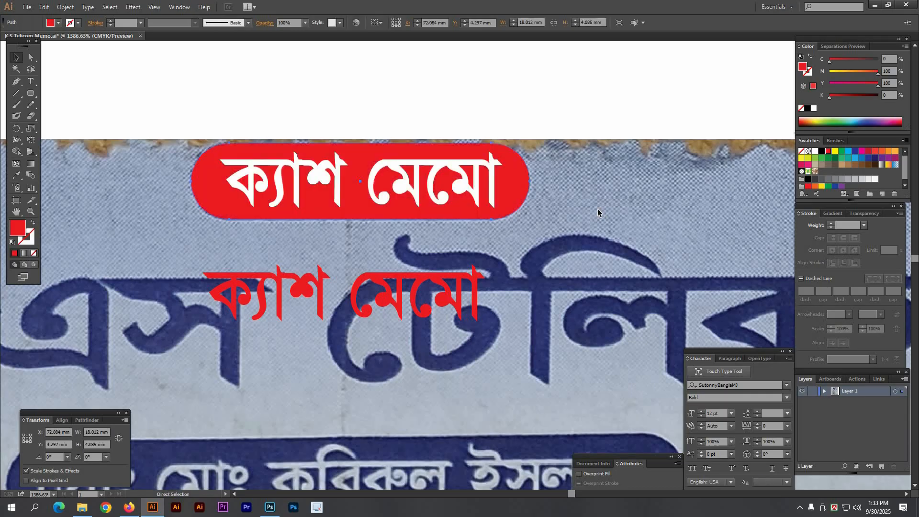
pyautogui.click(595, 207)
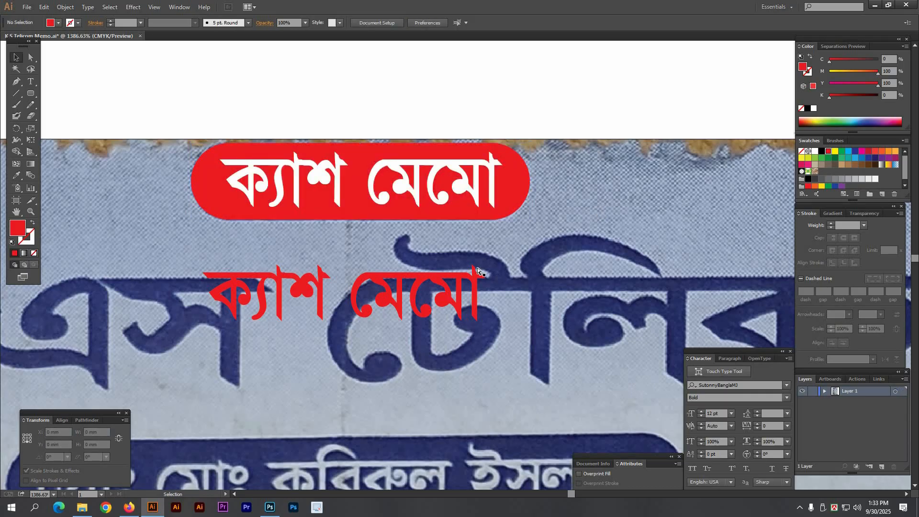
pyautogui.scroll(-3, 479, 271)
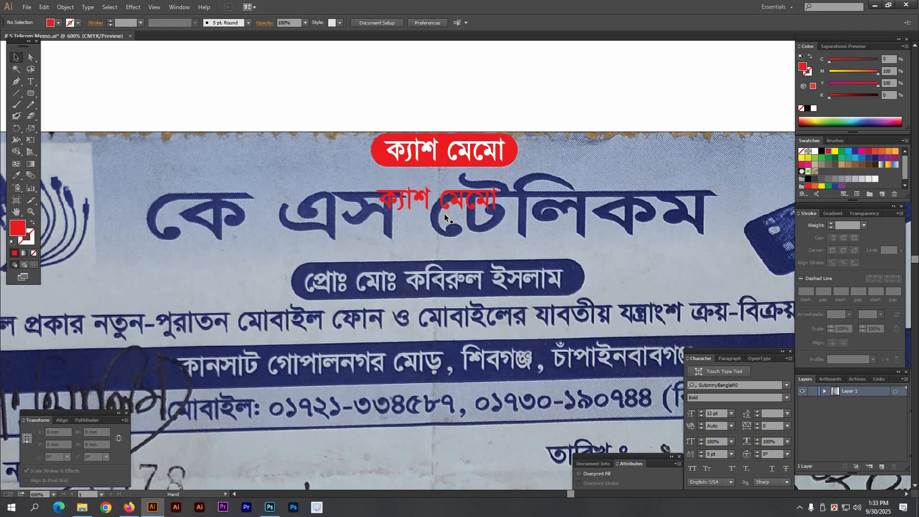
# Step: Move the red text copy down and retype it as কে এস টেলিকম, correcting the first vowel sign
pyautogui.moveTo(444, 214); pyautogui.dragTo(268, 276)
pyautogui.moveTo(404, 282); pyautogui.dragTo(433, 252)
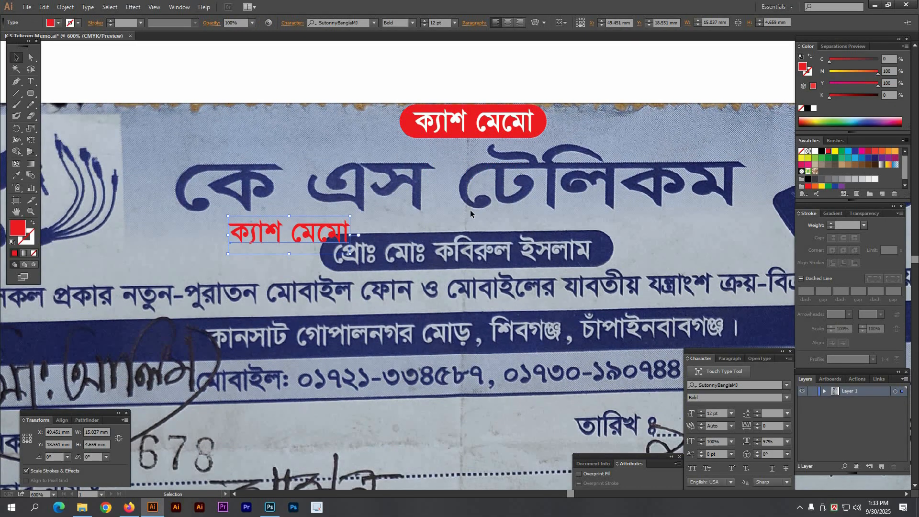
pyautogui.hscroll(1, 246, 232)
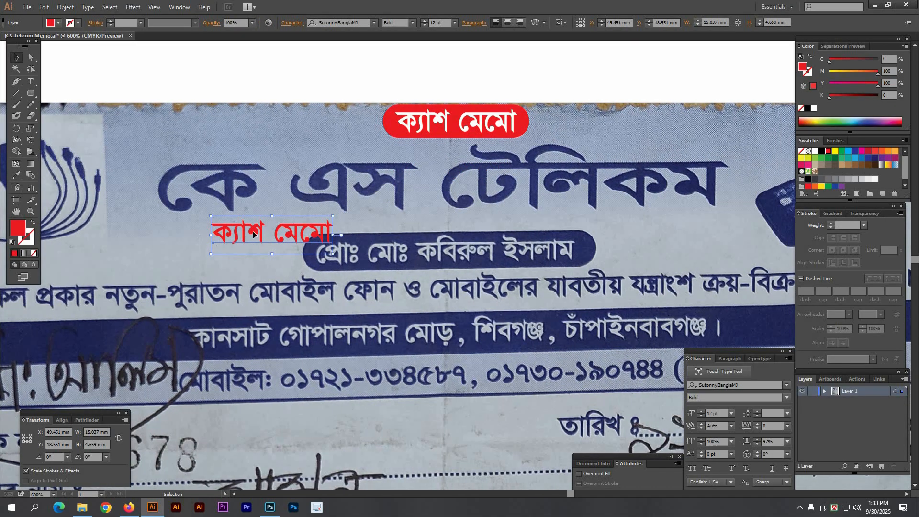
pyautogui.doubleClick(254, 233)
pyautogui.hotkey('ctrl', 'a')
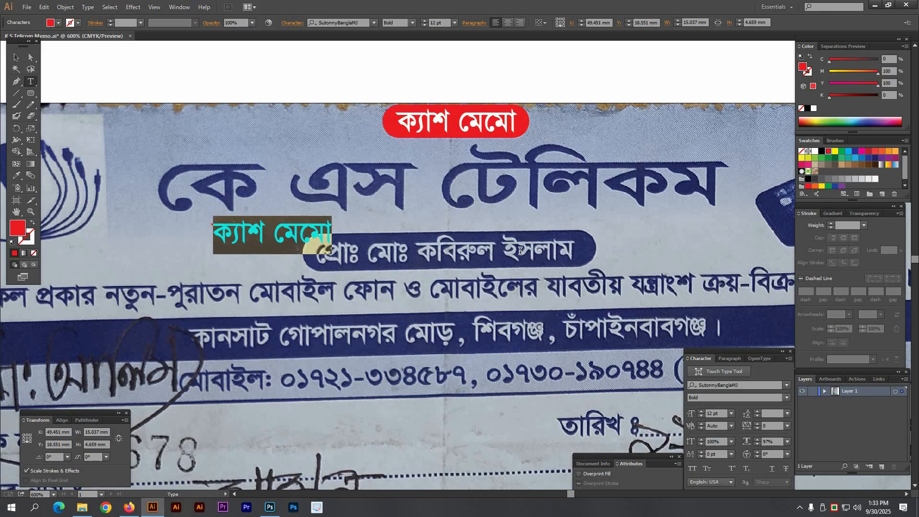
pyautogui.write('কে এস টেলিক')
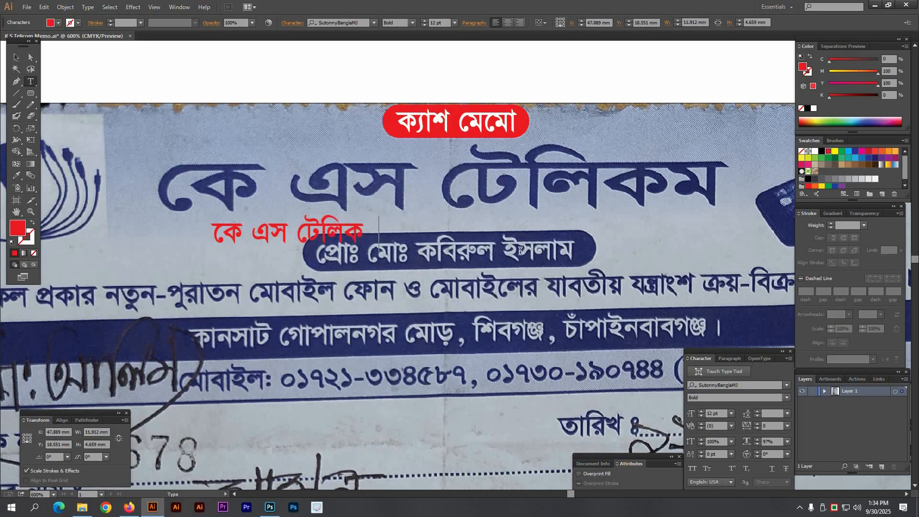
pyautogui.write('ম')
pyautogui.doubleClick(225, 231)
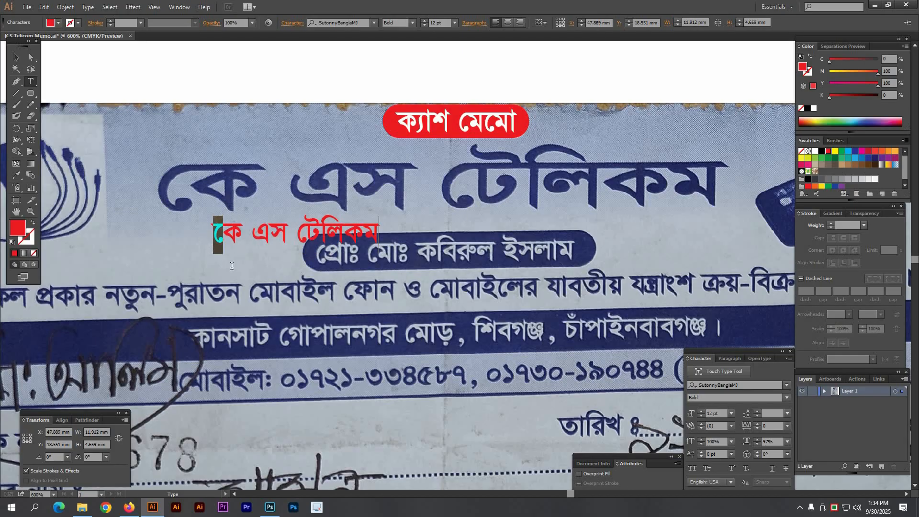
pyautogui.write('ে')
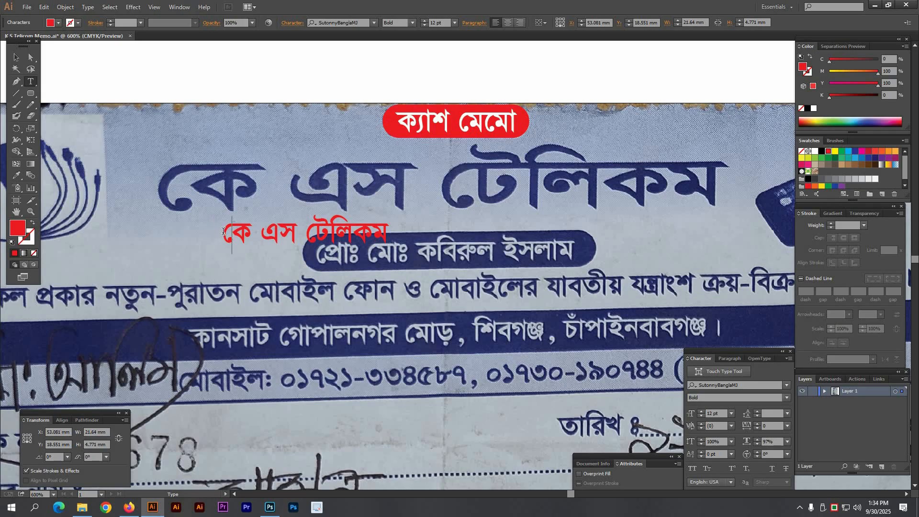
pyautogui.press('Escape')
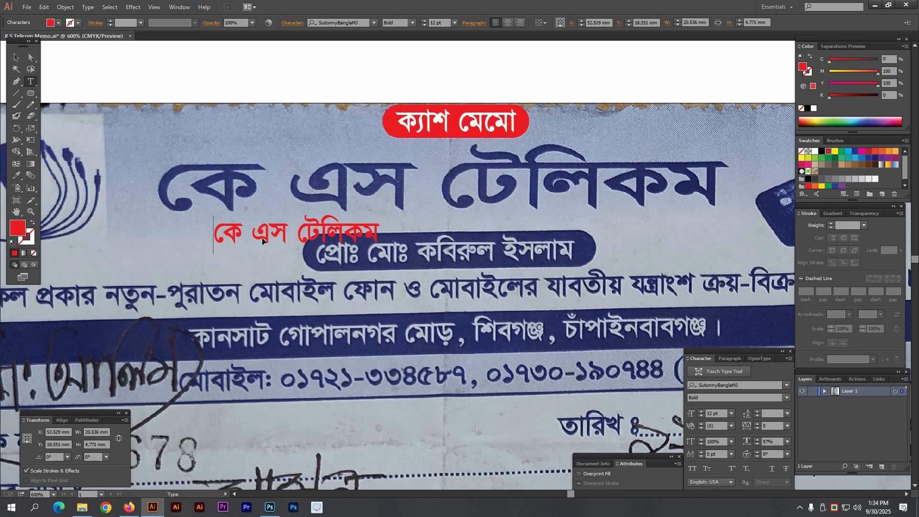
# Step: Enlarge the red কে এস টেলিকম, place it over the scanned name, and stretch it wider
pyautogui.moveTo(382, 235); pyautogui.dragTo(493, 234)
pyautogui.moveTo(404, 235); pyautogui.dragTo(460, 192)
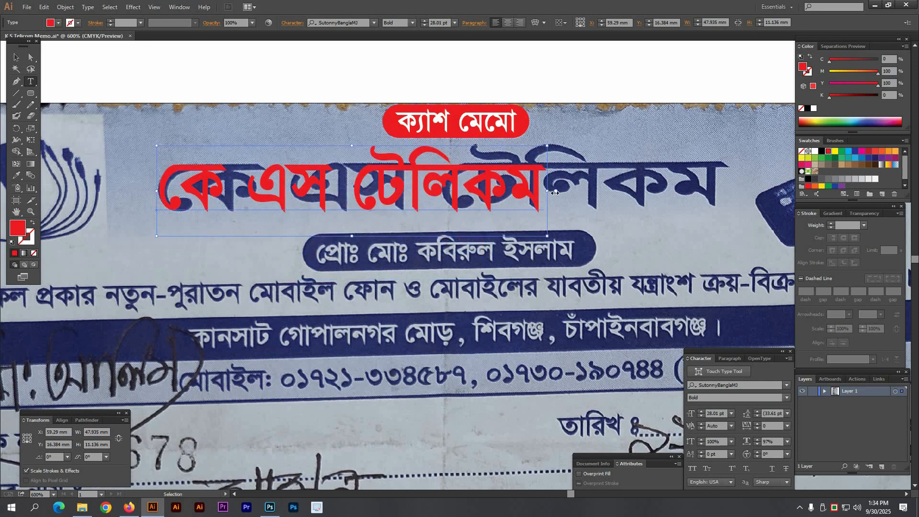
pyautogui.moveTo(554, 193); pyautogui.dragTo(716, 208)
pyautogui.keyDown('ctrl'); pyautogui.click(410, 300); pyautogui.keyUp('ctrl')
pyautogui.moveTo(463, 169); pyautogui.dragTo(446, 160)
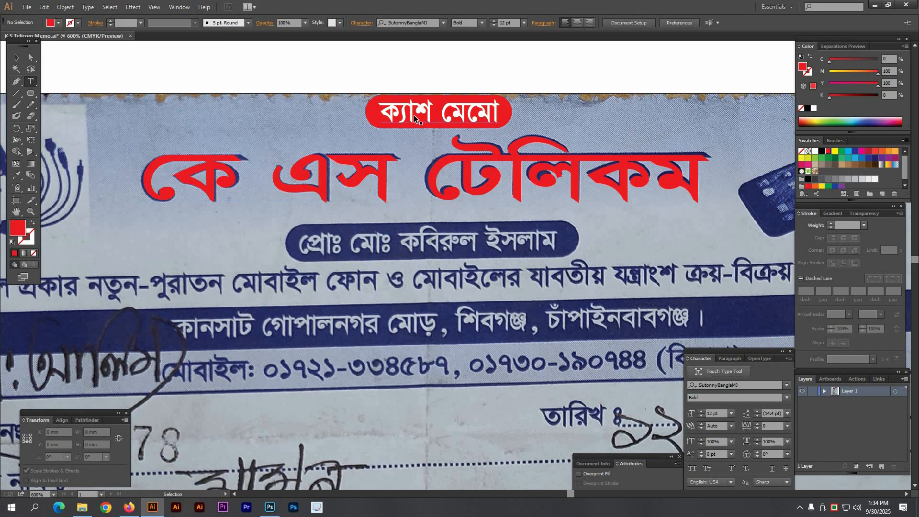
pyautogui.keyDown('alt'); pyautogui.moveTo(409, 112); pyautogui.dragTo(363, 279); pyautogui.keyUp('alt')
# Step: Undo the white title duplicate and make a smaller red copy of the company name below
pyautogui.hotkey('ctrl', 'z')
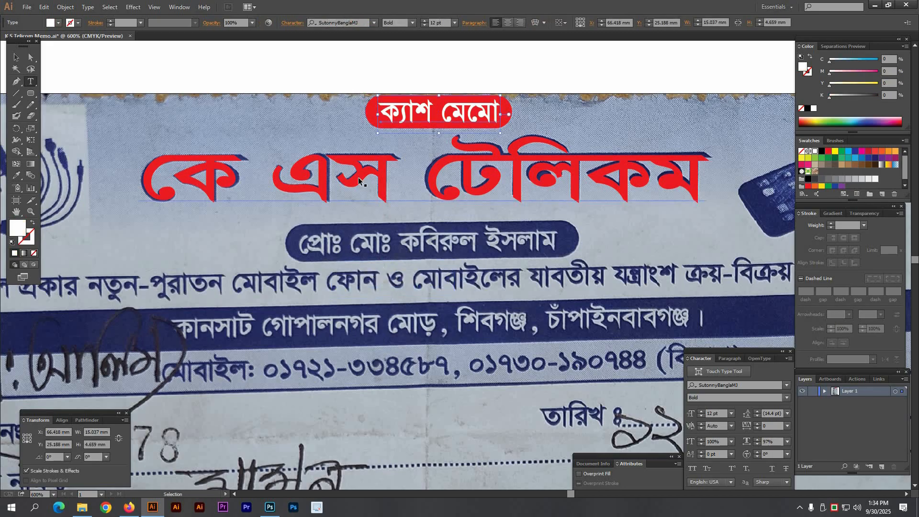
pyautogui.keyDown('alt'); pyautogui.moveTo(358, 176); pyautogui.dragTo(368, 284); pyautogui.keyUp('alt')
pyautogui.keyDown('alt'); pyautogui.keyDown('shift'); pyautogui.moveTo(720, 291); pyautogui.dragTo(563, 297); pyautogui.keyUp('shift'); pyautogui.keyUp('alt')
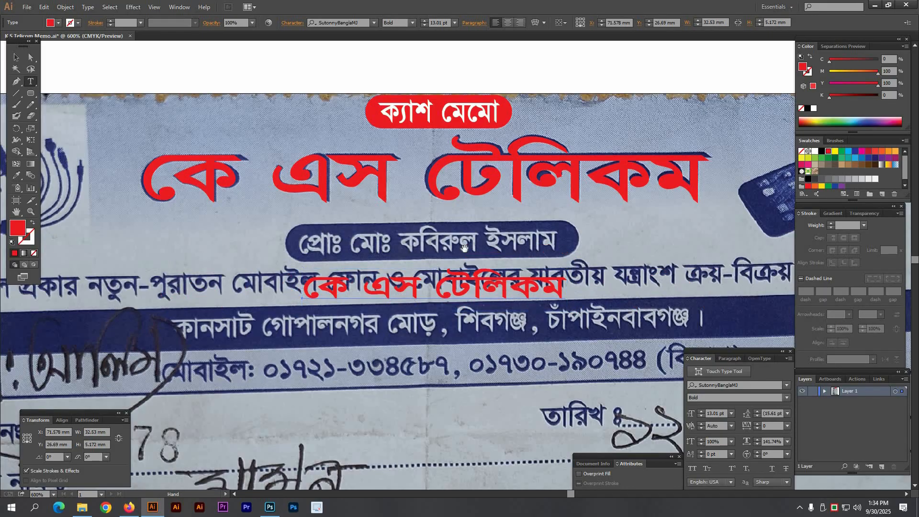
pyautogui.hscroll(1, 421, 285)
# Step: Replace the copy's text with the proprietor's name line, fixing a vowel sign and the leading space
pyautogui.moveTo(371, 289); pyautogui.dragTo(497, 303)
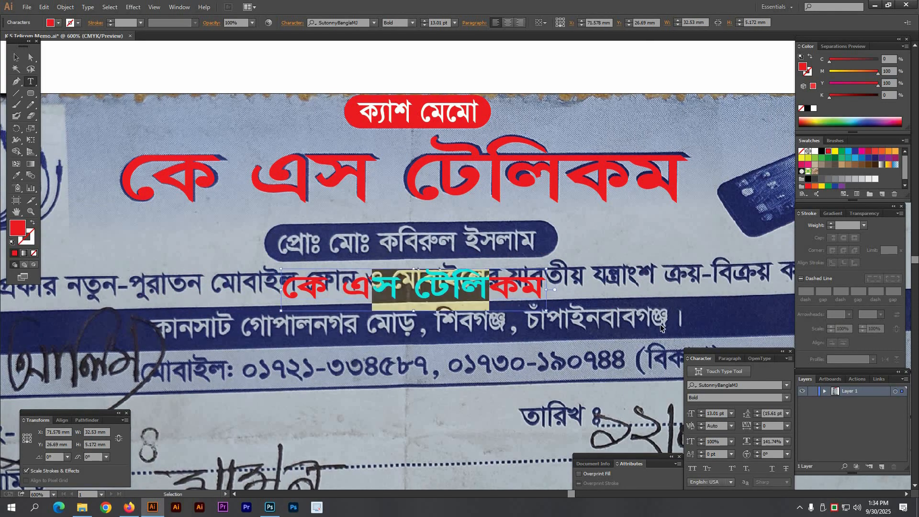
pyautogui.hotkey('ctrl', 'a')
pyautogui.write('প্রো')
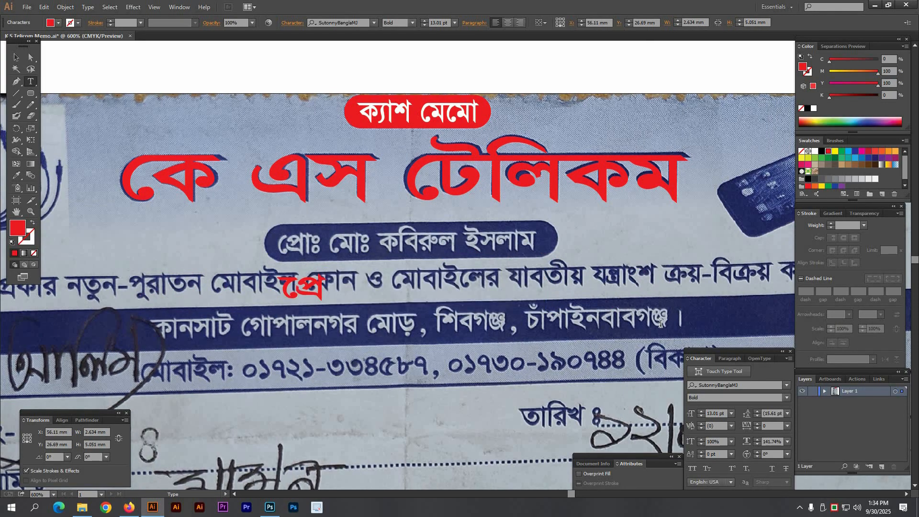
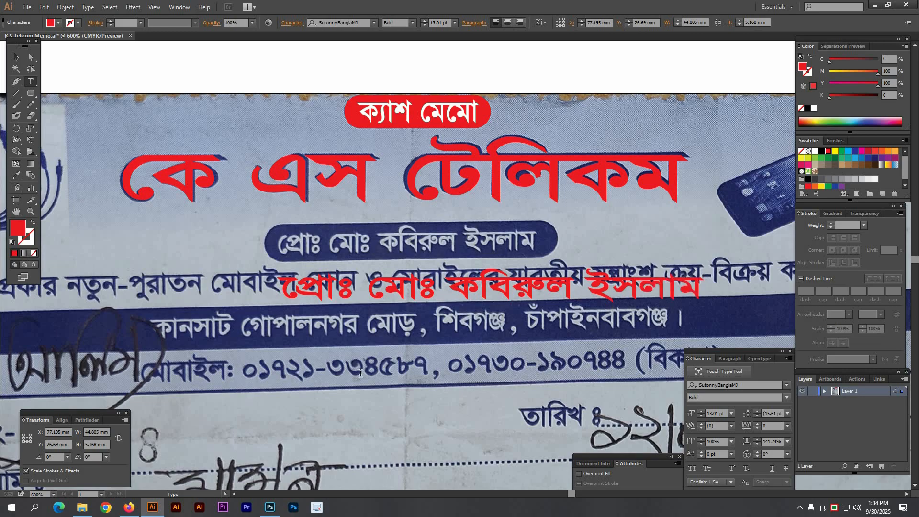
pyautogui.moveTo(274, 293); pyautogui.dragTo(278, 293)
pyautogui.write('ে')
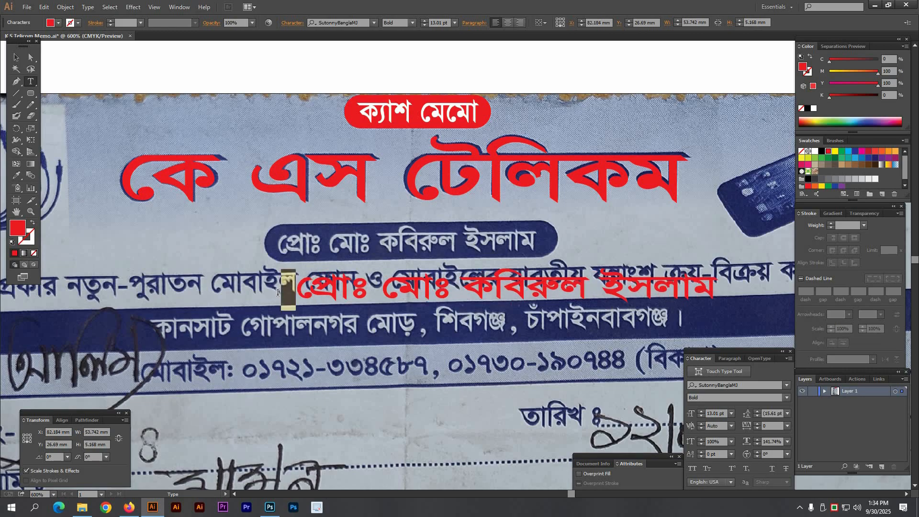
pyautogui.press('BackSpace')
pyautogui.press('Escape')
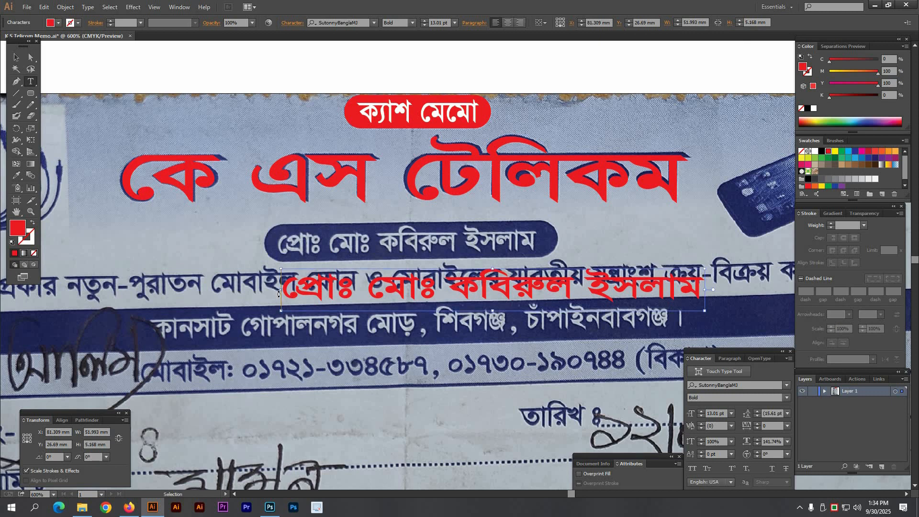
# Step: Move the proprietor line up onto the blue banner and squeeze it narrower
pyautogui.moveTo(362, 291); pyautogui.dragTo(355, 234)
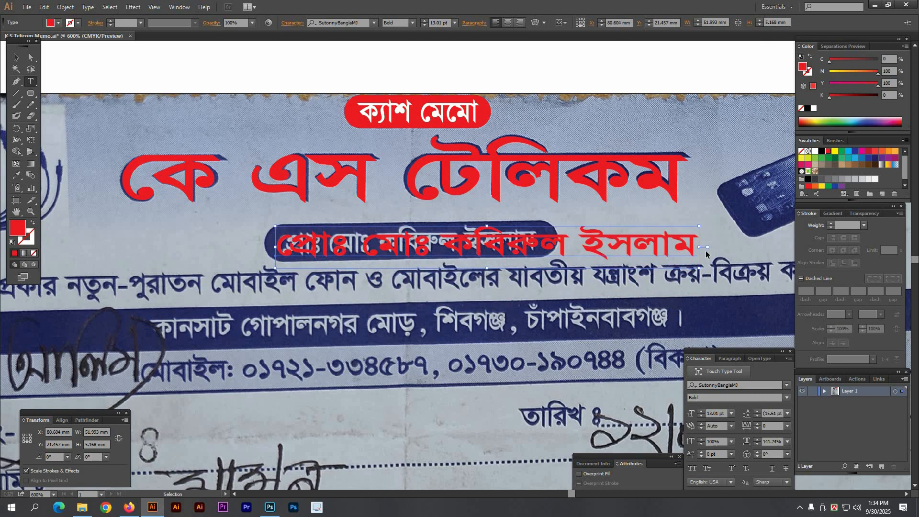
pyautogui.moveTo(605, 252); pyautogui.dragTo(535, 253)
pyautogui.moveTo(216, 194); pyautogui.dragTo(660, 362)
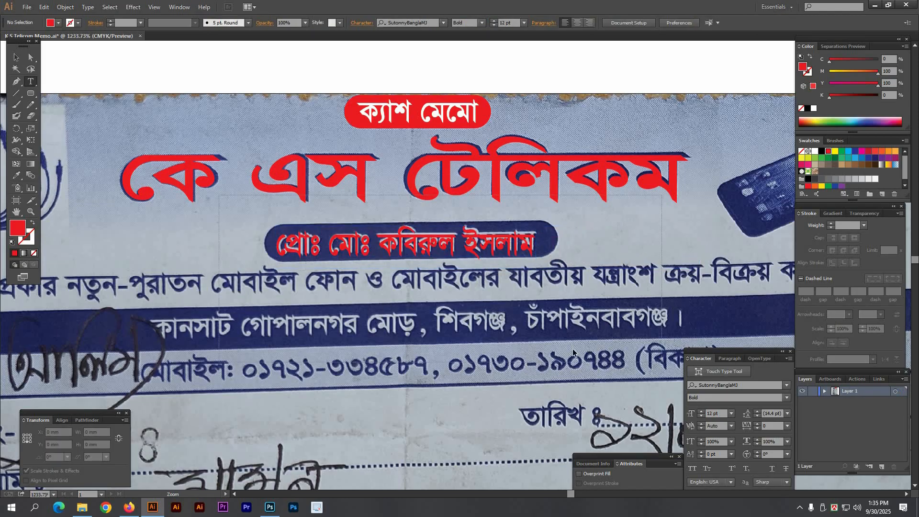
# Step: Shrink the proprietor text slightly shorter and narrower so it fits inside the banner
pyautogui.keyDown('ctrl'); pyautogui.click(407, 236); pyautogui.keyUp('ctrl')
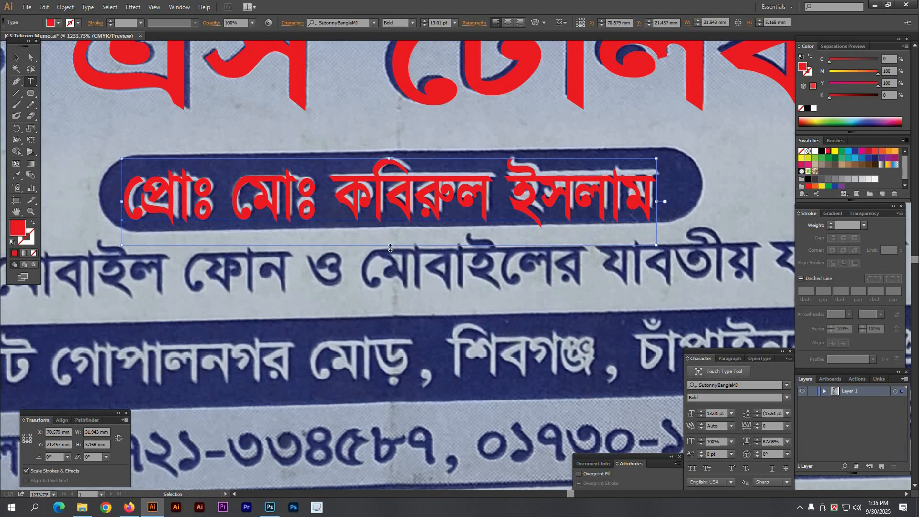
pyautogui.moveTo(390, 247)
pyautogui.mouseDown()
pyautogui.moveTo(409, 243)
pyautogui.moveTo(391, 238)
pyautogui.mouseUp()
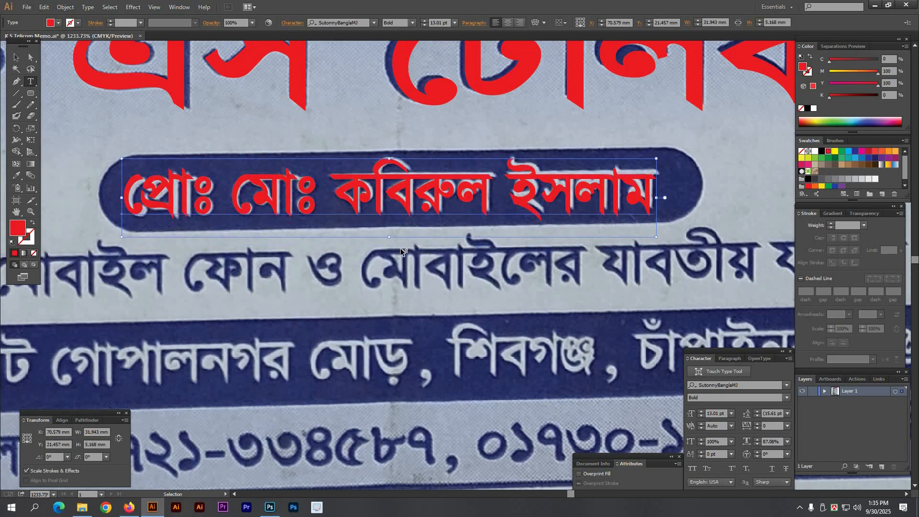
pyautogui.keyDown('ctrl'); pyautogui.click(390, 160); pyautogui.keyUp('ctrl')
pyautogui.moveTo(125, 198); pyautogui.dragTo(130, 198)
pyautogui.keyDown('ctrl'); pyautogui.click(277, 314); pyautogui.keyUp('ctrl')
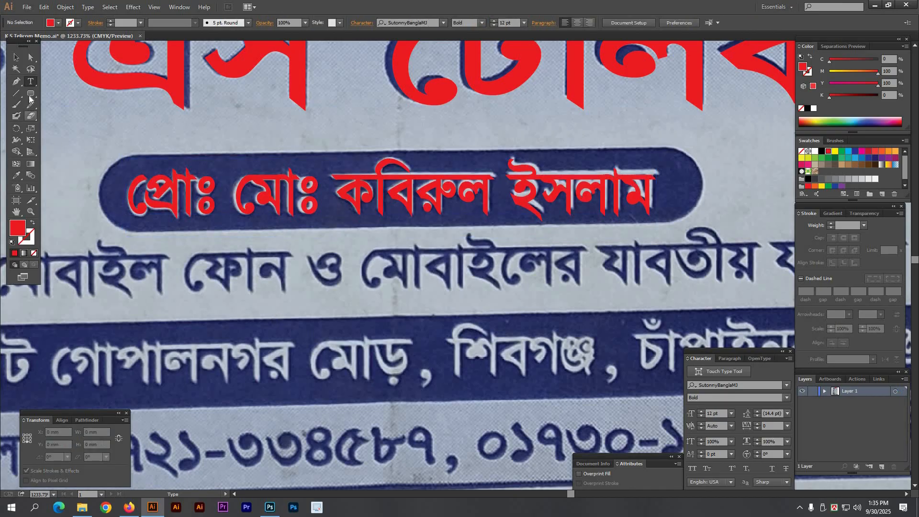
# Step: Draw a red rounded rectangle over the name banner and send it backward behind the text
pyautogui.moveTo(110, 165)
pyautogui.mouseDown()
pyautogui.moveTo(426, 236)
pyautogui.moveTo(416, 227)
pyautogui.moveTo(706, 231)
pyautogui.mouseUp()
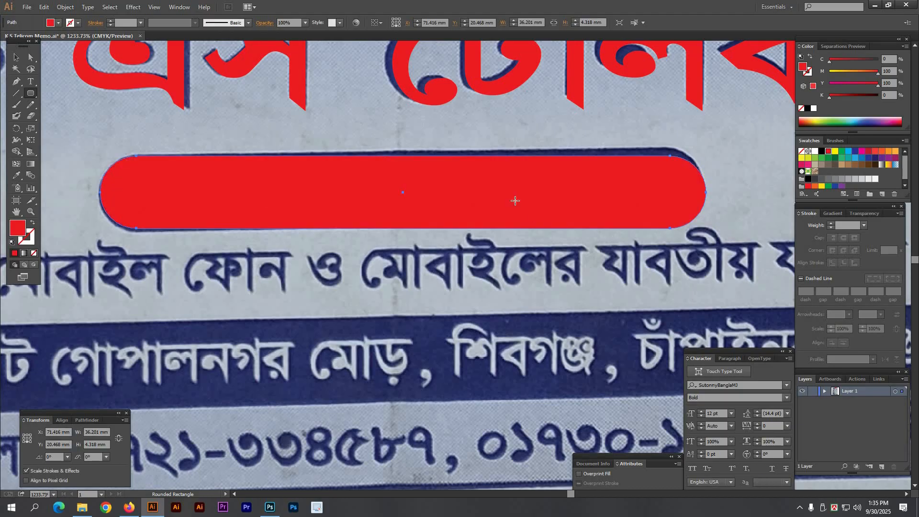
pyautogui.press('v')
pyautogui.rightClick(508, 189)
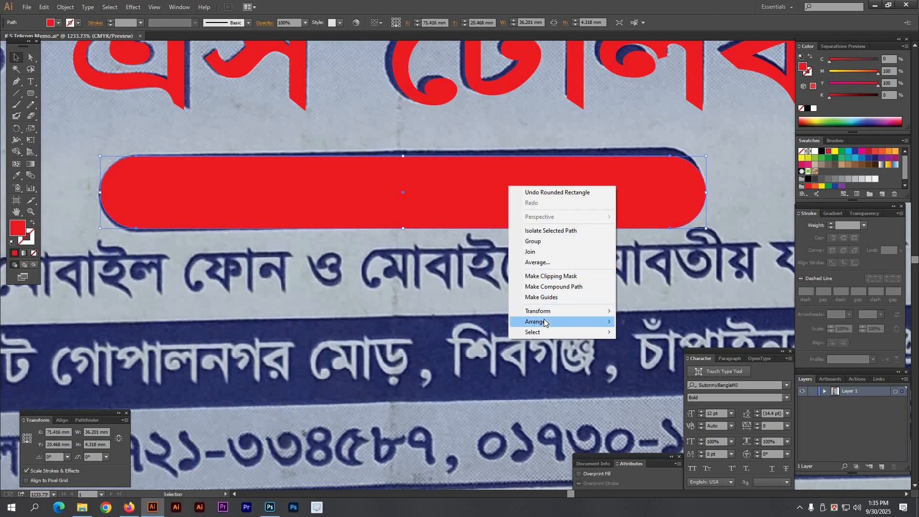
pyautogui.moveTo(548, 323)
pyautogui.click(649, 343)
pyautogui.click(437, 314)
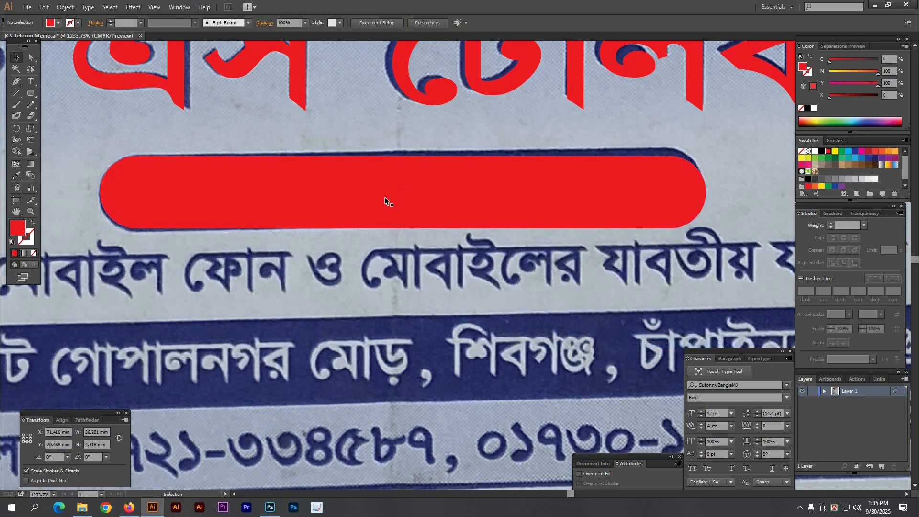
pyautogui.click(381, 197)
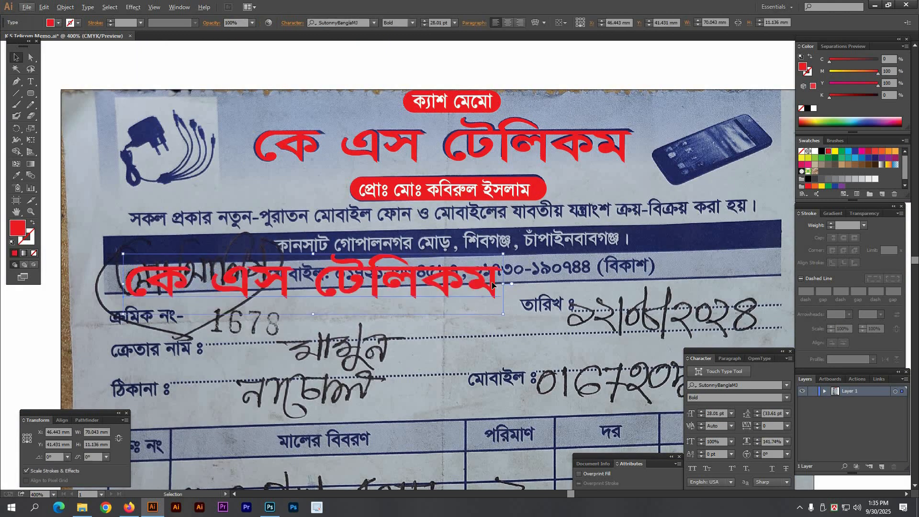
# Step: Shrink the red services sentence, move it onto the printed tagline, and stretch it to 116.584 mm
pyautogui.moveTo(504, 284); pyautogui.dragTo(424, 284)
pyautogui.moveTo(319, 285); pyautogui.dragTo(234, 247)
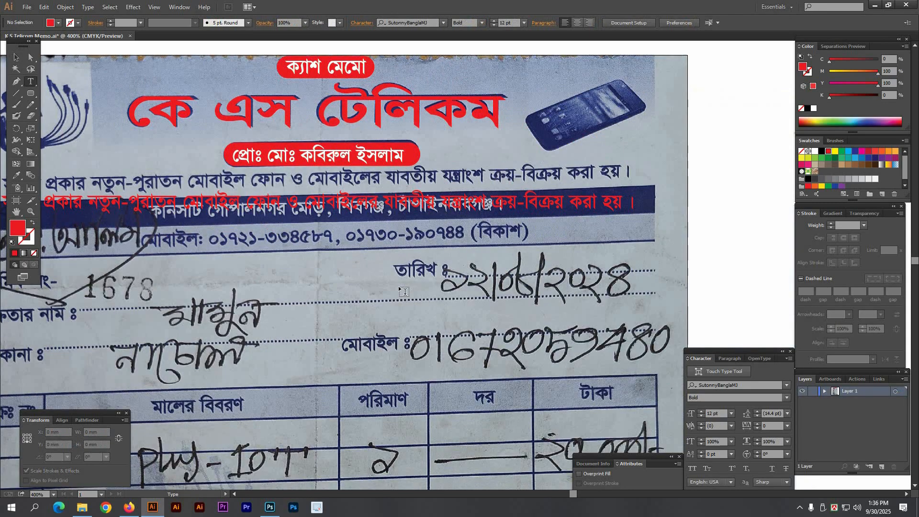
pyautogui.moveTo(74, 221); pyautogui.dragTo(243, 177)
pyautogui.moveTo(709, 195); pyautogui.dragTo(501, 169)
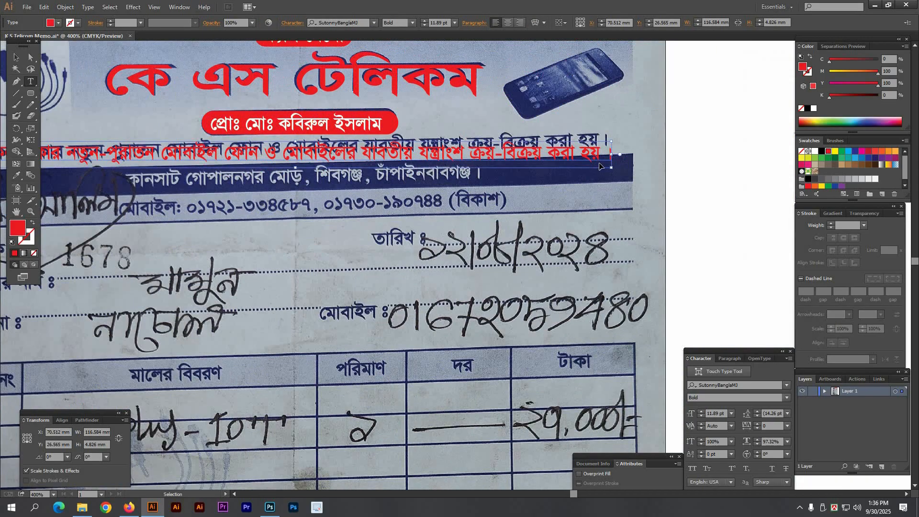
pyautogui.moveTo(611, 155); pyautogui.dragTo(614, 155)
pyautogui.keyDown('ctrl'); pyautogui.click(530, 227); pyautogui.keyUp('ctrl')
pyautogui.moveTo(135, 174); pyautogui.dragTo(237, 165)
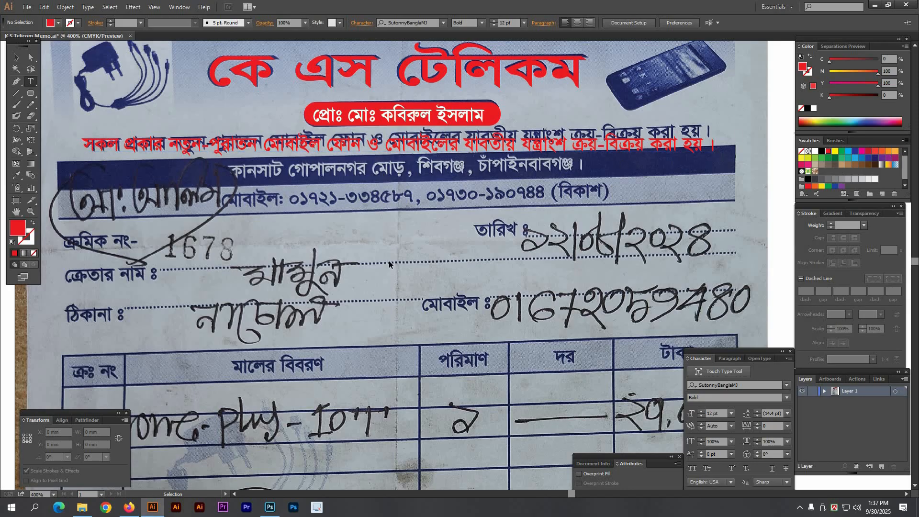
# Step: Nudge the red services sentence slightly right and down to align with the print
pyautogui.moveTo(88, 160); pyautogui.dragTo(229, 163)
pyautogui.moveTo(211, 129); pyautogui.dragTo(323, 206)
pyautogui.moveTo(300, 144); pyautogui.dragTo(304, 146)
pyautogui.keyDown('ctrl'); pyautogui.keyDown('alt'); pyautogui.click(451, 263); pyautogui.keyUp('alt'); pyautogui.keyUp('ctrl')
pyautogui.keyDown('ctrl'); pyautogui.keyDown('alt'); pyautogui.click(452, 263); pyautogui.keyUp('alt'); pyautogui.keyUp('ctrl')
pyautogui.keyDown('ctrl'); pyautogui.keyDown('alt'); pyautogui.click(452, 263); pyautogui.keyUp('alt'); pyautogui.keyUp('ctrl')
pyautogui.keyDown('ctrl'); pyautogui.keyDown('alt'); pyautogui.click(426, 257); pyautogui.keyUp('alt'); pyautogui.keyUp('ctrl')
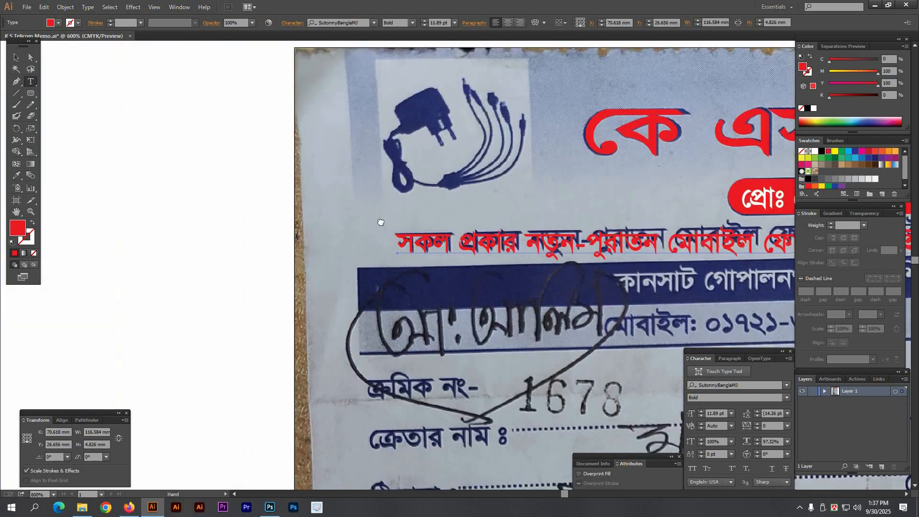
pyautogui.moveTo(672, 292); pyautogui.dragTo(303, 173)
# Step: Duplicate the red sentence lower down and paste the address line into the copy
pyautogui.moveTo(283, 204); pyautogui.dragTo(376, 193)
pyautogui.keyDown('ctrl'); pyautogui.keyDown('alt'); pyautogui.click(490, 241); pyautogui.keyUp('alt'); pyautogui.keyUp('ctrl')
pyautogui.moveTo(490, 241); pyautogui.dragTo(406, 233)
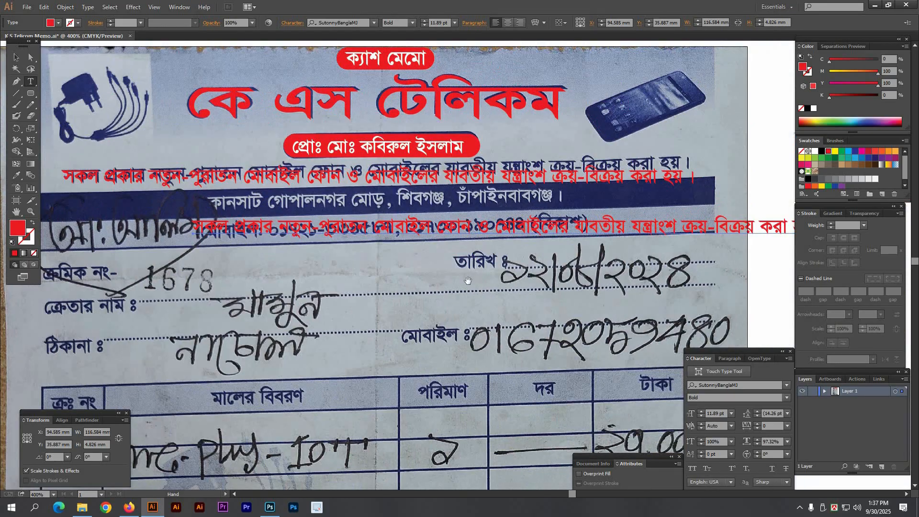
pyautogui.scroll(-1, 460, 290)
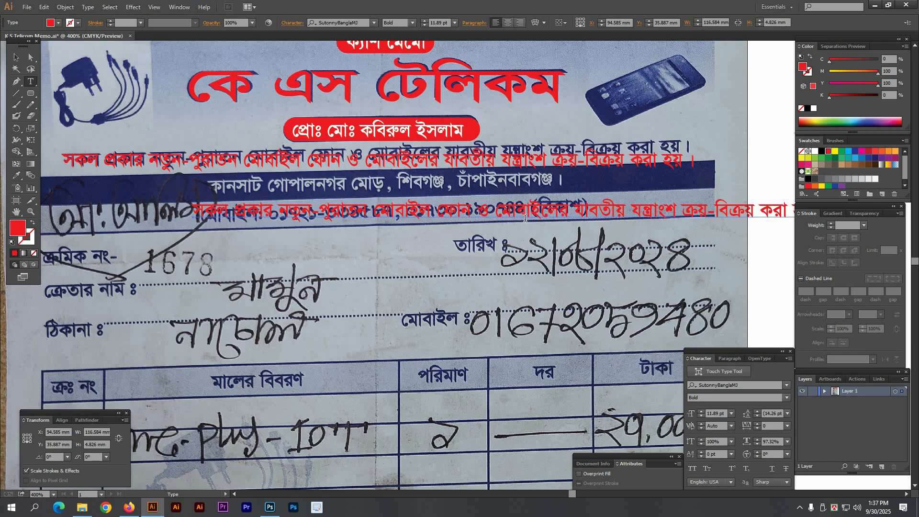
pyautogui.click(525, 217)
pyautogui.hotkey('ctrl', 'a')
pyautogui.write('কানসাট গোপালনগর মোড়, শিবগঞ্জ, চাঁপাইনবাবগঞ্জ ।')
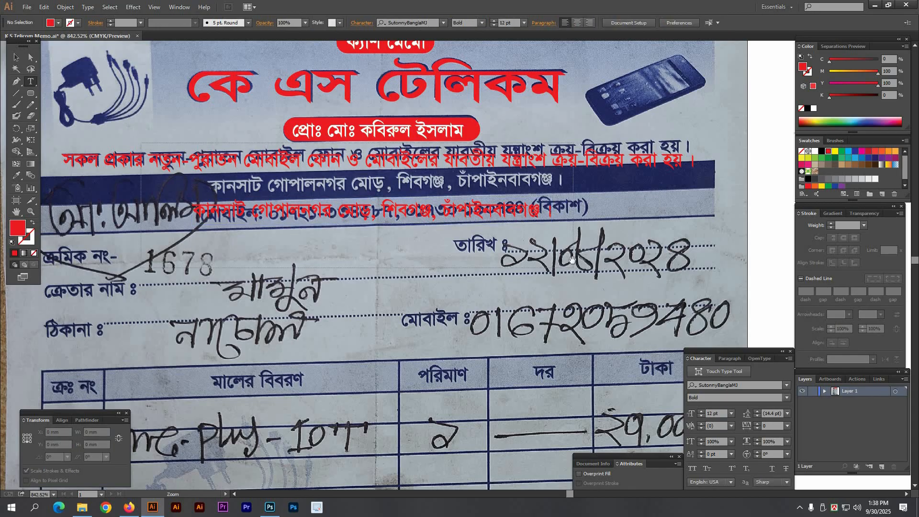
# Step: Move the red address line into the blue band and narrow it to 66.302 mm
pyautogui.scroll(4, 264, 155)
pyautogui.moveTo(282, 206); pyautogui.dragTo(290, 192)
pyautogui.moveTo(320, 233); pyautogui.dragTo(321, 233)
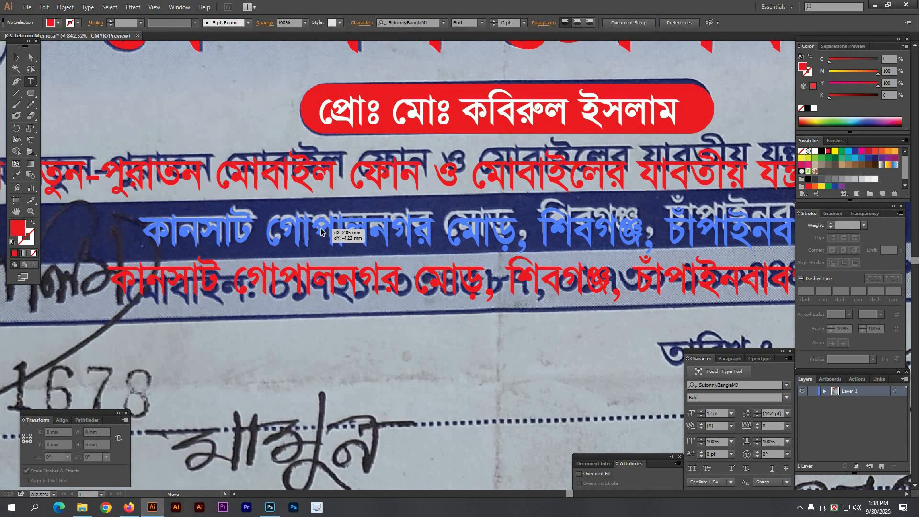
pyautogui.keyDown('ctrl'); pyautogui.keyDown('alt'); pyautogui.click(445, 281); pyautogui.keyUp('alt'); pyautogui.keyUp('ctrl')
pyautogui.moveTo(449, 264); pyautogui.dragTo(208, 240)
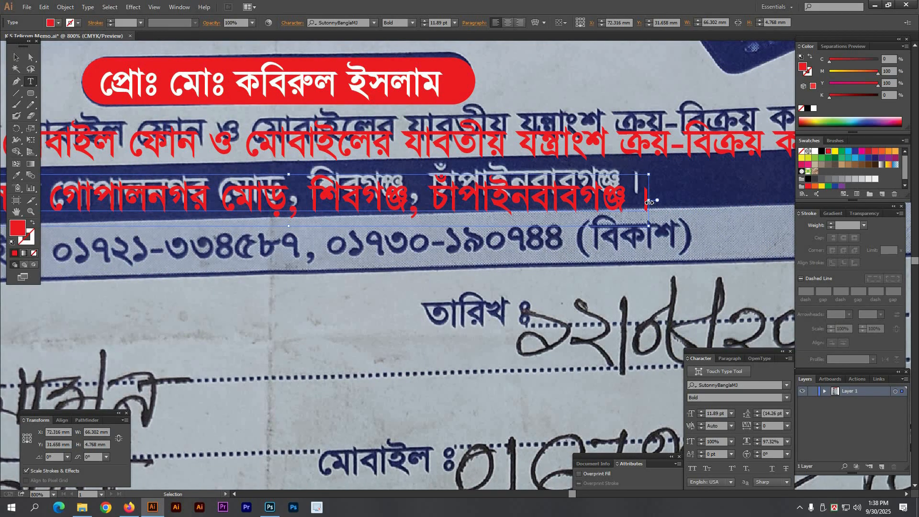
pyautogui.moveTo(650, 203); pyautogui.dragTo(645, 202)
# Step: Duplicate the red address line lower down for the phone-number line
pyautogui.keyDown('ctrl'); pyautogui.click(450, 271); pyautogui.keyUp('ctrl')
pyautogui.keyDown('ctrl'); pyautogui.keyDown('alt'); pyautogui.click(445, 271); pyautogui.keyUp('alt'); pyautogui.keyUp('ctrl')
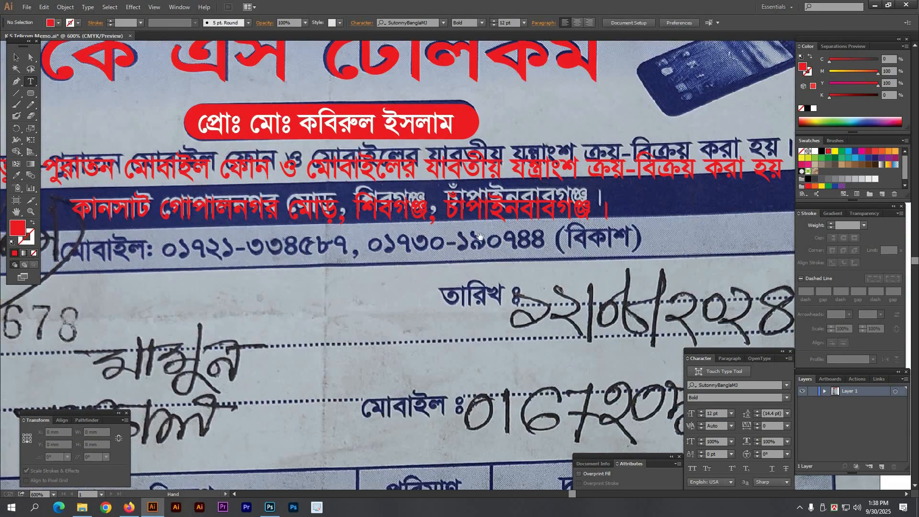
pyautogui.moveTo(255, 295); pyautogui.dragTo(425, 241)
pyautogui.moveTo(279, 222); pyautogui.dragTo(266, 213)
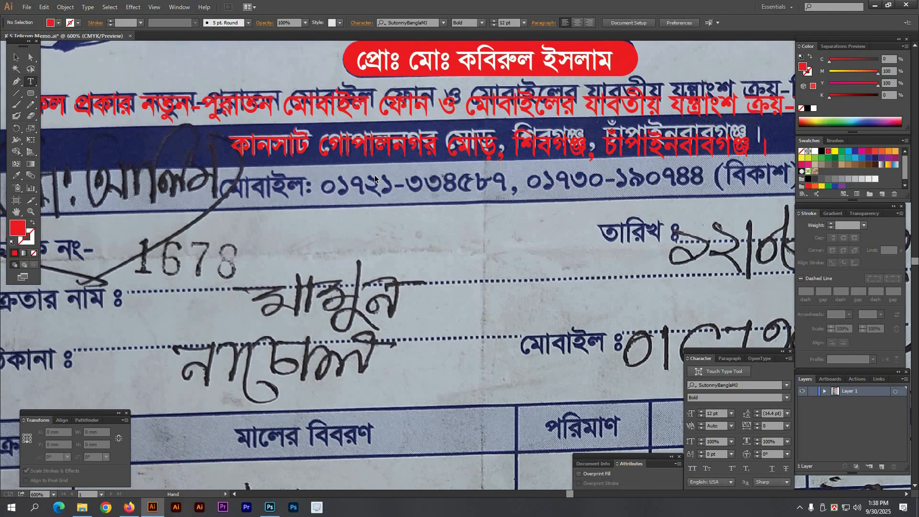
pyautogui.moveTo(350, 157); pyautogui.dragTo(337, 234)
pyautogui.keyDown('ctrl'); pyautogui.keyDown('alt'); pyautogui.click(527, 257); pyautogui.keyUp('alt'); pyautogui.keyUp('ctrl')
pyautogui.moveTo(519, 264); pyautogui.dragTo(479, 257)
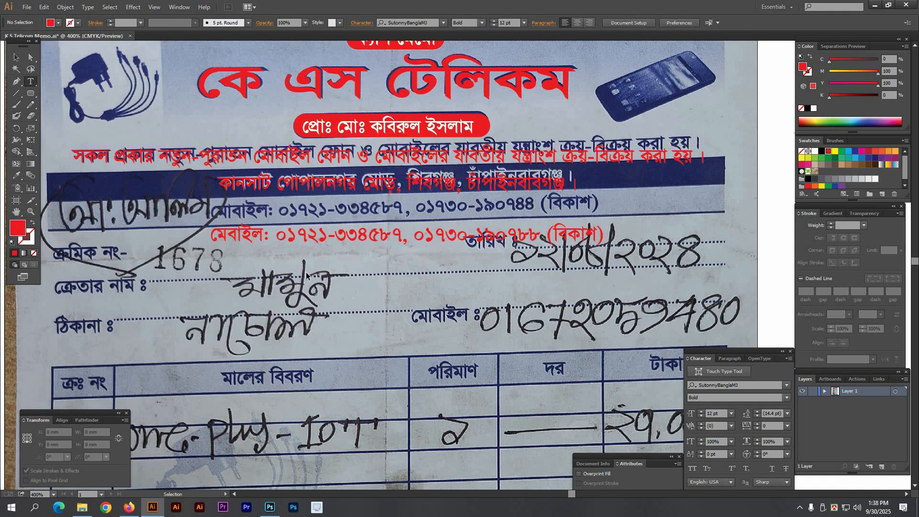
# Step: Turn the copy into the mobile-number line and move it onto the printed phone line
pyautogui.click(306, 272)
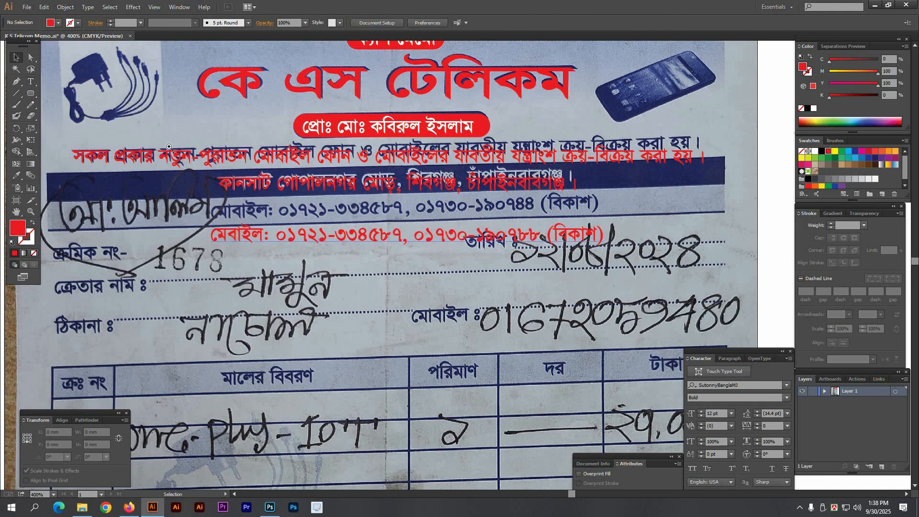
pyautogui.moveTo(169, 146); pyautogui.dragTo(678, 306)
pyautogui.moveTo(246, 290); pyautogui.dragTo(253, 254)
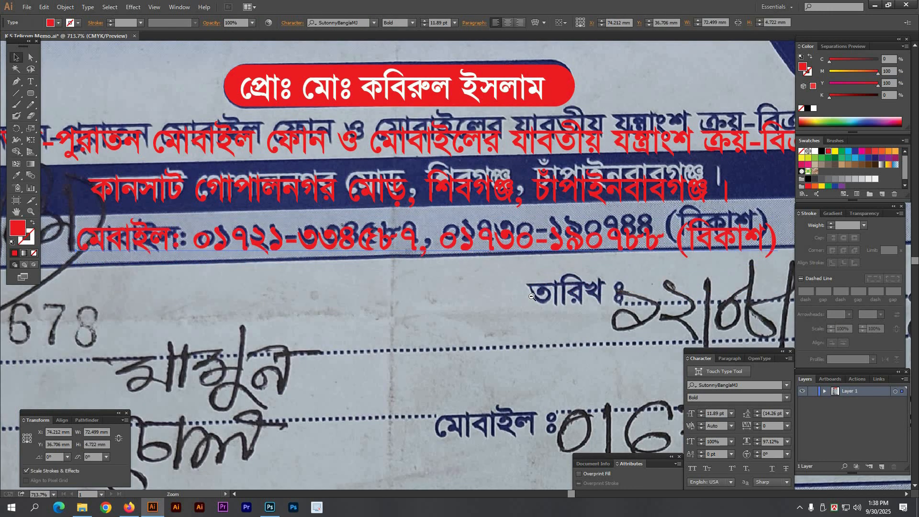
pyautogui.hotkey('ctrl', '-')
# Step: Zoom out and pan to view the whole memo header with its red text lines
pyautogui.click(517, 289)
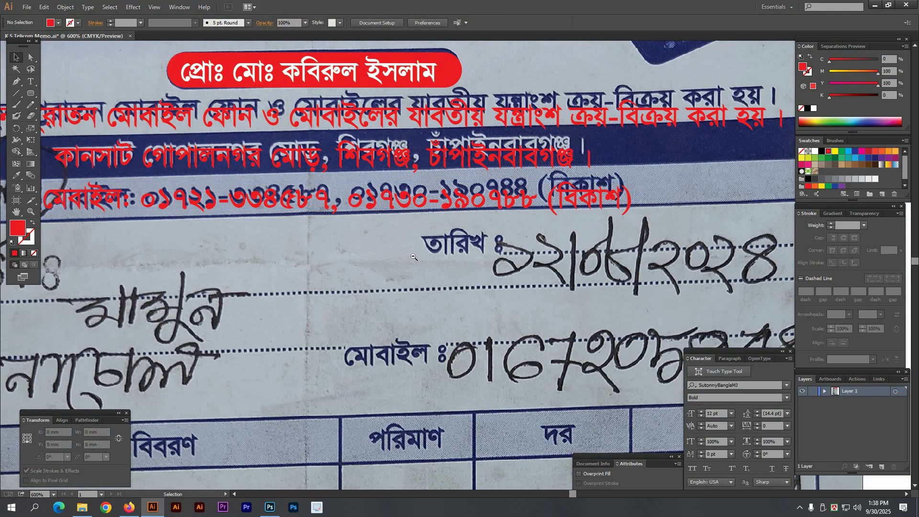
pyautogui.keyDown('ctrl'); pyautogui.keyDown('alt'); pyautogui.click(413, 261); pyautogui.keyUp('alt'); pyautogui.keyUp('ctrl')
pyautogui.keyDown('ctrl'); pyautogui.keyDown('alt'); pyautogui.click(413, 261); pyautogui.keyUp('alt'); pyautogui.keyUp('ctrl')
pyautogui.moveTo(412, 231); pyautogui.dragTo(415, 195)
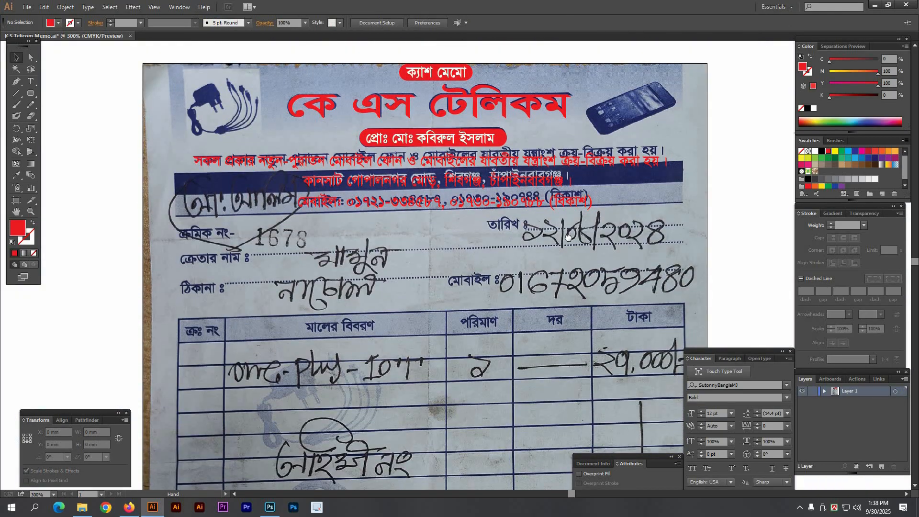
pyautogui.moveTo(568, 237); pyautogui.dragTo(564, 241)
pyautogui.moveTo(148, 140); pyautogui.dragTo(729, 274)
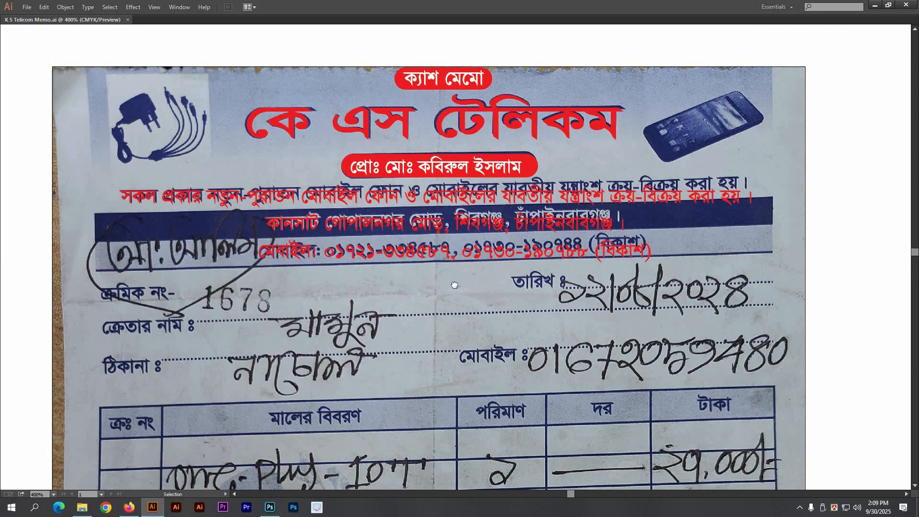
# Step: With the Rectangle tool, draw a red rectangle over the dark band's left end
pyautogui.moveTo(454, 285); pyautogui.dragTo(463, 277)
pyautogui.press('Tab')
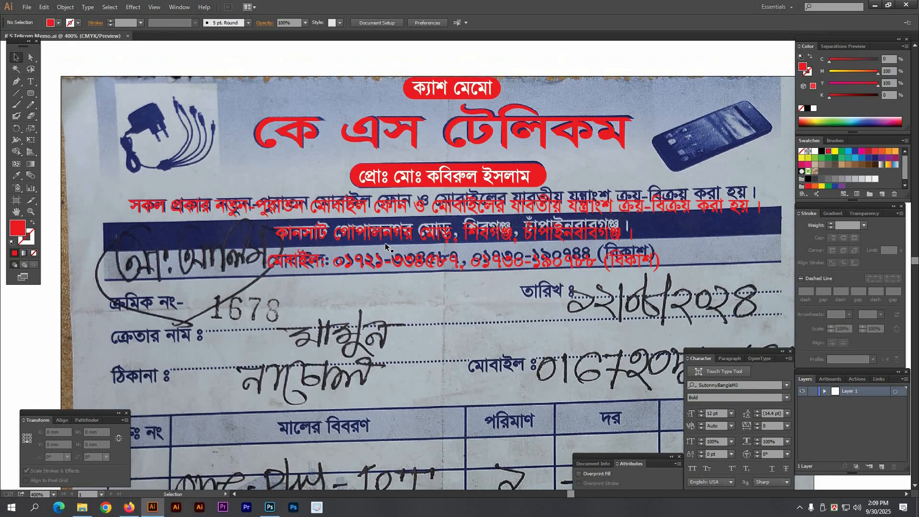
pyautogui.click(31, 94)
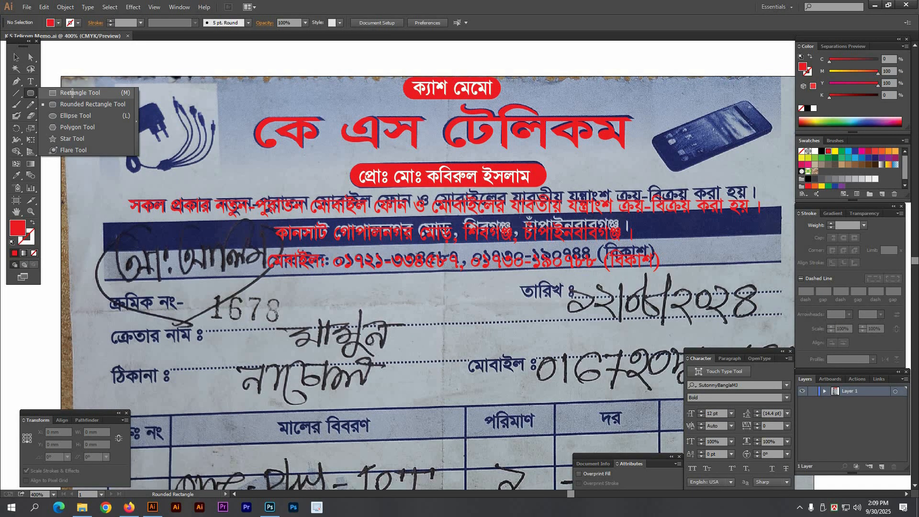
pyautogui.click(73, 93)
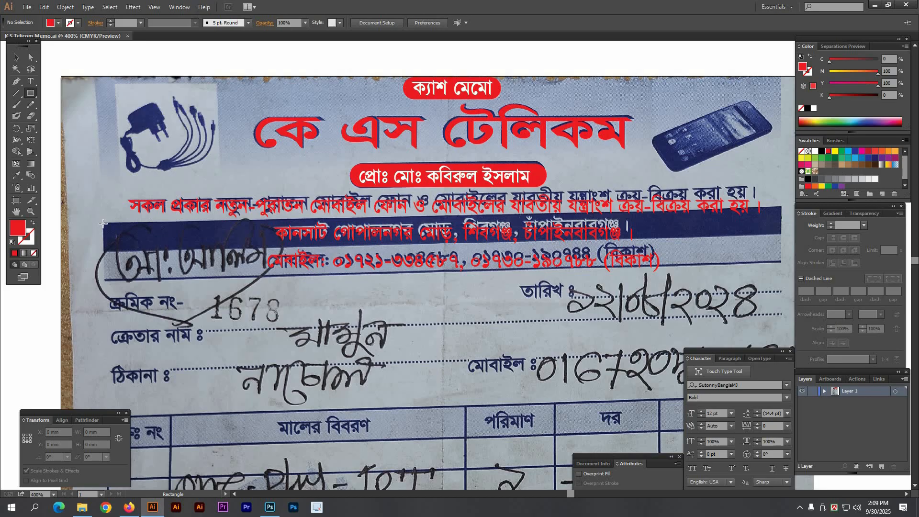
pyautogui.moveTo(103, 224); pyautogui.dragTo(209, 252)
pyautogui.hotkey('ctrl', 'space')
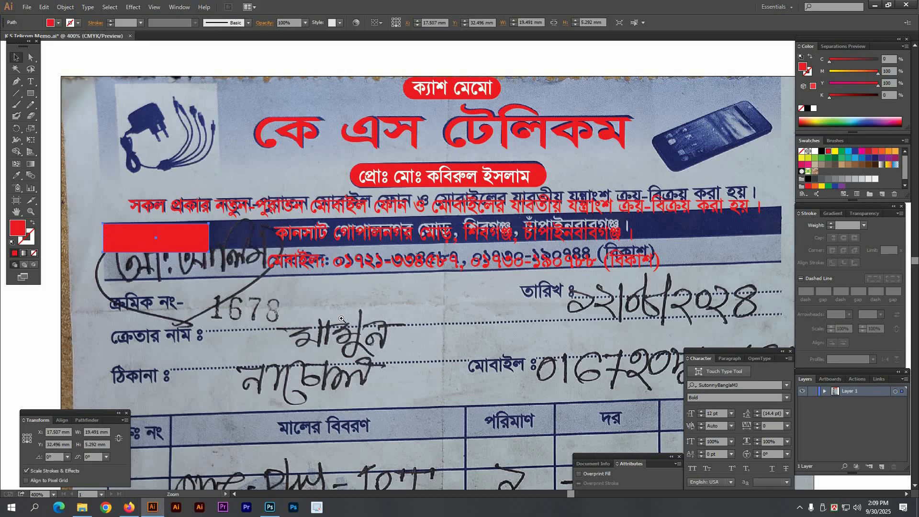
# Step: Create a second red rectangle directly below the first one
pyautogui.moveTo(341, 318); pyautogui.dragTo(351, 316)
pyautogui.hscroll(-4, 351, 259)
pyautogui.scroll(-3, 353, 196)
pyautogui.moveTo(355, 197); pyautogui.dragTo(354, 195)
pyautogui.hotkey('ctrl', 'shift', 'b')
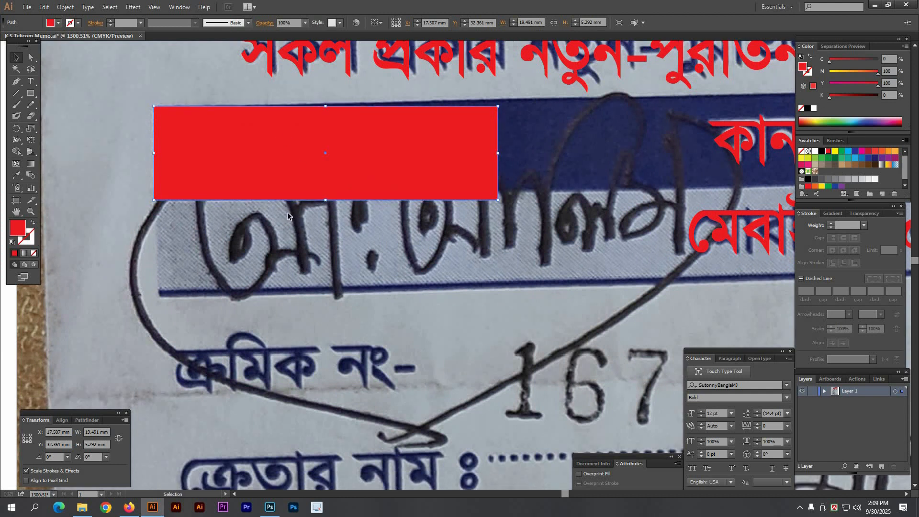
pyautogui.moveTo(293, 181); pyautogui.dragTo(306, 262)
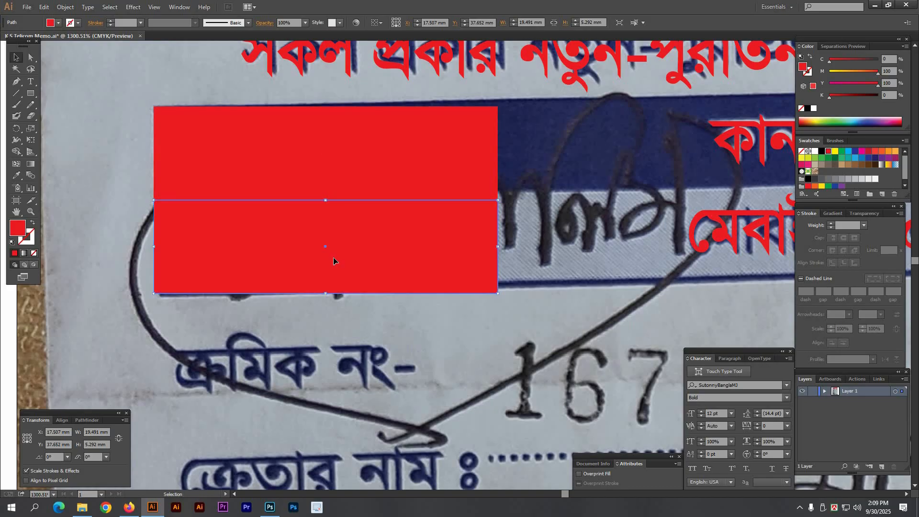
pyautogui.hotkey('ctrl', 'z')
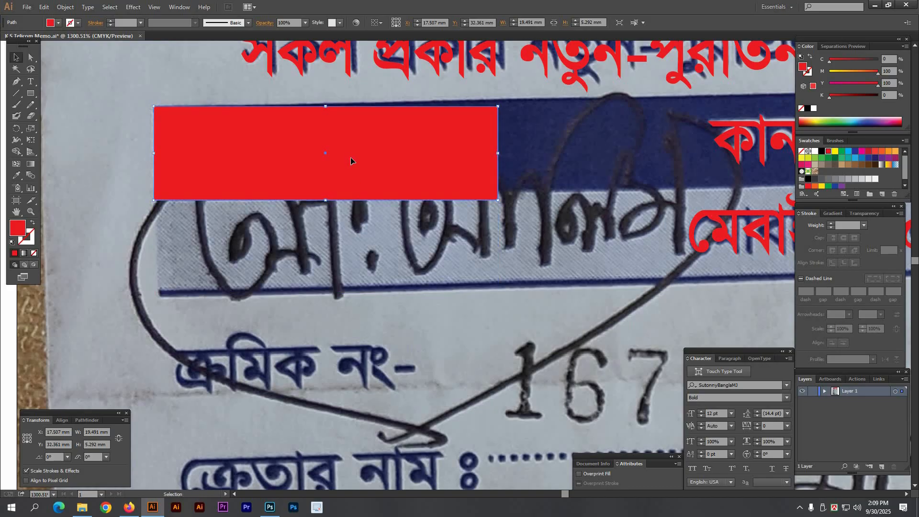
pyautogui.press('ctrl')
pyautogui.moveTo(326, 108); pyautogui.dragTo(305, 297)
# Step: Widen both rectangles to 124.972 mm across the band and nudge them up to align
pyautogui.keyDown('shift'); pyautogui.click(428, 194); pyautogui.keyUp('shift')
pyautogui.hotkey('ctrl', '-')
pyautogui.hotkey('ctrl', '-')
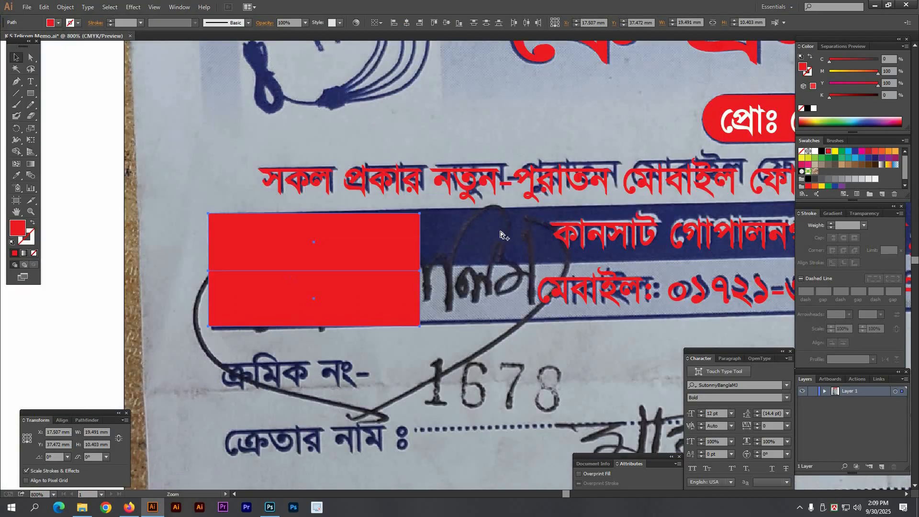
pyautogui.keyDown('ctrl'); pyautogui.keyDown('alt'); pyautogui.click(501, 234); pyautogui.keyUp('alt'); pyautogui.keyUp('ctrl')
pyautogui.moveTo(424, 200); pyautogui.dragTo(215, 118)
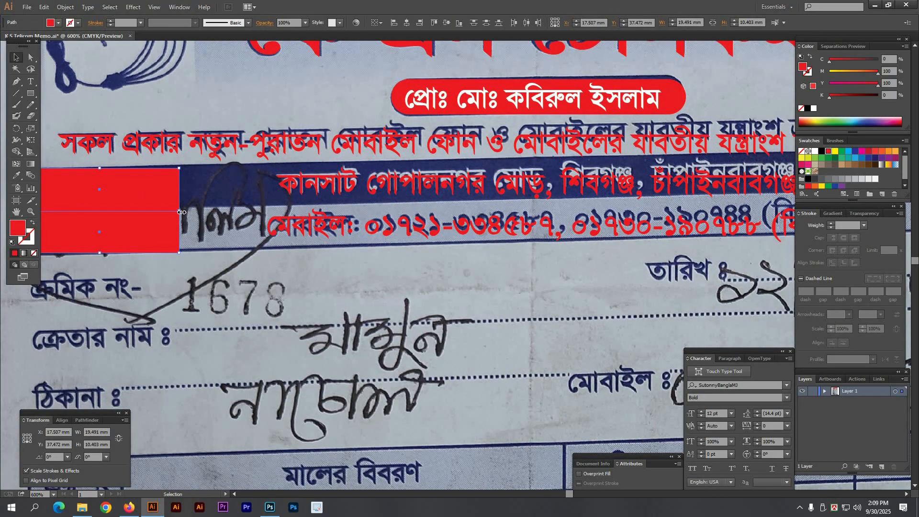
pyautogui.moveTo(478, 225); pyautogui.dragTo(726, 218)
pyautogui.moveTo(432, 216); pyautogui.dragTo(698, 222)
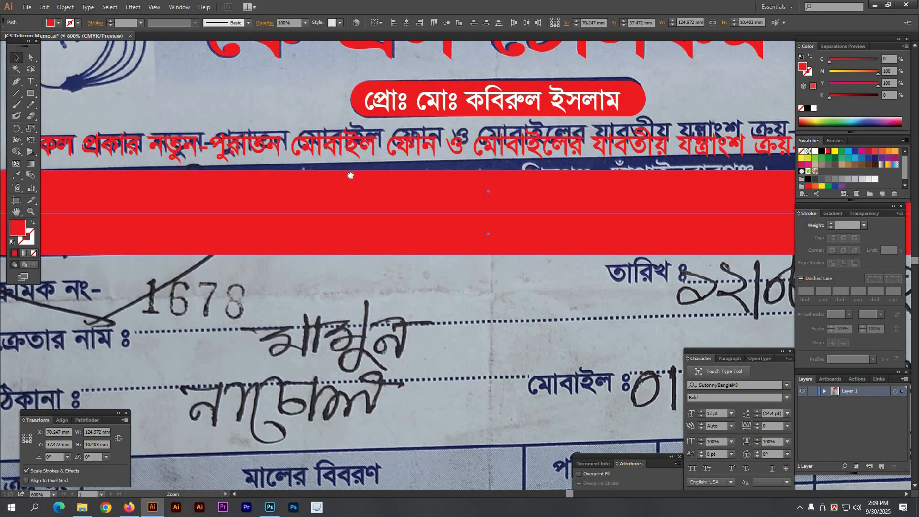
pyautogui.moveTo(351, 175); pyautogui.dragTo(659, 183)
pyautogui.moveTo(244, 145); pyautogui.dragTo(505, 270)
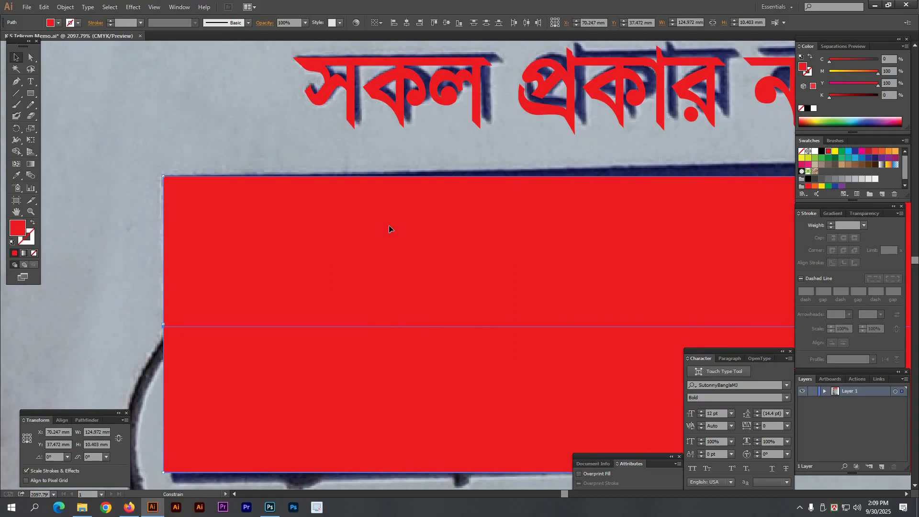
pyautogui.moveTo(389, 225); pyautogui.dragTo(389, 220)
pyautogui.keyDown('ctrl'); pyautogui.keyDown('alt'); pyautogui.click(555, 284); pyautogui.keyUp('alt'); pyautogui.keyUp('ctrl')
pyautogui.keyDown('ctrl'); pyautogui.keyDown('alt'); pyautogui.click(555, 284); pyautogui.keyUp('alt'); pyautogui.keyUp('ctrl')
pyautogui.keyDown('ctrl'); pyautogui.keyDown('alt'); pyautogui.click(555, 283); pyautogui.keyUp('alt'); pyautogui.keyUp('ctrl')
pyautogui.keyDown('ctrl'); pyautogui.keyDown('alt'); pyautogui.click(556, 283); pyautogui.keyUp('alt'); pyautogui.keyUp('ctrl')
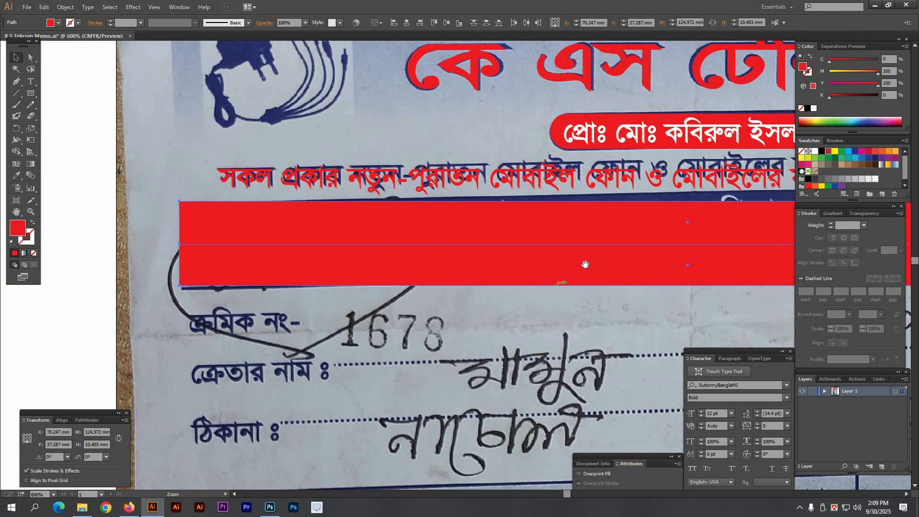
# Step: Send the red rectangles backward behind the address and phone text
pyautogui.keyDown('ctrl'); pyautogui.keyDown('alt'); pyautogui.click(585, 264); pyautogui.keyUp('alt'); pyautogui.keyUp('ctrl')
pyautogui.rightClick(472, 220)
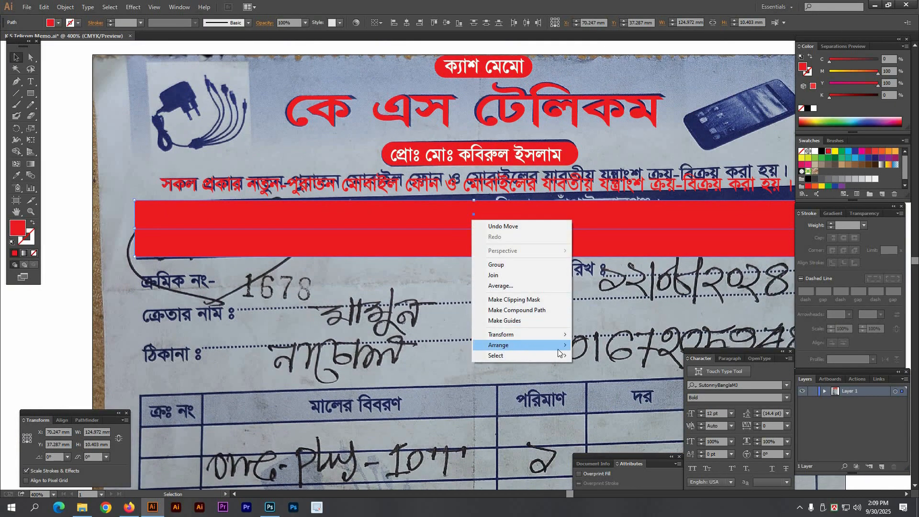
pyautogui.moveTo(558, 348)
pyautogui.click(466, 292)
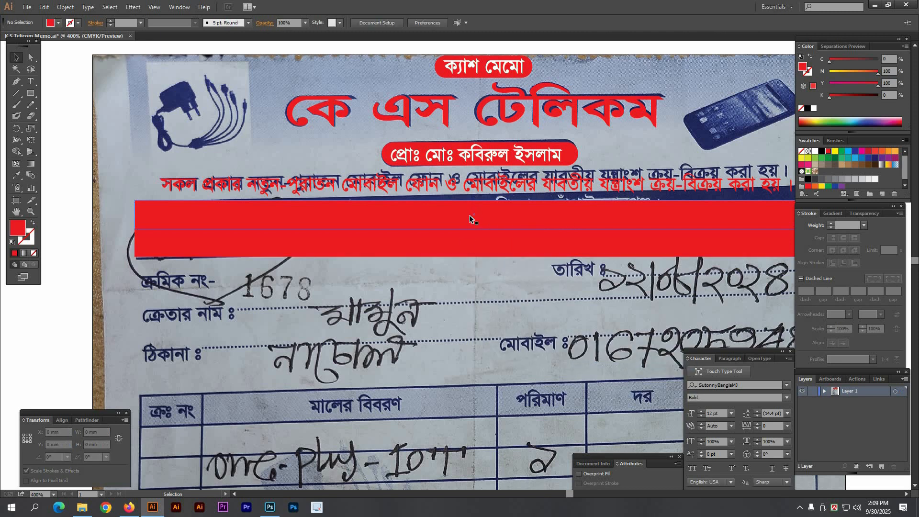
# Step: Make the address text white over the red band, restoring the rectangles after an accidental delete
pyautogui.click(504, 221)
pyautogui.keyDown('shift'); pyautogui.click(507, 250); pyautogui.keyUp('shift')
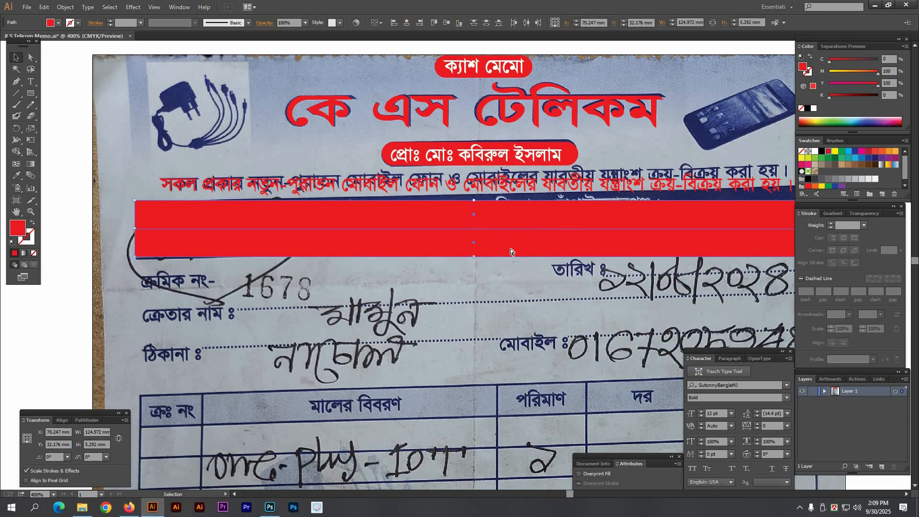
pyautogui.press('Delete')
pyautogui.click(494, 214)
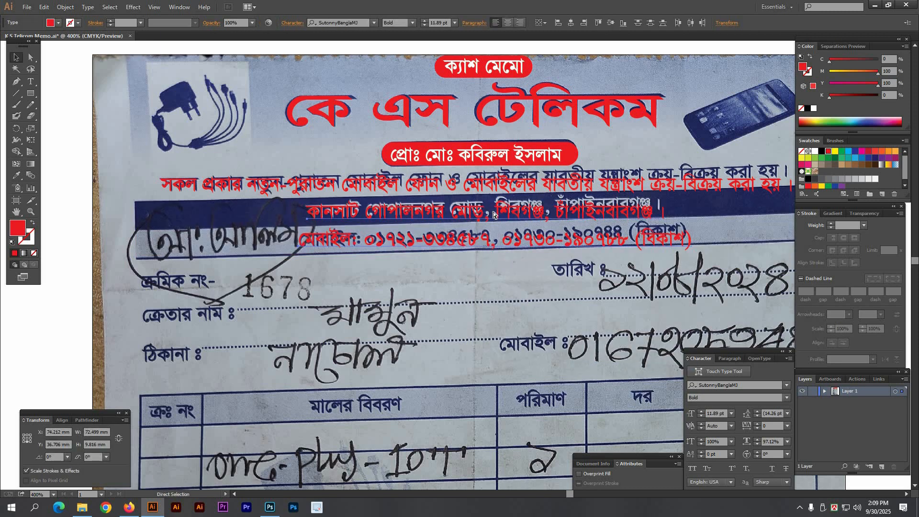
pyautogui.hotkey('ctrl', 'z')
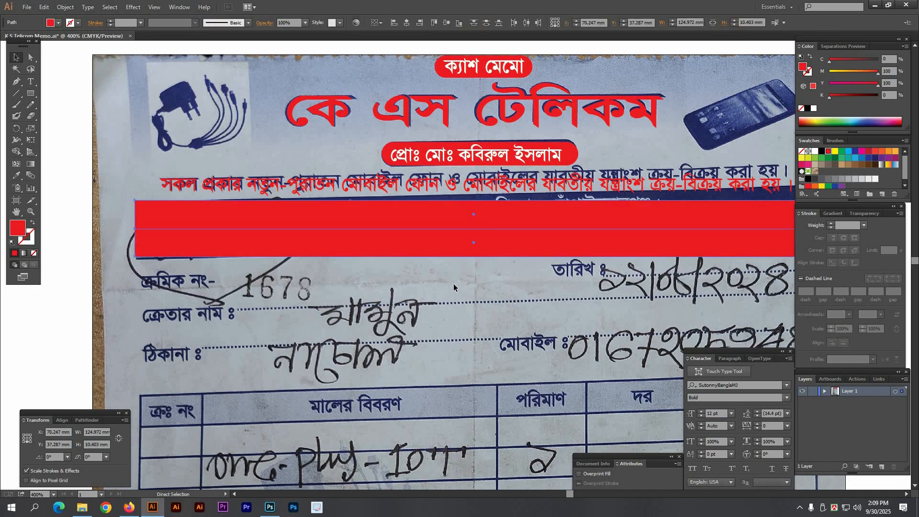
pyautogui.press('a')
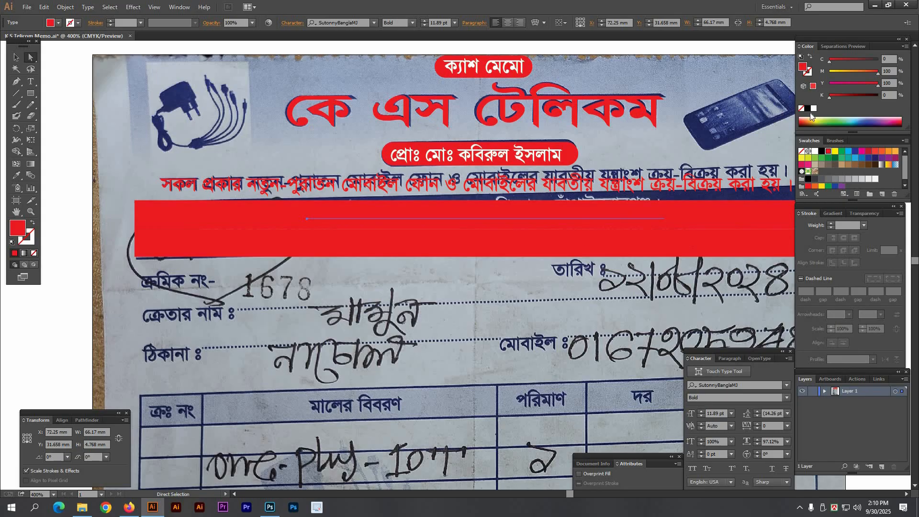
pyautogui.click(814, 108)
# Step: Give the lower rectangle a salmon fill with Magenta 40 and Yellow 40
pyautogui.press('v')
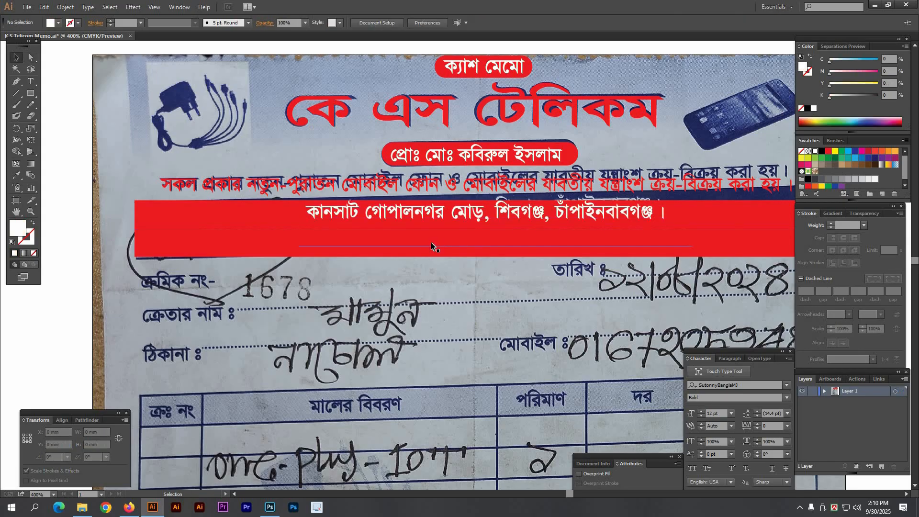
pyautogui.click(306, 251)
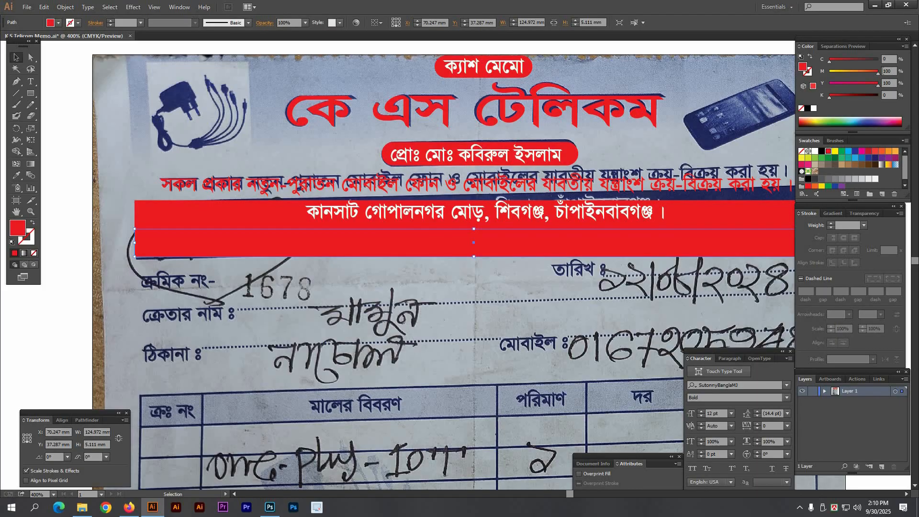
pyautogui.write('40')
pyautogui.press('Tab')
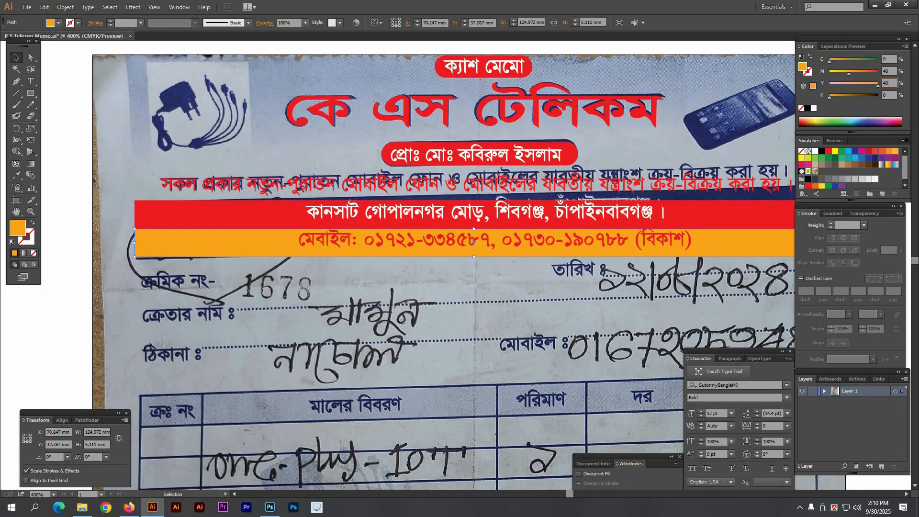
pyautogui.write('40')
pyautogui.press('Return')
pyautogui.click(456, 276)
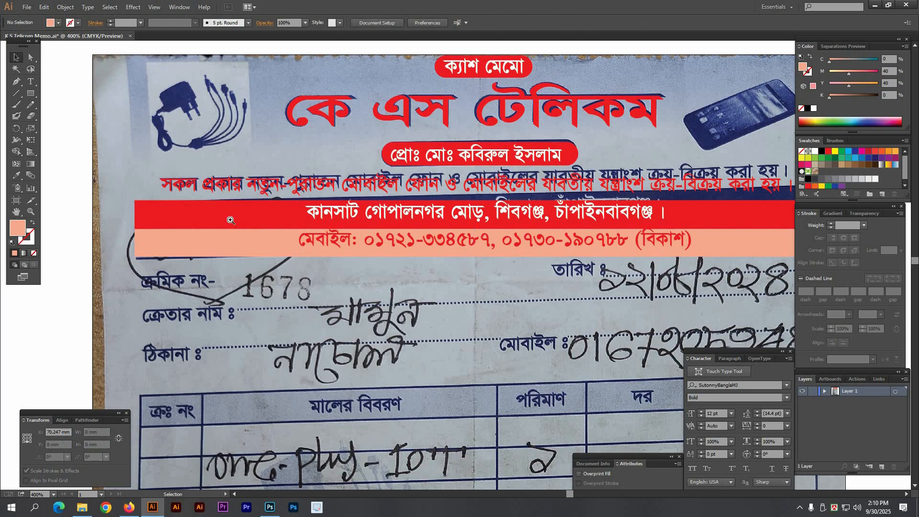
# Step: Move the red mobile-number line slightly down over the printed phone line
pyautogui.moveTo(230, 219); pyautogui.dragTo(616, 299)
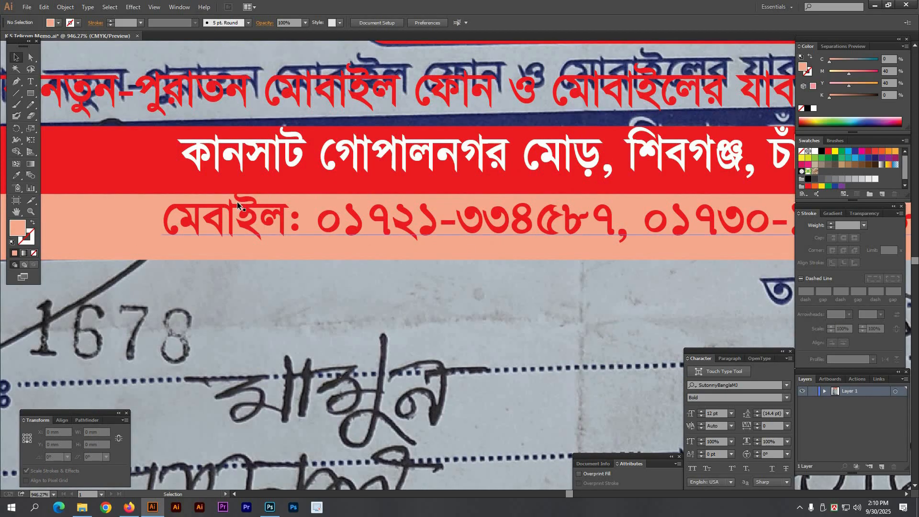
pyautogui.moveTo(244, 219); pyautogui.dragTo(249, 226)
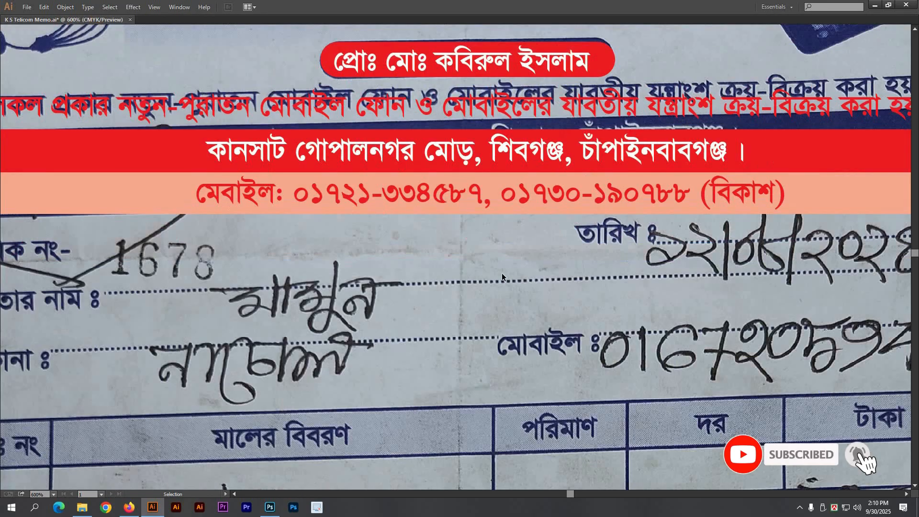
pyautogui.scroll(-2, 543, 192)
pyautogui.moveTo(128, 113); pyautogui.dragTo(712, 352)
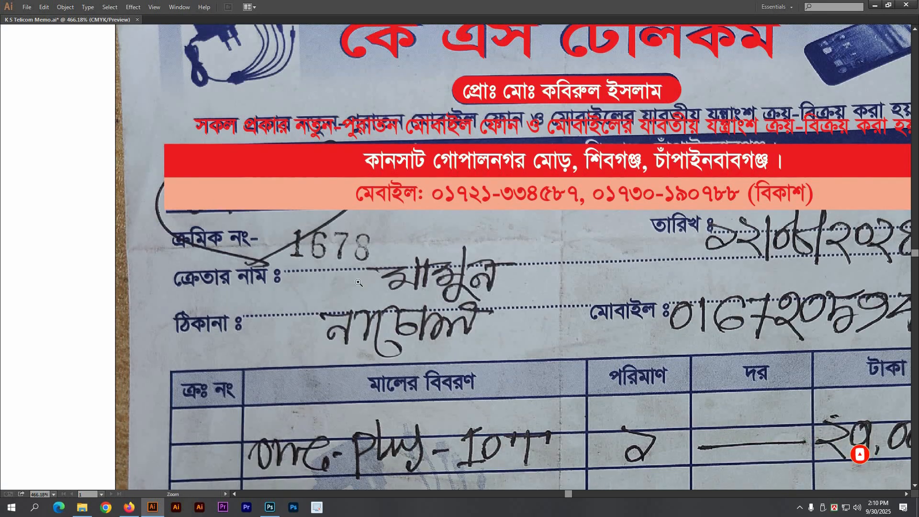
# Step: Try a shortened downward duplicate of the salmon rectangle, then undo it
pyautogui.moveTo(120, 182); pyautogui.dragTo(367, 282)
pyautogui.click(265, 149)
pyautogui.press('Delete')
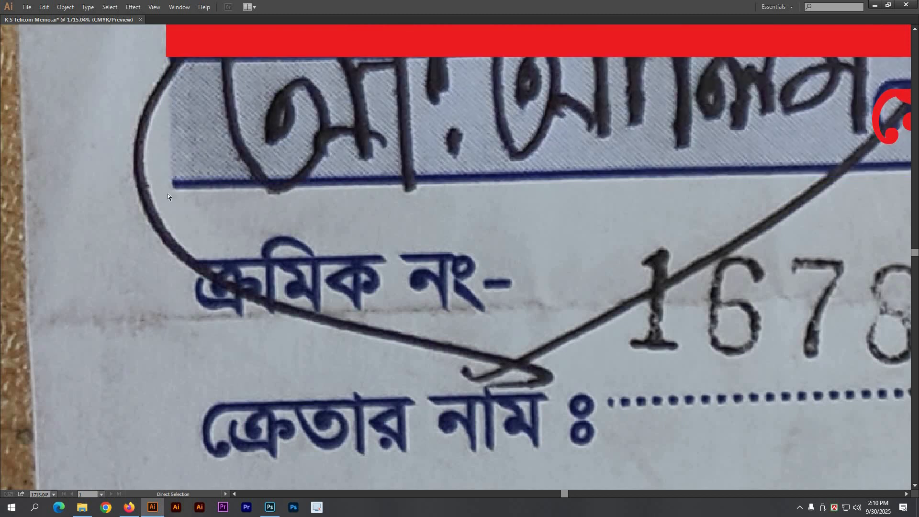
pyautogui.hotkey('ctrl', 'z')
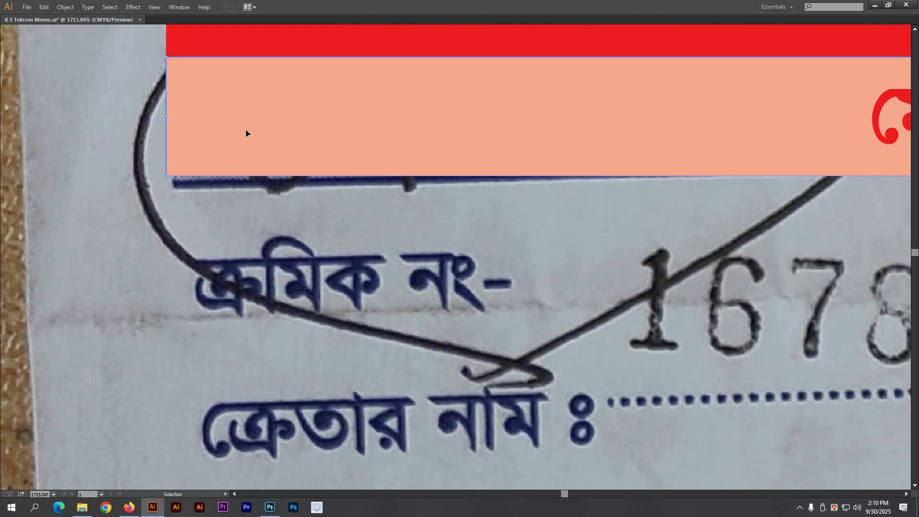
pyautogui.moveTo(244, 158); pyautogui.dragTo(232, 230)
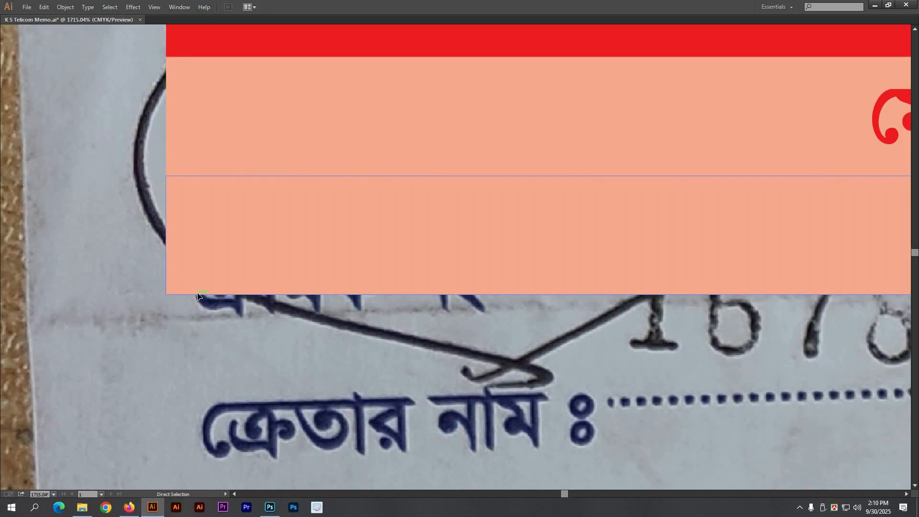
pyautogui.moveTo(197, 295); pyautogui.dragTo(204, 190)
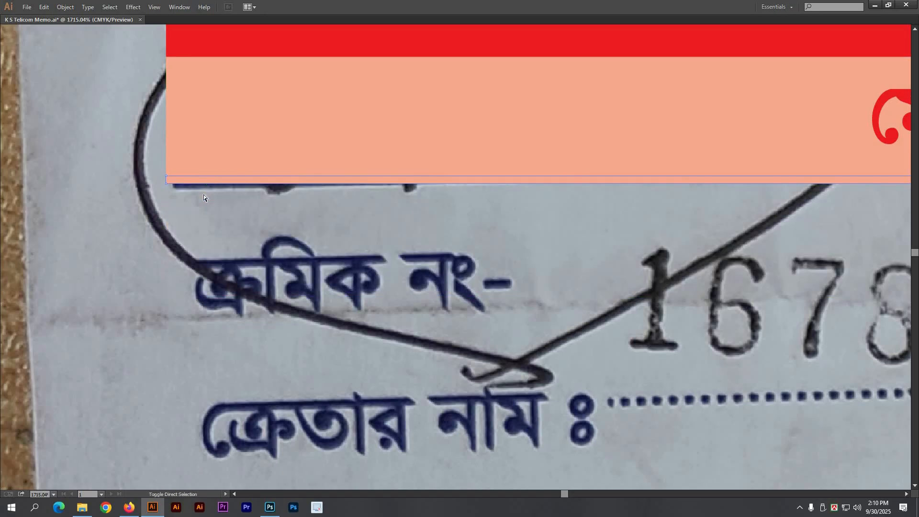
pyautogui.press('Tab')
pyautogui.press('Tab')
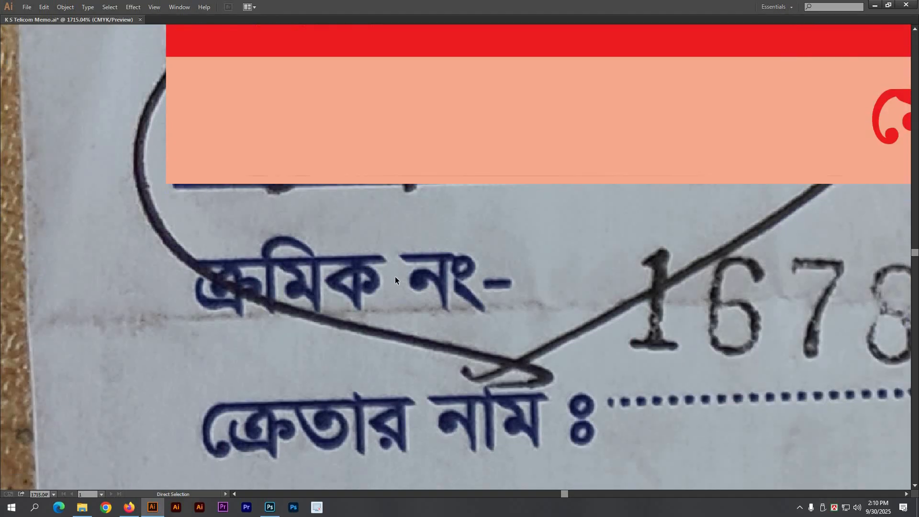
pyautogui.press('v')
pyautogui.hotkey('ctrl', 'z')
pyautogui.hotkey('ctrl', 'z')
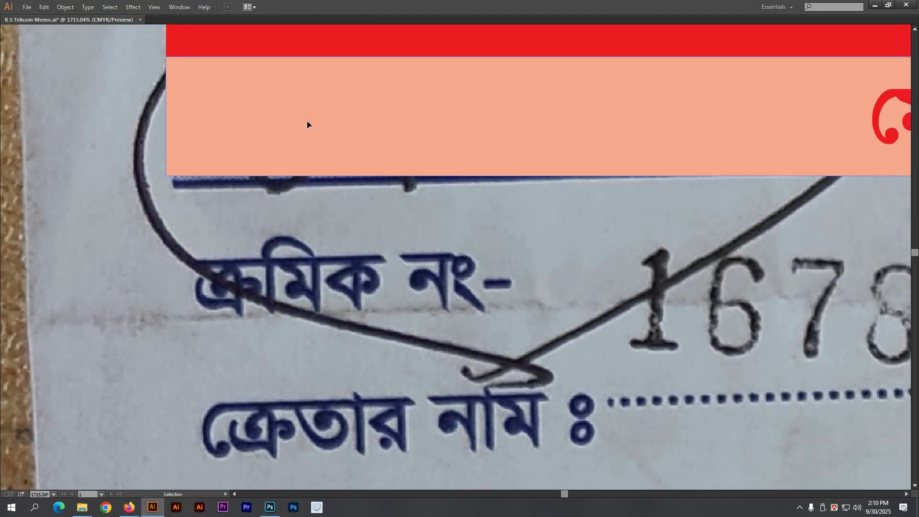
pyautogui.press('Tab')
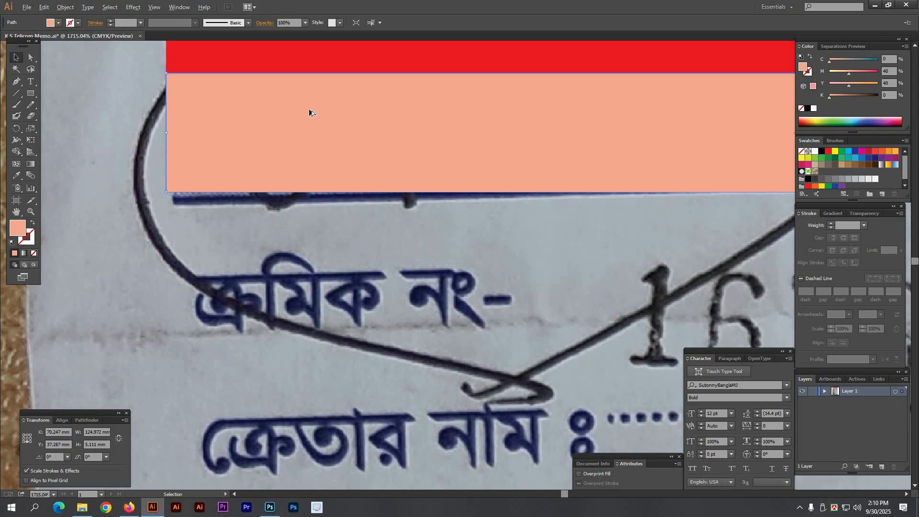
# Step: Copy the peach band downward and pull its bottom edge up into a thin strip
pyautogui.moveTo(311, 115); pyautogui.dragTo(303, 230)
pyautogui.click(51, 115)
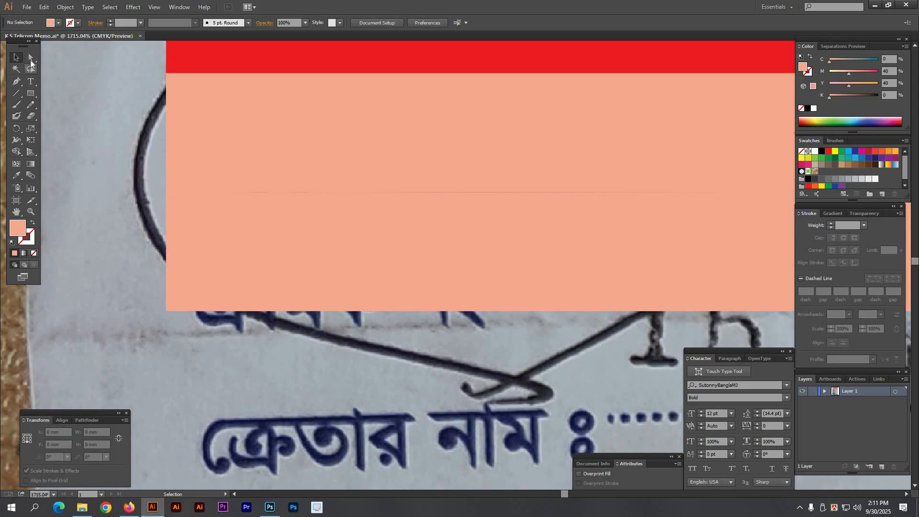
pyautogui.click(30, 58)
pyautogui.moveTo(336, 312); pyautogui.dragTo(337, 189)
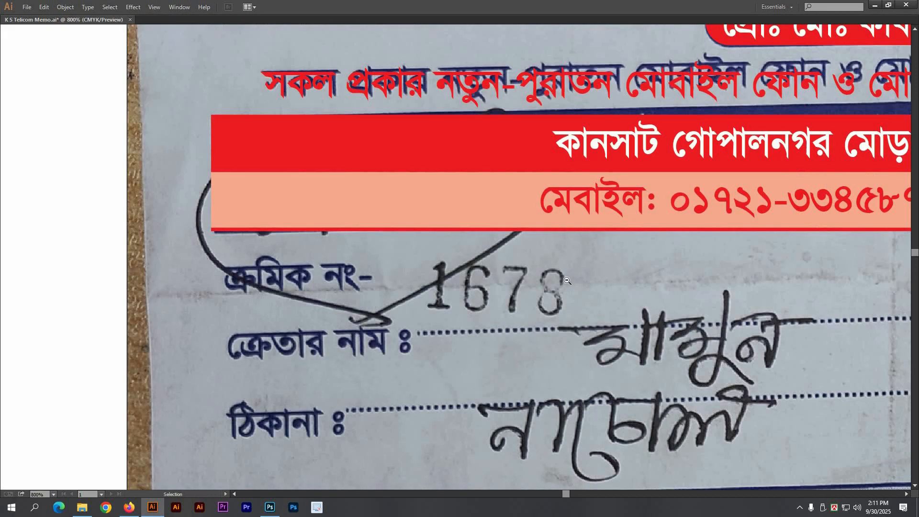
# Step: Select and inspect the banner shapes and text, restoring the banner after an accidental delete
pyautogui.keyDown('ctrl'); pyautogui.keyDown('alt'); pyautogui.click(567, 281); pyautogui.keyUp('alt'); pyautogui.keyUp('ctrl')
pyautogui.moveTo(276, 169); pyautogui.dragTo(276, 170)
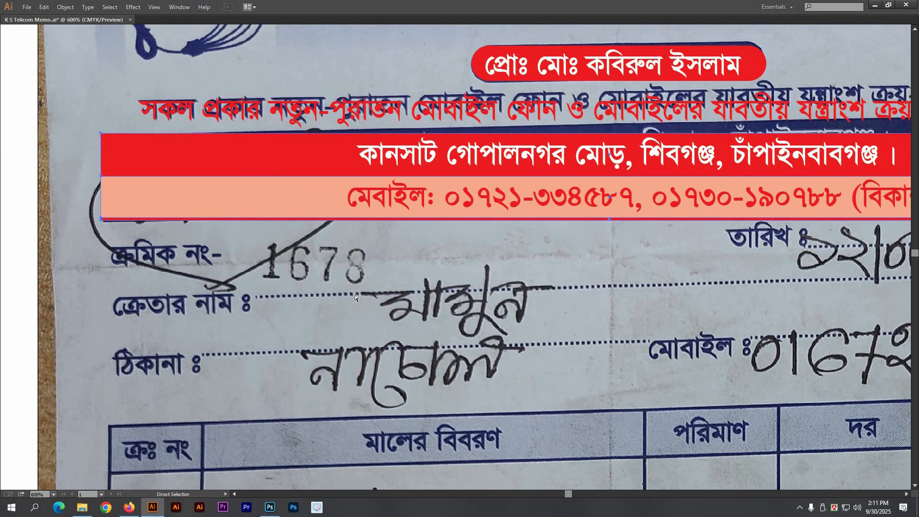
pyautogui.press('Delete')
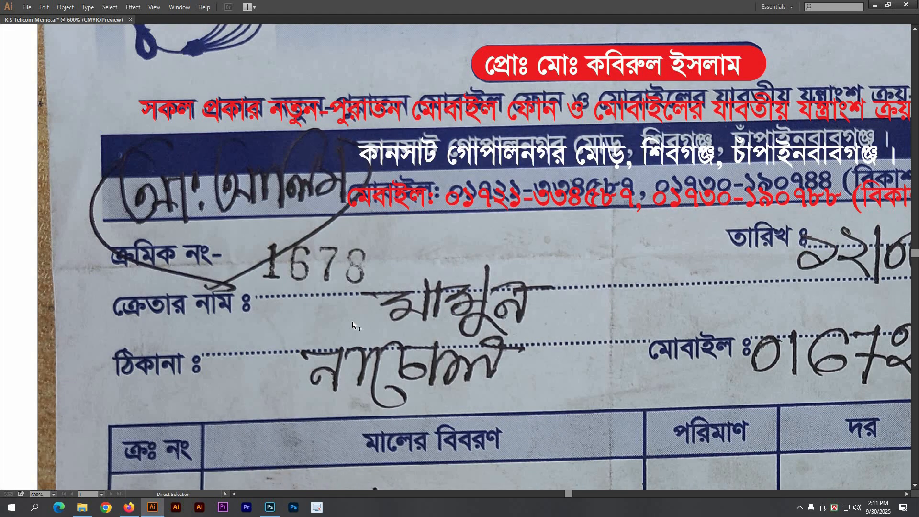
pyautogui.hotkey('ctrl', 'z')
pyautogui.press('v')
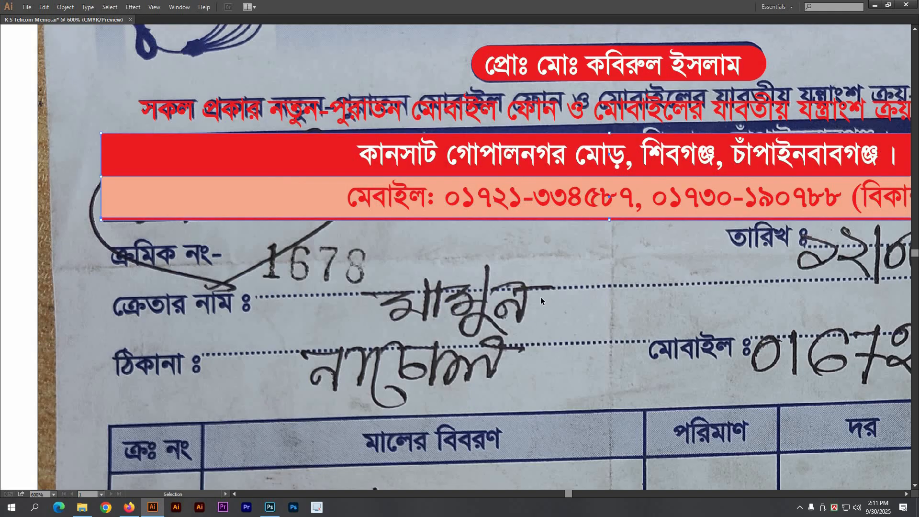
pyautogui.click(385, 246)
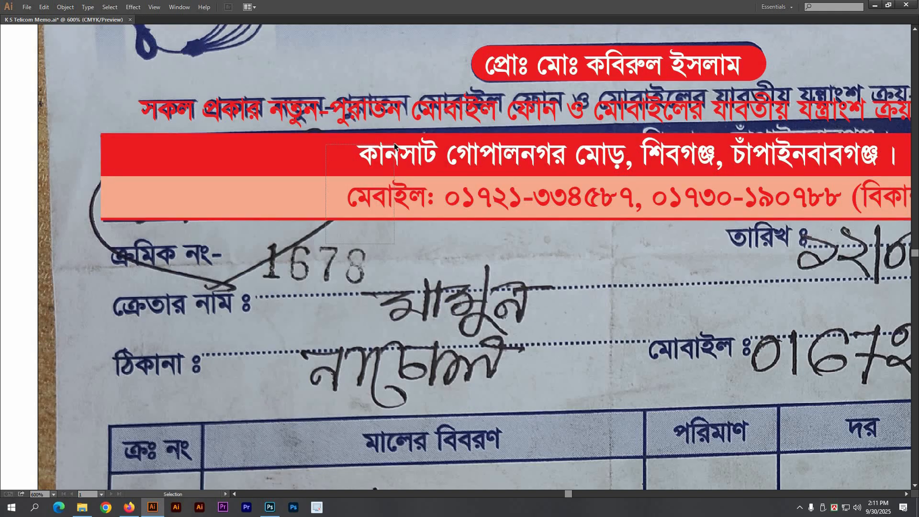
pyautogui.moveTo(395, 143); pyautogui.dragTo(424, 158)
pyautogui.moveTo(62, 83); pyautogui.dragTo(549, 225)
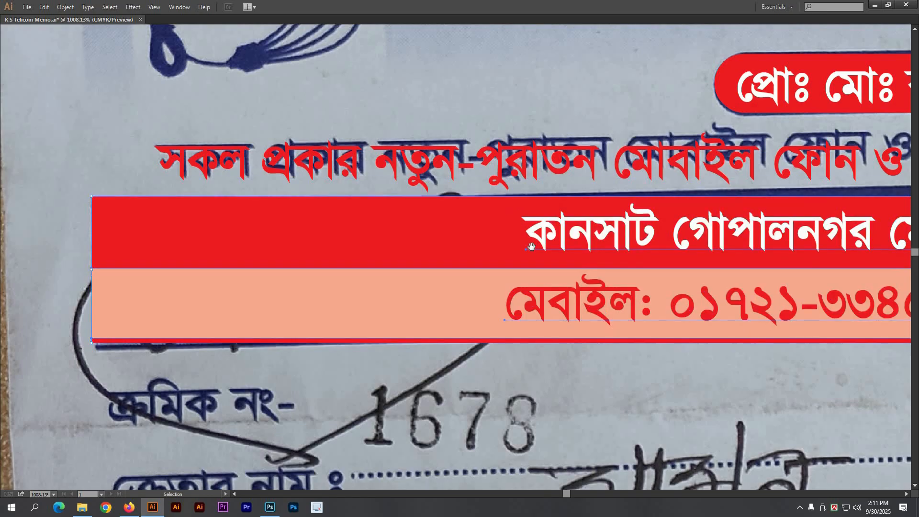
pyautogui.hotkey('ctrl', 'shift', 'a')
pyautogui.keyDown('ctrl'); pyautogui.keyDown('alt'); pyautogui.click(545, 293); pyautogui.keyUp('alt'); pyautogui.keyUp('ctrl')
pyautogui.keyDown('ctrl'); pyautogui.keyDown('alt'); pyautogui.click(545, 293); pyautogui.keyUp('alt'); pyautogui.keyUp('ctrl')
pyautogui.keyDown('ctrl'); pyautogui.keyDown('alt'); pyautogui.click(545, 293); pyautogui.keyUp('alt'); pyautogui.keyUp('ctrl')
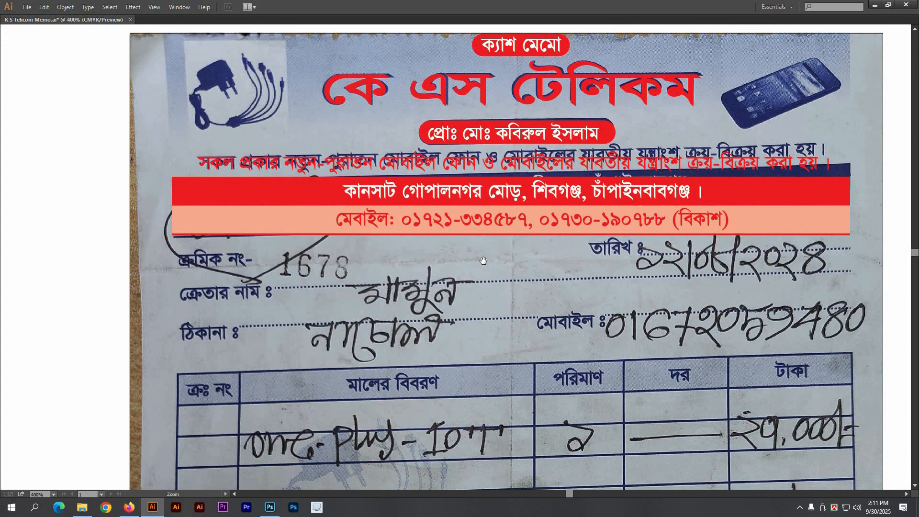
# Step: Nudge the red tagline up slightly, then return to the field labels
pyautogui.moveTo(160, 129); pyautogui.dragTo(481, 259)
pyautogui.moveTo(412, 169); pyautogui.dragTo(413, 166)
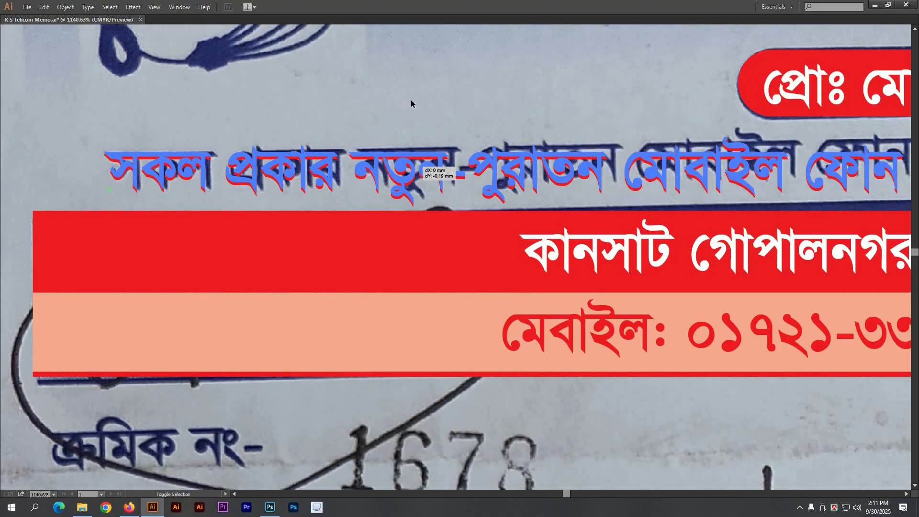
pyautogui.click(412, 100)
pyautogui.keyDown('ctrl'); pyautogui.keyDown('alt'); pyautogui.click(479, 312); pyautogui.keyUp('alt'); pyautogui.keyUp('ctrl')
pyautogui.keyDown('ctrl'); pyautogui.keyDown('alt'); pyautogui.click(480, 311); pyautogui.keyUp('alt'); pyautogui.keyUp('ctrl')
pyautogui.keyDown('ctrl'); pyautogui.keyDown('alt'); pyautogui.click(486, 312); pyautogui.keyUp('alt'); pyautogui.keyUp('ctrl')
pyautogui.moveTo(515, 318); pyautogui.dragTo(506, 276)
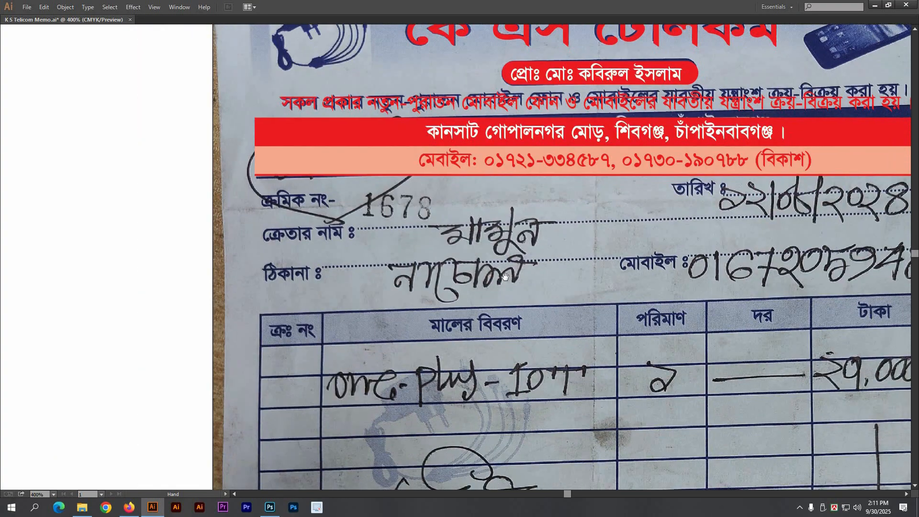
# Step: Duplicate the red tagline onto the serial-number field and retype it as ক্রমিক নং-
pyautogui.click(356, 104)
pyautogui.moveTo(356, 104); pyautogui.dragTo(335, 203)
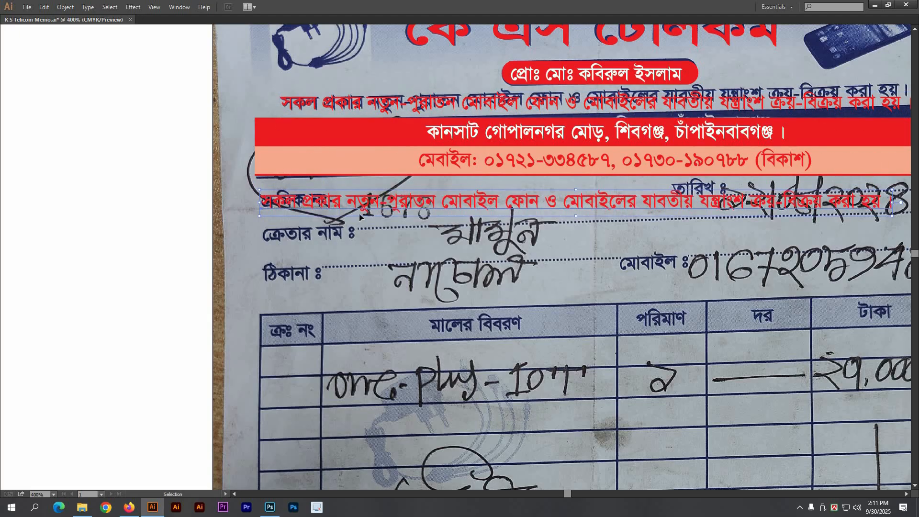
pyautogui.tripleClick(410, 207)
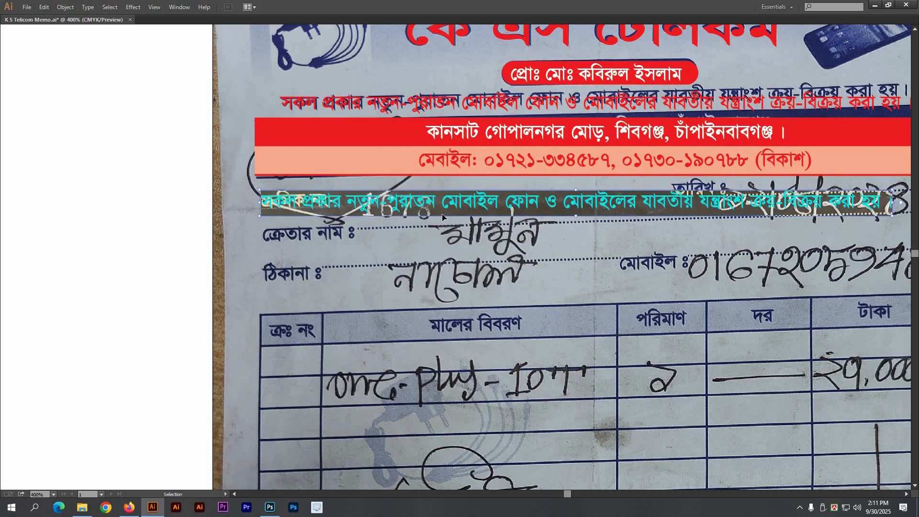
pyautogui.press('BackSpace')
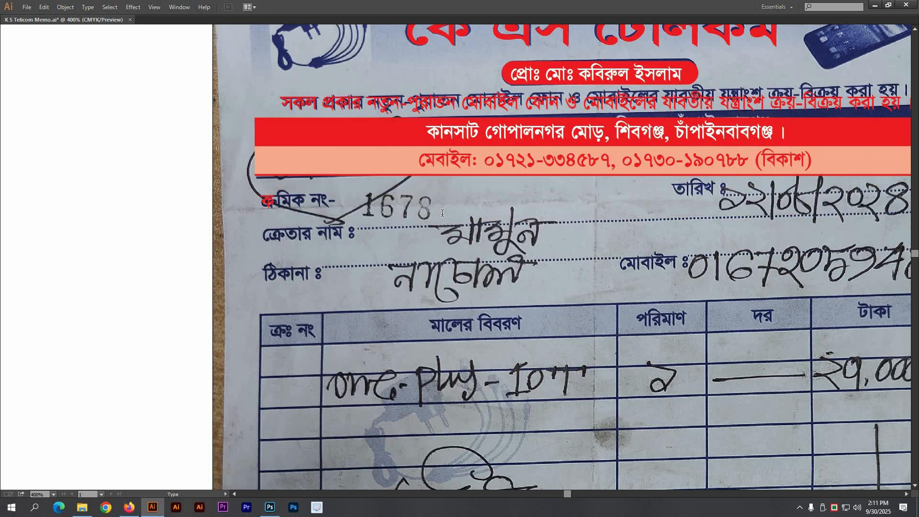
pyautogui.write('ক্রমিক নং-')
pyautogui.keyDown('ctrl'); pyautogui.click(465, 234); pyautogui.keyUp('ctrl')
pyautogui.press('v')
pyautogui.moveTo(300, 208); pyautogui.dragTo(555, 198)
# Step: Copy the label to the date field and change it to তারিখ
pyautogui.click(147, 188)
pyautogui.press('t')
pyautogui.tripleClick(556, 190)
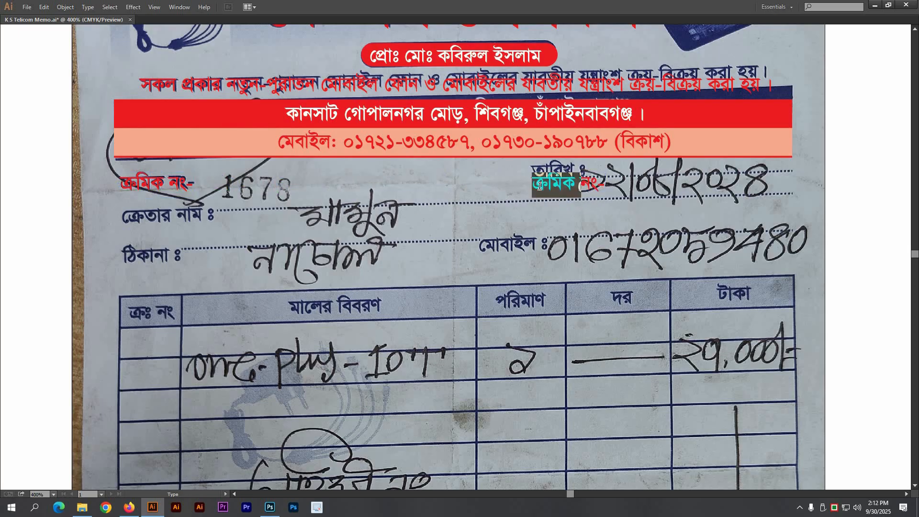
pyautogui.write('তারিখ ঃ.......................................')
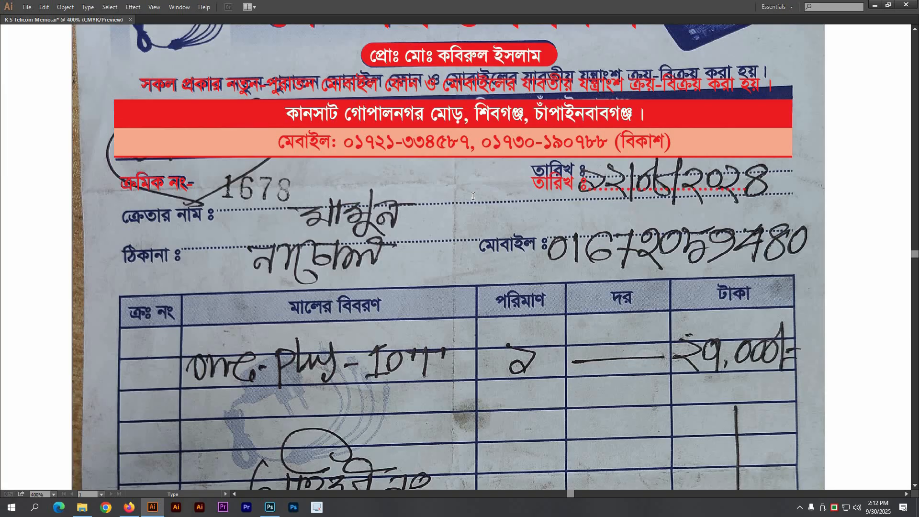
pyautogui.press('Escape')
pyautogui.click(195, 228)
pyautogui.keyDown('space'); pyautogui.moveTo(195, 227); pyautogui.dragTo(256, 210); pyautogui.keyUp('space')
# Step: Copy the label onto the buyer-name line as ক্রেতার নাম ঃ with ঠিকানা ঃ beneath
pyautogui.keyDown('alt'); pyautogui.moveTo(217, 167); pyautogui.dragTo(217, 200); pyautogui.keyUp('alt')
pyautogui.doubleClick(217, 200)
pyautogui.hotkey('ctrl', 'a')
pyautogui.write('ক্রেতার')
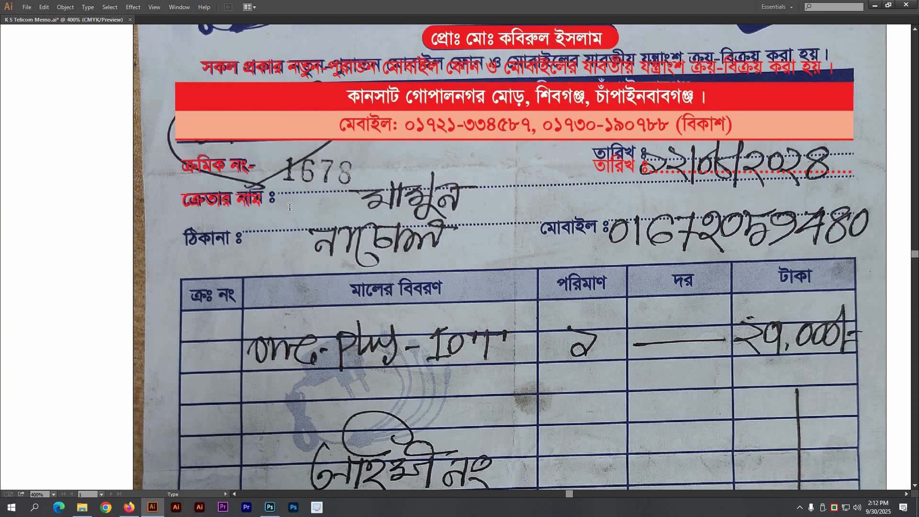
pyautogui.press('Return')
pyautogui.write('ঠিকানা ঃ')
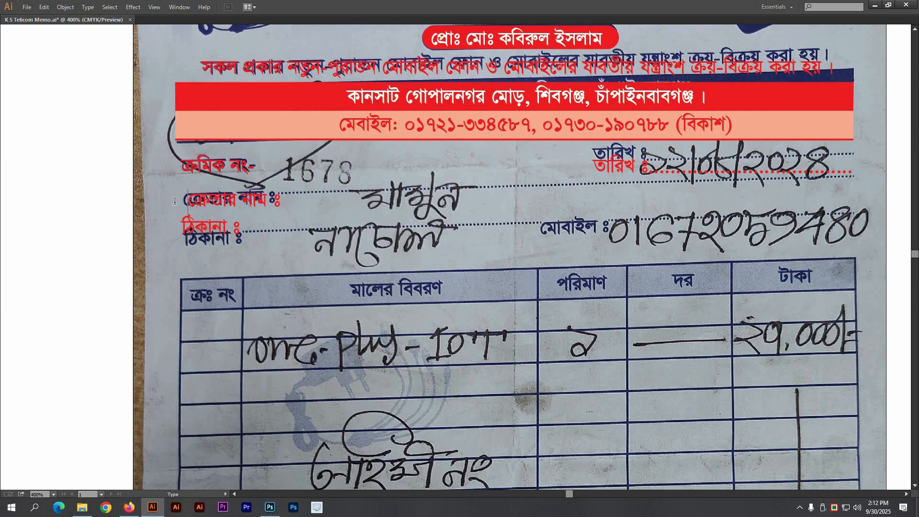
pyautogui.press('BackSpace')
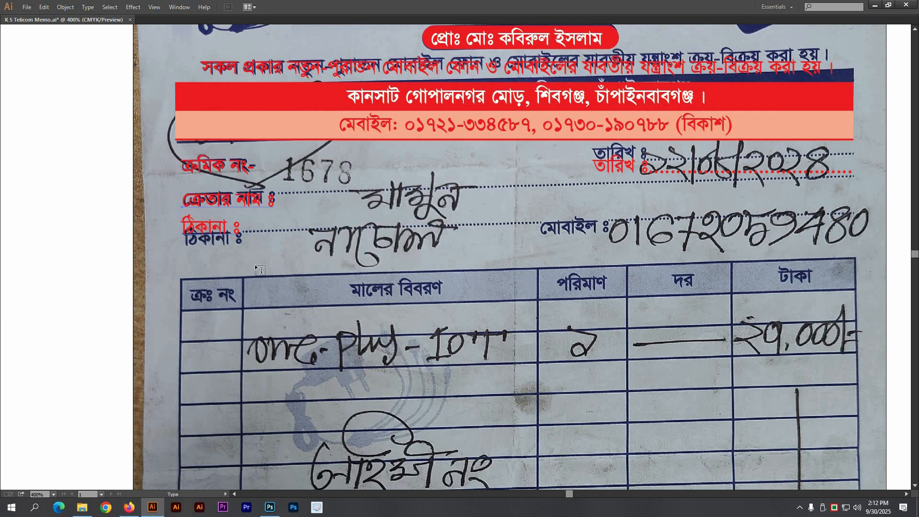
pyautogui.press('Tab')
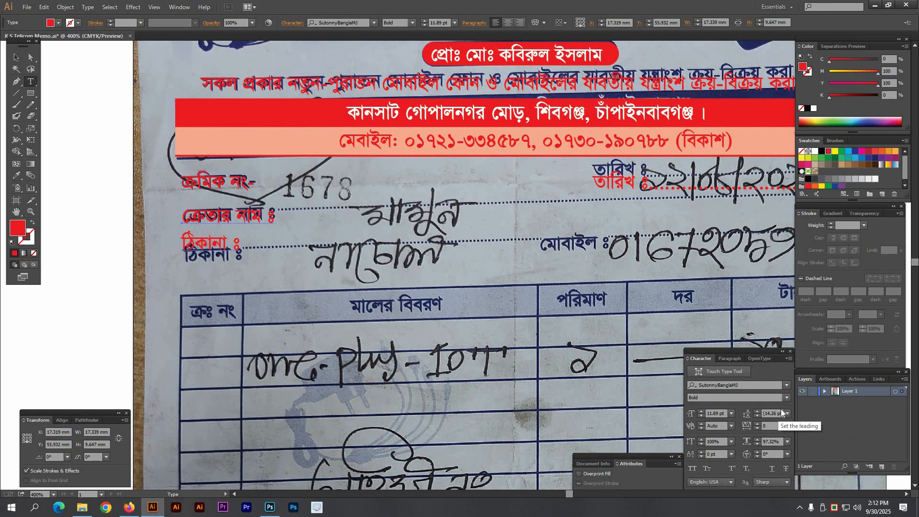
# Step: Raise the leading of the buyer-name and address labels to 20 pt
pyautogui.click(758, 412)
pyautogui.click(757, 412)
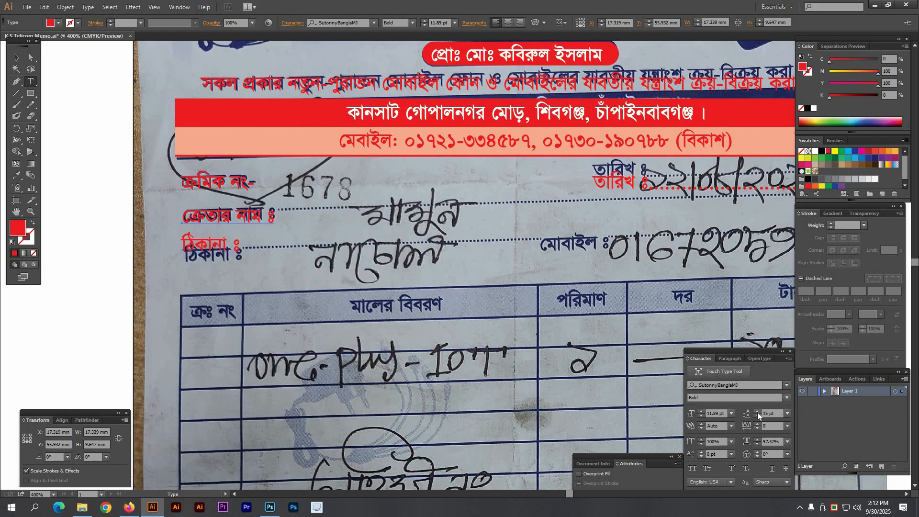
pyautogui.click(758, 412)
pyautogui.click(757, 412)
pyautogui.click(758, 413)
pyautogui.click(757, 412)
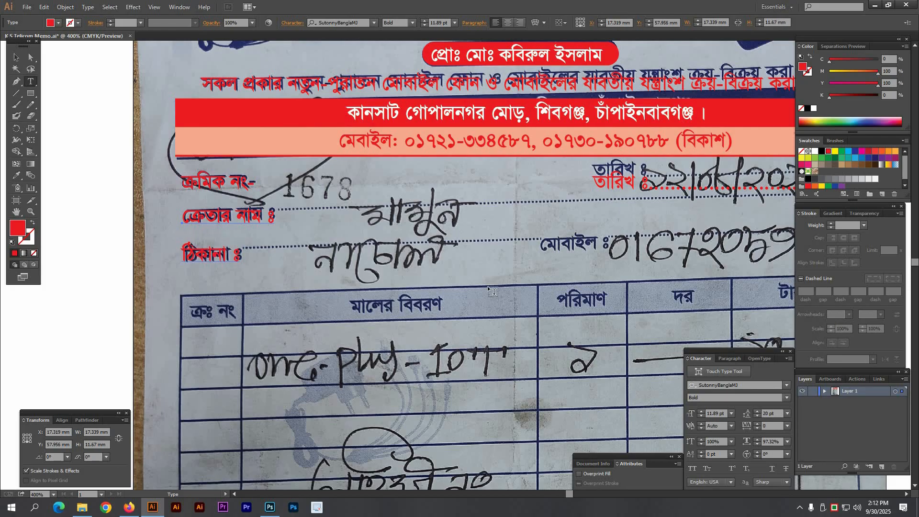
pyautogui.keyDown('ctrl'); pyautogui.click(473, 277); pyautogui.keyUp('ctrl')
# Step: Type a dotted leader line of periods after ক্রেতার নাম ঃ
pyautogui.keyDown('ctrl'); pyautogui.keyDown('alt'); pyautogui.click(456, 260); pyautogui.keyUp('alt'); pyautogui.keyUp('ctrl')
pyautogui.moveTo(456, 260); pyautogui.dragTo(407, 239)
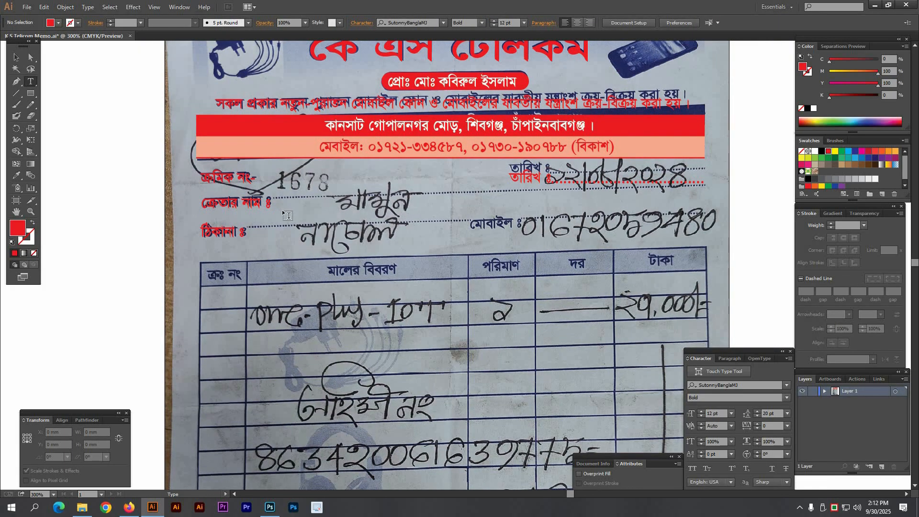
pyautogui.click(274, 206)
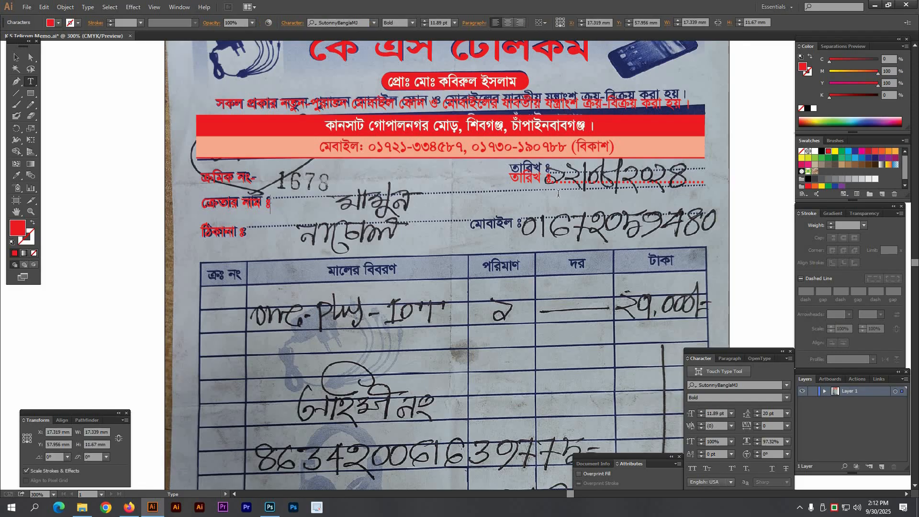
pyautogui.write('.............................................................................................')
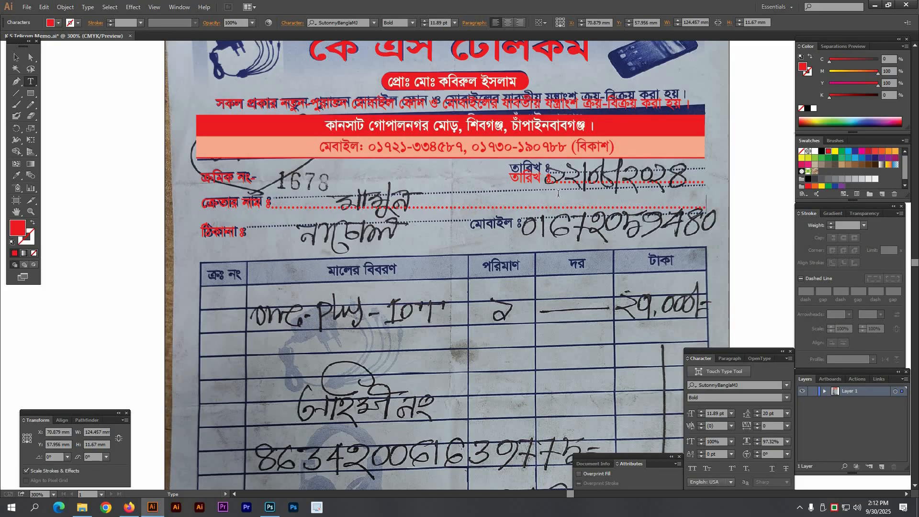
pyautogui.write('...............................................')
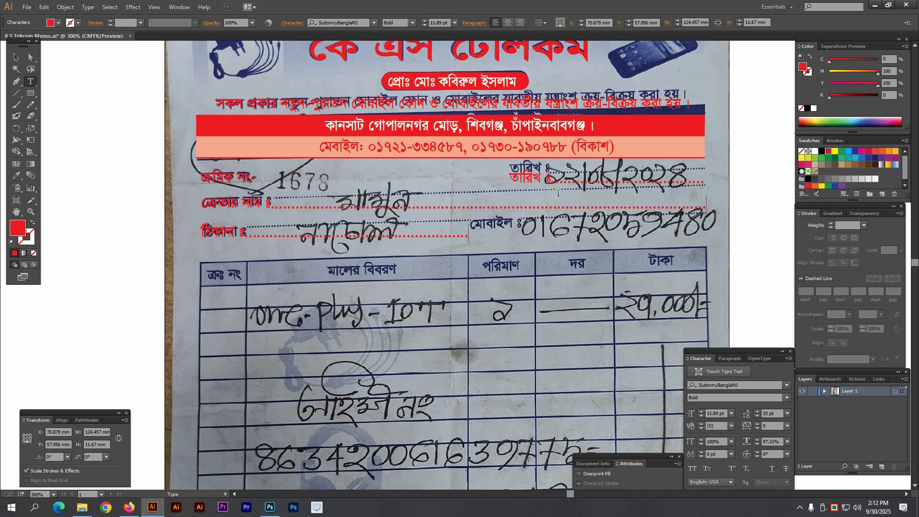
pyautogui.write(' মোবাইল')
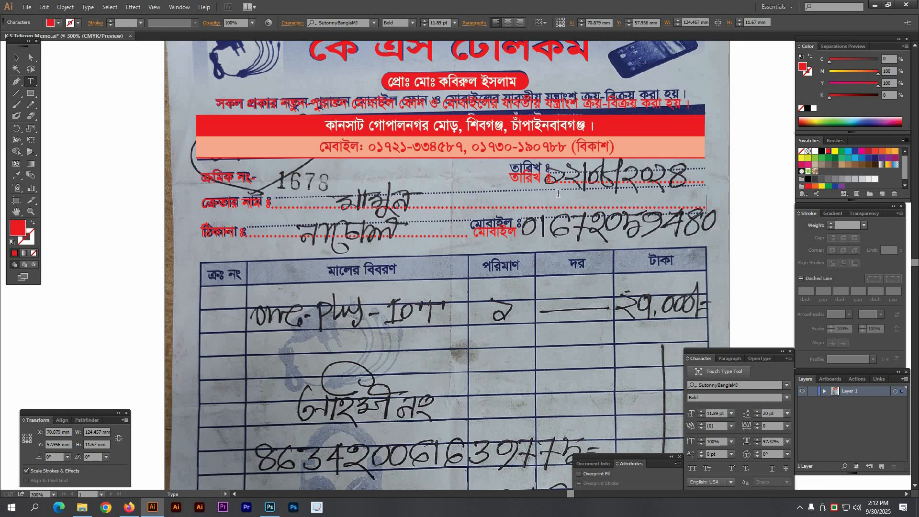
pyautogui.write(' ঃ.......................................')
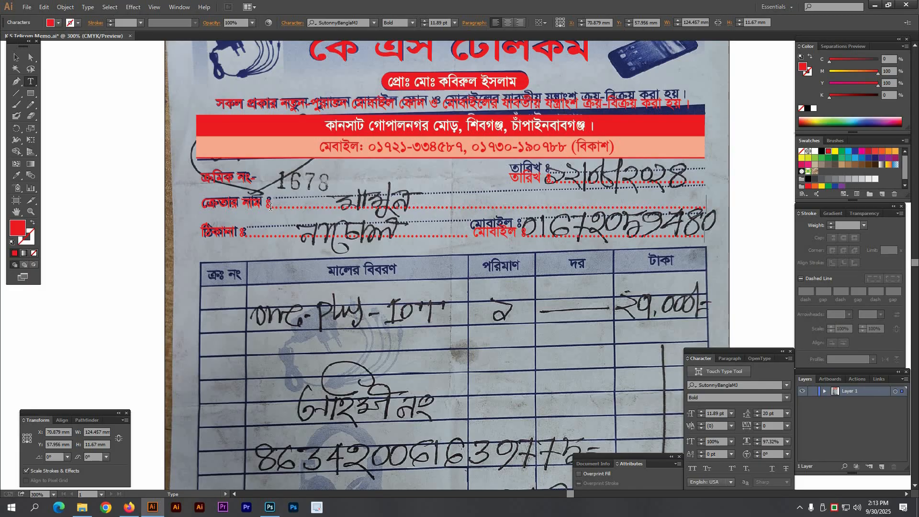
# Step: Give the buyer-name row's dotted line a 5 pt baseline shift
pyautogui.doubleClick(271, 207)
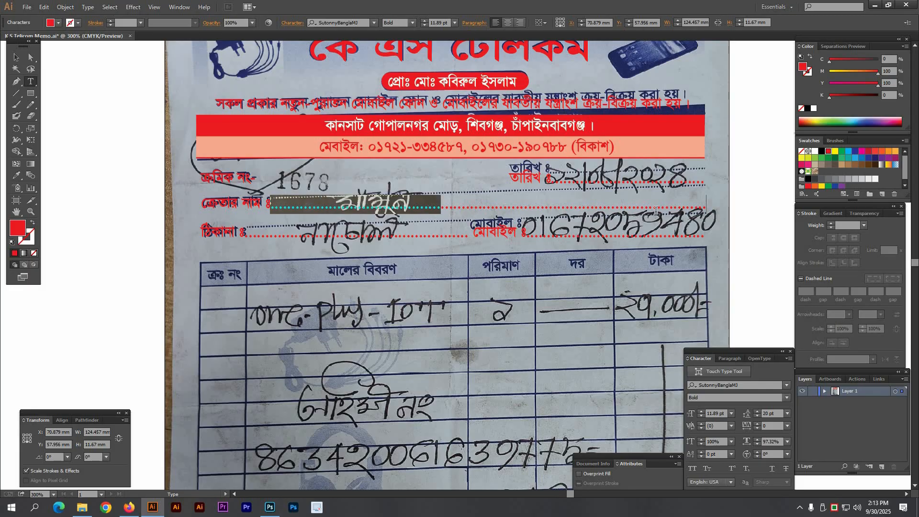
pyautogui.click(283, 204)
pyautogui.moveTo(271, 207); pyautogui.dragTo(726, 218)
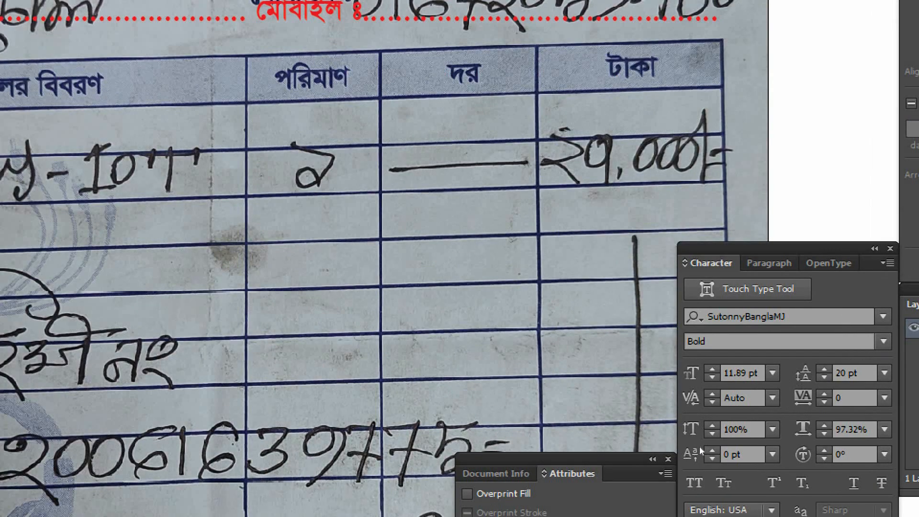
pyautogui.click(711, 451)
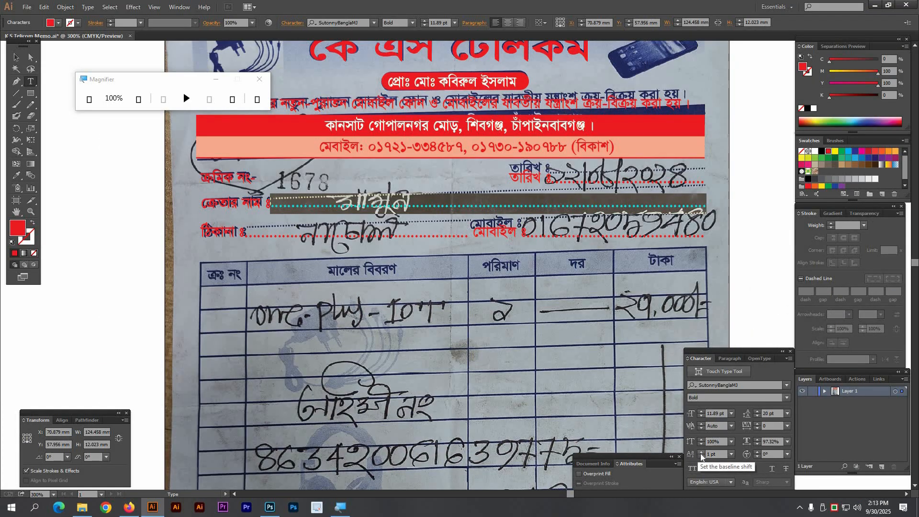
pyautogui.click(701, 453)
pyautogui.click(701, 453)
pyautogui.click(701, 453)
pyautogui.click(701, 453)
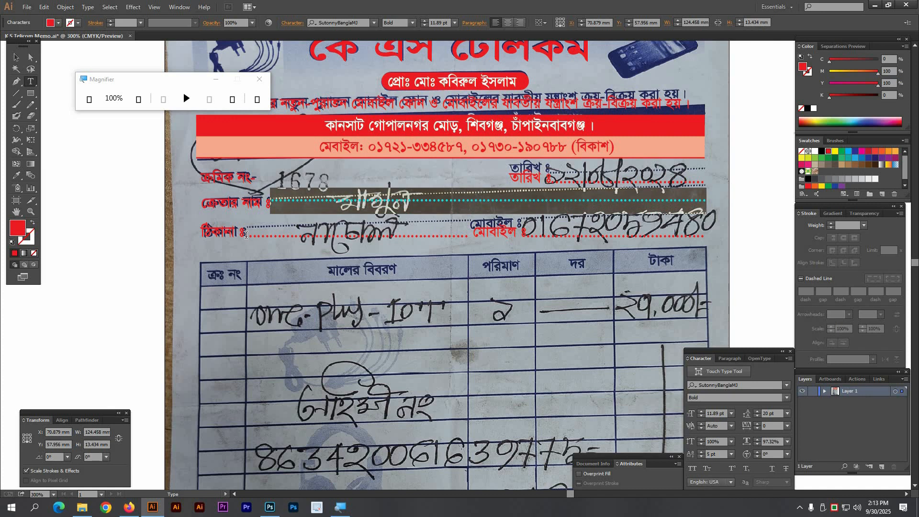
# Step: Set a 5 pt baseline shift on the address and mobile rows' dotted lines
pyautogui.moveTo(246, 235); pyautogui.dragTo(469, 236)
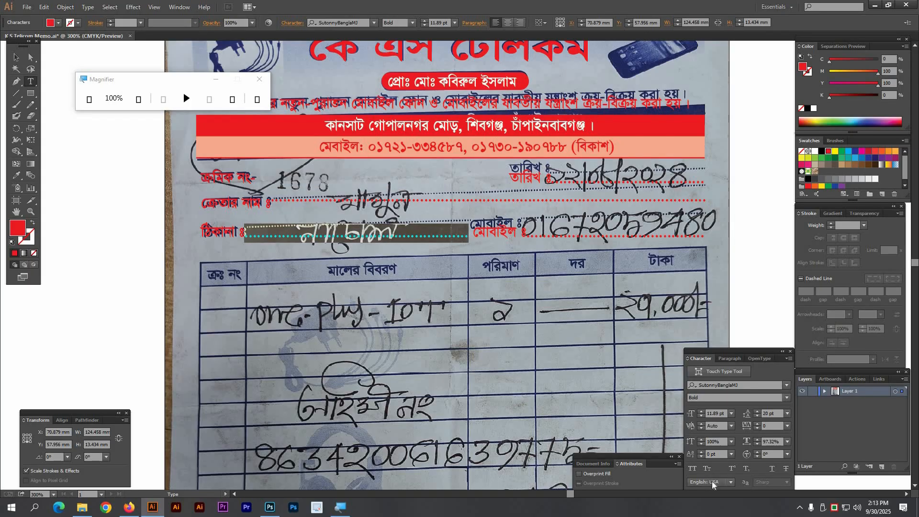
pyautogui.click(693, 458)
pyautogui.write('5')
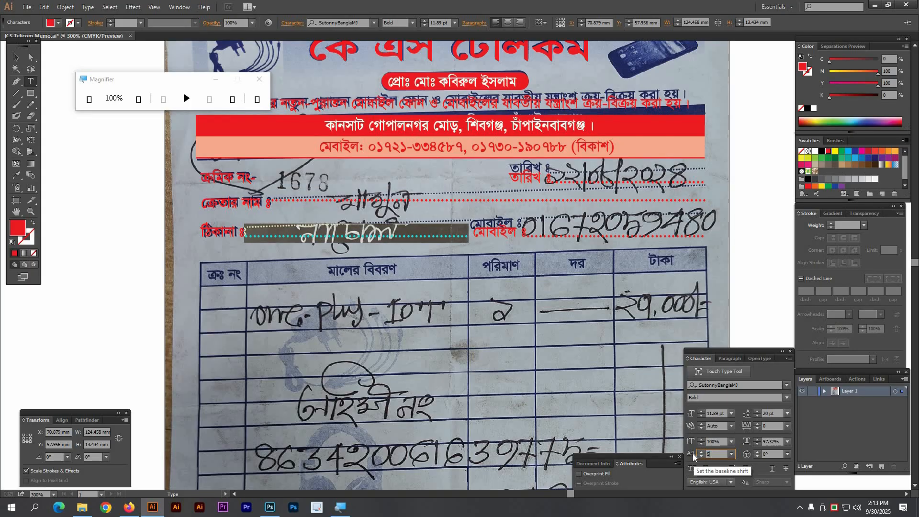
pyautogui.press('Return')
pyautogui.click(529, 237)
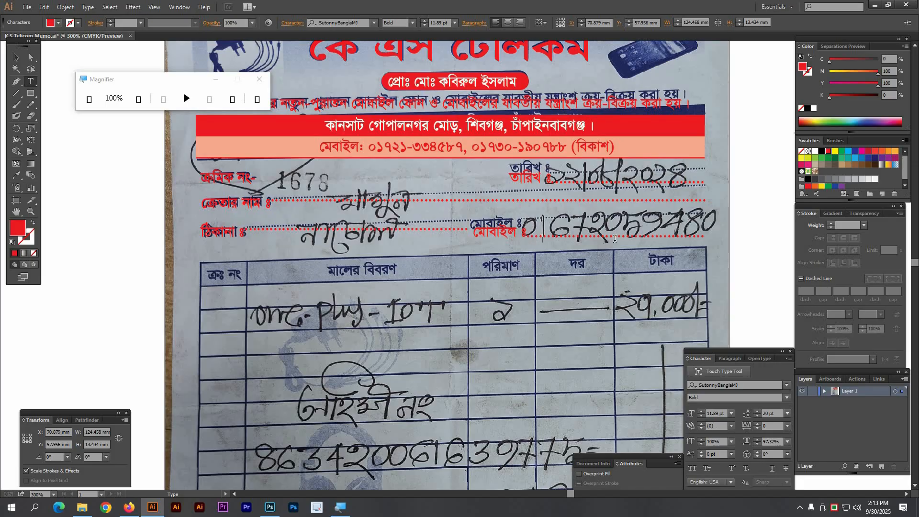
pyautogui.keyDown('shift'); pyautogui.click(737, 239); pyautogui.keyUp('shift')
pyautogui.click(691, 458)
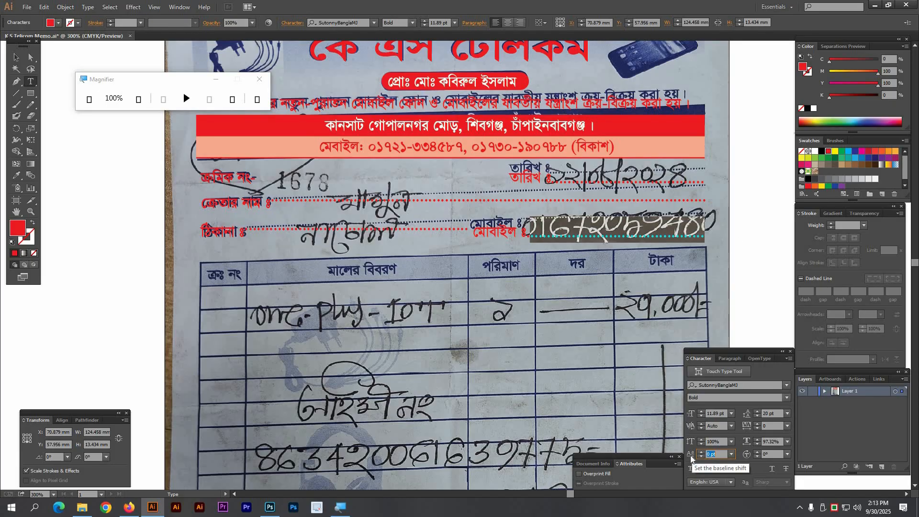
pyautogui.write('5')
pyautogui.press('Return')
pyautogui.keyDown('ctrl'); pyautogui.click(457, 335); pyautogui.keyUp('ctrl')
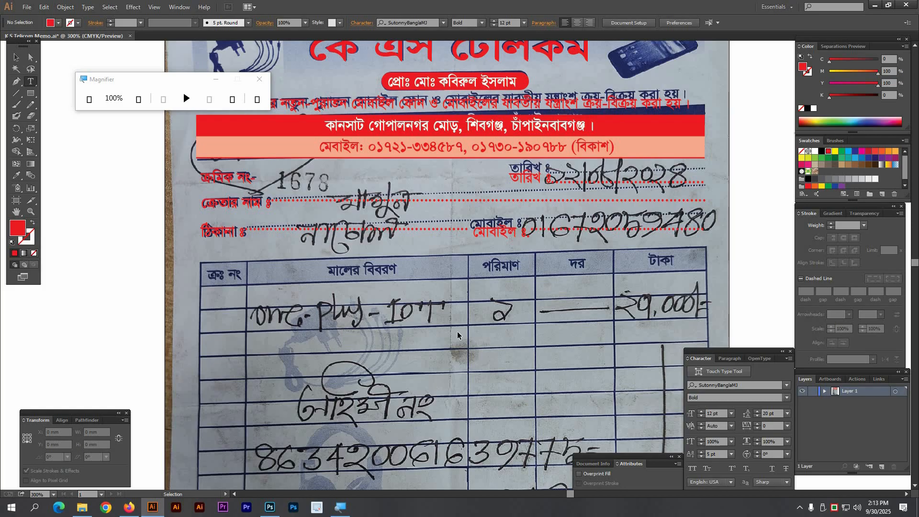
# Step: Copy the ক্রমিক নং- label into the first header cell and edit it to ক্রঃ নং
pyautogui.press('i')
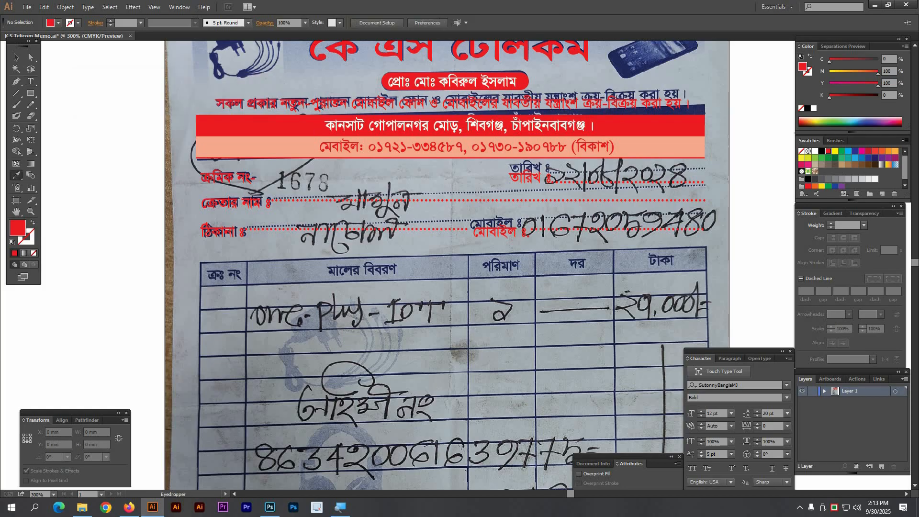
pyautogui.moveTo(220, 183); pyautogui.dragTo(217, 278)
pyautogui.moveTo(135, 241); pyautogui.dragTo(409, 338)
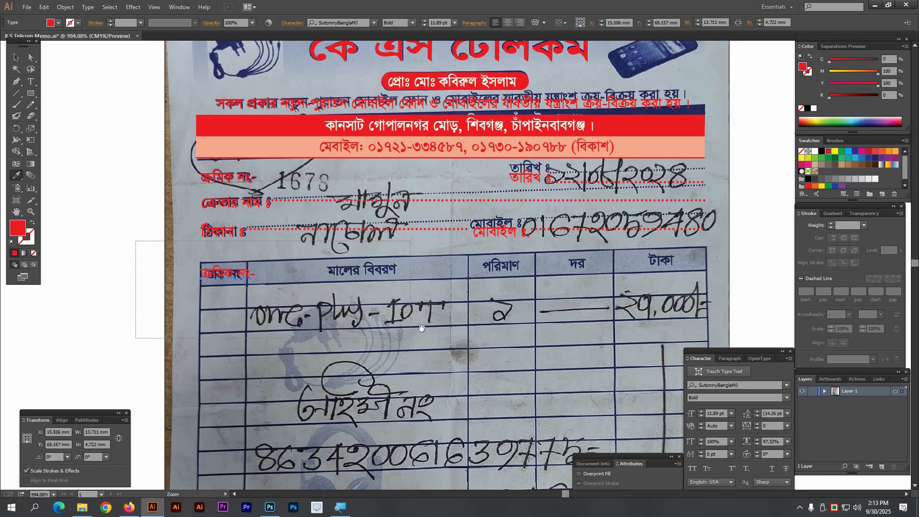
pyautogui.moveTo(388, 275); pyautogui.dragTo(468, 275)
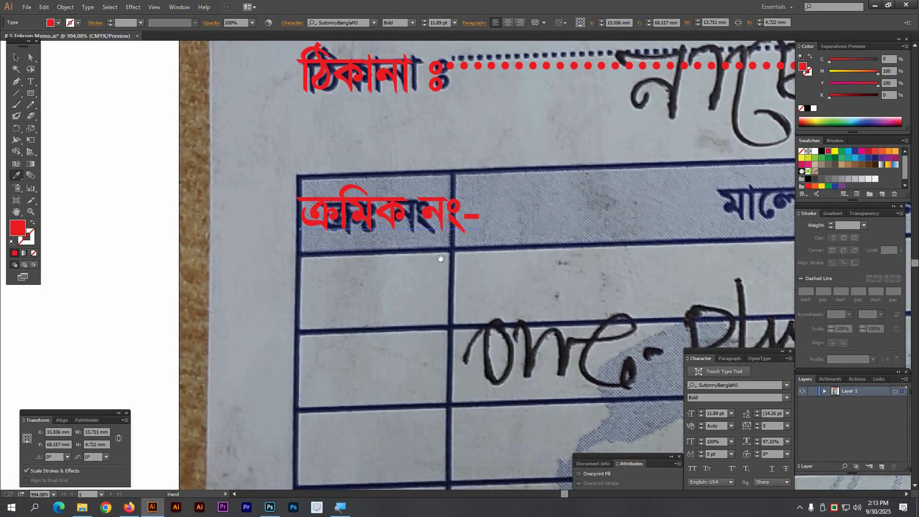
pyautogui.keyDown('ctrl'); pyautogui.doubleClick(355, 222); pyautogui.keyUp('ctrl')
pyautogui.moveTo(337, 210); pyautogui.dragTo(452, 224)
pyautogui.write('ঃ')
pyautogui.press('BackSpace')
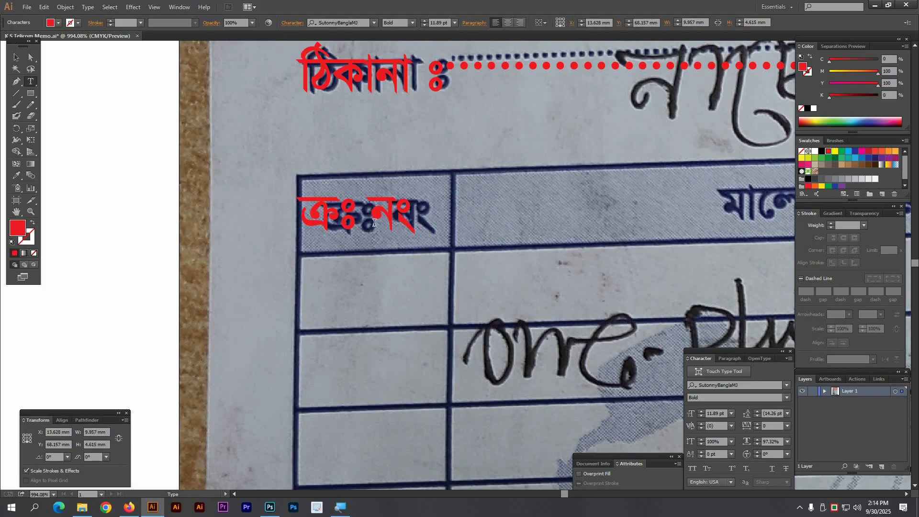
pyautogui.press('Escape')
pyautogui.moveTo(342, 225); pyautogui.dragTo(365, 230)
pyautogui.moveTo(456, 248); pyautogui.dragTo(512, 229)
pyautogui.scroll(-1, 502, 259)
# Step: Retype the second-column header copy as মালের বিবরণ
pyautogui.click(512, 230)
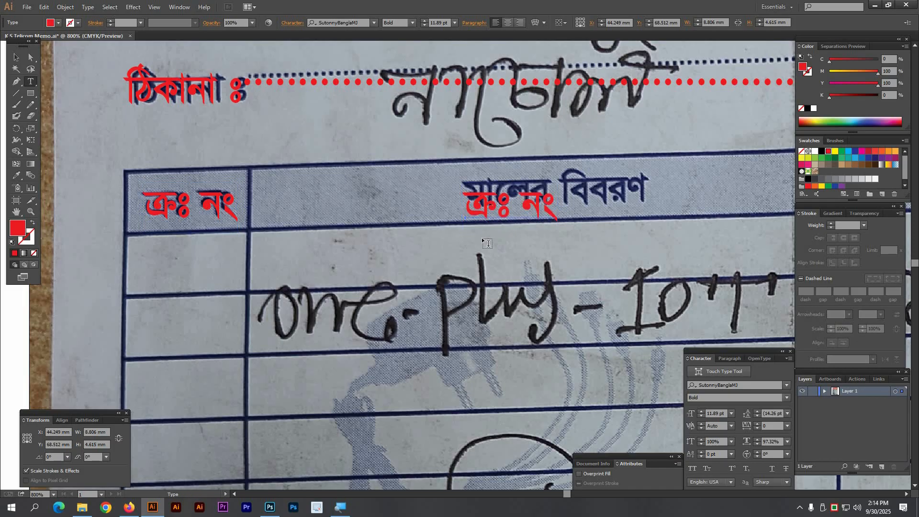
pyautogui.doubleClick(470, 221)
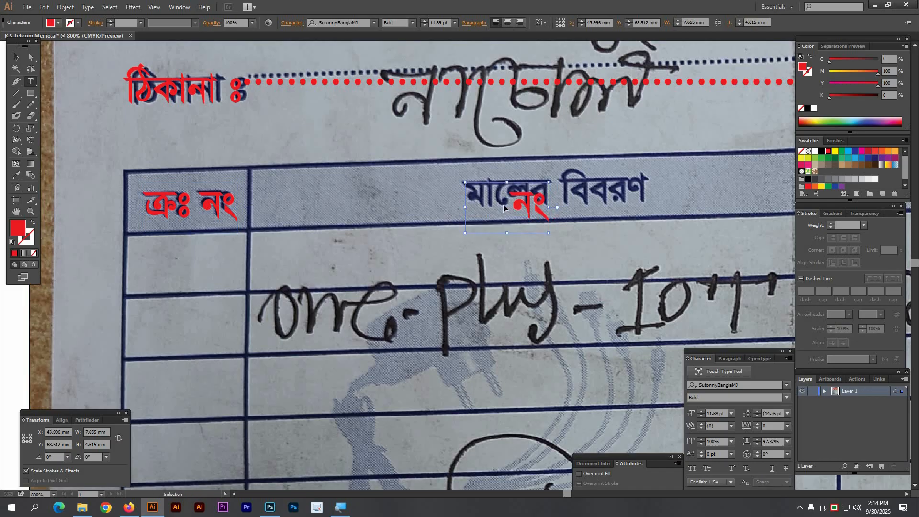
pyautogui.hotkey('ctrl', 'a')
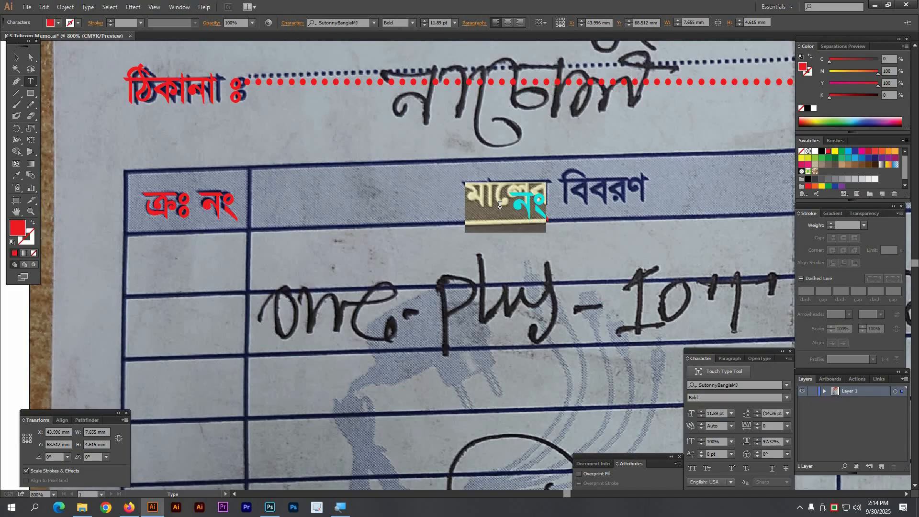
pyautogui.write('মালের')
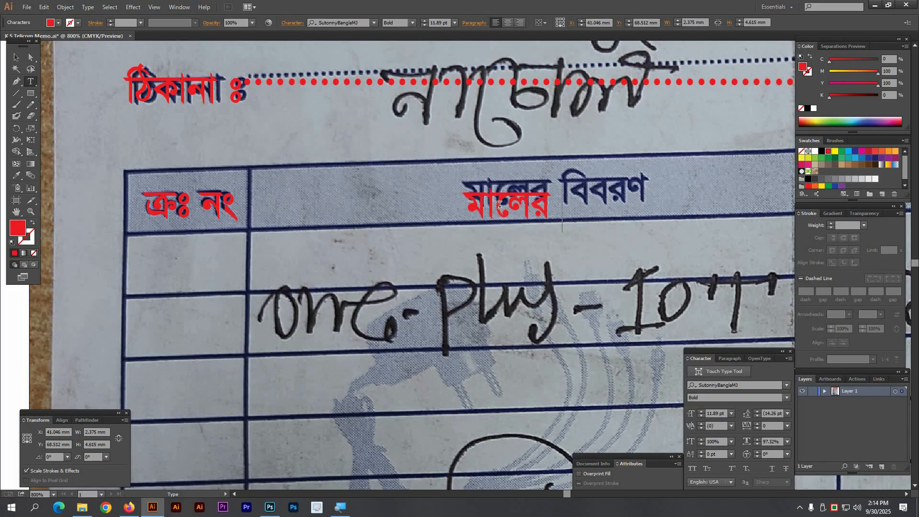
pyautogui.write(' বিবরণ')
pyautogui.press('Escape')
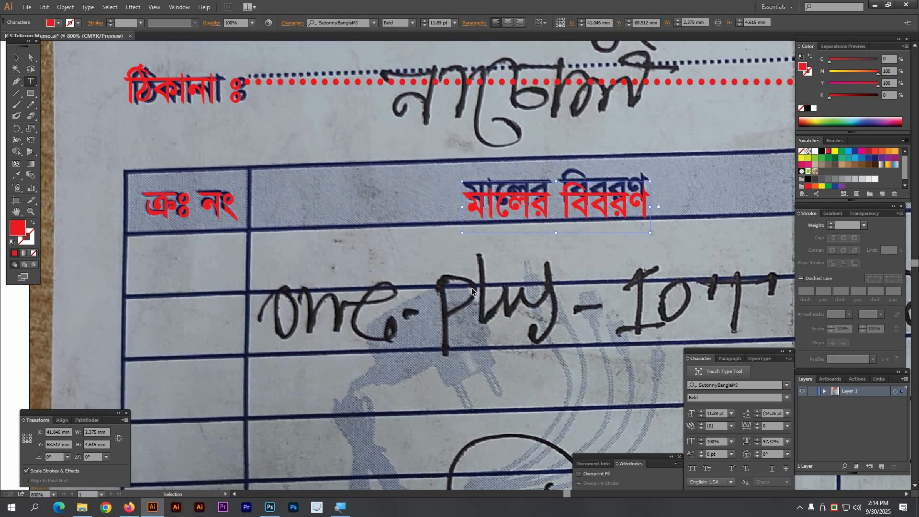
pyautogui.keyDown('ctrl'); pyautogui.click(473, 289); pyautogui.keyUp('ctrl')
pyautogui.scroll(-1, 508, 286)
pyautogui.moveTo(508, 276); pyautogui.dragTo(211, 264)
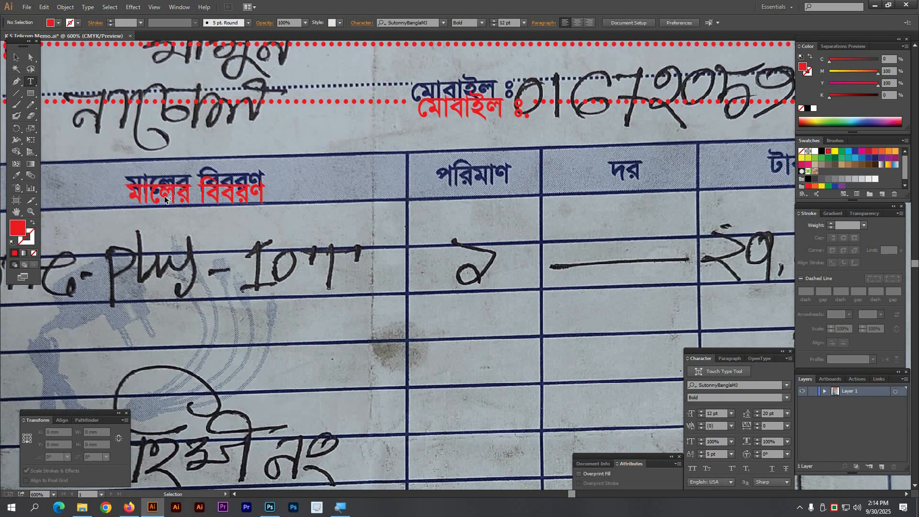
# Step: Add centred পরিমাণ, দর and টাকা header labels in the remaining columns
pyautogui.moveTo(165, 196); pyautogui.dragTo(474, 217)
pyautogui.doubleClick(457, 210)
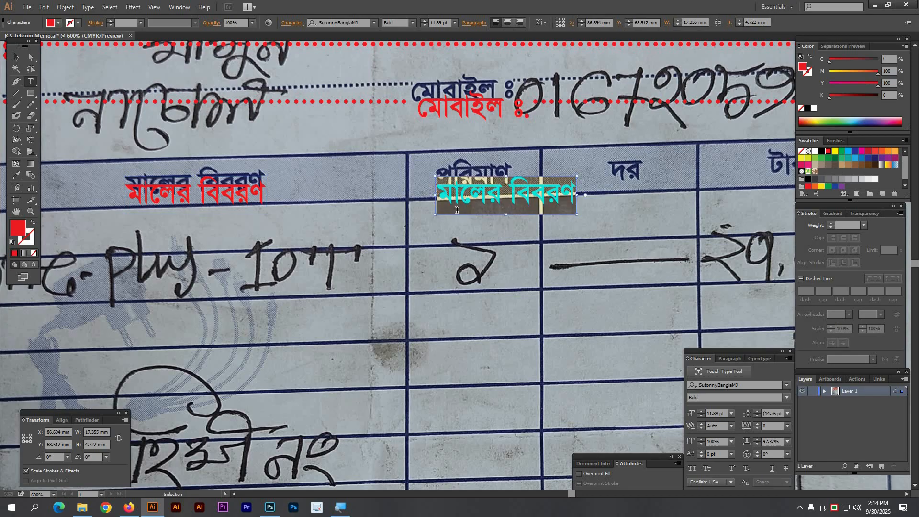
pyautogui.write('পরিম')
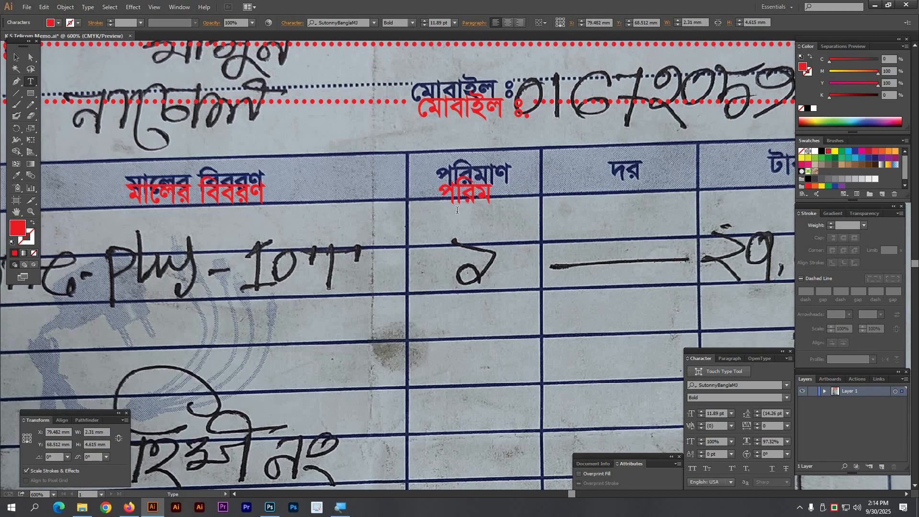
pyautogui.write('াণ')
pyautogui.moveTo(474, 191); pyautogui.dragTo(406, 191)
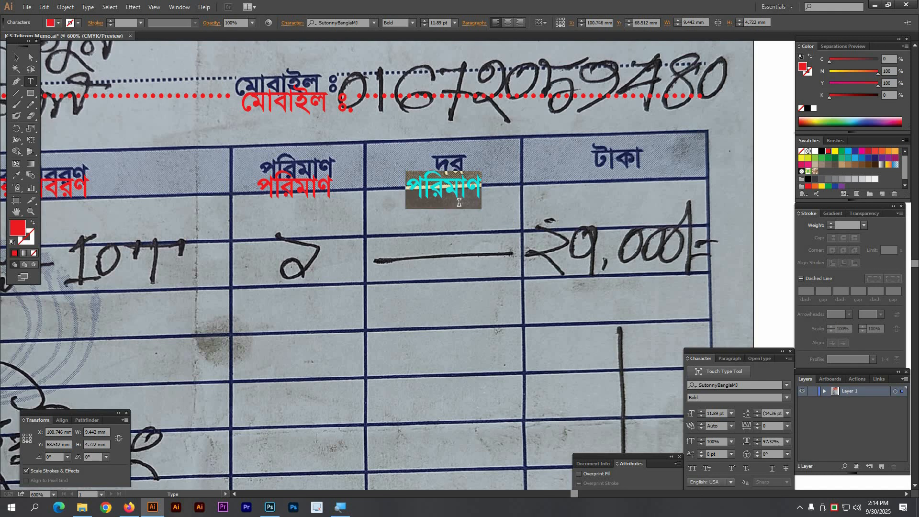
pyautogui.write('দর')
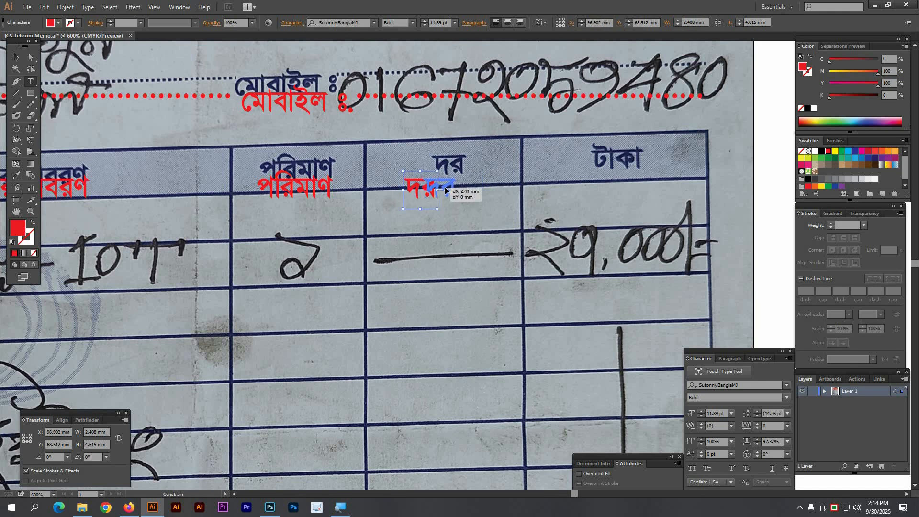
pyautogui.moveTo(442, 191); pyautogui.dragTo(597, 191)
pyautogui.write('টাকা')
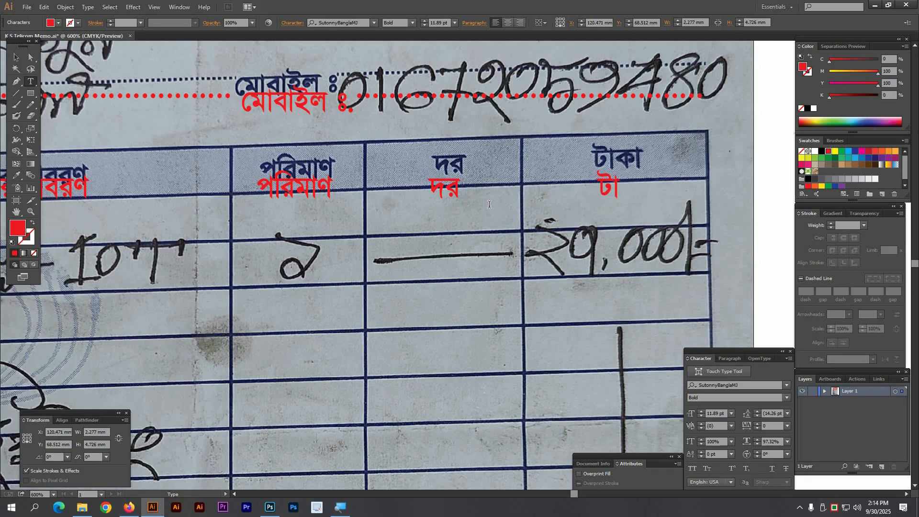
pyautogui.keyDown('ctrl'); pyautogui.click(628, 186); pyautogui.keyUp('ctrl')
pyautogui.moveTo(624, 188); pyautogui.dragTo(621, 188)
pyautogui.hotkey('ctrl', '-')
pyautogui.hotkey('ctrl', '-')
pyautogui.hotkey('ctrl', '-')
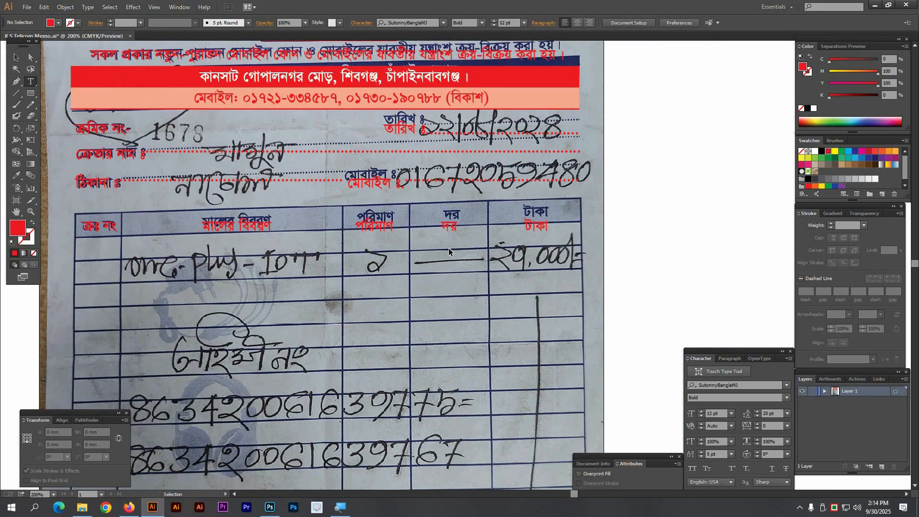
# Step: Copy the ক্রঃ নং label to the bottom line and retype it as কথায়ঃ
pyautogui.moveTo(367, 406); pyautogui.dragTo(419, 284)
pyautogui.moveTo(282, 120); pyautogui.dragTo(298, 416)
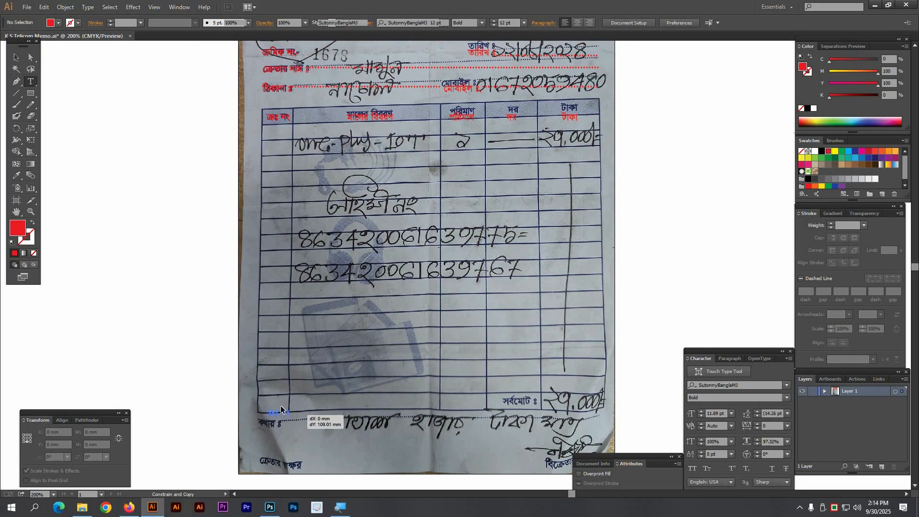
pyautogui.moveTo(198, 362); pyautogui.dragTo(379, 435)
pyautogui.moveTo(398, 334); pyautogui.dragTo(376, 239)
pyautogui.tripleClick(403, 252)
pyautogui.write('কথায়')
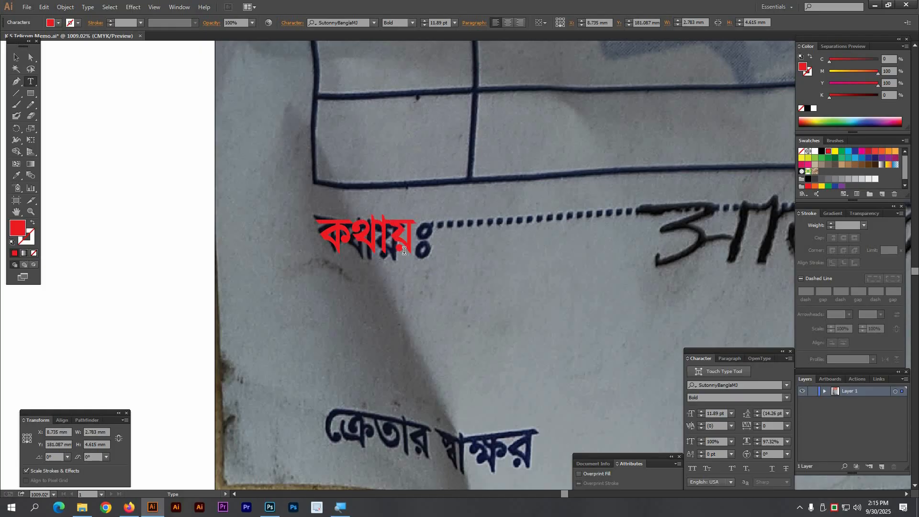
pyautogui.write('ঃ')
pyautogui.press('Escape')
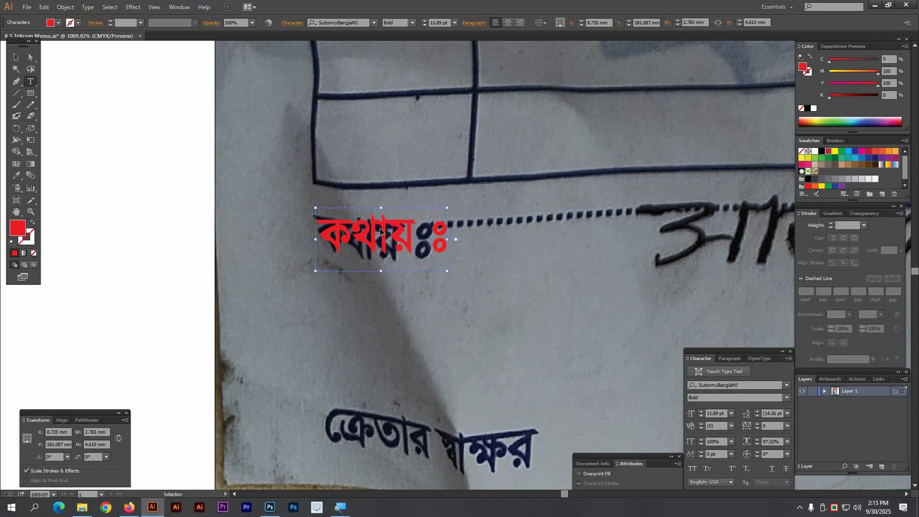
# Step: Type a dotted leader after কথায়ঃ, trimming the excess dots
pyautogui.hotkey('ctrl', '-')
pyautogui.hotkey('ctrl', '-')
pyautogui.hotkey('ctrl', '-')
pyautogui.hotkey('ctrl', '-')
pyautogui.click(285, 222)
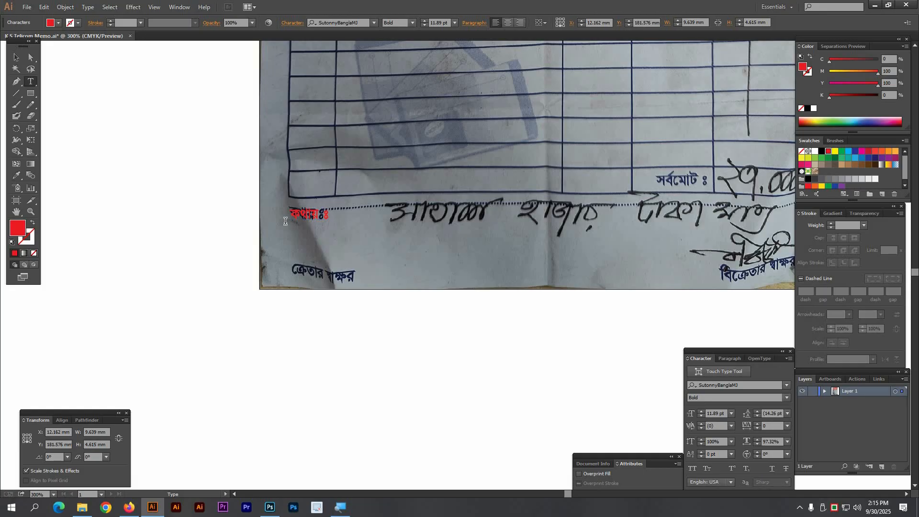
pyautogui.write('...................................................')
pyautogui.hotkey('shift', 'Left')
pyautogui.hotkey('shift', 'Left')
pyautogui.hotkey('shift', 'Left')
pyautogui.hotkey('shift', 'Left')
pyautogui.hotkey('shift', 'Left')
pyautogui.hotkey('shift', 'Left')
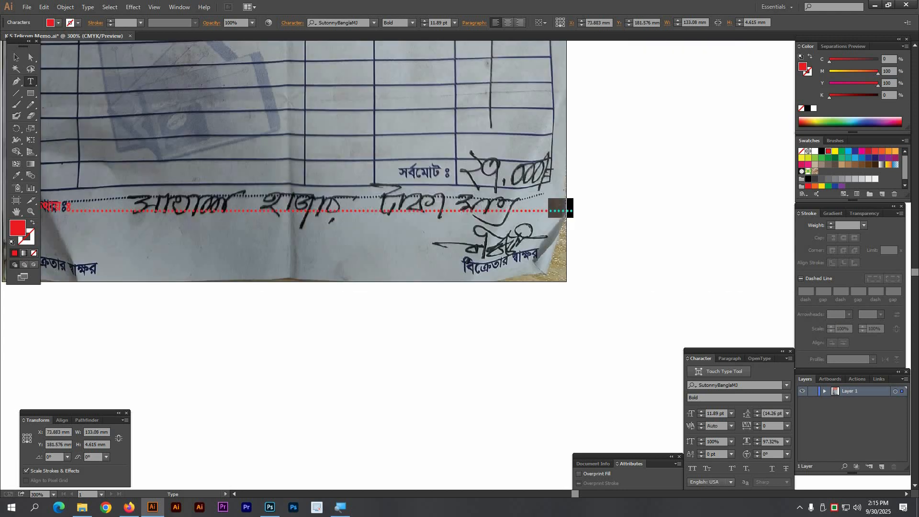
pyautogui.press('BackSpace')
pyautogui.keyDown('ctrl'); pyautogui.click(206, 256); pyautogui.keyUp('ctrl')
pyautogui.moveTo(109, 209); pyautogui.dragTo(604, 217)
# Step: Give the কথায়ঃ dotted line a 5 pt baseline shift
pyautogui.click(93, 203)
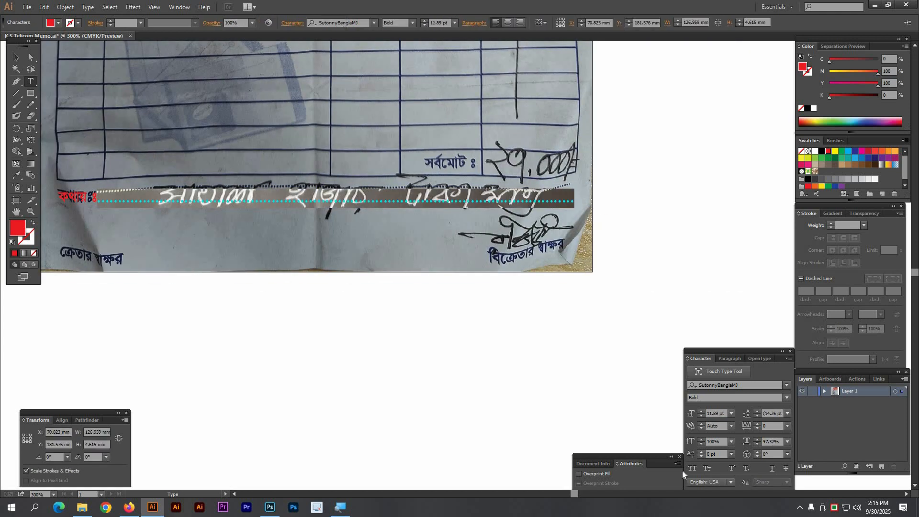
pyautogui.click(690, 455)
pyautogui.write('5')
pyautogui.press('Return')
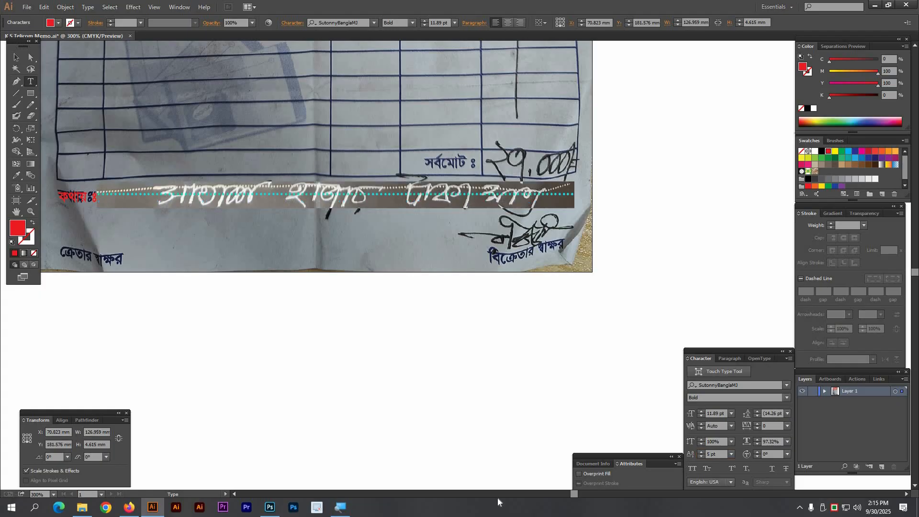
pyautogui.keyDown('ctrl'); pyautogui.click(425, 301); pyautogui.keyUp('ctrl')
# Step: Copy the red label over the buyer's signature caption and retype it as কে্রতার স্বাক্ষর
pyautogui.moveTo(562, 283); pyautogui.dragTo(795, 274)
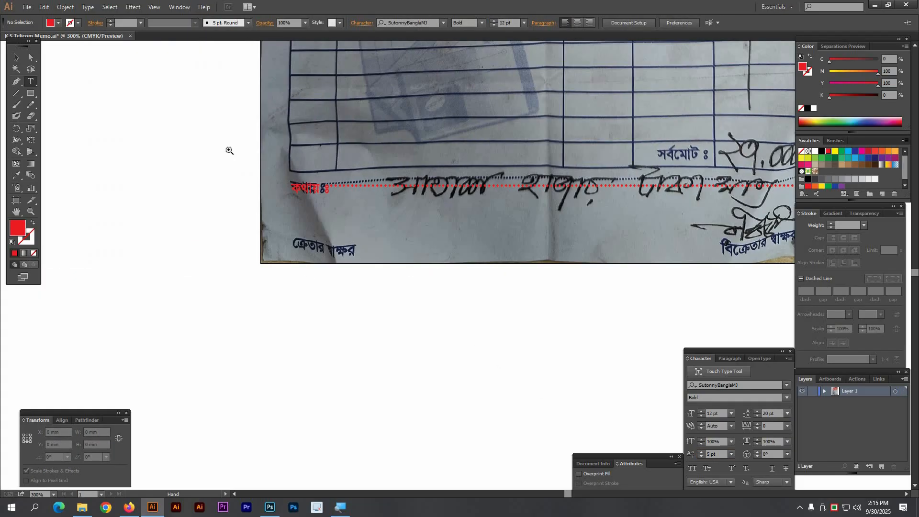
pyautogui.moveTo(230, 147); pyautogui.dragTo(522, 355)
pyautogui.moveTo(446, 294); pyautogui.dragTo(483, 286)
pyautogui.moveTo(345, 111); pyautogui.dragTo(346, 229)
pyautogui.tripleClick(416, 239)
pyautogui.write('কে')
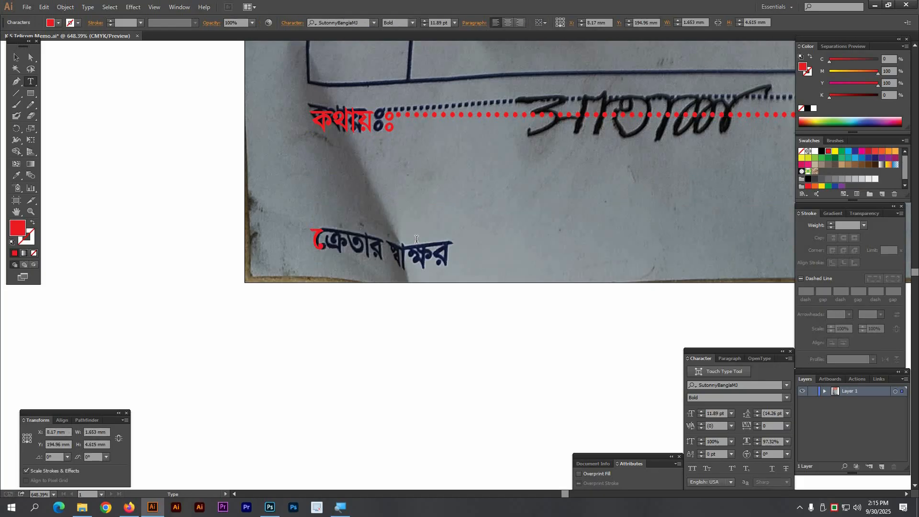
pyautogui.write('্রতার স')
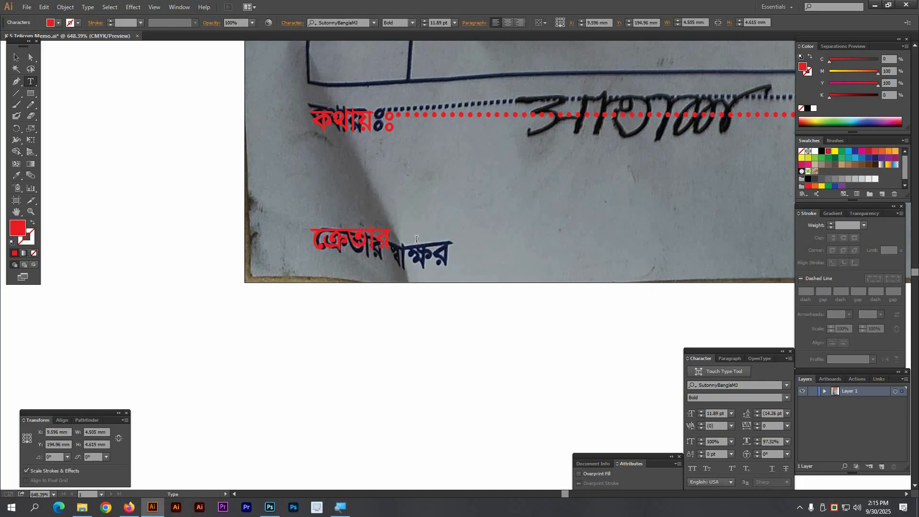
pyautogui.write('্বাক্ষর')
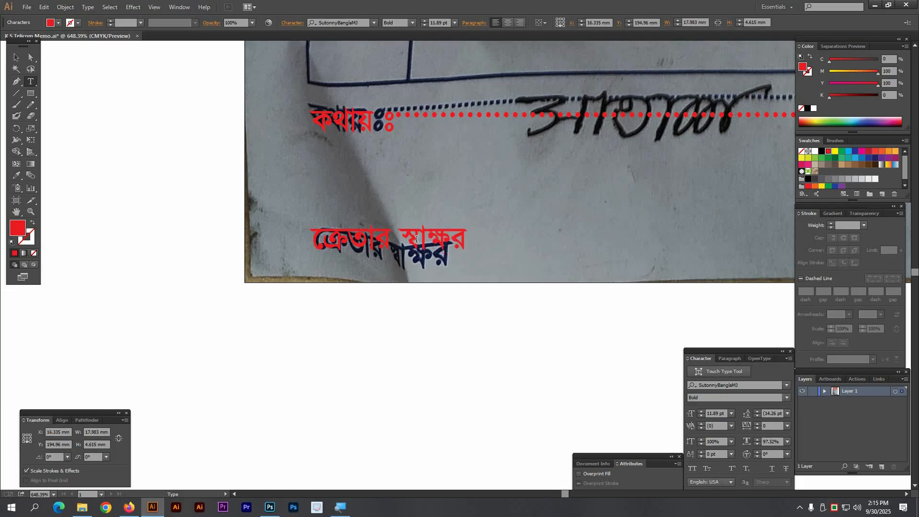
# Step: Fix the misplaced vowel sign in the red ক্রেতার স্বাক্ষর caption
pyautogui.moveTo(321, 237)
pyautogui.mouseDown()
pyautogui.moveTo(302, 238)
pyautogui.moveTo(312, 244)
pyautogui.mouseUp()
pyautogui.write('ে')
pyautogui.press('BackSpace')
pyautogui.keyDown('ctrl'); pyautogui.click(545, 286); pyautogui.keyUp('ctrl')
# Step: Place a red copy as the বিক্রেতার স্বাক্ষর caption, aligned with the seller's signature text
pyautogui.scroll(-2, 524, 261)
pyautogui.moveTo(435, 253)
pyautogui.mouseDown()
pyautogui.moveTo(105, 207)
pyautogui.moveTo(586, 261)
pyautogui.moveTo(665, 258)
pyautogui.moveTo(628, 218)
pyautogui.mouseUp()
pyautogui.write('we')
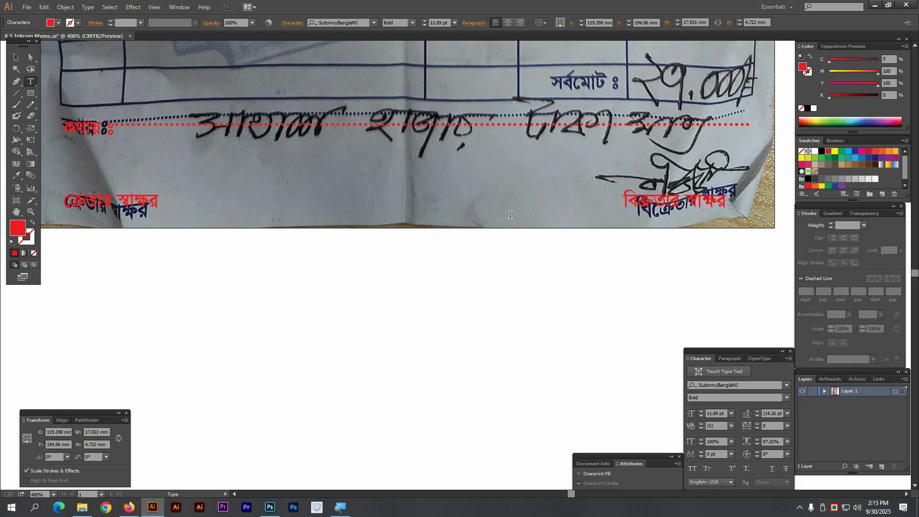
pyautogui.write('‡')
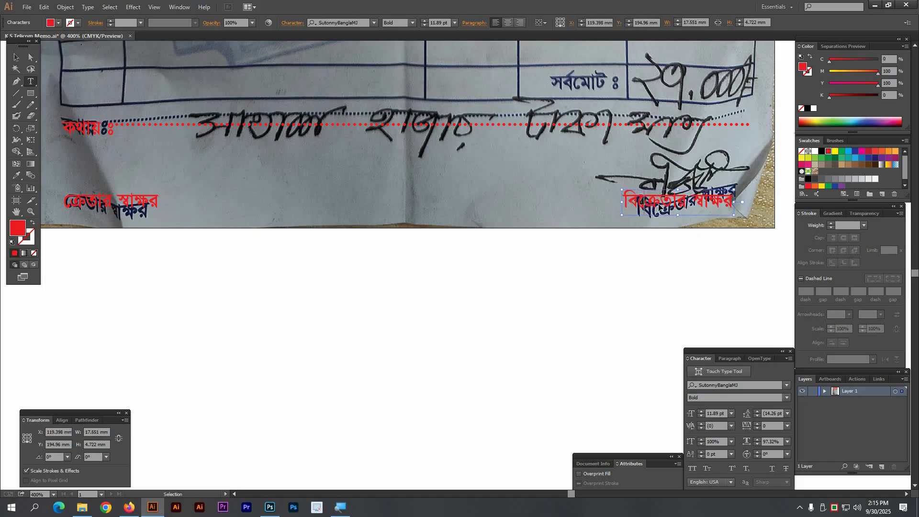
pyautogui.moveTo(659, 204); pyautogui.dragTo(553, 132)
pyautogui.click(550, 206)
# Step: Retype a copied caption as the red সর্বমোট ঃ total label
pyautogui.tripleClick(573, 134)
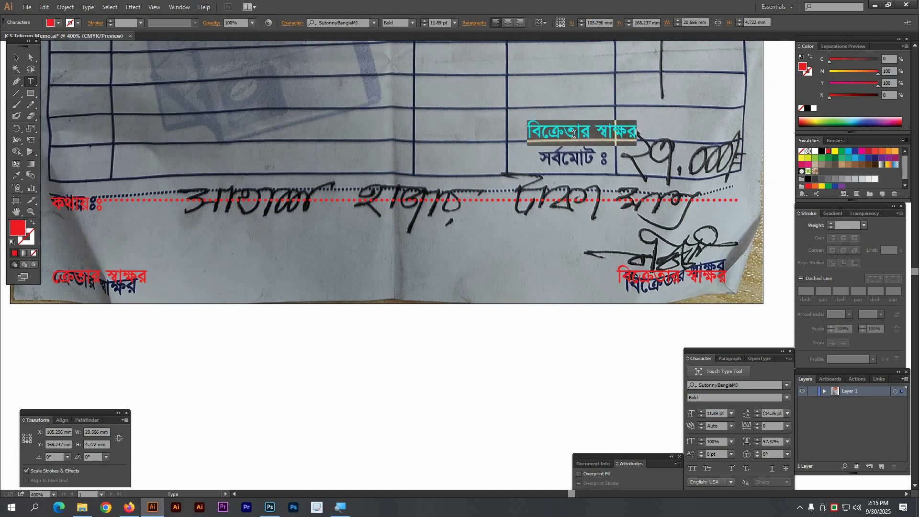
pyautogui.write('সবমো')
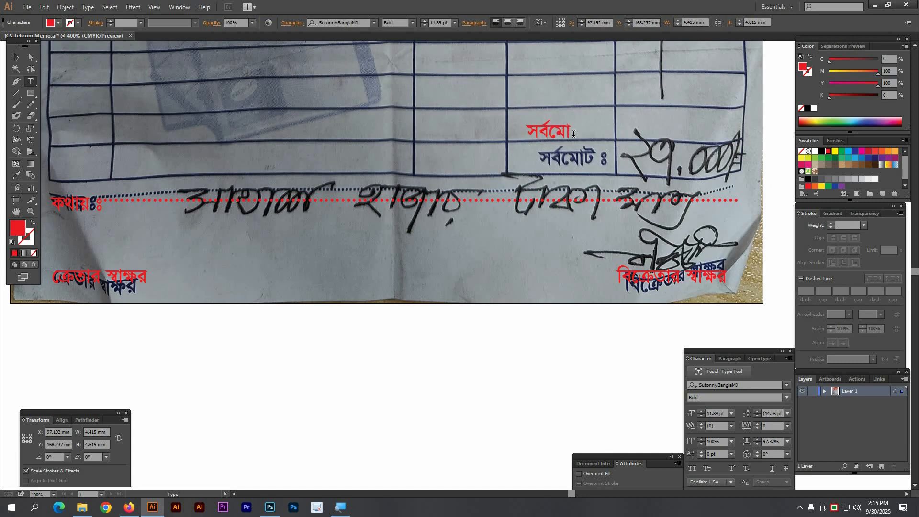
pyautogui.write('ট')
pyautogui.write(' }')
pyautogui.press('BackSpace')
pyautogui.write('ঃ')
pyautogui.keyDown('ctrl'); pyautogui.click(373, 142); pyautogui.keyUp('ctrl')
pyautogui.hotkey('ctrl', '-')
pyautogui.hotkey('ctrl', '-')
pyautogui.hotkey('ctrl', '-')
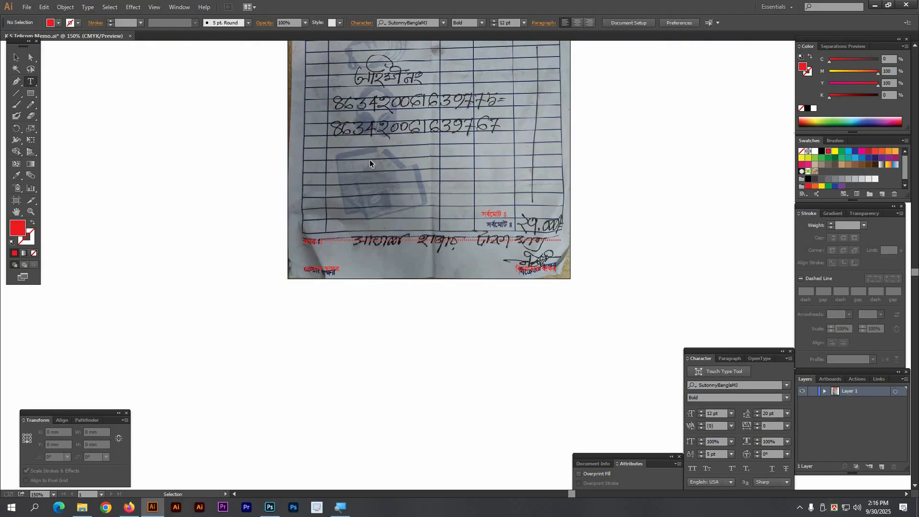
# Step: Zoom in on the memo's item table and pick the Rectangle tool
pyautogui.press('v')
pyautogui.scroll(5, 423, 216)
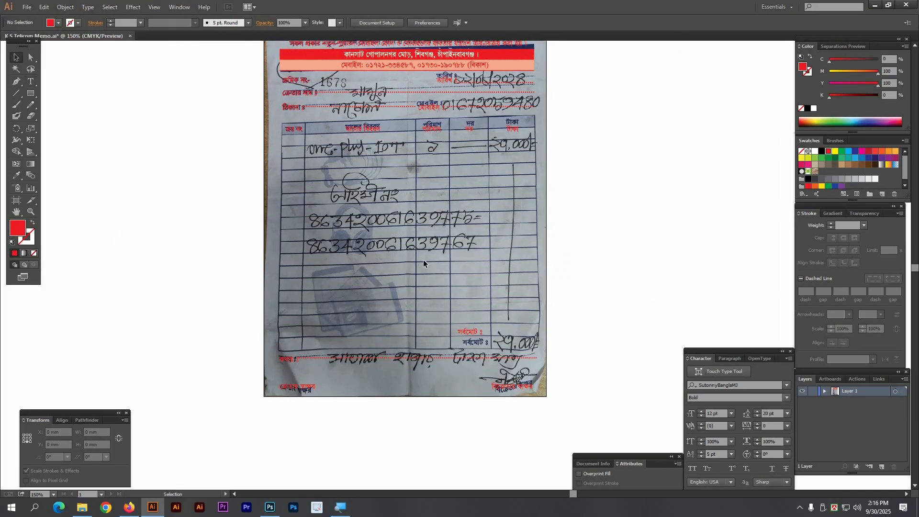
pyautogui.scroll(3, 423, 257)
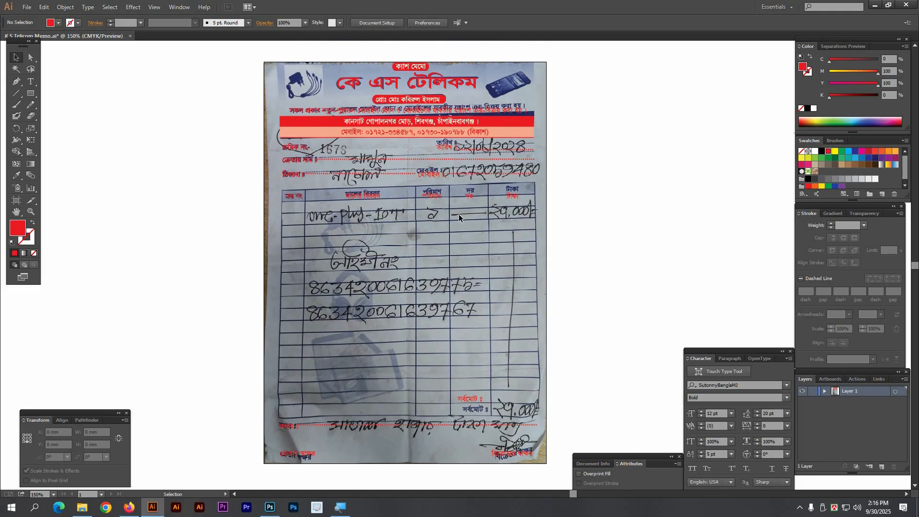
pyautogui.press('Tab')
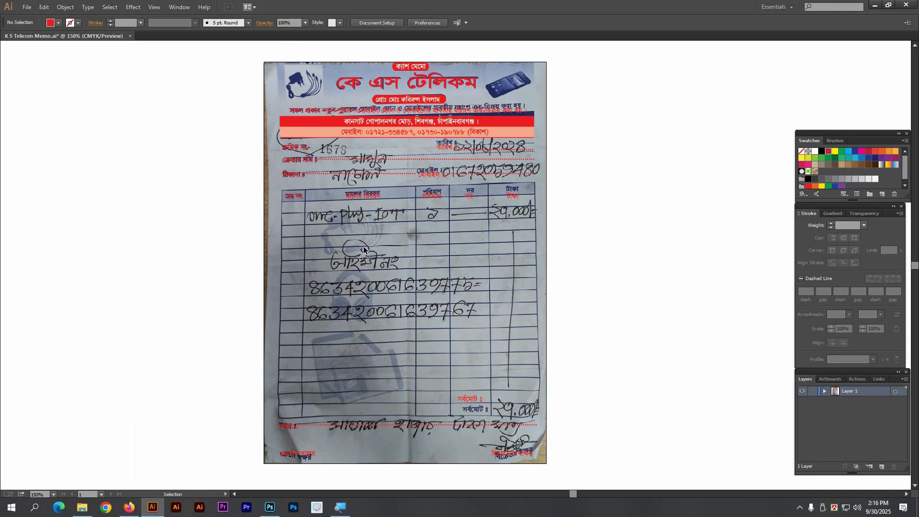
pyautogui.press('z')
pyautogui.moveTo(227, 140); pyautogui.dragTo(642, 422)
pyautogui.press('Tab')
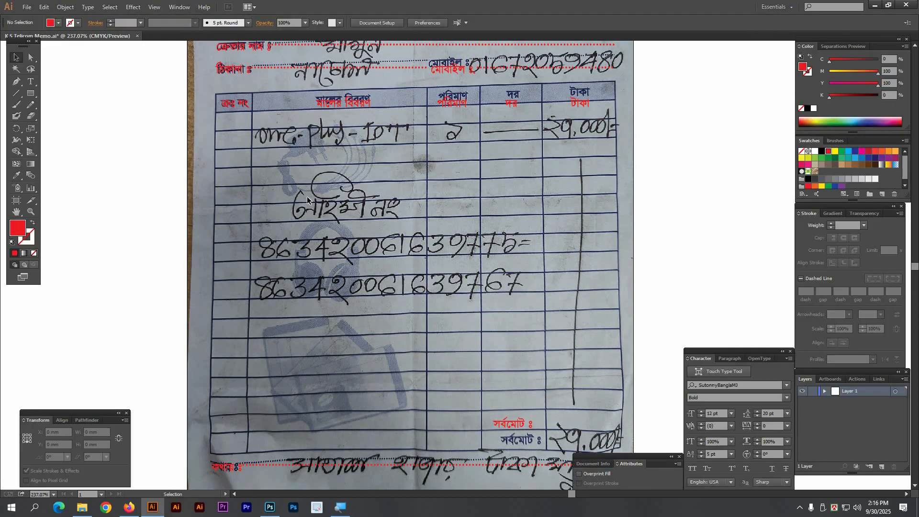
pyautogui.click(29, 96)
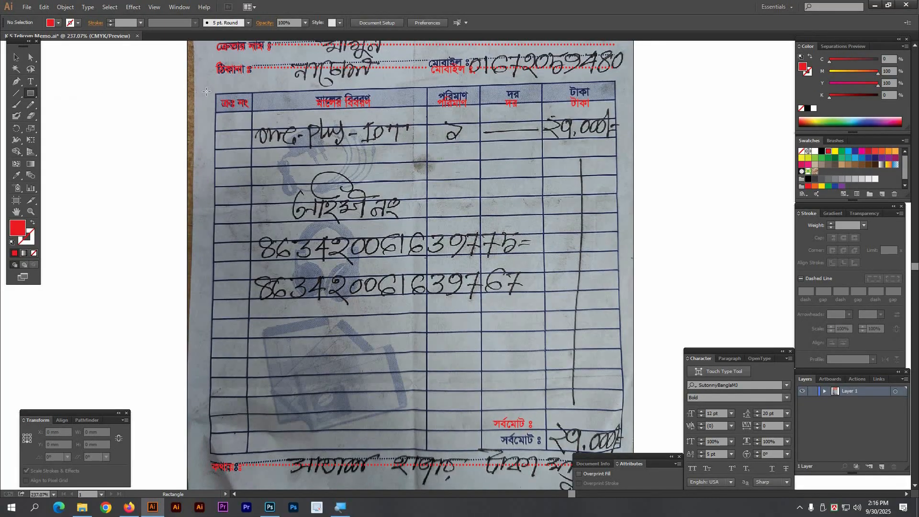
# Step: Frame the item table with an unfilled red-outlined 124.215 × 111.903 mm rectangle
pyautogui.moveTo(216, 94); pyautogui.dragTo(522, 453)
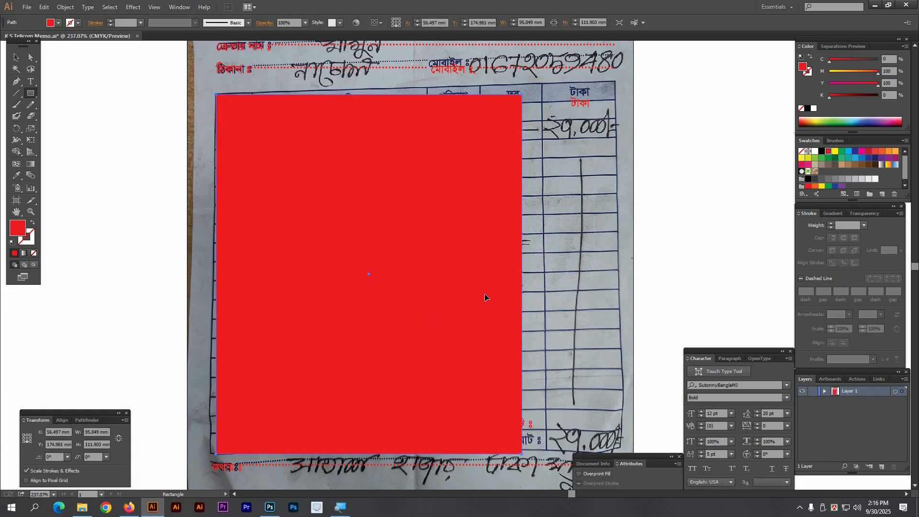
pyautogui.press('v')
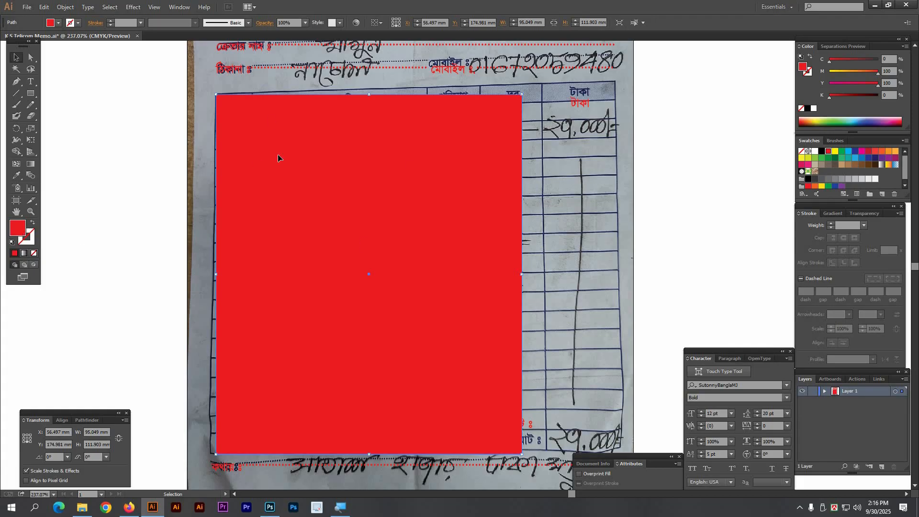
pyautogui.click(32, 225)
pyautogui.scroll(-1, 503, 253)
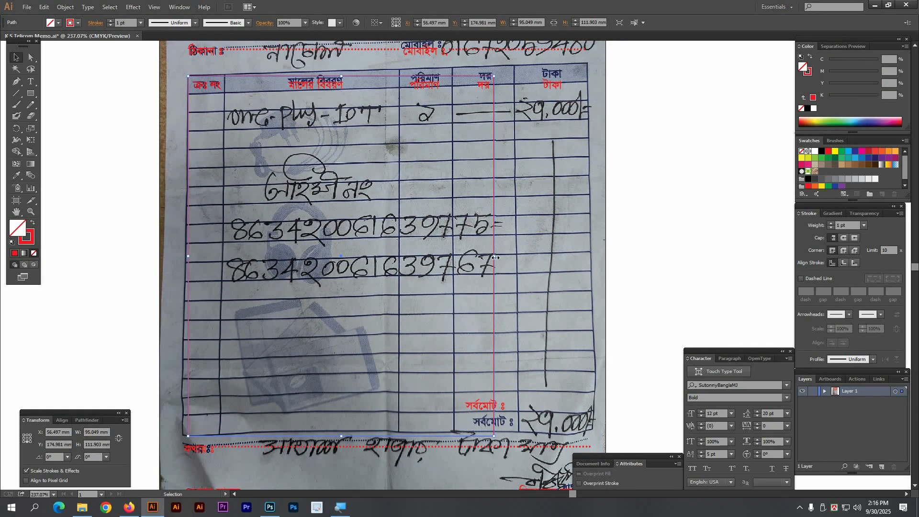
pyautogui.moveTo(549, 264); pyautogui.dragTo(589, 269)
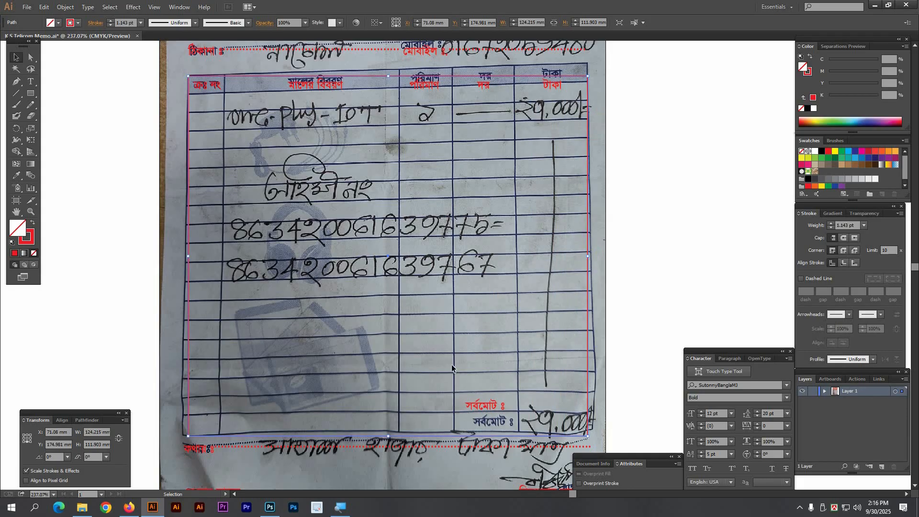
# Step: Zoom to the table's bottom-left corner and select the two red labels there
pyautogui.moveTo(452, 369); pyautogui.dragTo(491, 289)
pyautogui.moveTo(135, 310); pyautogui.dragTo(385, 424)
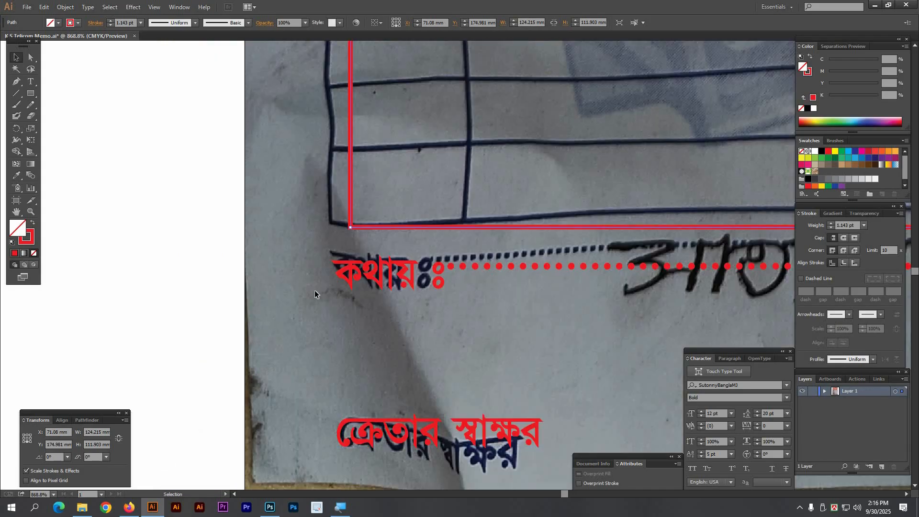
pyautogui.click(285, 259)
# Step: Nudge the two bottom-left red labels slightly to the right
pyautogui.moveTo(362, 267); pyautogui.dragTo(378, 268)
pyautogui.click(235, 272)
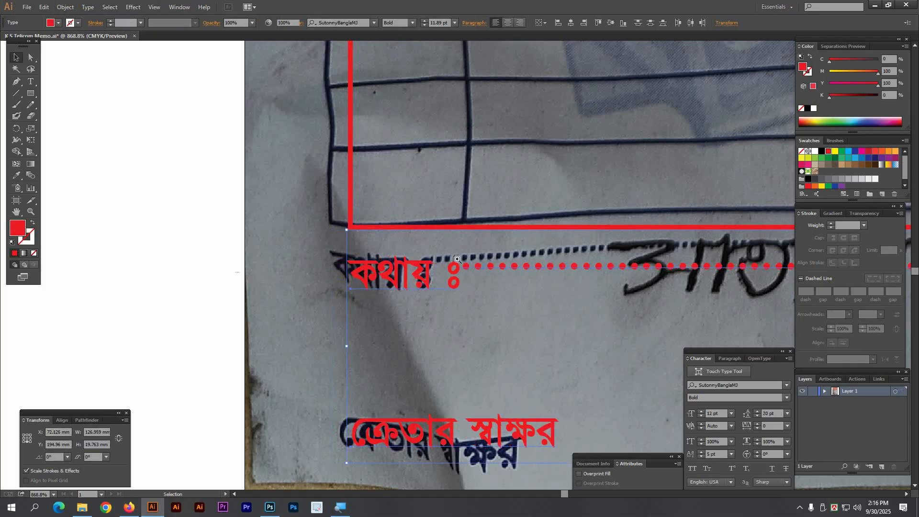
pyautogui.keyDown('ctrl'); pyautogui.keyDown('alt'); pyautogui.click(456, 236); pyautogui.keyUp('alt'); pyautogui.keyUp('ctrl')
pyautogui.keyDown('ctrl'); pyautogui.keyDown('alt'); pyautogui.click(455, 236); pyautogui.keyUp('alt'); pyautogui.keyUp('ctrl')
pyautogui.keyDown('ctrl'); pyautogui.keyDown('alt'); pyautogui.click(452, 238); pyautogui.keyUp('alt'); pyautogui.keyUp('ctrl')
pyautogui.keyDown('ctrl'); pyautogui.keyDown('alt'); pyautogui.click(453, 211); pyautogui.keyUp('alt'); pyautogui.keyUp('ctrl')
pyautogui.moveTo(454, 205); pyautogui.dragTo(288, 467)
pyautogui.moveTo(477, 219); pyautogui.dragTo(418, 173)
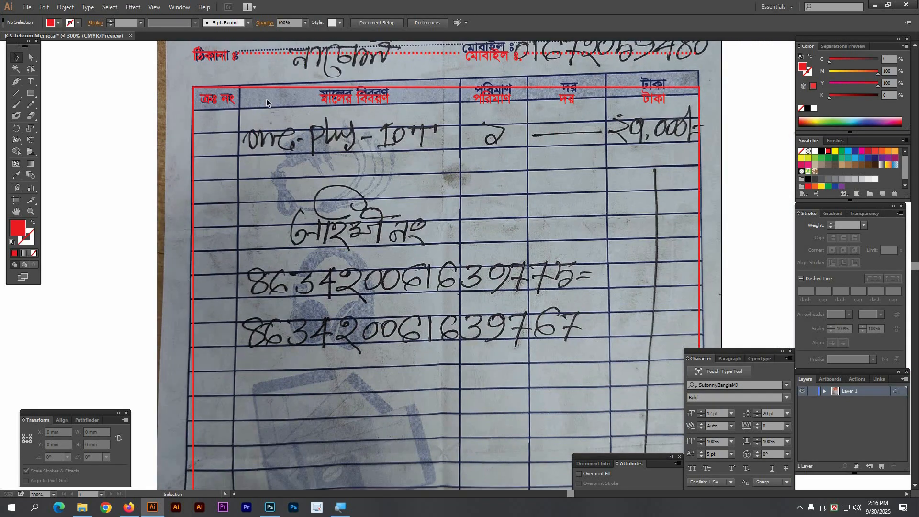
# Step: Draw a 124.215 × 7.756 mm red outline rectangle over the table's header row
pyautogui.click(254, 88)
pyautogui.keyDown('ctrl'); pyautogui.keyDown('alt'); pyautogui.click(456, 259); pyautogui.keyUp('alt'); pyautogui.keyUp('ctrl')
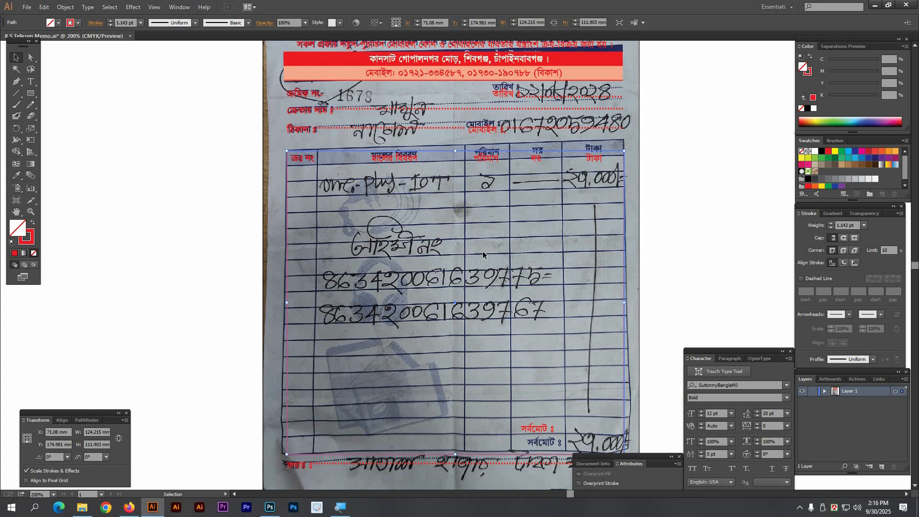
pyautogui.moveTo(521, 303); pyautogui.dragTo(498, 269)
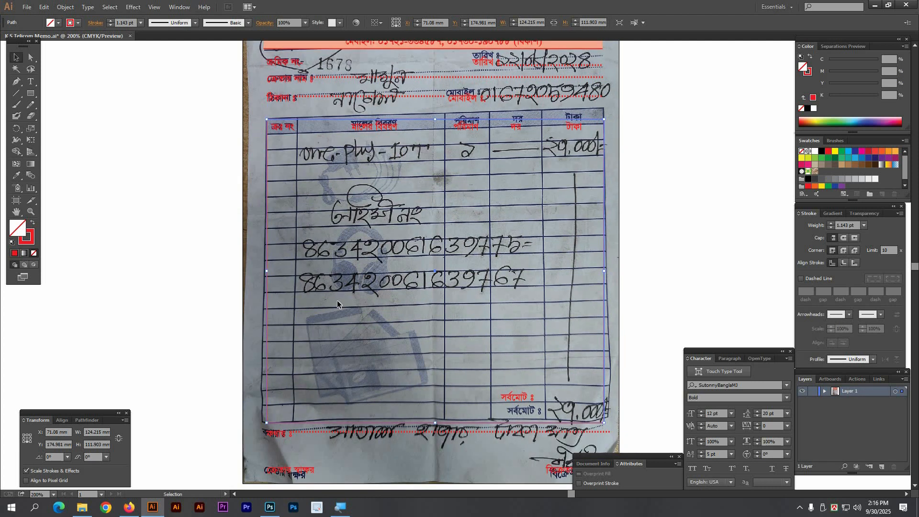
pyautogui.click(202, 127)
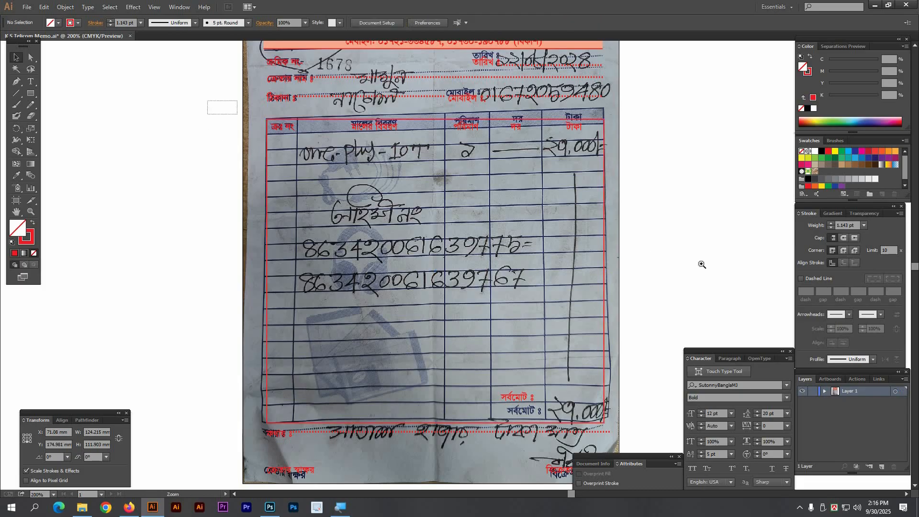
pyautogui.moveTo(702, 265); pyautogui.dragTo(207, 101)
pyautogui.click(31, 93)
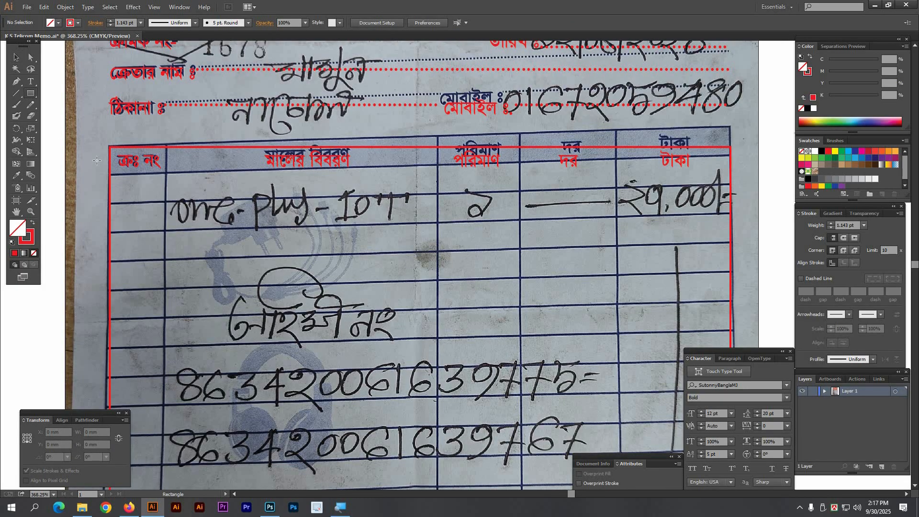
pyautogui.moveTo(112, 150); pyautogui.dragTo(731, 185)
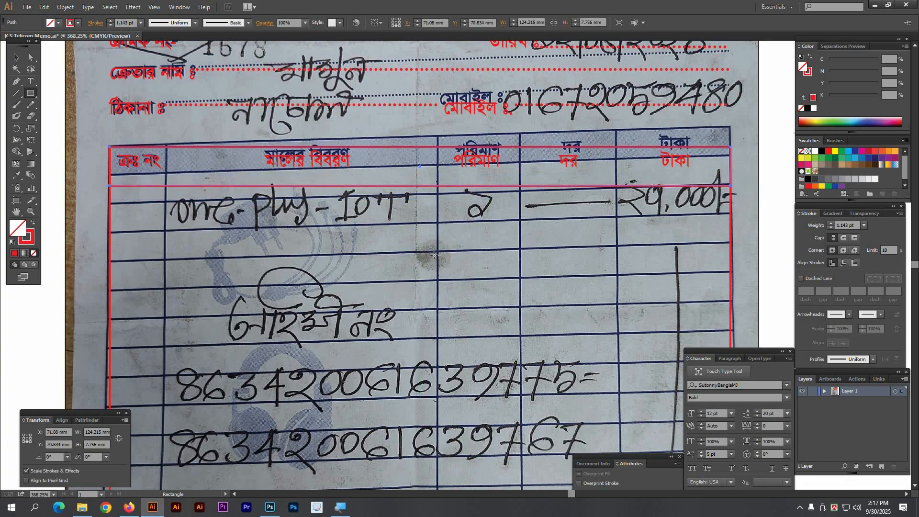
# Step: Zoom out and reselect the large red table outline rectangle
pyautogui.hotkey('ctrl', 'shift', 'a')
pyautogui.hotkey('ctrl', '-')
pyautogui.hotkey('ctrl', '-')
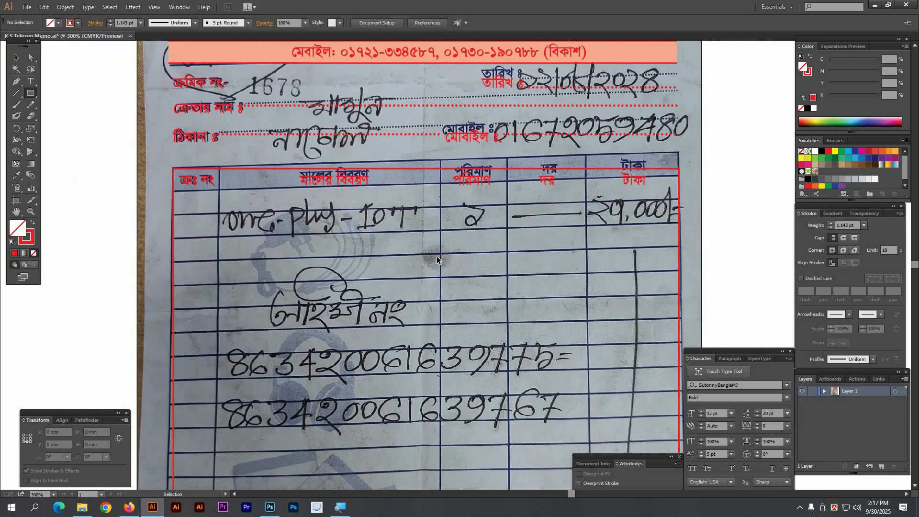
pyautogui.press('v')
pyautogui.scroll(-4, 460, 325)
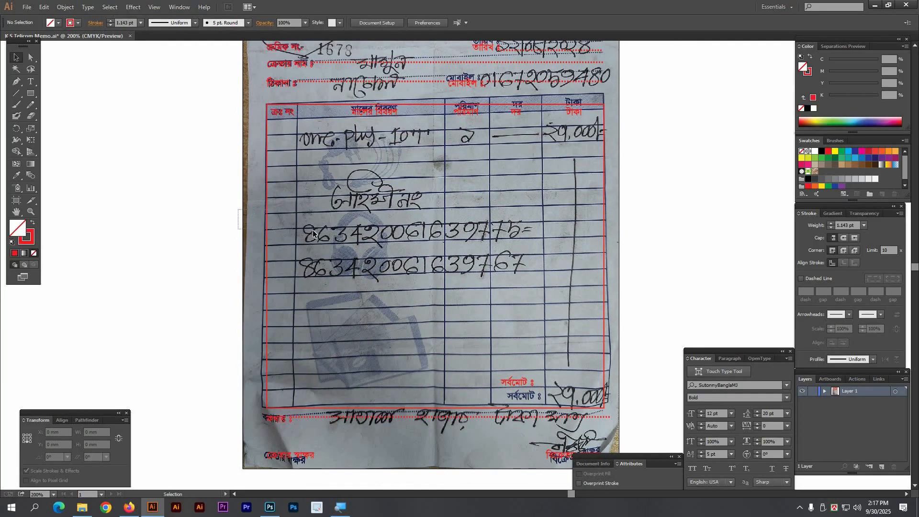
pyautogui.click(279, 118)
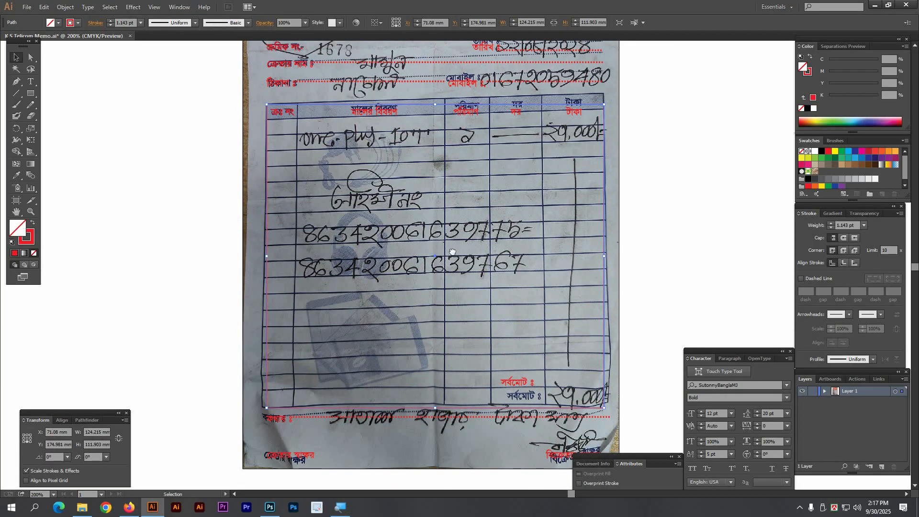
pyautogui.moveTo(450, 250); pyautogui.dragTo(444, 256)
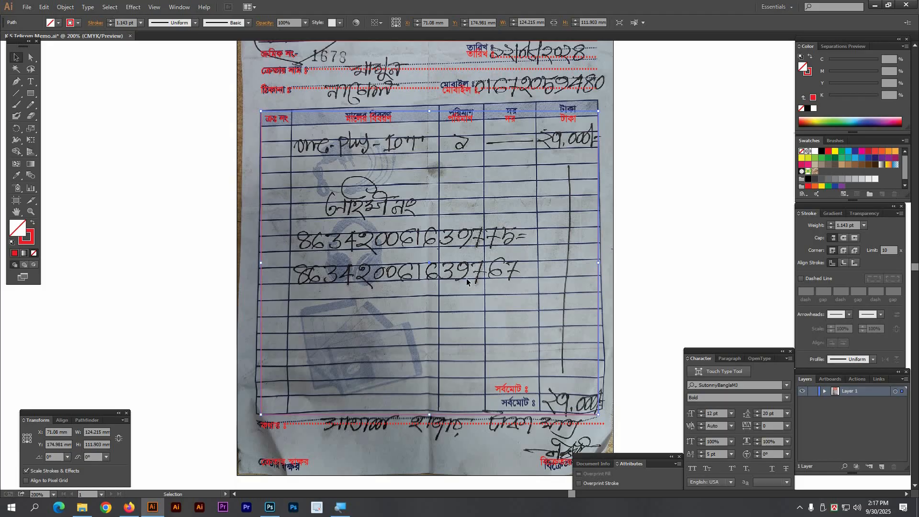
# Step: Shrink the red table rectangle up to header-row height
pyautogui.press('a')
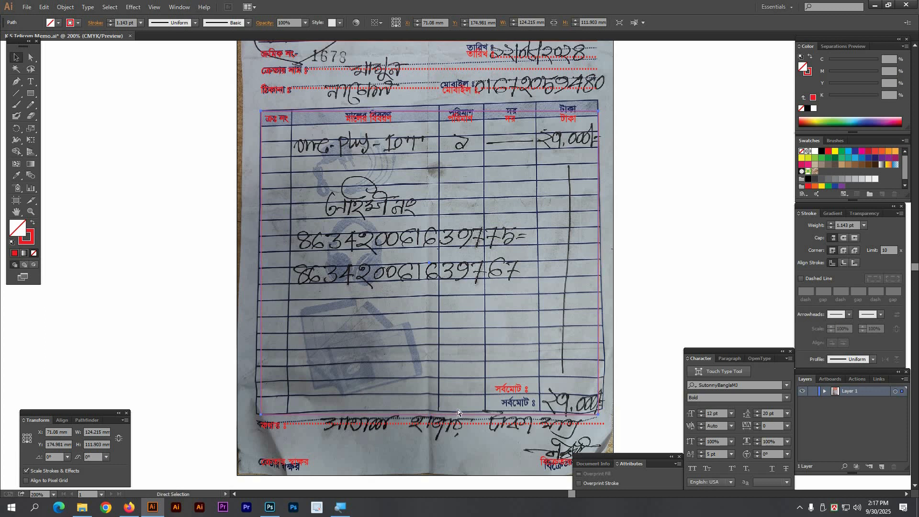
pyautogui.press('v')
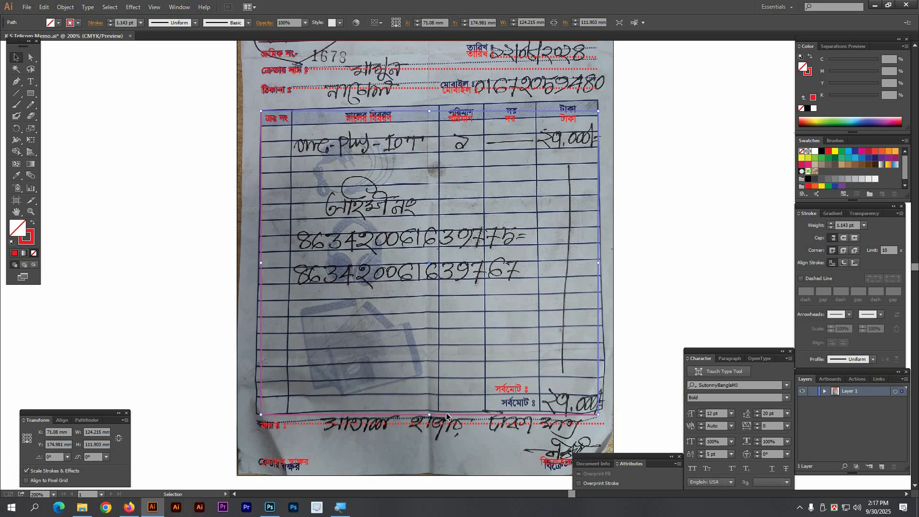
pyautogui.press('a')
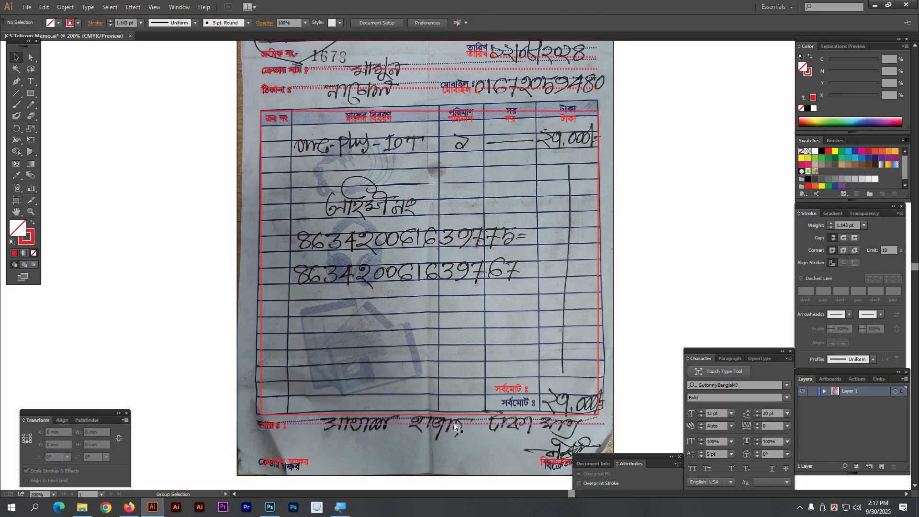
pyautogui.press('v')
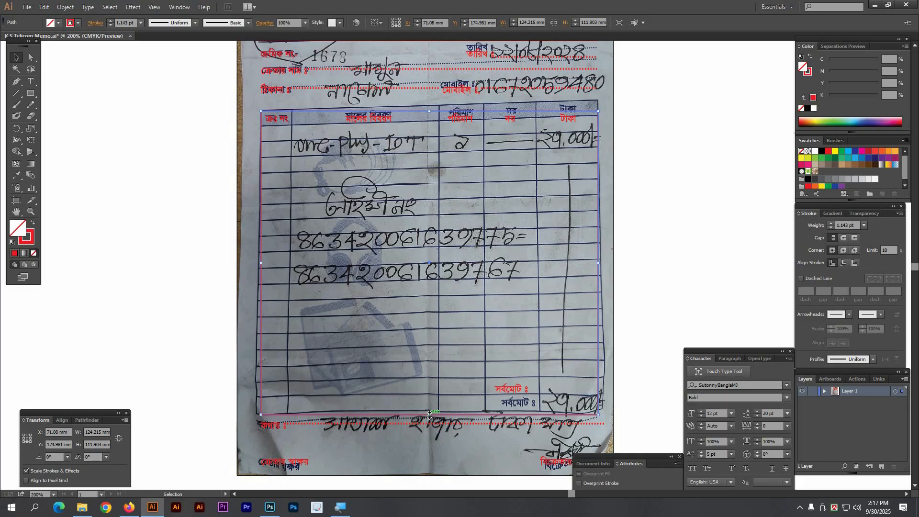
pyautogui.moveTo(430, 414); pyautogui.dragTo(418, 133)
pyautogui.press('z')
pyautogui.moveTo(213, 88); pyautogui.dragTo(406, 189)
# Step: Nudge the thin red line onto the header row border and check it in Outline view
pyautogui.press('a')
pyautogui.click(334, 247)
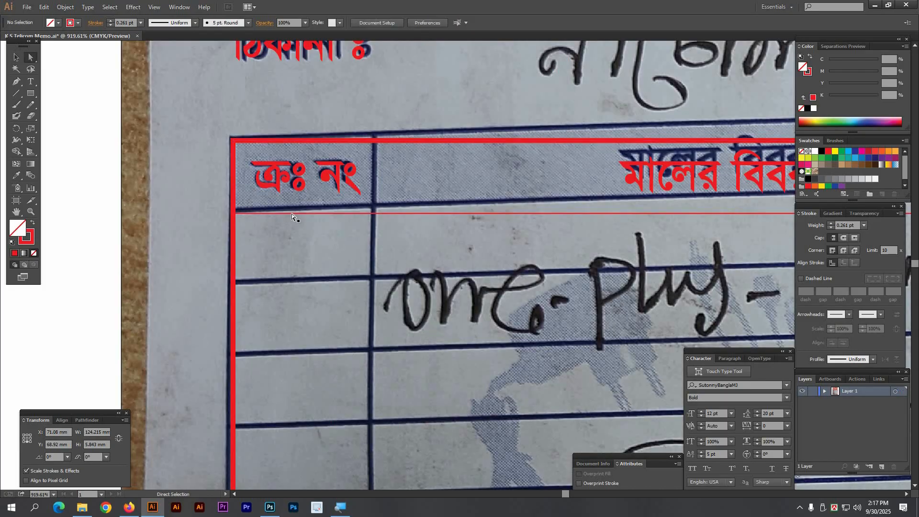
pyautogui.moveTo(291, 214); pyautogui.dragTo(292, 211)
pyautogui.click(280, 239)
pyautogui.press('v')
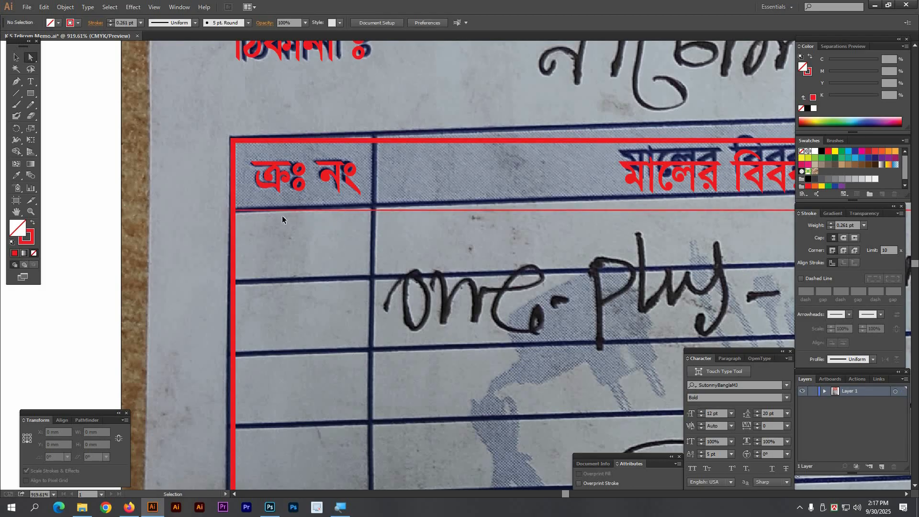
pyautogui.hotkey('ctrl', 'y')
pyautogui.press('a')
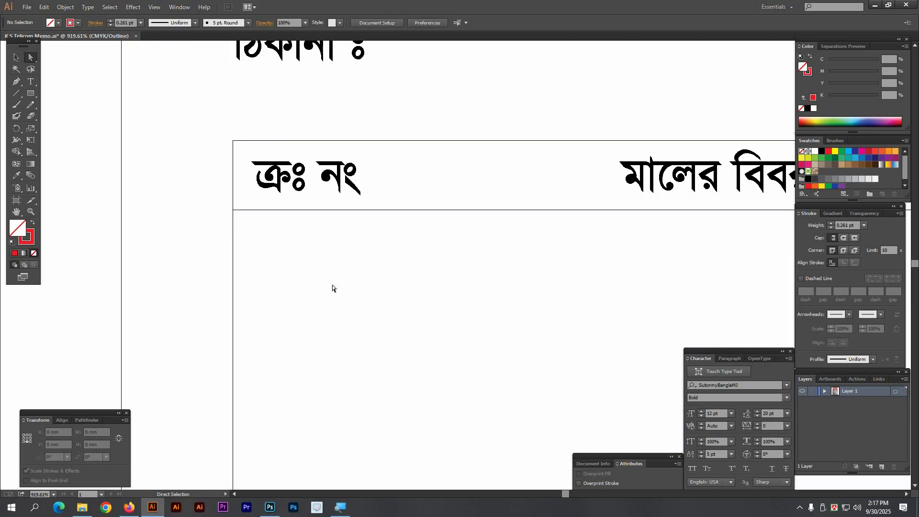
# Step: Draw a red rectangle over the header cell, then return to the colour preview
pyautogui.click(32, 93)
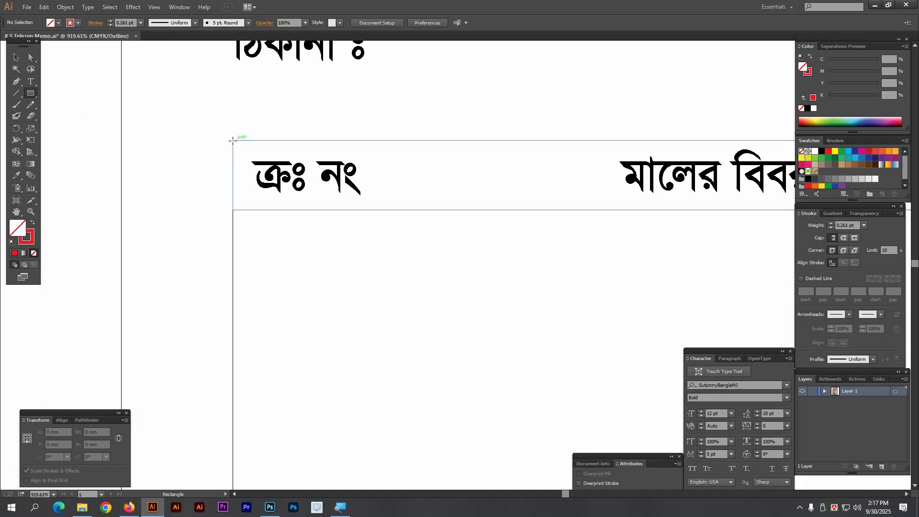
pyautogui.moveTo(233, 141); pyautogui.dragTo(269, 167)
pyautogui.moveTo(490, 246); pyautogui.dragTo(523, 209)
pyautogui.hotkey('ctrl', 'shift', 'a')
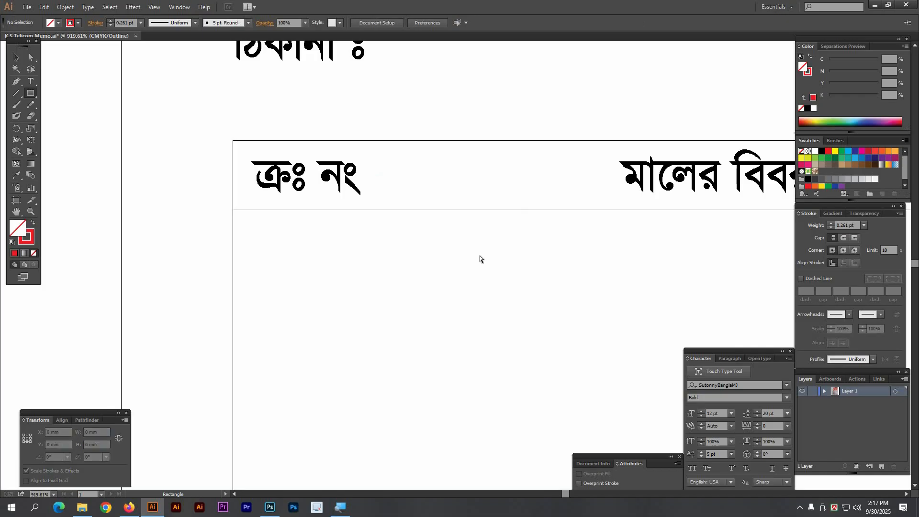
pyautogui.hotkey('ctrl', 'y')
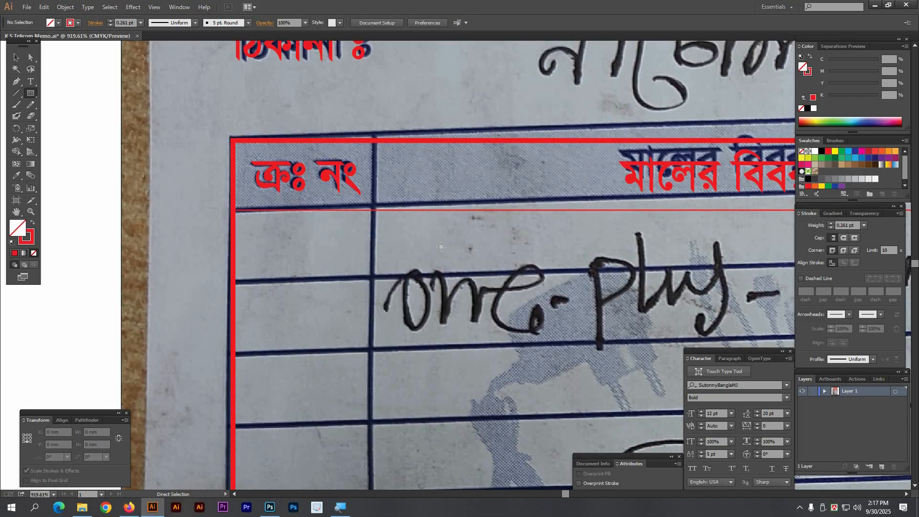
# Step: Alt+Shift-drag a copy of the red header rectangle straight down onto the first item row
pyautogui.press('v')
pyautogui.click(444, 196)
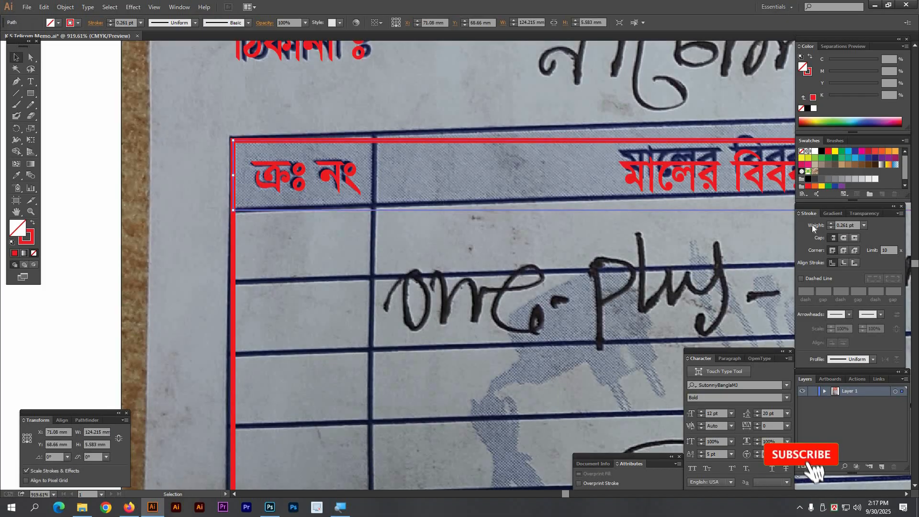
pyautogui.press('Tab')
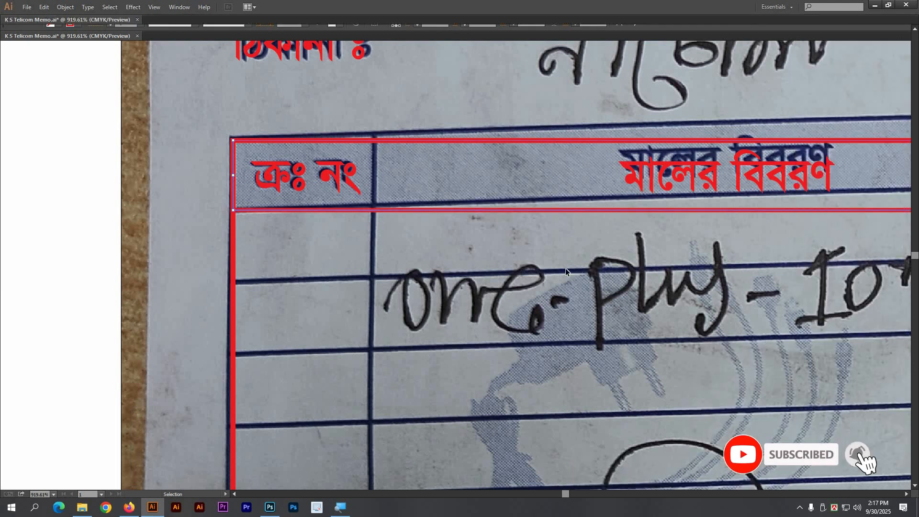
pyautogui.click(488, 278)
pyautogui.press('space')
pyautogui.moveTo(477, 308); pyautogui.dragTo(457, 285)
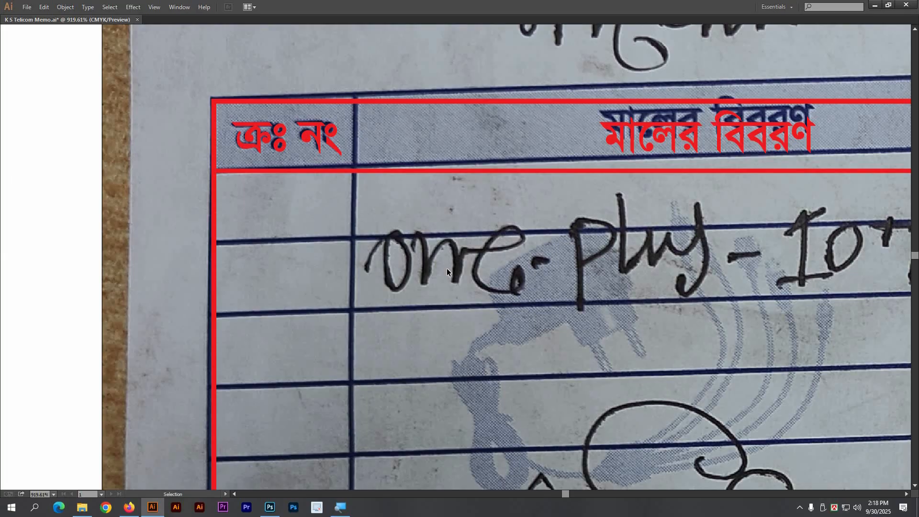
pyautogui.press('space')
pyautogui.moveTo(409, 179); pyautogui.dragTo(393, 159)
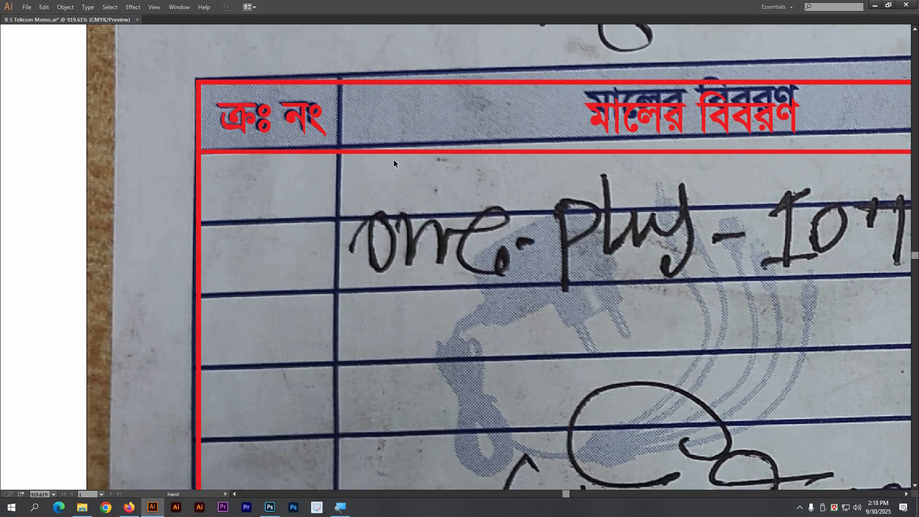
pyautogui.click(383, 153)
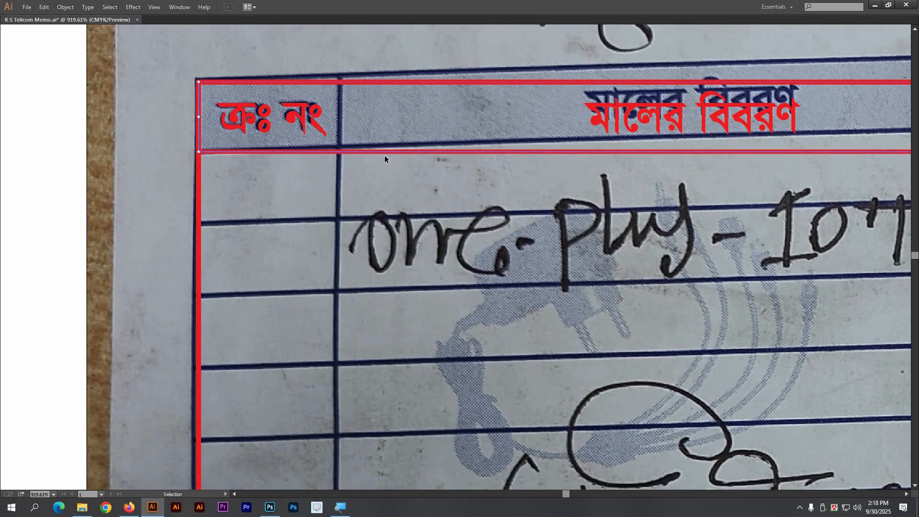
pyautogui.moveTo(384, 153); pyautogui.dragTo(375, 219)
pyautogui.press('Tab')
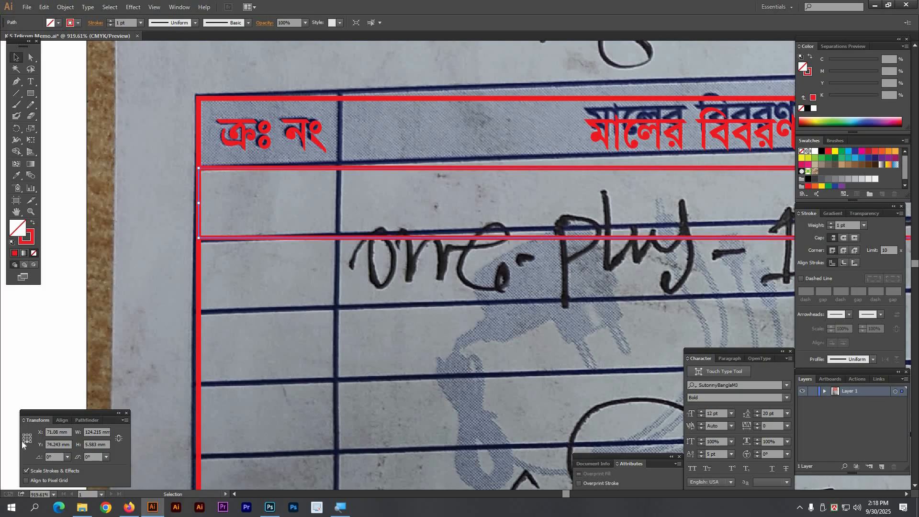
# Step: Set the copied rectangle's height to 0 mm, flattening it into a single line
pyautogui.click(94, 444)
pyautogui.write('0')
pyautogui.press('Return')
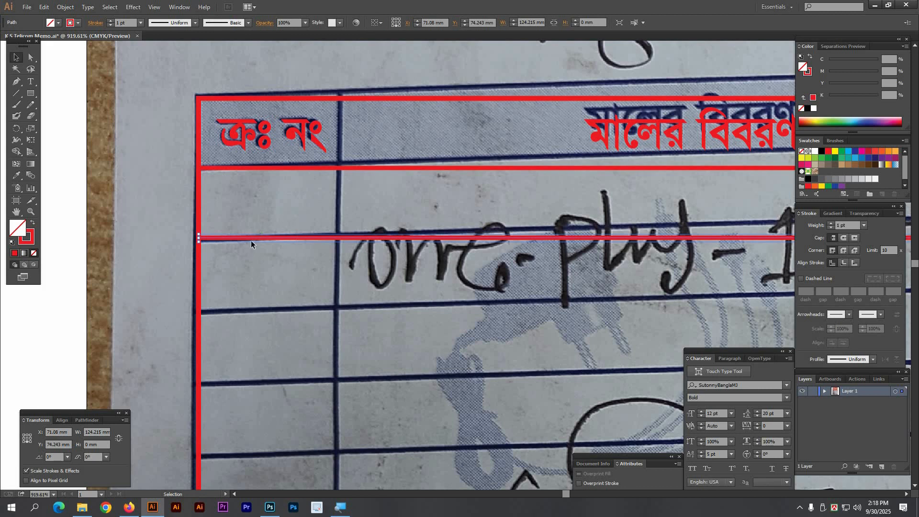
pyautogui.click(384, 288)
# Step: Draw a red Pen line across the table from its left border to its right border
pyautogui.press('Tab')
pyautogui.keyDown('ctrl'); pyautogui.keyDown('alt'); pyautogui.click(497, 294); pyautogui.keyUp('alt'); pyautogui.keyUp('ctrl')
pyautogui.keyDown('ctrl'); pyautogui.keyDown('alt'); pyautogui.click(497, 293); pyautogui.keyUp('alt'); pyautogui.keyUp('ctrl')
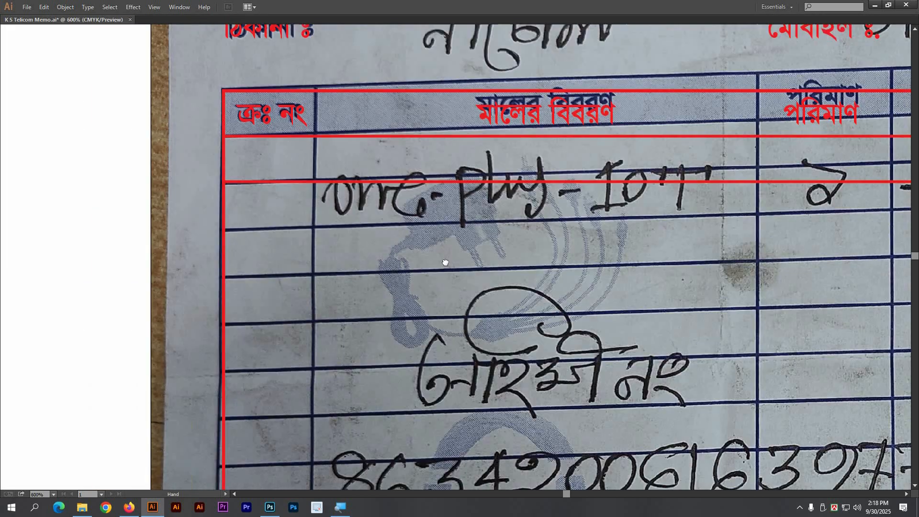
pyautogui.moveTo(604, 271); pyautogui.dragTo(439, 201)
pyautogui.press('Tab')
pyautogui.keyDown('ctrl'); pyautogui.keyDown('alt'); pyautogui.click(454, 252); pyautogui.keyUp('alt'); pyautogui.keyUp('ctrl')
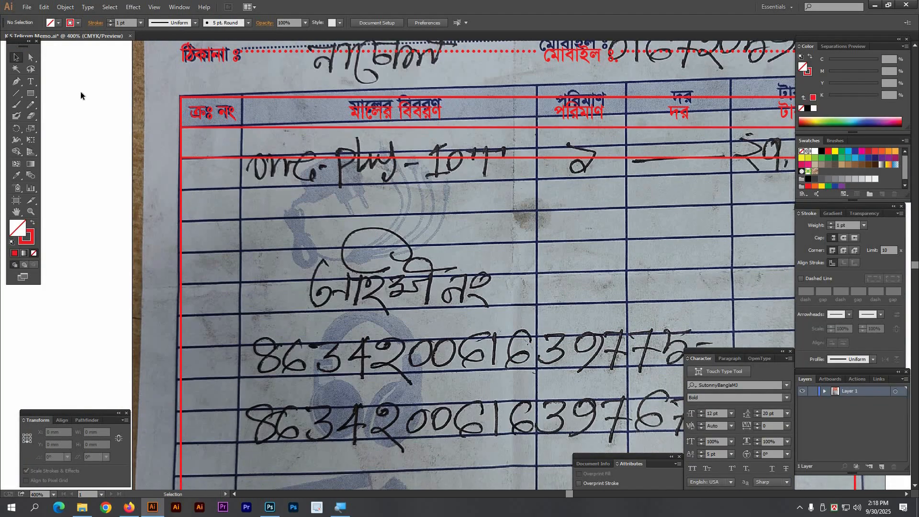
pyautogui.click(15, 82)
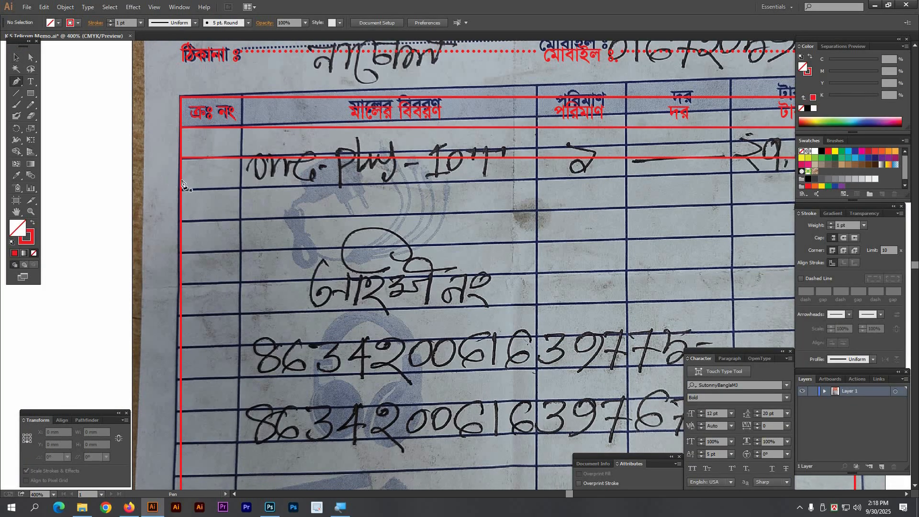
pyautogui.click(182, 185)
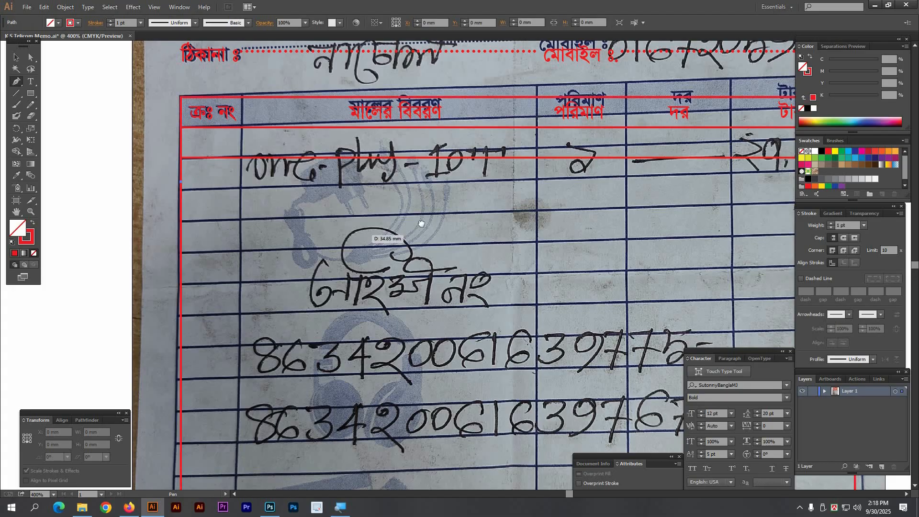
pyautogui.hscroll(5, 571, 200)
pyautogui.click(496, 162)
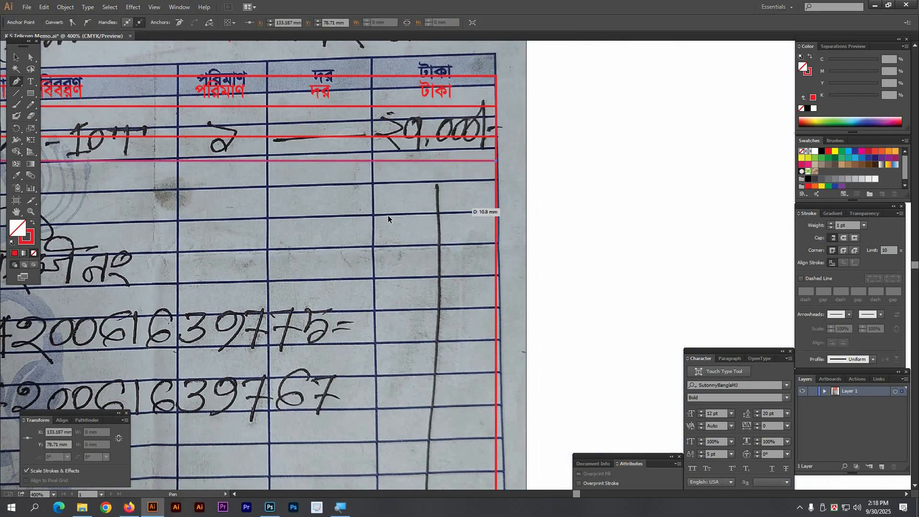
pyautogui.press('v')
pyautogui.click(410, 223)
# Step: Check the left border junction in Outline view and undo the extra red line
pyautogui.moveTo(345, 208); pyautogui.dragTo(760, 218)
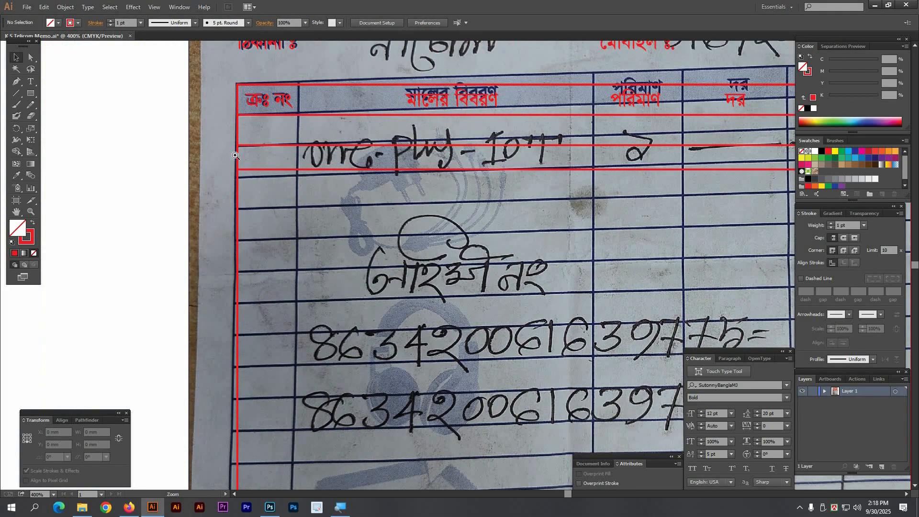
pyautogui.moveTo(201, 147); pyautogui.dragTo(282, 207)
pyautogui.moveTo(398, 177); pyautogui.dragTo(252, 177)
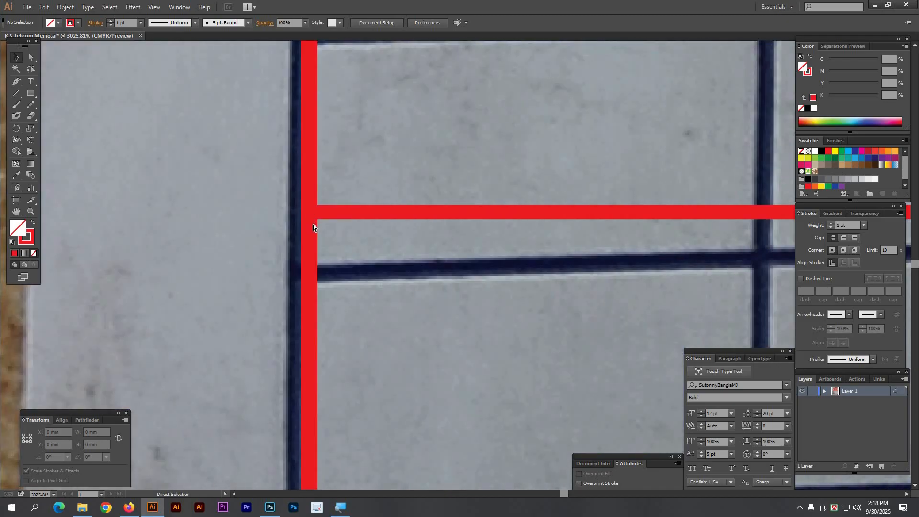
pyautogui.hotkey('ctrl', 'y')
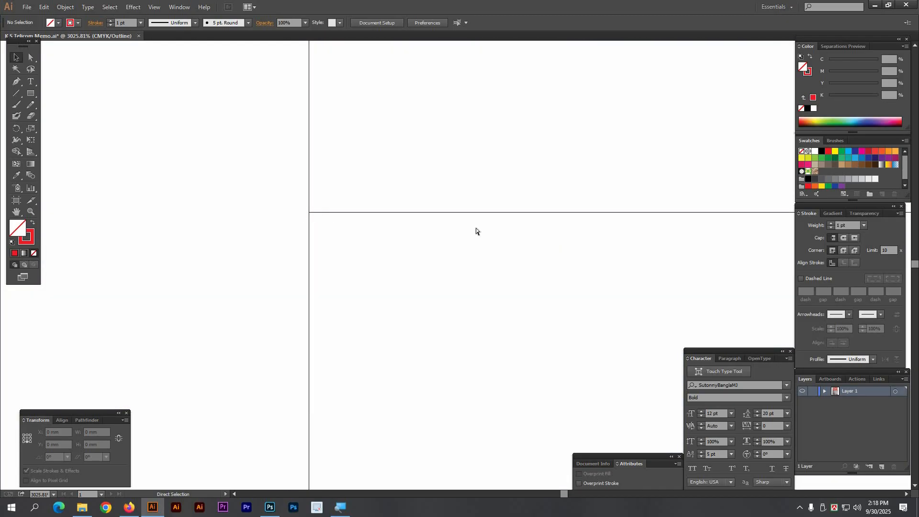
pyautogui.hotkey('ctrl', 'y')
pyautogui.hotkey('ctrl', '-')
pyautogui.hotkey('ctrl', '-')
pyautogui.hotkey('ctrl', '-')
pyautogui.hotkey('ctrl', '-')
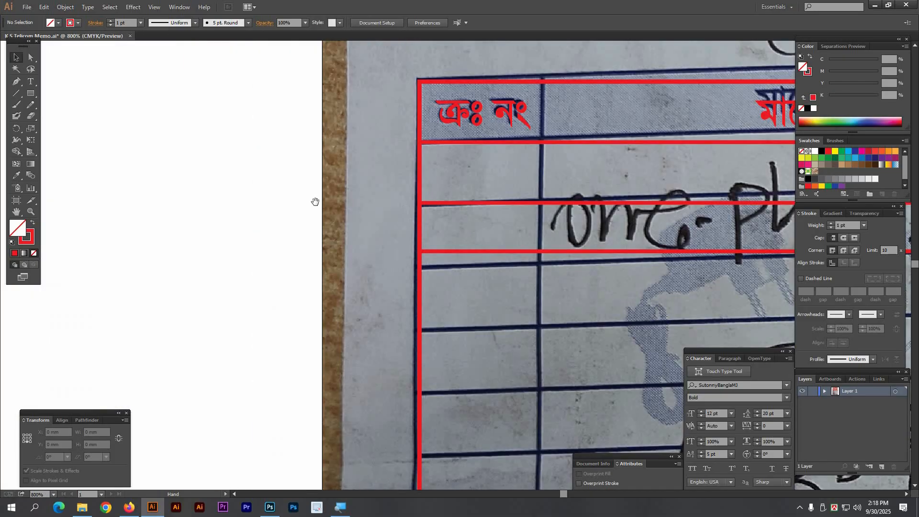
pyautogui.moveTo(476, 228); pyautogui.dragTo(327, 208)
pyautogui.hotkey('ctrl', 'z')
pyautogui.hotkey('ctrl', 'z')
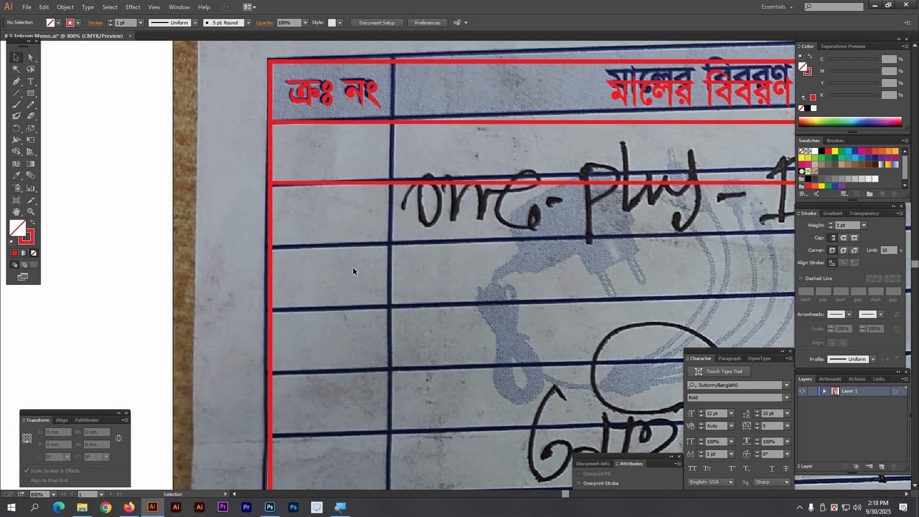
pyautogui.moveTo(371, 187); pyautogui.dragTo(349, 166)
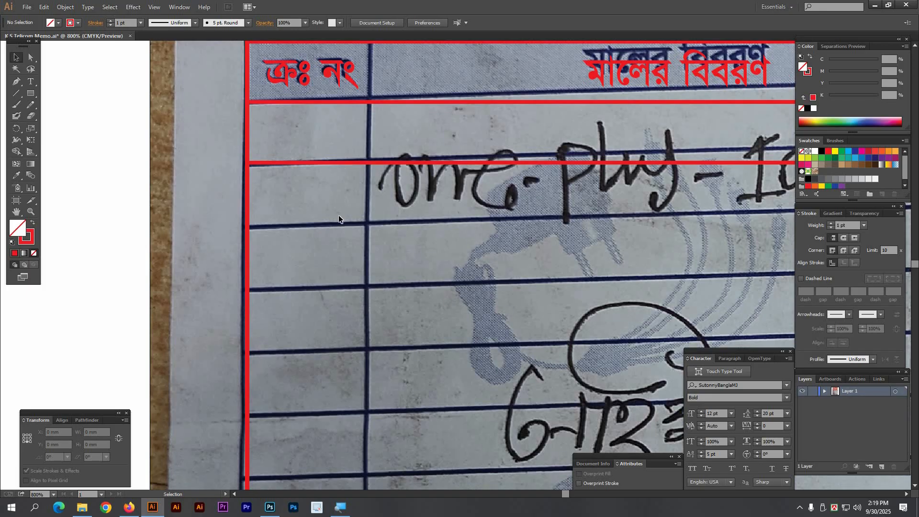
# Step: Alt+Shift-drag the red line down one rule and repeat the copy twice with Ctrl+D
pyautogui.click(318, 163)
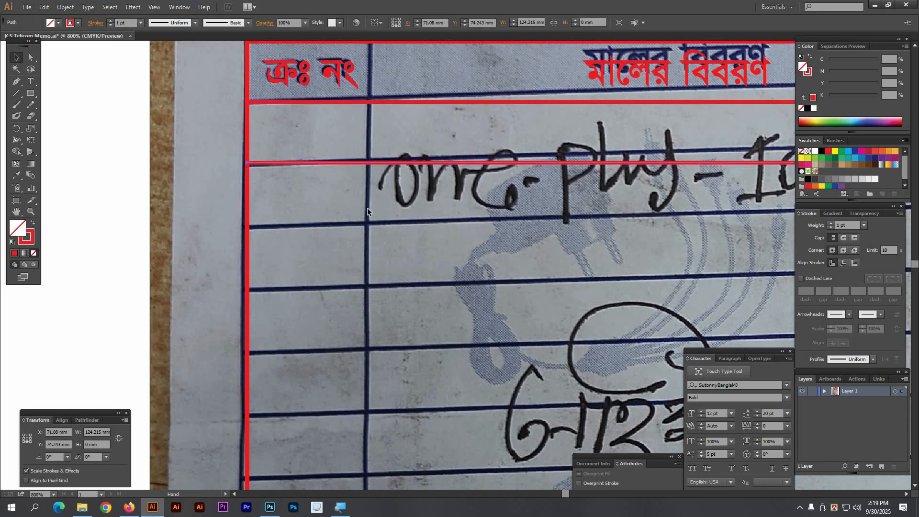
pyautogui.moveTo(359, 219); pyautogui.dragTo(342, 192)
pyautogui.moveTo(288, 136); pyautogui.dragTo(296, 201)
pyautogui.press('ctrl')
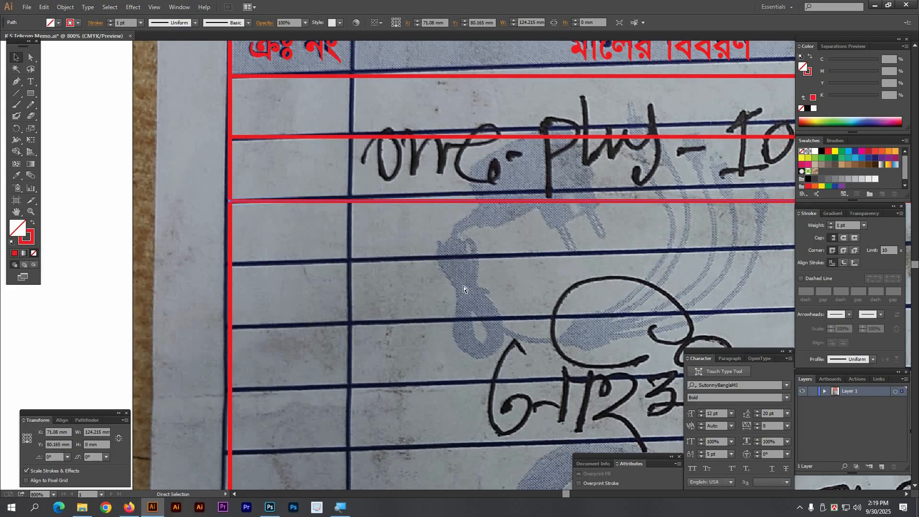
pyautogui.hotkey('ctrl', 'd')
pyautogui.hotkey('ctrl', 'd')
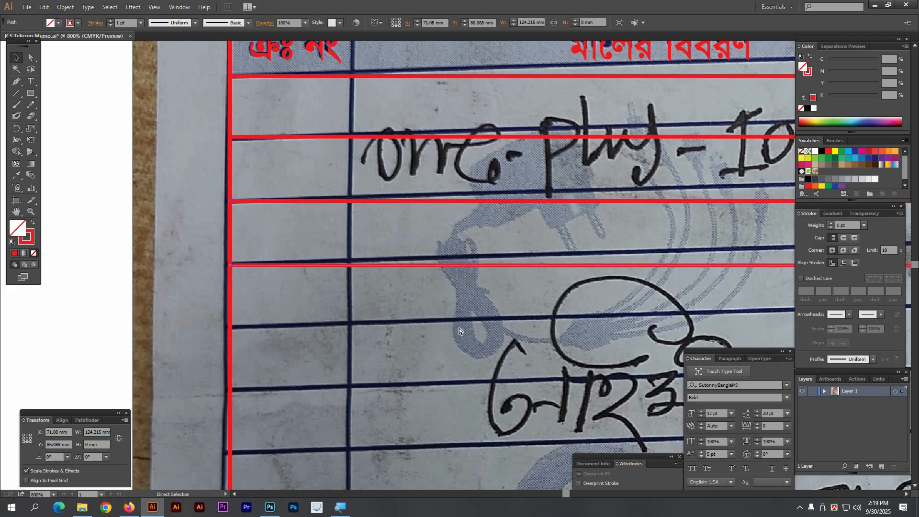
pyautogui.hotkey('ctrl', 'd')
pyautogui.hotkey('ctrl', 'd')
# Step: Keep repeating the copy with Ctrl+D down to the total row, then review the lines
pyautogui.scroll(-1, 431, 321)
pyautogui.moveTo(487, 313); pyautogui.dragTo(423, 194)
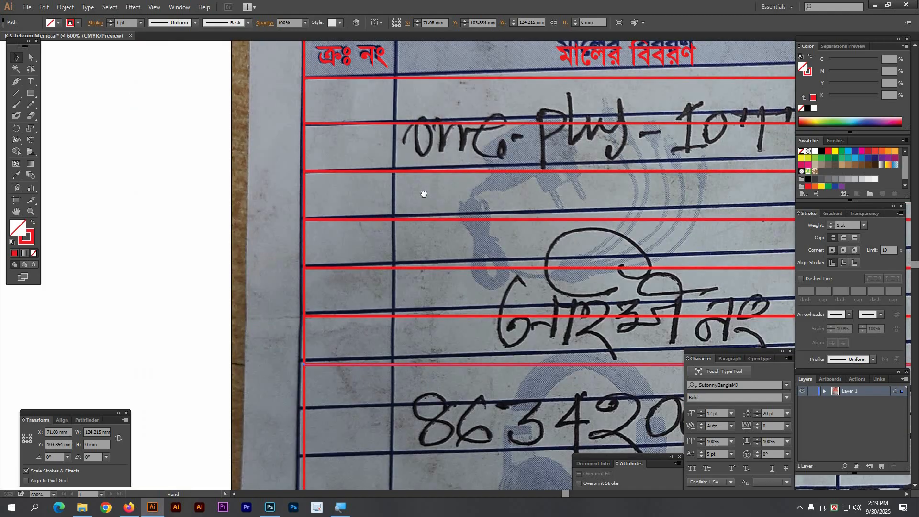
pyautogui.moveTo(451, 279); pyautogui.dragTo(443, 207)
pyautogui.hotkey('ctrl', 'd')
pyautogui.hotkey('ctrl', 'd')
pyautogui.hotkey('ctrl', 'd')
pyautogui.hotkey('ctrl', 'd')
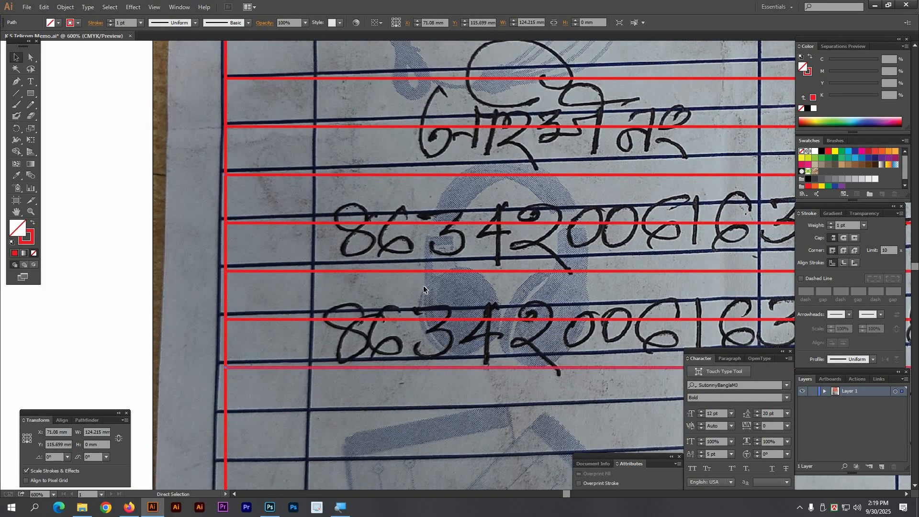
pyautogui.moveTo(423, 285); pyautogui.dragTo(415, 94)
pyautogui.hotkey('ctrl', 'd')
pyautogui.hotkey('ctrl', 'd')
pyautogui.hotkey('ctrl', 'd')
pyautogui.hotkey('ctrl', 'd')
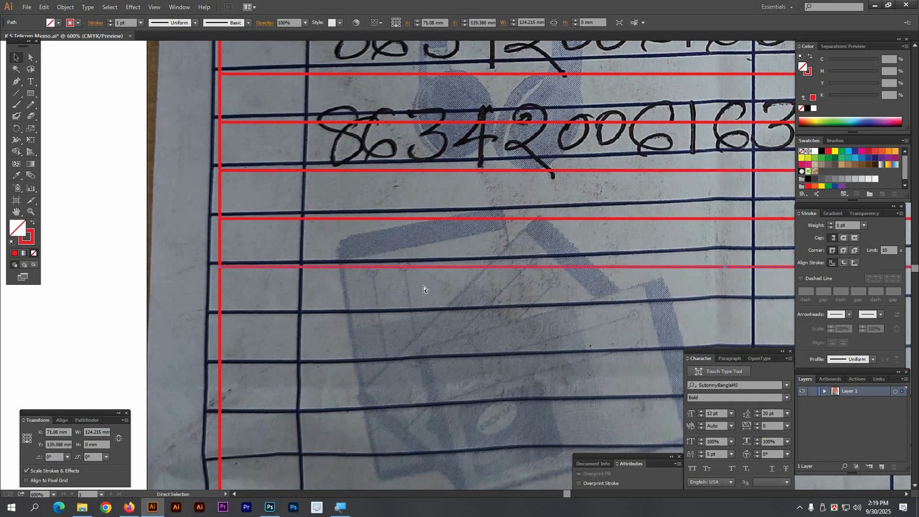
pyautogui.moveTo(419, 242); pyautogui.dragTo(405, 60)
pyautogui.hotkey('ctrl', 'd')
pyautogui.hotkey('ctrl', 'd')
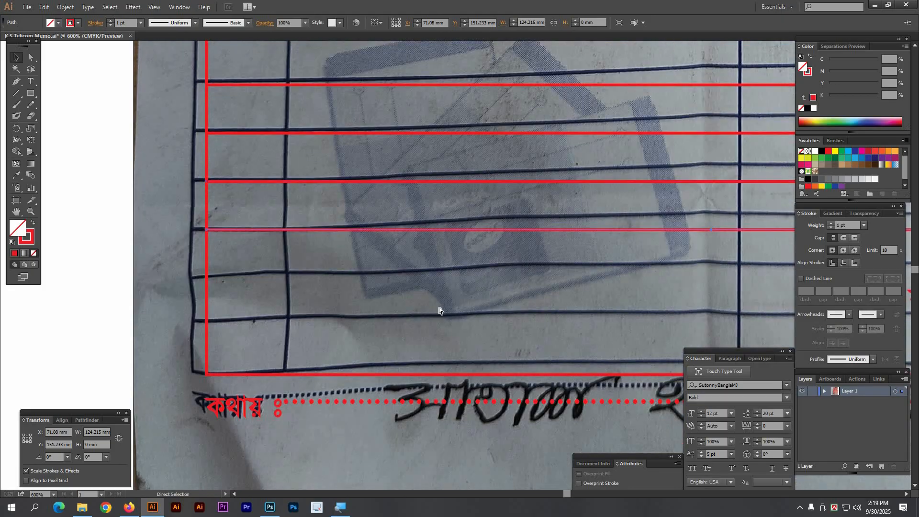
pyautogui.hotkey('ctrl', 'd')
pyautogui.hotkey('ctrl', '-')
pyautogui.hotkey('ctrl', '-')
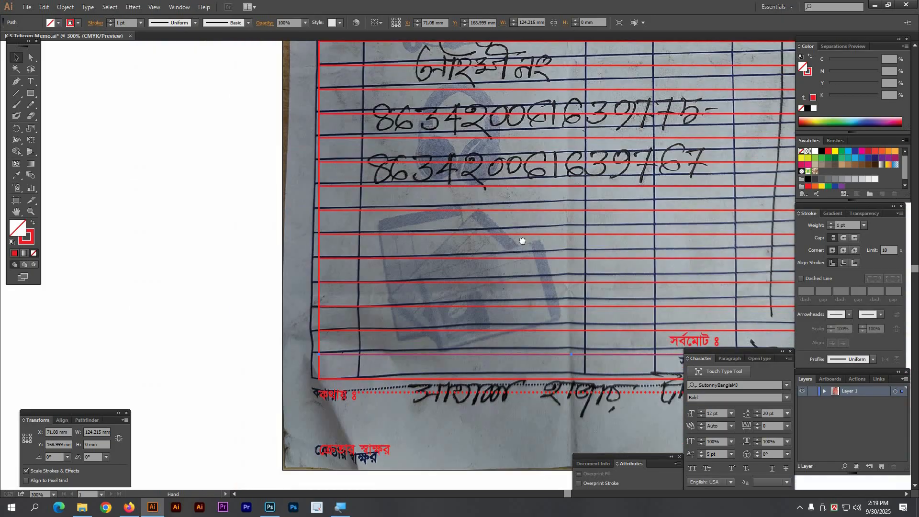
pyautogui.moveTo(523, 243); pyautogui.dragTo(334, 211)
pyautogui.moveTo(640, 338); pyautogui.dragTo(307, 203)
pyautogui.moveTo(227, 220); pyautogui.dragTo(234, 182)
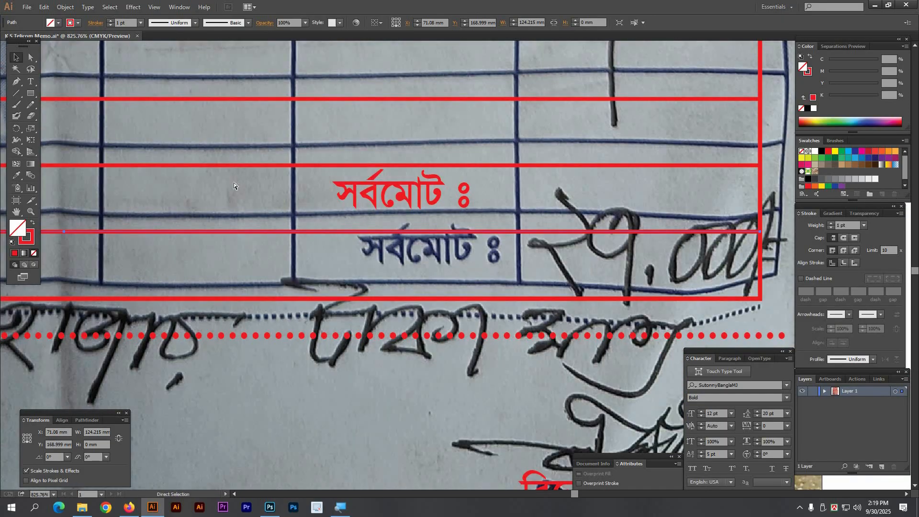
pyautogui.click(234, 183)
# Step: Move the red সর্বমোট ঃ label down onto the total row
pyautogui.moveTo(423, 208); pyautogui.dragTo(438, 265)
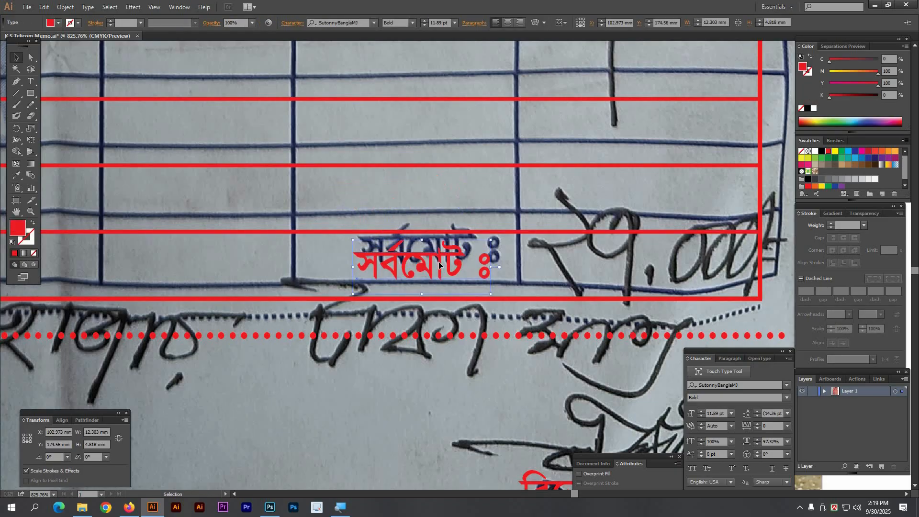
pyautogui.click(409, 206)
pyautogui.scroll(-5, 394, 214)
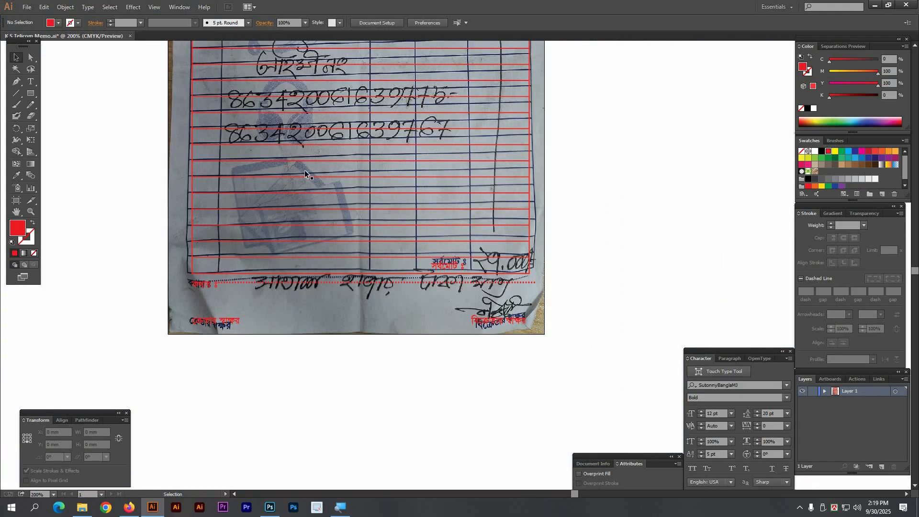
# Step: Alt+Shift-drag a copy of the red table outline 11.18 mm right to X 82.26 mm
pyautogui.moveTo(362, 171); pyautogui.dragTo(406, 373)
pyautogui.moveTo(171, 130); pyautogui.dragTo(291, 237)
pyautogui.moveTo(391, 210); pyautogui.dragTo(363, 137)
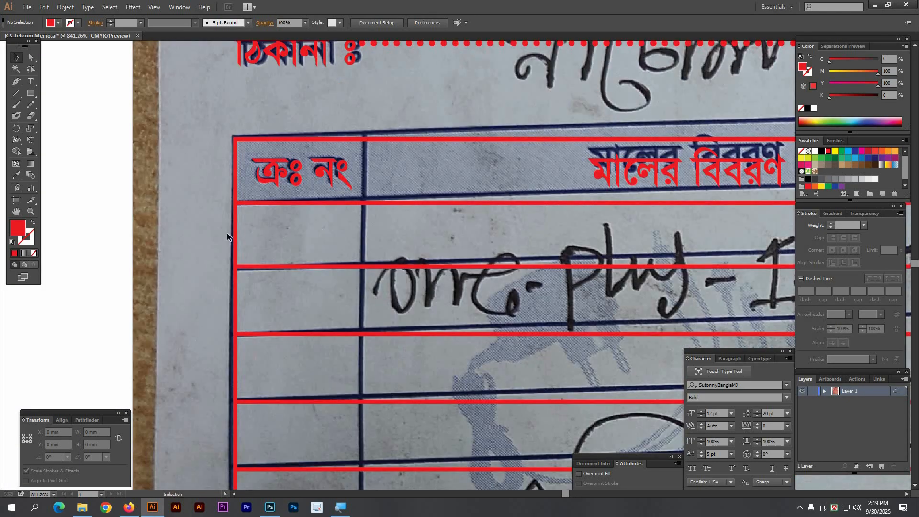
pyautogui.click(257, 237)
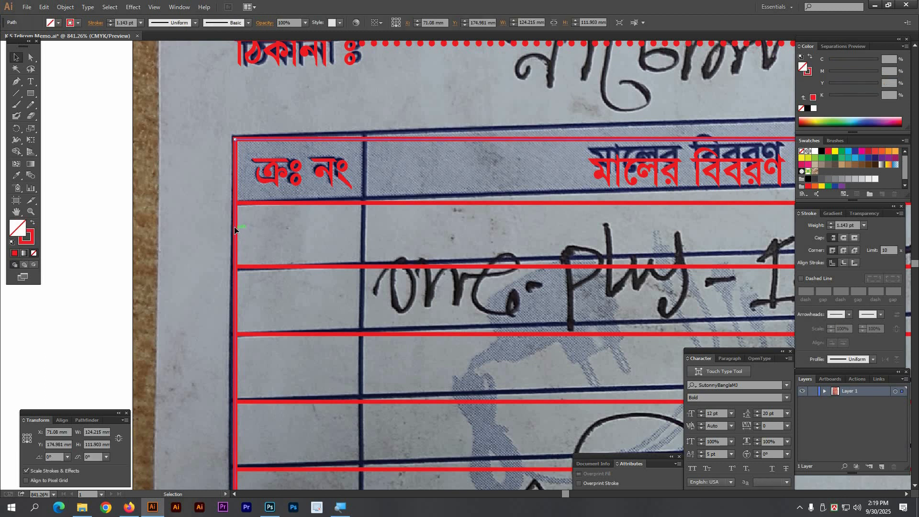
pyautogui.moveTo(236, 230); pyautogui.dragTo(364, 237)
pyautogui.scroll(-5, 485, 301)
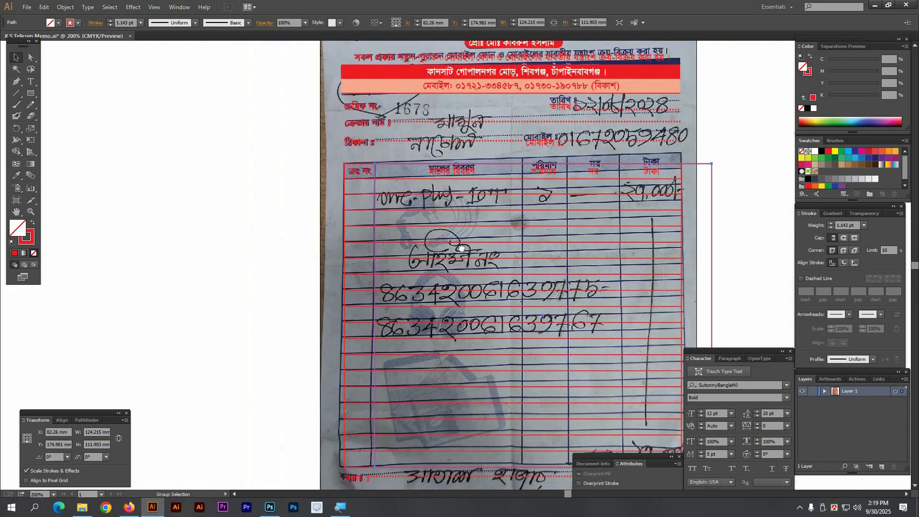
pyautogui.moveTo(462, 248); pyautogui.dragTo(399, 217)
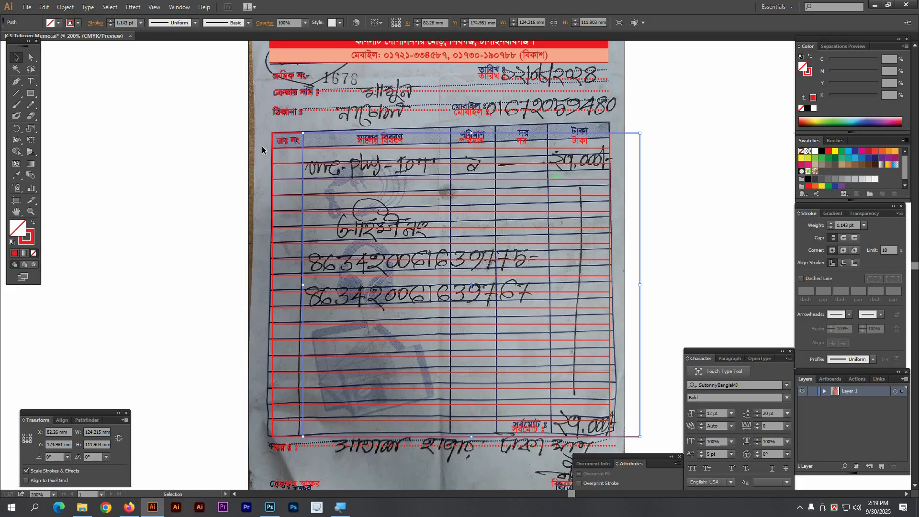
# Step: Set the copied outline's width to 0 mm, collapsing it into a vertical line
pyautogui.moveTo(216, 107); pyautogui.dragTo(446, 241)
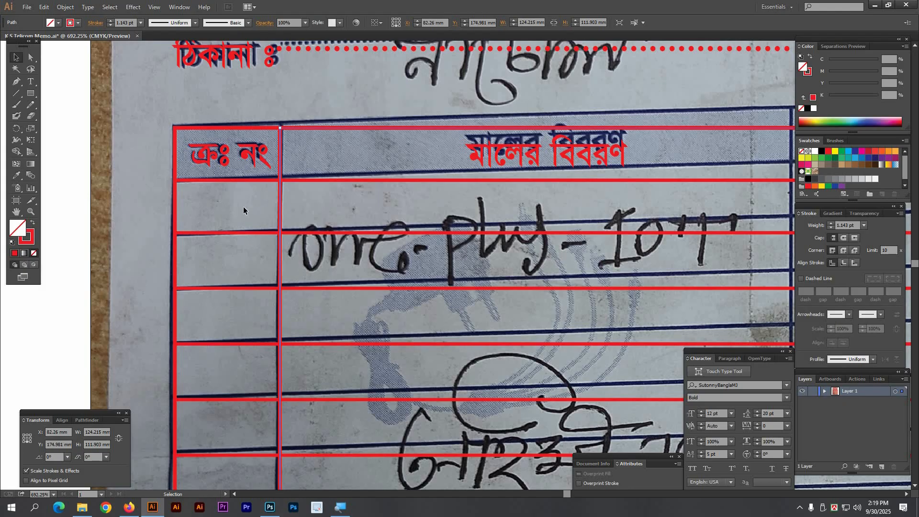
pyautogui.click(24, 436)
pyautogui.click(95, 432)
pyautogui.write('0')
pyautogui.press('Return')
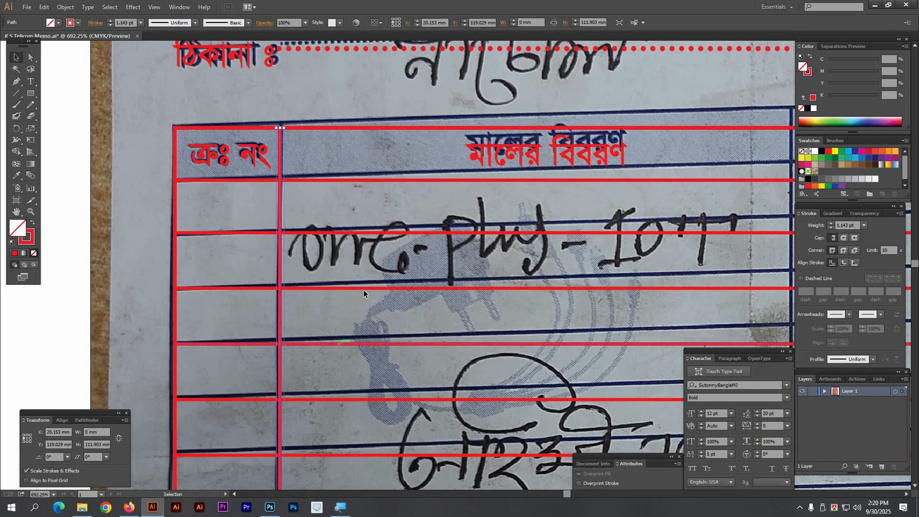
pyautogui.click(309, 202)
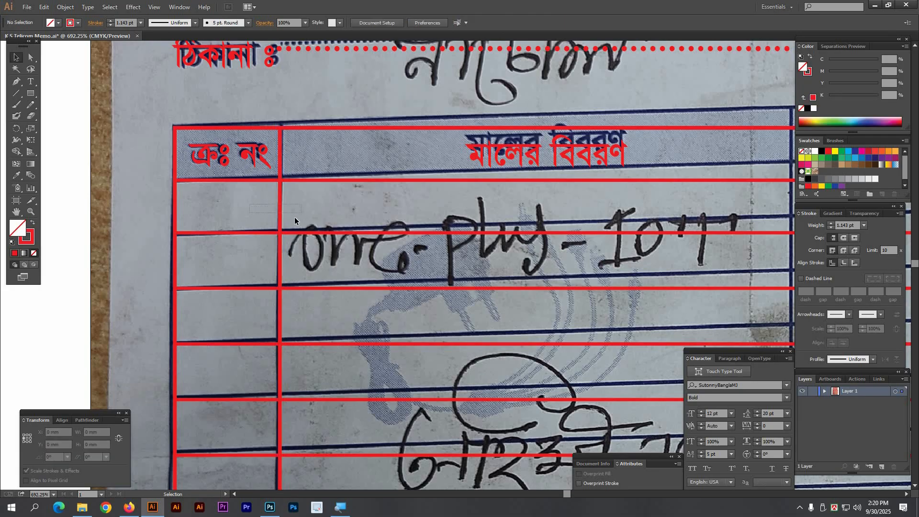
pyautogui.click(281, 217)
# Step: Draw an extra red vertical Pen line near the table's bottom-left
pyautogui.keyDown('ctrl'); pyautogui.keyDown('alt'); pyautogui.click(490, 322); pyautogui.keyUp('alt'); pyautogui.keyUp('ctrl')
pyautogui.keyDown('ctrl'); pyautogui.keyDown('alt'); pyautogui.click(490, 322); pyautogui.keyUp('alt'); pyautogui.keyUp('ctrl')
pyautogui.keyDown('ctrl'); pyautogui.keyDown('alt'); pyautogui.click(491, 323); pyautogui.keyUp('alt'); pyautogui.keyUp('ctrl')
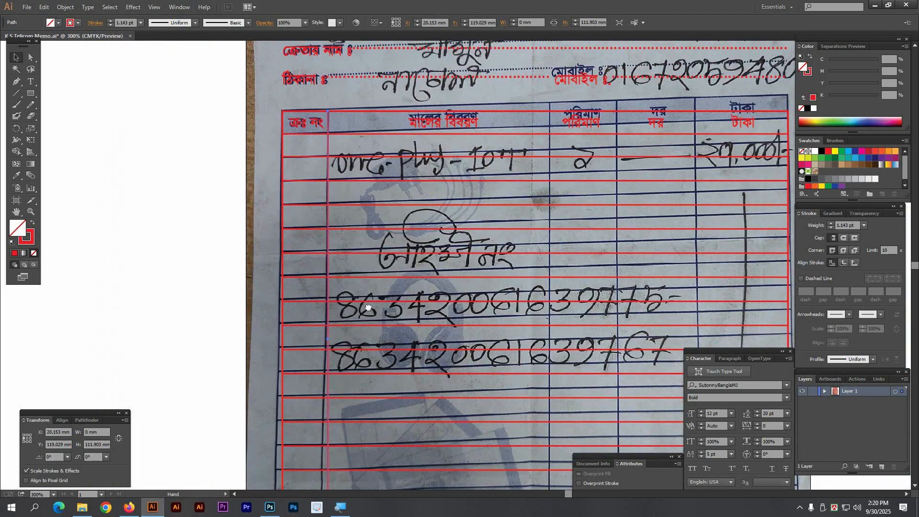
pyautogui.moveTo(792, 141); pyautogui.dragTo(623, 161)
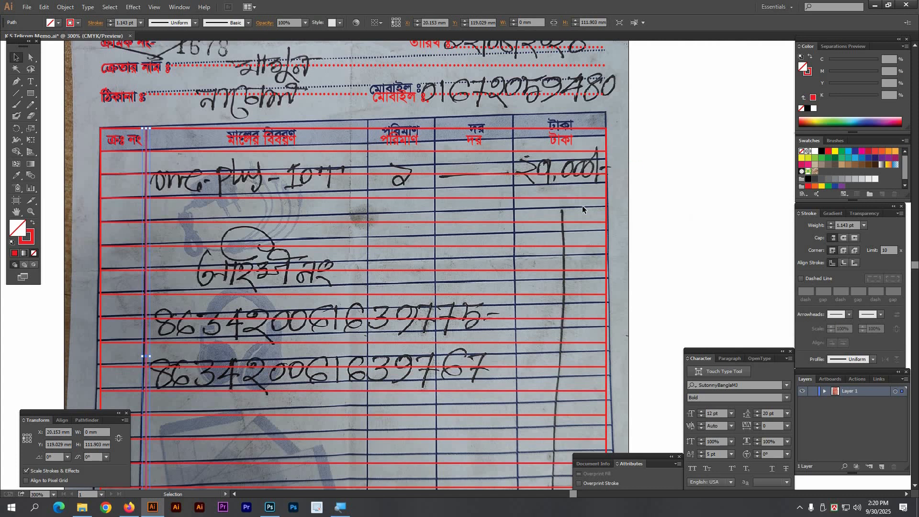
pyautogui.moveTo(215, 195); pyautogui.dragTo(320, 203)
pyautogui.moveTo(135, 98); pyautogui.dragTo(499, 280)
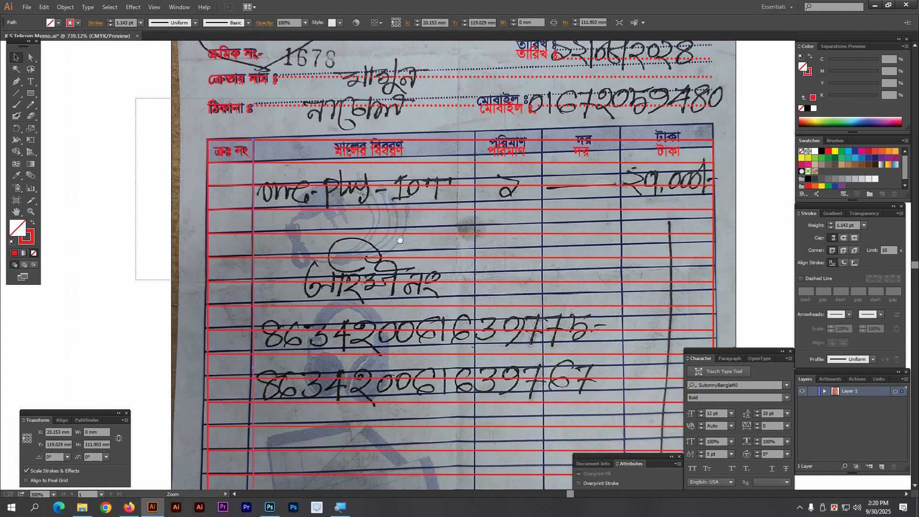
pyautogui.press('Tab')
pyautogui.press('p')
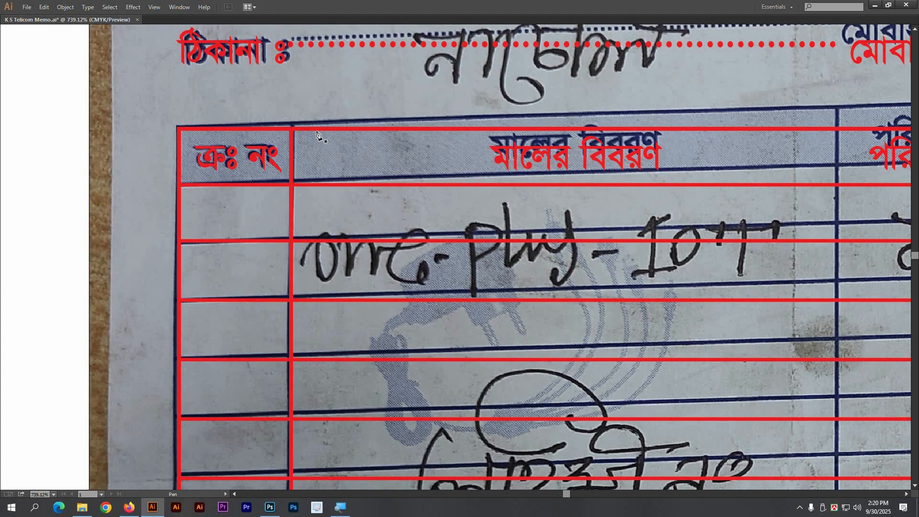
pyautogui.keyDown('ctrl'); pyautogui.keyDown('alt'); pyautogui.click(430, 344); pyautogui.keyUp('alt'); pyautogui.keyUp('ctrl')
pyautogui.keyDown('ctrl'); pyautogui.keyDown('alt'); pyautogui.click(430, 345); pyautogui.keyUp('alt'); pyautogui.keyUp('ctrl')
pyautogui.moveTo(407, 326); pyautogui.dragTo(389, 130)
pyautogui.moveTo(405, 479); pyautogui.dragTo(395, 321)
pyautogui.click(387, 318)
pyautogui.keyDown('ctrl'); pyautogui.click(255, 302); pyautogui.keyUp('ctrl')
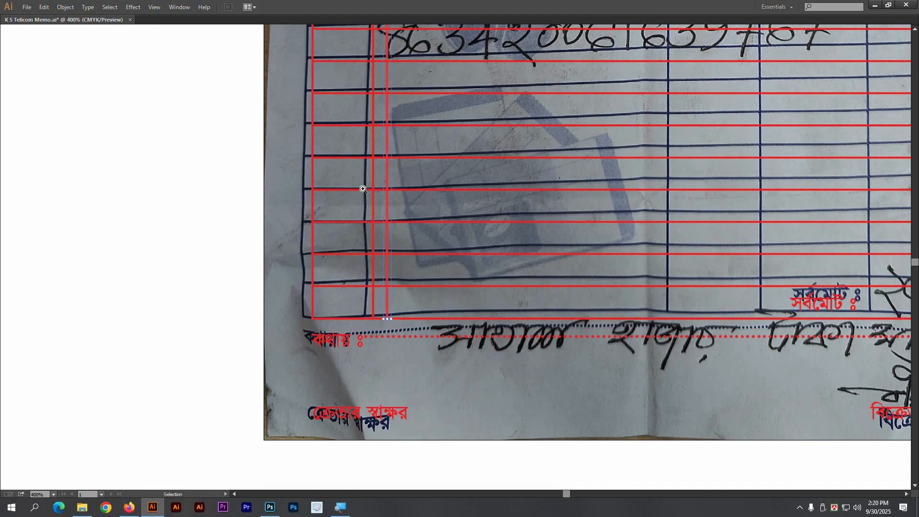
# Step: Delete the extra red vertical line from the header's left columns
pyautogui.moveTo(442, 145); pyautogui.dragTo(429, 378)
pyautogui.moveTo(406, 100); pyautogui.dragTo(401, 272)
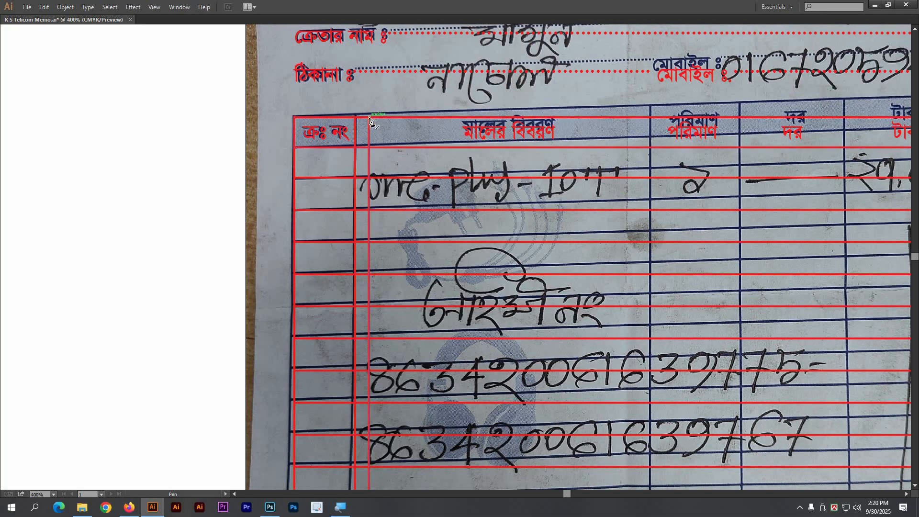
pyautogui.moveTo(412, 328); pyautogui.dragTo(422, 193)
pyautogui.moveTo(287, 168); pyautogui.dragTo(271, 323)
pyautogui.moveTo(219, 107); pyautogui.dragTo(656, 258)
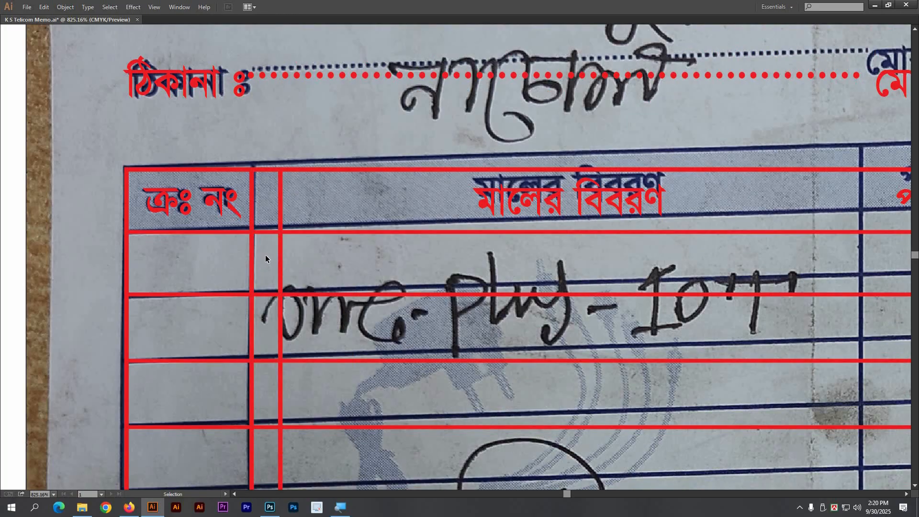
pyautogui.moveTo(265, 259); pyautogui.dragTo(318, 269)
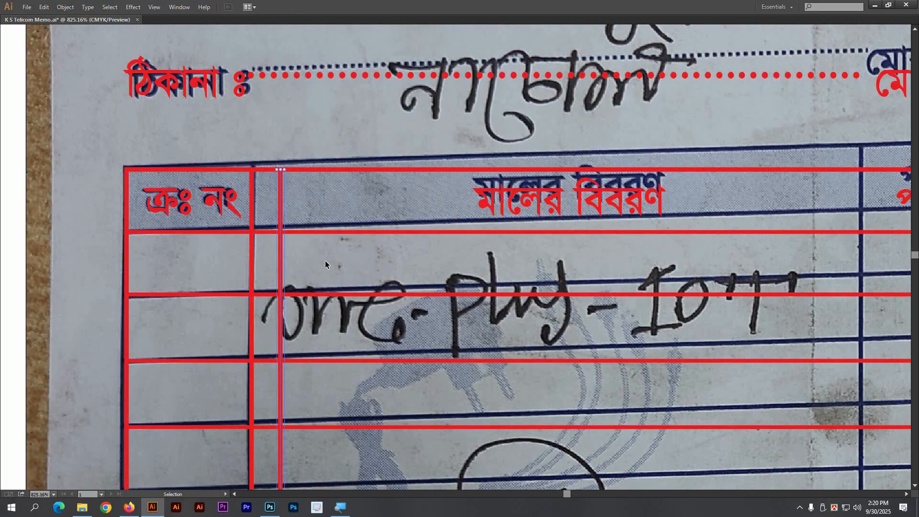
pyautogui.press('Delete')
# Step: Copy the red vertical line onto the remaining column dividers, ending at the দর/টাকা border
pyautogui.moveTo(260, 259); pyautogui.dragTo(281, 266)
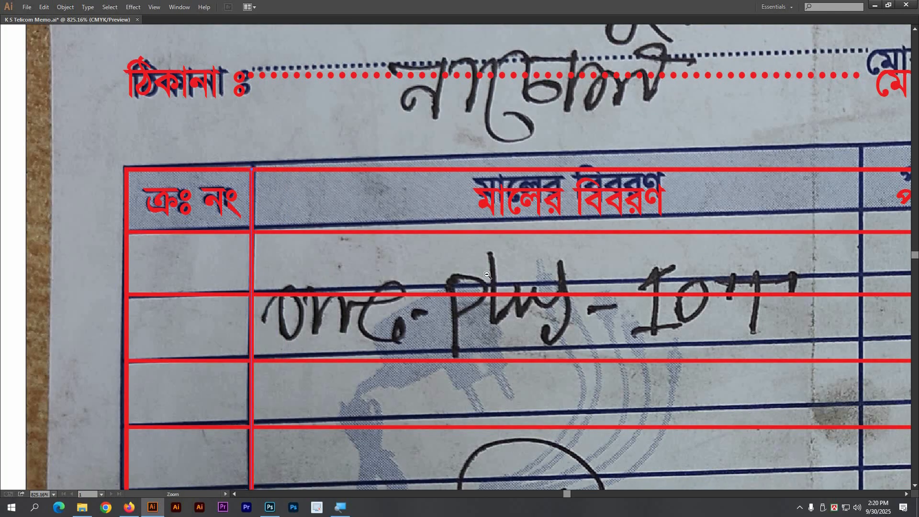
pyautogui.hotkey('ctrl', '-')
pyautogui.moveTo(404, 224); pyautogui.dragTo(240, 145)
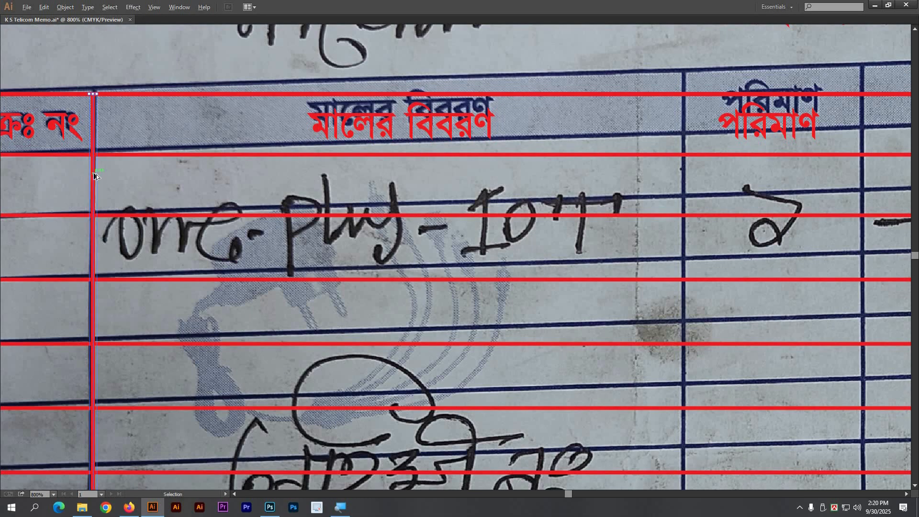
pyautogui.moveTo(95, 176); pyautogui.dragTo(684, 214)
pyautogui.hscroll(5, 422, 214)
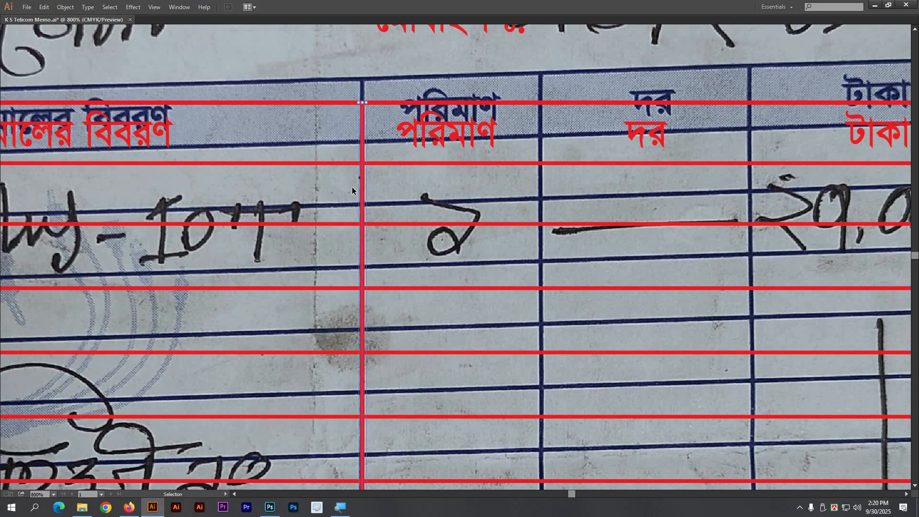
pyautogui.moveTo(362, 194); pyautogui.dragTo(541, 194)
pyautogui.moveTo(452, 191); pyautogui.dragTo(216, 165)
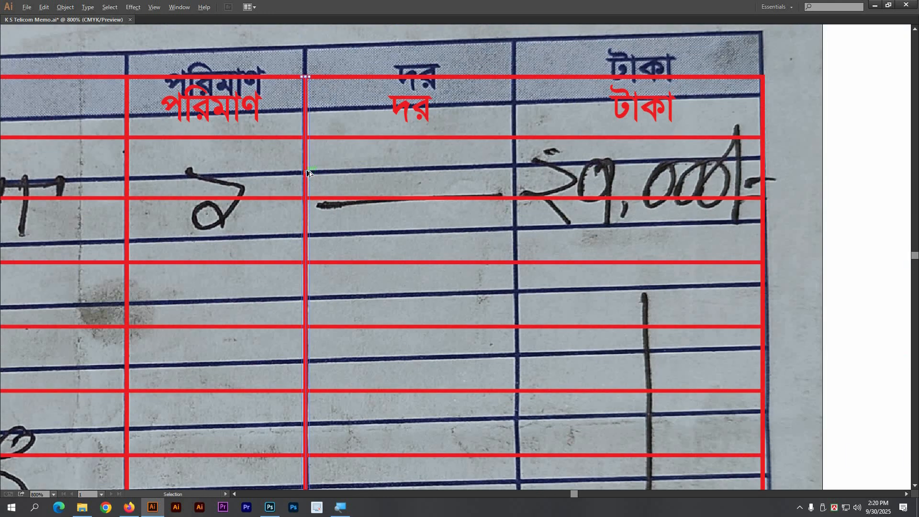
pyautogui.moveTo(306, 176); pyautogui.dragTo(510, 189)
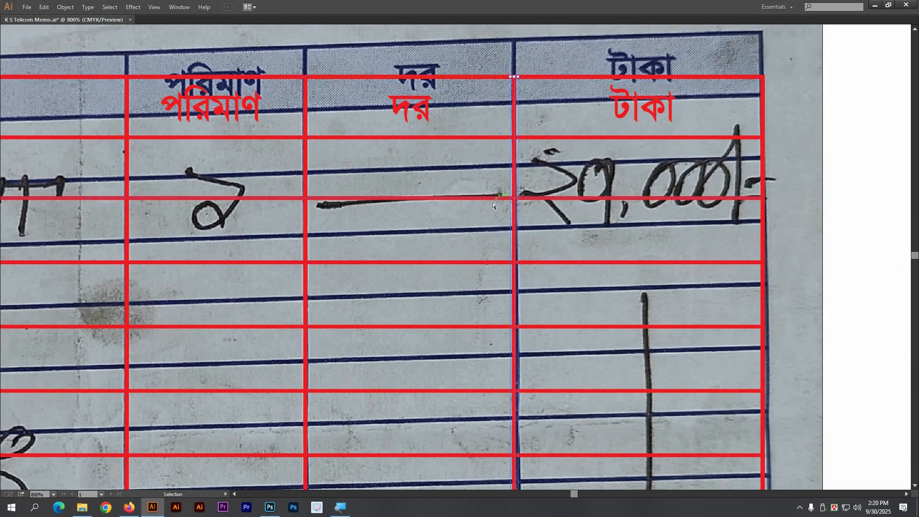
pyautogui.hotkey('ctrl', '-')
pyautogui.hotkey('ctrl', '-')
pyautogui.hotkey('ctrl', '-')
pyautogui.hotkey('ctrl', '-')
pyautogui.hotkey('ctrl', '-')
pyautogui.moveTo(495, 264); pyautogui.dragTo(496, 222)
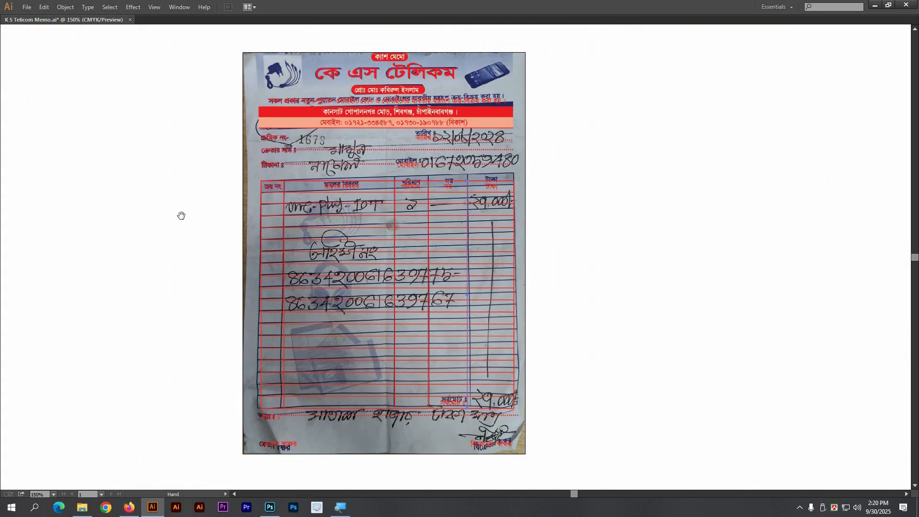
# Step: Draw a rectangle border covering the whole artboard
pyautogui.moveTo(214, 185); pyautogui.dragTo(229, 173)
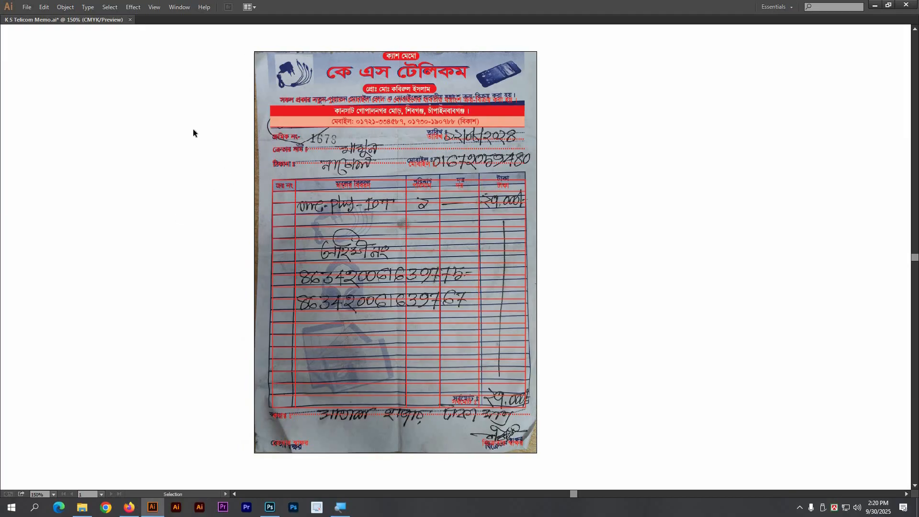
pyautogui.press('Tab')
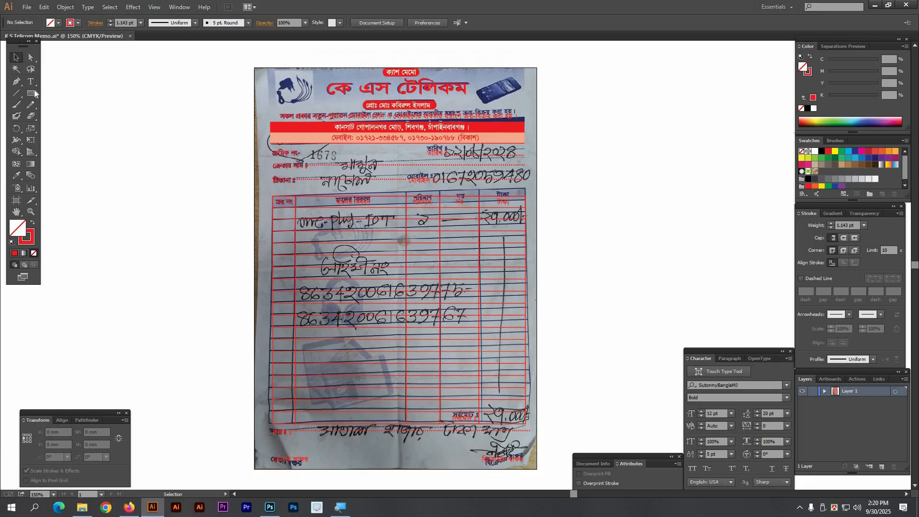
pyautogui.click(32, 94)
pyautogui.moveTo(255, 68); pyautogui.dragTo(538, 469)
pyautogui.press('v')
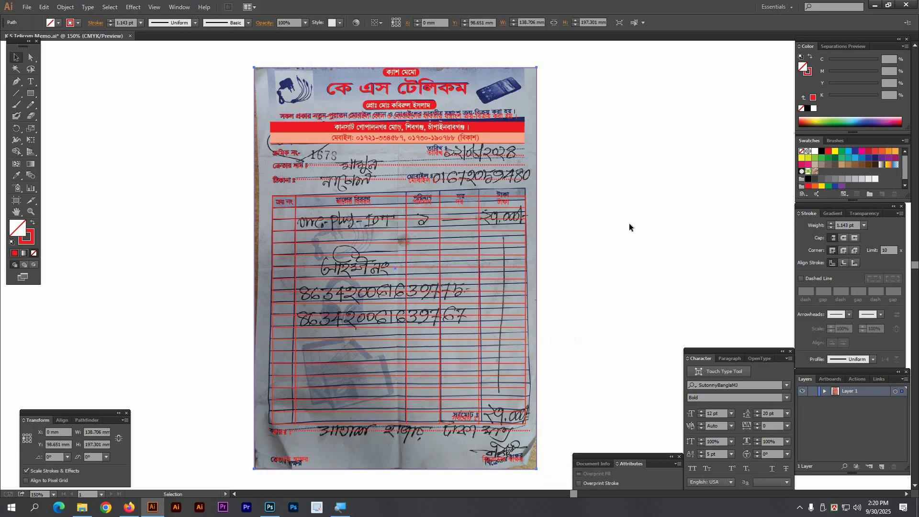
pyautogui.click(626, 229)
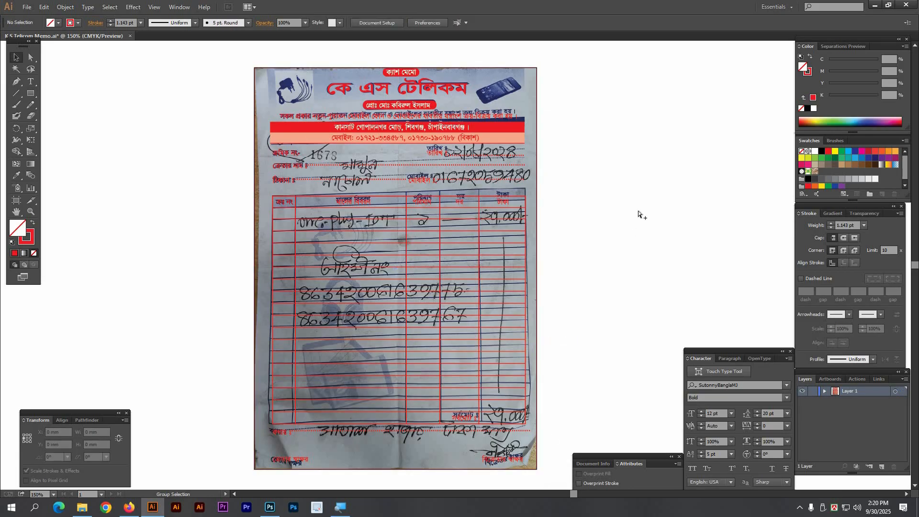
# Step: Unlock the memo photo and move it to the left of the red redraw
pyautogui.hotkey('ctrl', 'alt', '2')
pyautogui.click(664, 199)
pyautogui.moveTo(596, 184); pyautogui.dragTo(547, 183)
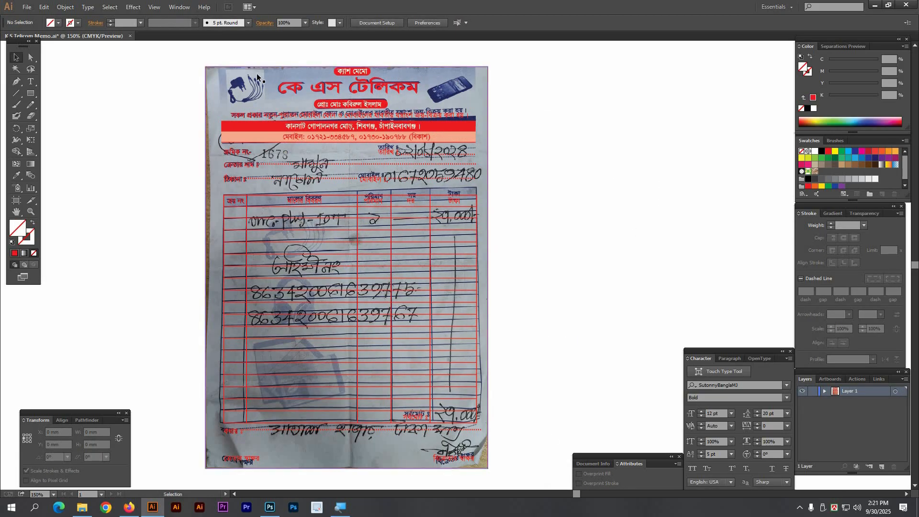
pyautogui.moveTo(236, 82); pyautogui.dragTo(521, 106)
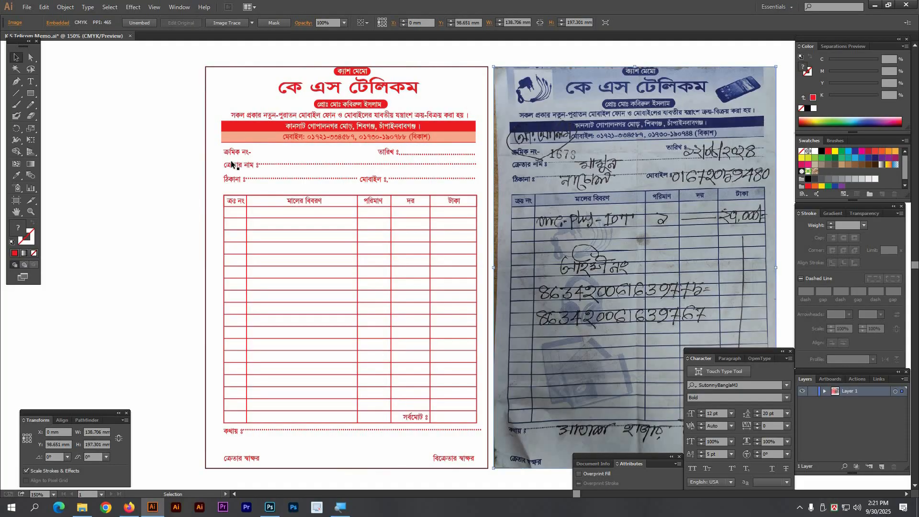
pyautogui.click(143, 164)
pyautogui.moveTo(482, 214); pyautogui.dragTo(434, 209)
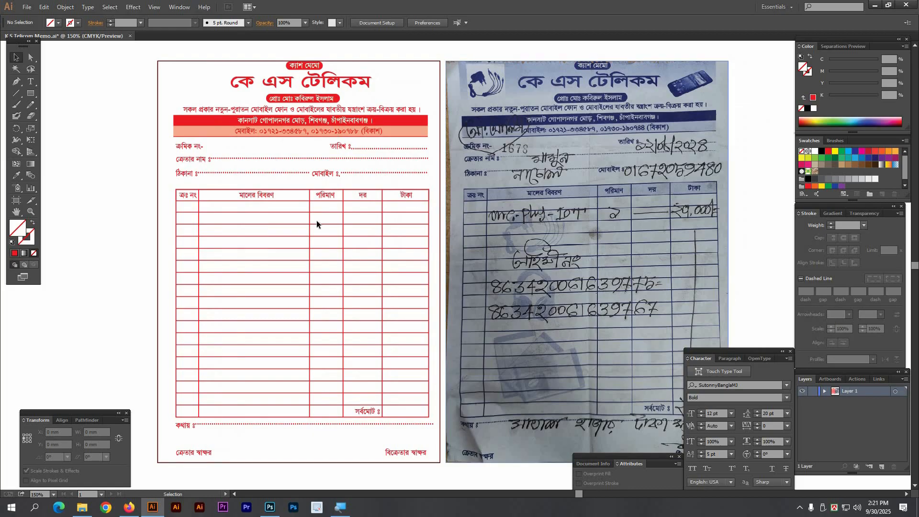
pyautogui.moveTo(618, 257); pyautogui.dragTo(83, 247)
pyautogui.click(622, 232)
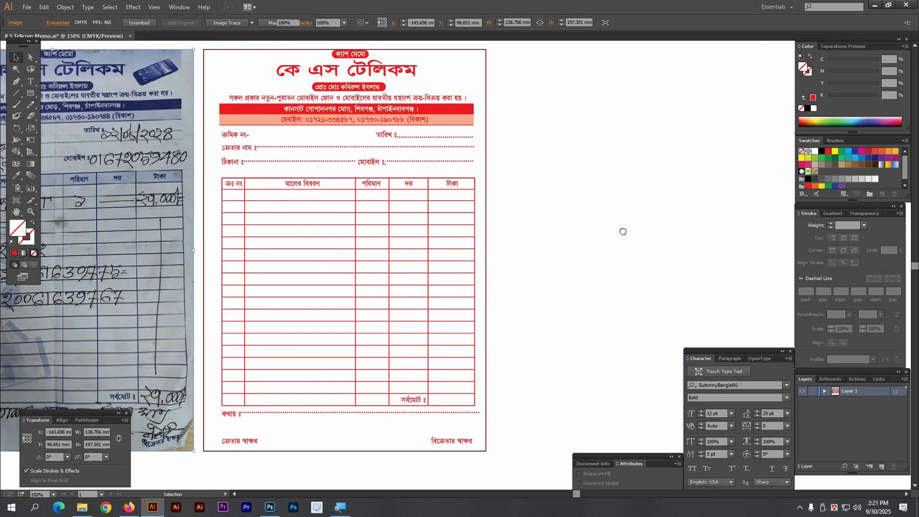
pyautogui.moveTo(622, 231); pyautogui.dragTo(702, 231)
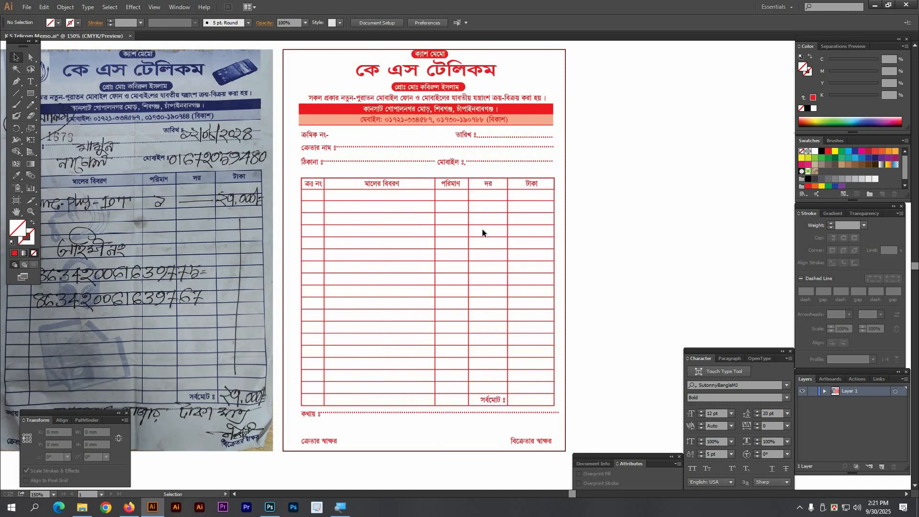
# Step: Try adding text after the কথায় line, cancel it, and bring the whole memo into view
pyautogui.scroll(-3, 620, 259)
pyautogui.press('t')
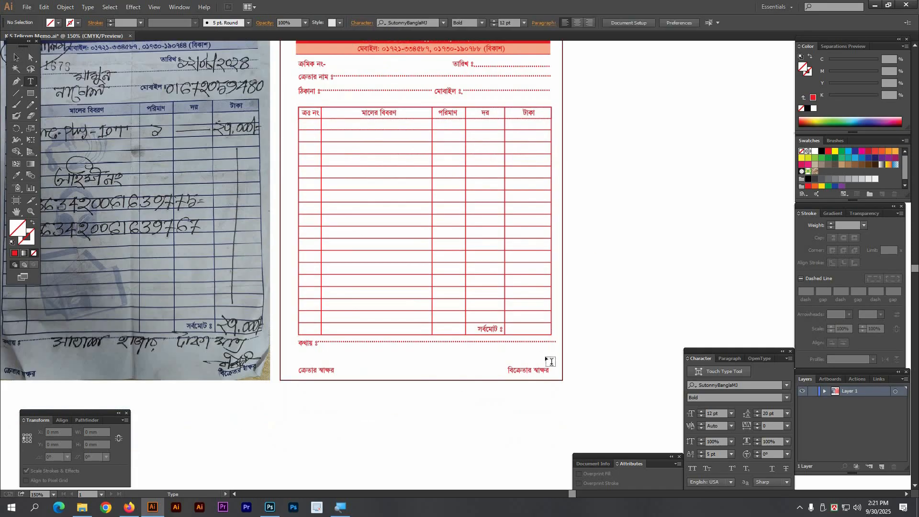
pyautogui.click(556, 343)
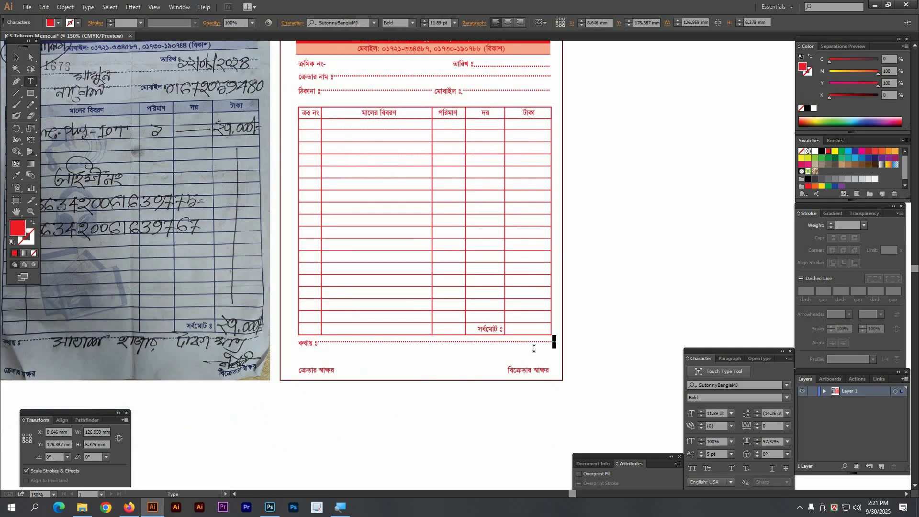
pyautogui.press('Escape')
pyautogui.click(557, 264)
pyautogui.moveTo(218, 143); pyautogui.dragTo(242, 209)
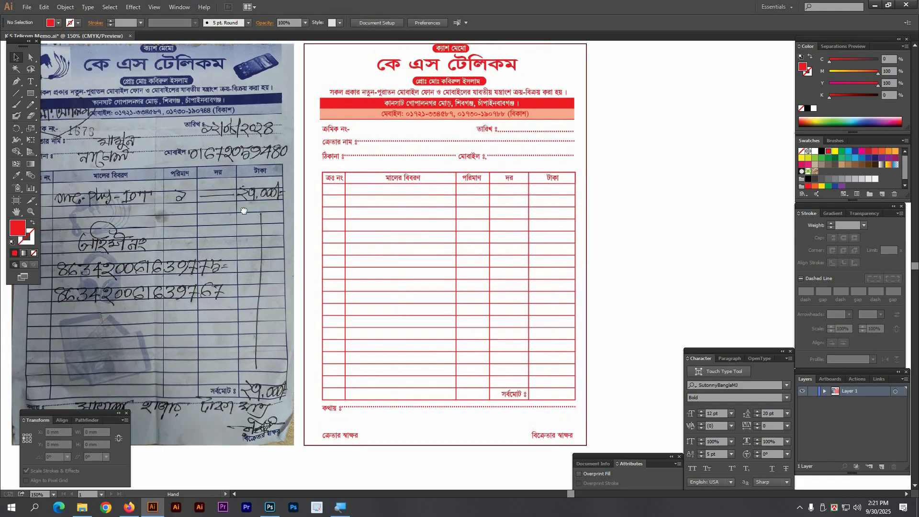
pyautogui.moveTo(330, 122); pyautogui.dragTo(422, 263)
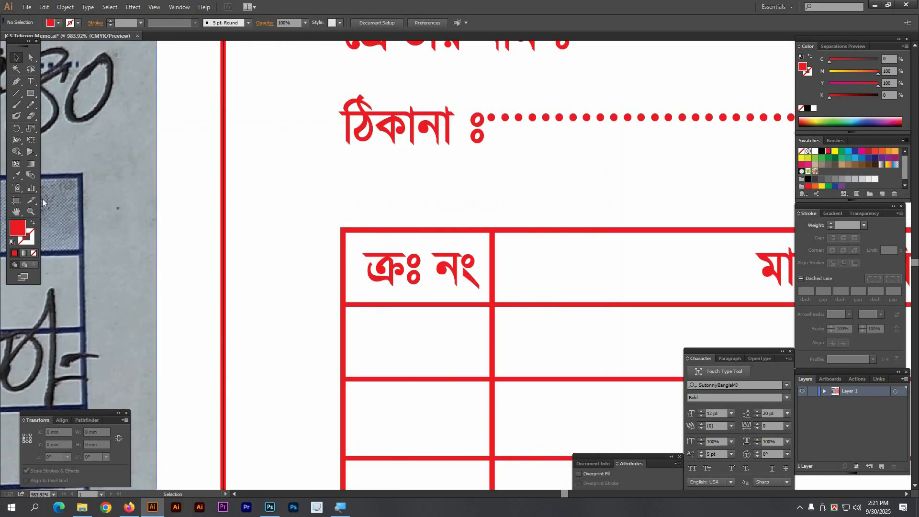
# Step: Duplicate the header row rectangle in place, fill it black, and send it behind the headings
pyautogui.moveTo(406, 233); pyautogui.dragTo(384, 195)
pyautogui.press('a')
pyautogui.click(512, 266)
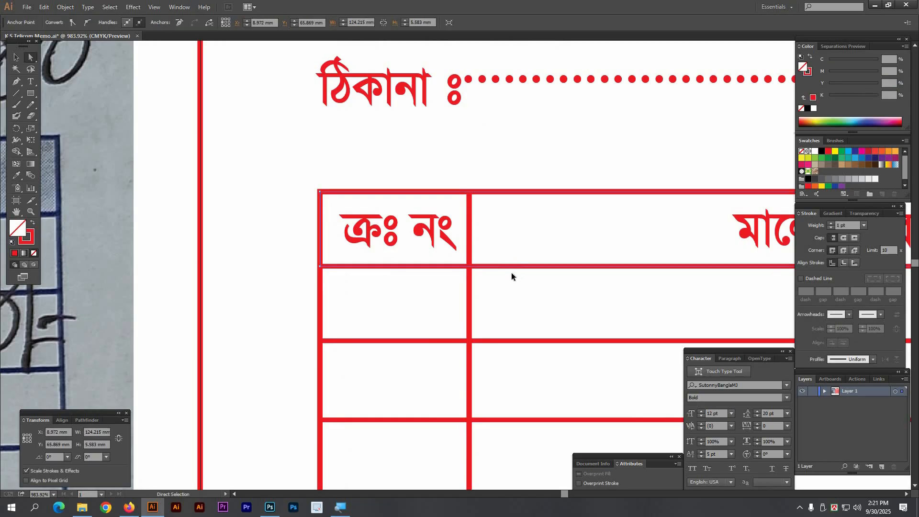
pyautogui.hotkey('ctrl', 'c')
pyautogui.hotkey('ctrl', 'f')
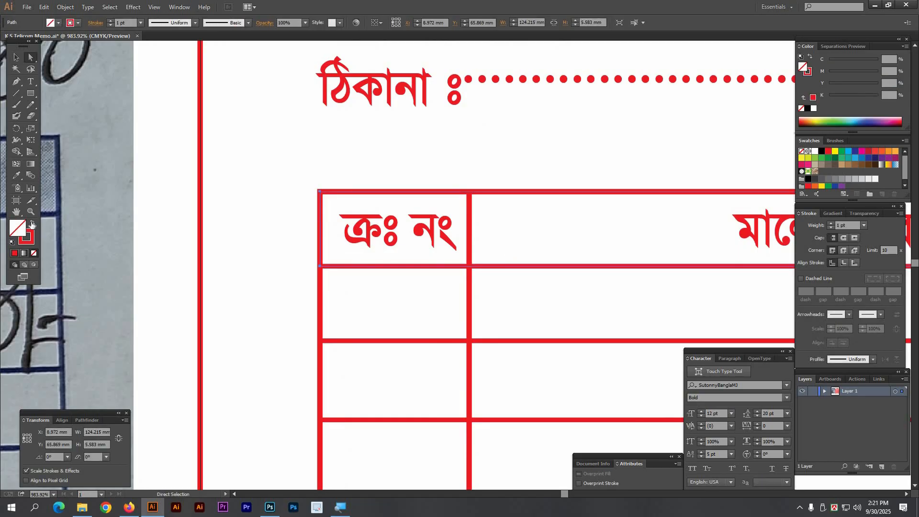
pyautogui.click(808, 109)
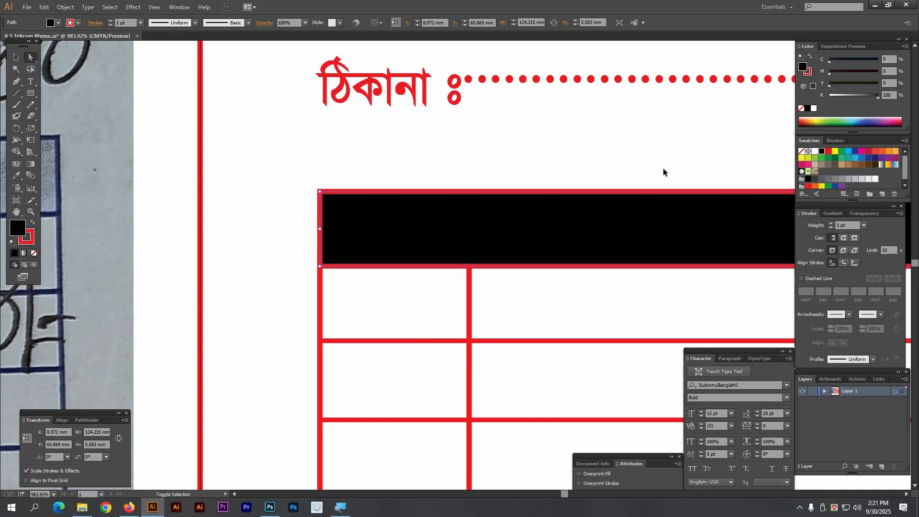
pyautogui.hotkey('ctrl', 'shift', '[')
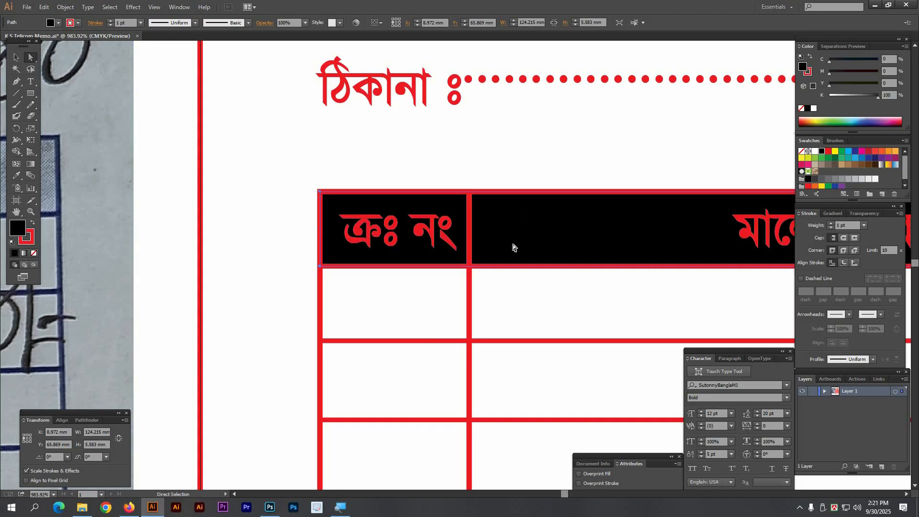
# Step: Lighten the header row fill to 20% K grey
pyautogui.moveTo(512, 246); pyautogui.dragTo(332, 214)
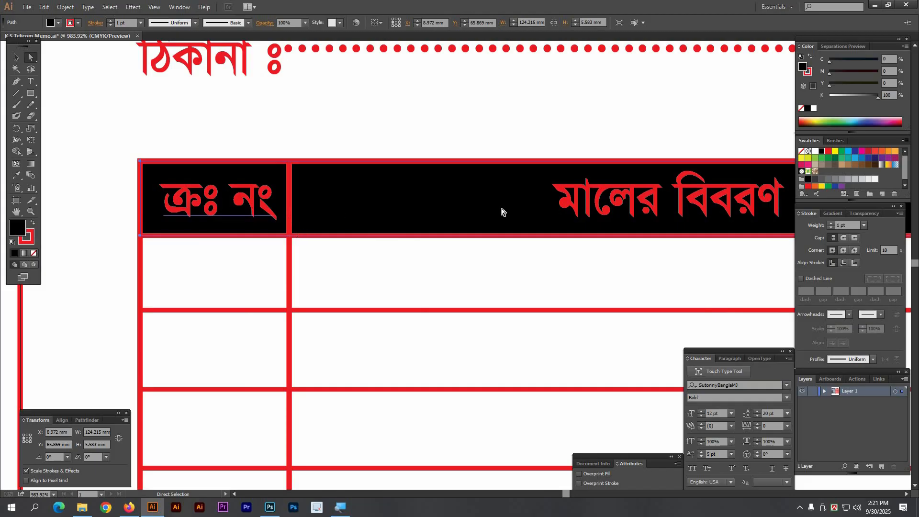
pyautogui.click(893, 94)
pyautogui.write('20')
pyautogui.press('Return')
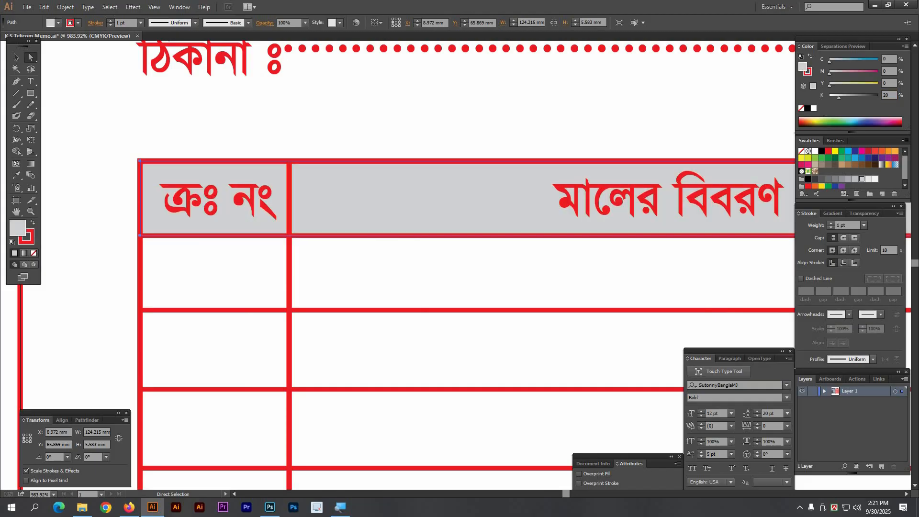
pyautogui.click(481, 120)
pyautogui.scroll(-4, 482, 119)
pyautogui.press('Tab')
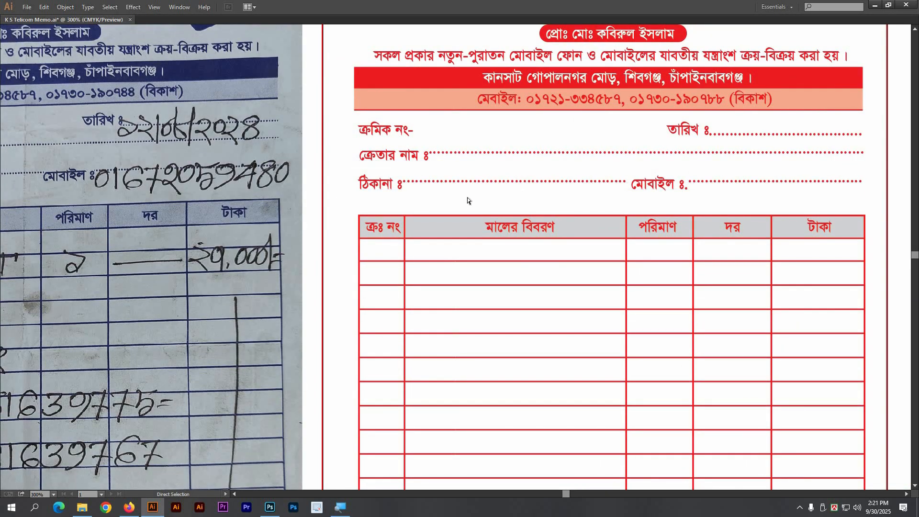
# Step: Select all objects sharing the red header artwork's fill and stroke
pyautogui.moveTo(431, 203); pyautogui.dragTo(392, 225)
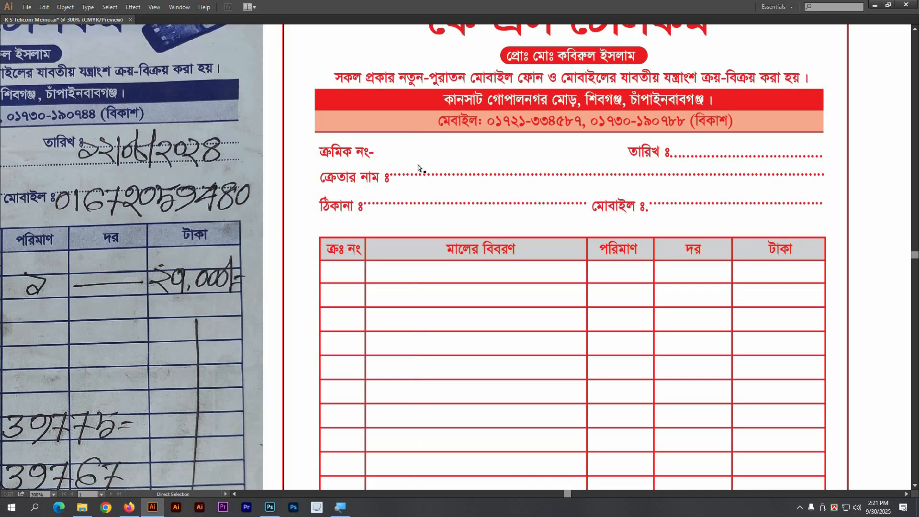
pyautogui.moveTo(356, 157); pyautogui.dragTo(327, 156)
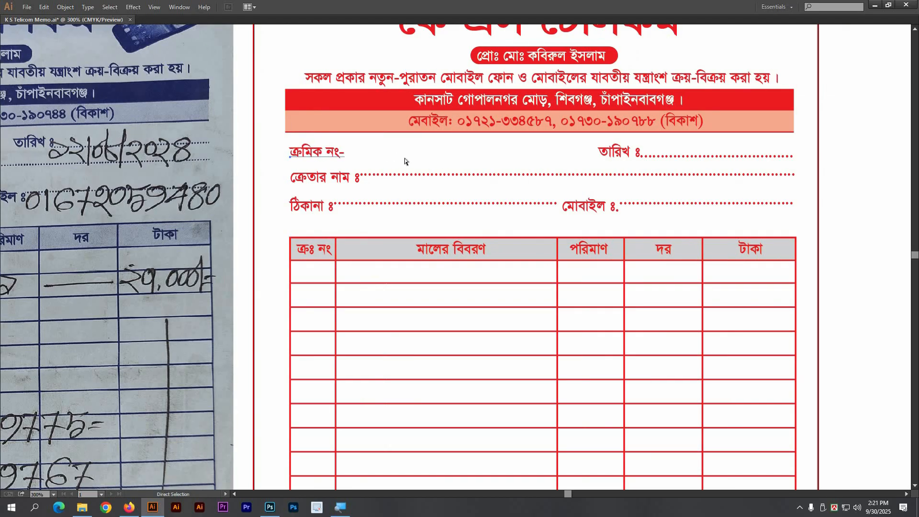
pyautogui.press('Tab')
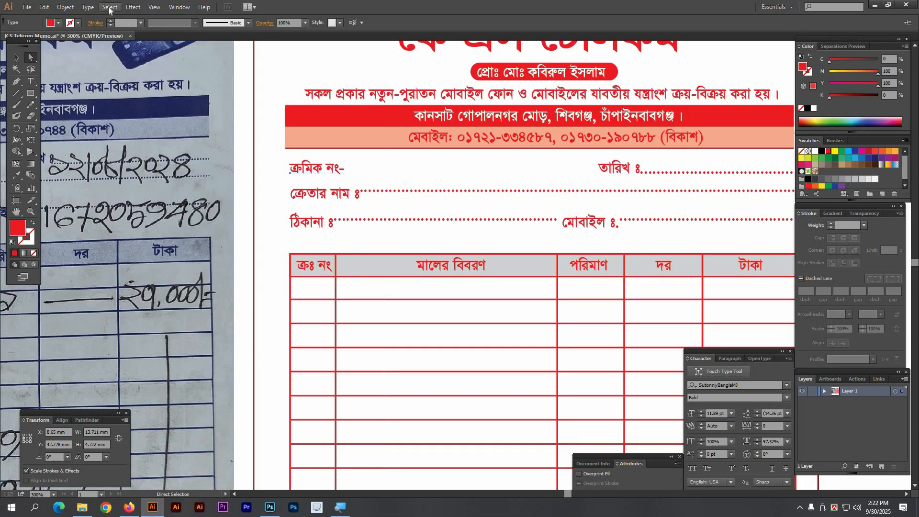
pyautogui.click(109, 8)
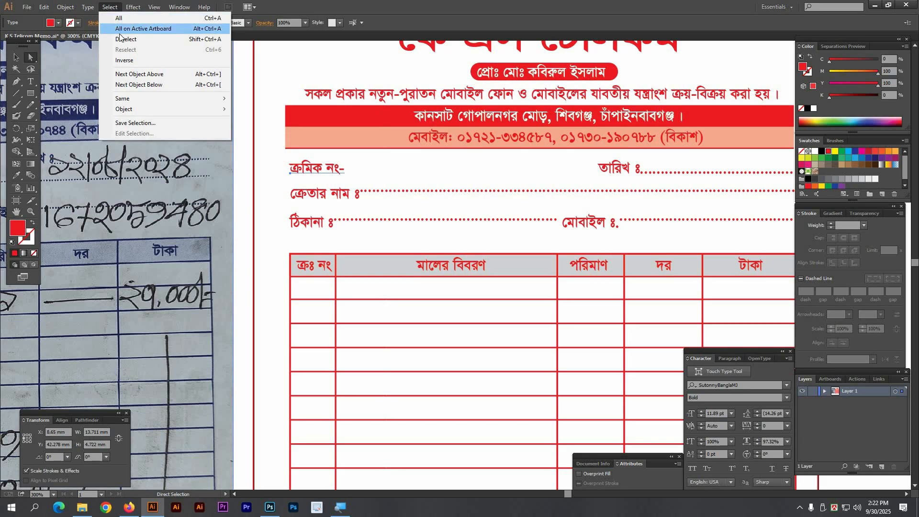
pyautogui.moveTo(122, 99)
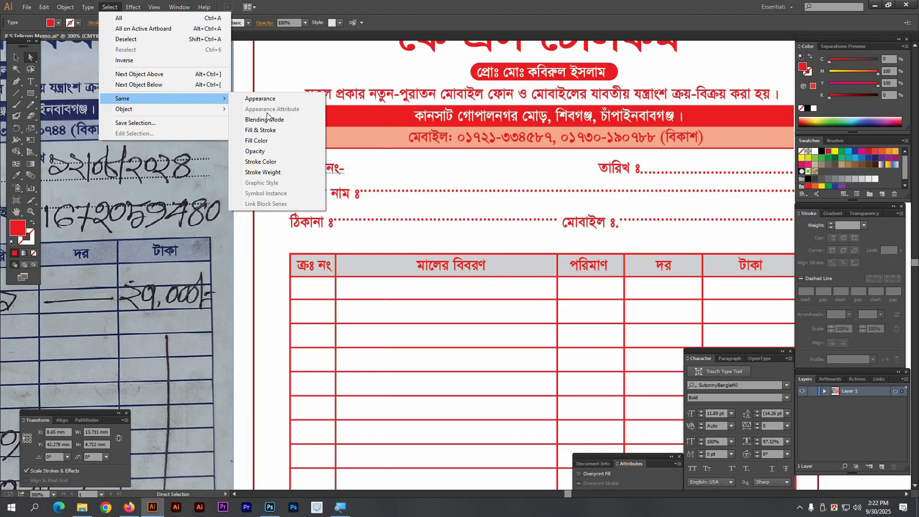
pyautogui.click(265, 131)
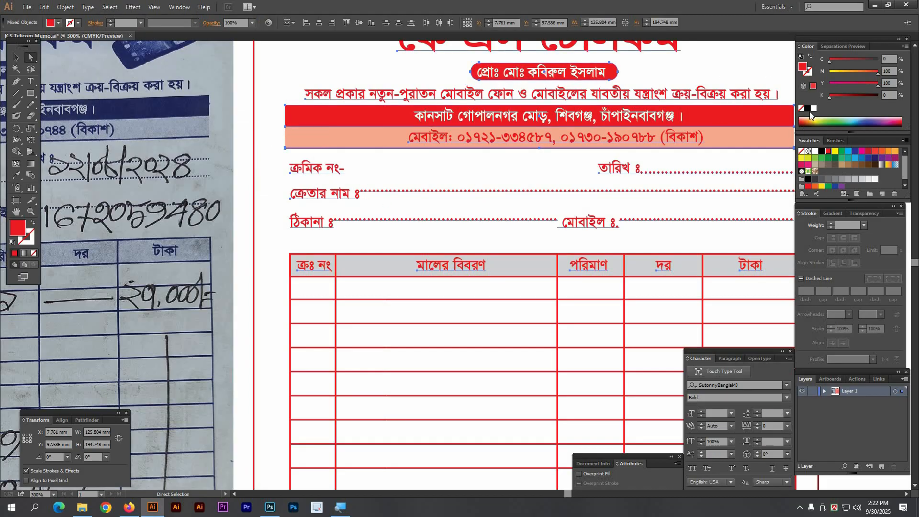
pyautogui.hotkey('ctrl', '-')
pyautogui.hotkey('ctrl', '-')
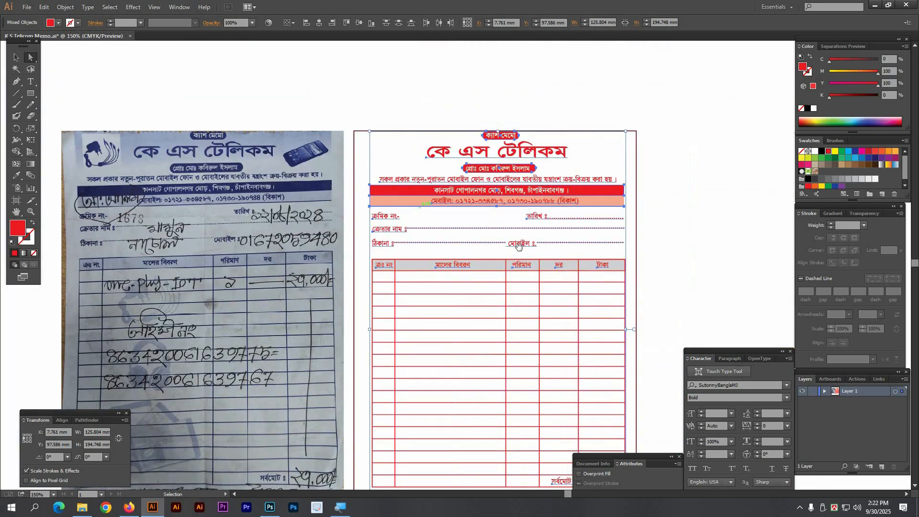
pyautogui.moveTo(540, 243); pyautogui.dragTo(425, 214)
pyautogui.hotkey('ctrl', 'x')
pyautogui.hotkey('ctrl', 'z')
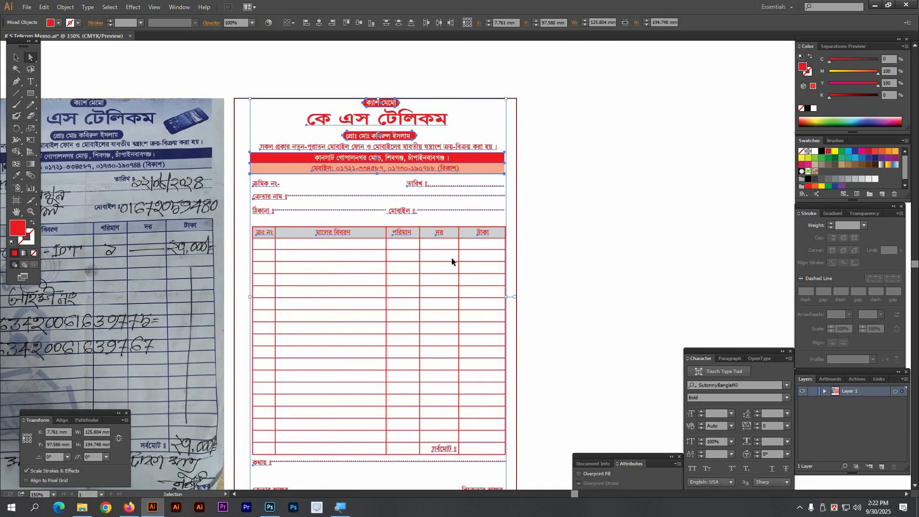
pyautogui.hotkey('ctrl', 'x')
pyautogui.hotkey('ctrl', 'z')
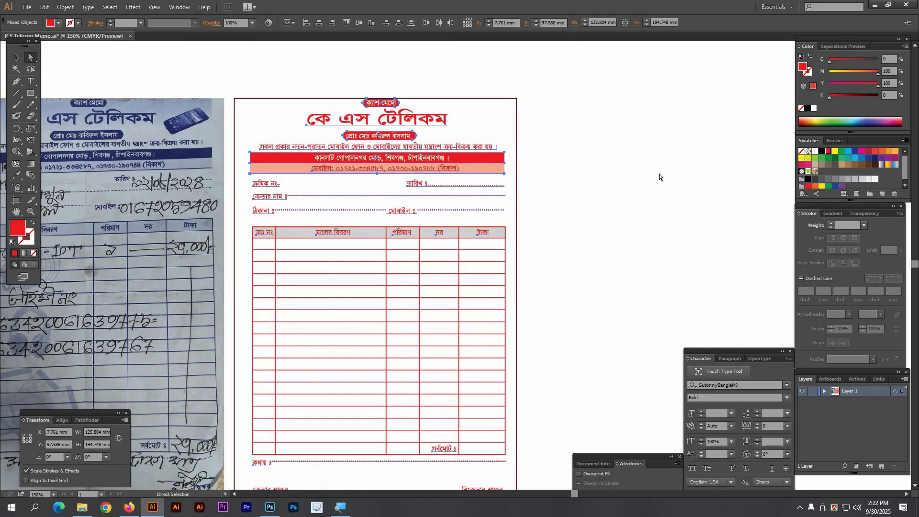
# Step: Recolour the selected header artwork black and zoom in on the memo header
pyautogui.click(806, 109)
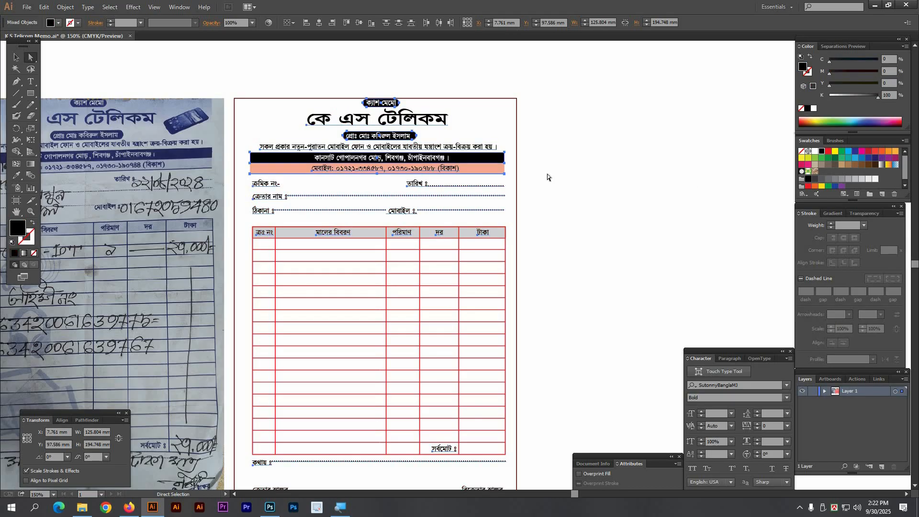
pyautogui.click(190, 77)
pyautogui.moveTo(179, 63); pyautogui.dragTo(656, 268)
pyautogui.moveTo(308, 344); pyautogui.dragTo(338, 267)
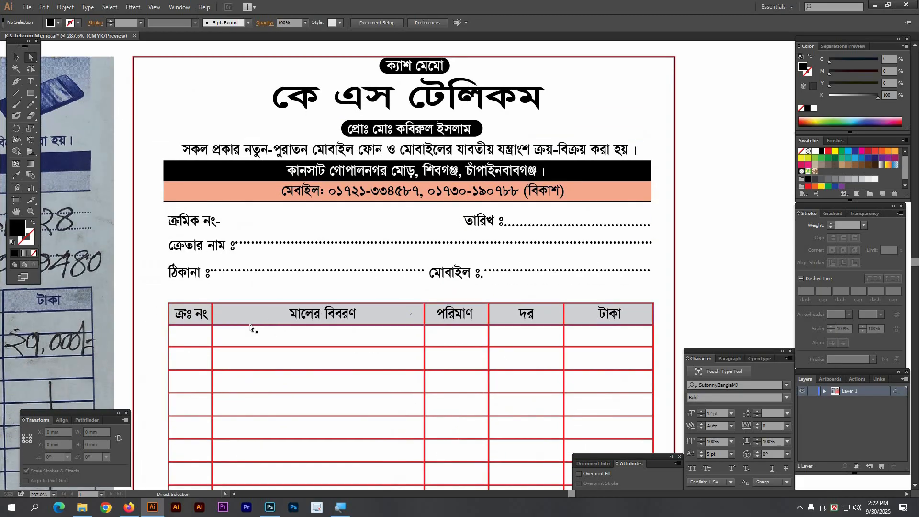
# Step: Make the mobile-number bar light grey with CMYK 0/0/0/20
pyautogui.click(216, 191)
pyautogui.click(824, 73)
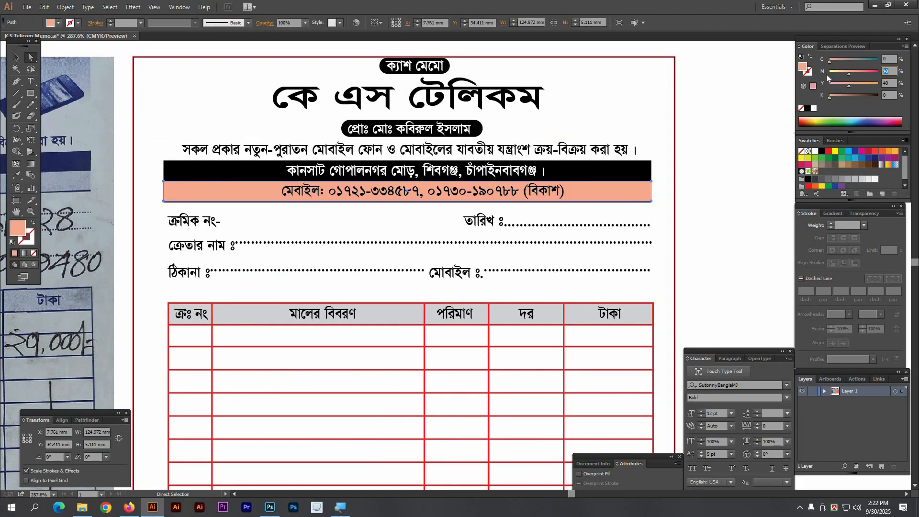
pyautogui.write('0')
pyautogui.press('Tab')
pyautogui.write('0')
pyautogui.press('Tab')
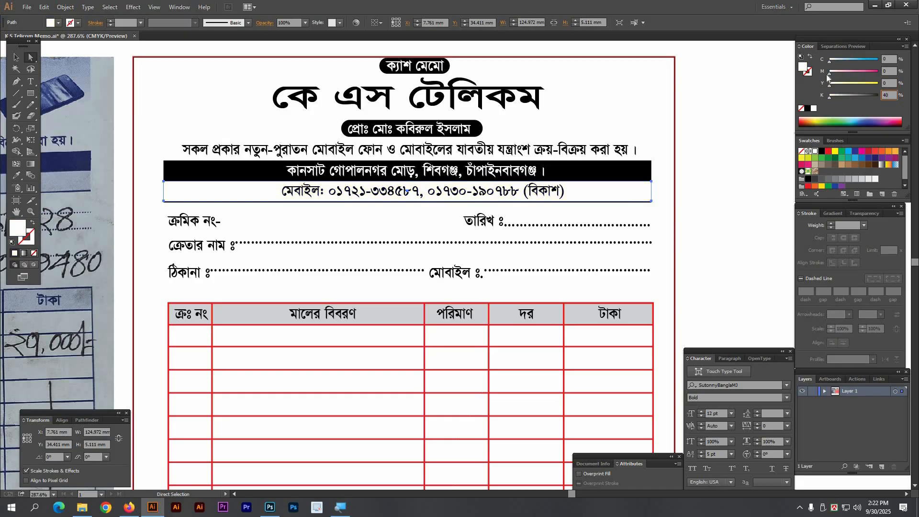
pyautogui.press('Return')
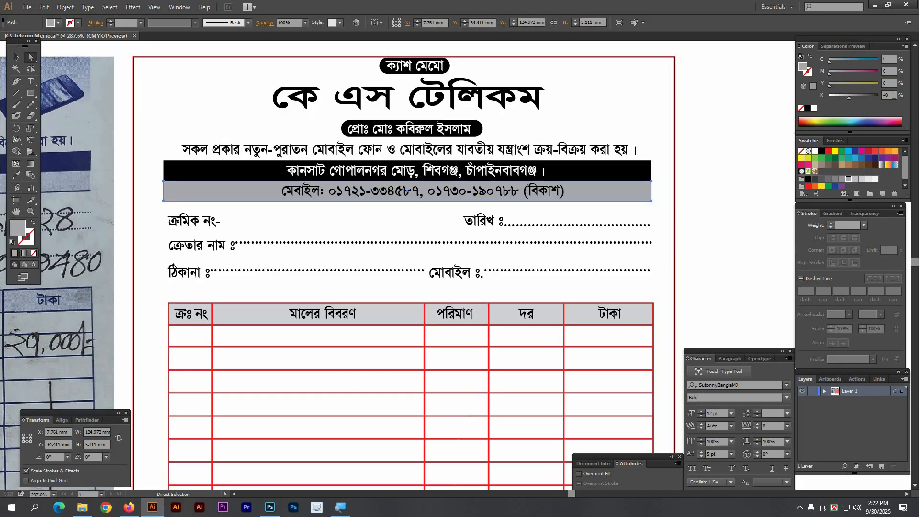
pyautogui.click(893, 94)
pyautogui.press('Return')
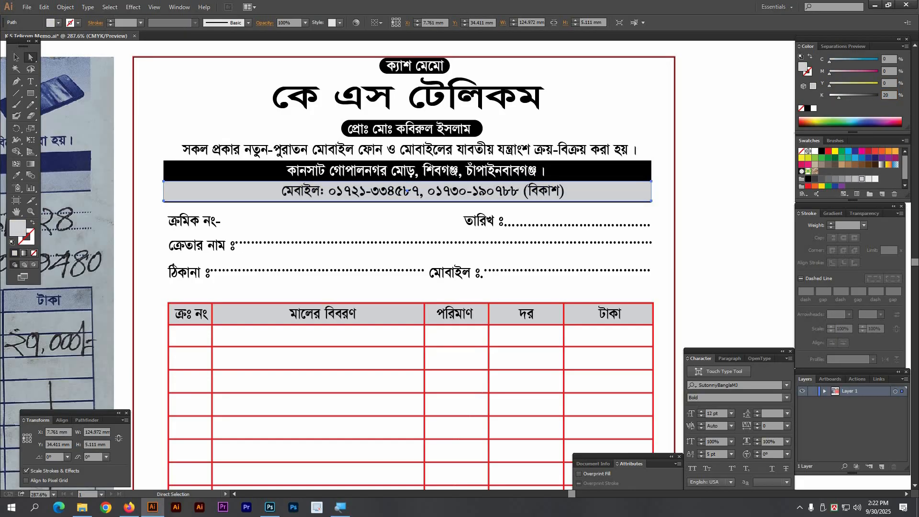
pyautogui.click(734, 222)
# Step: Select all table lines sharing the red stroke colour
pyautogui.moveTo(353, 258); pyautogui.dragTo(369, 213)
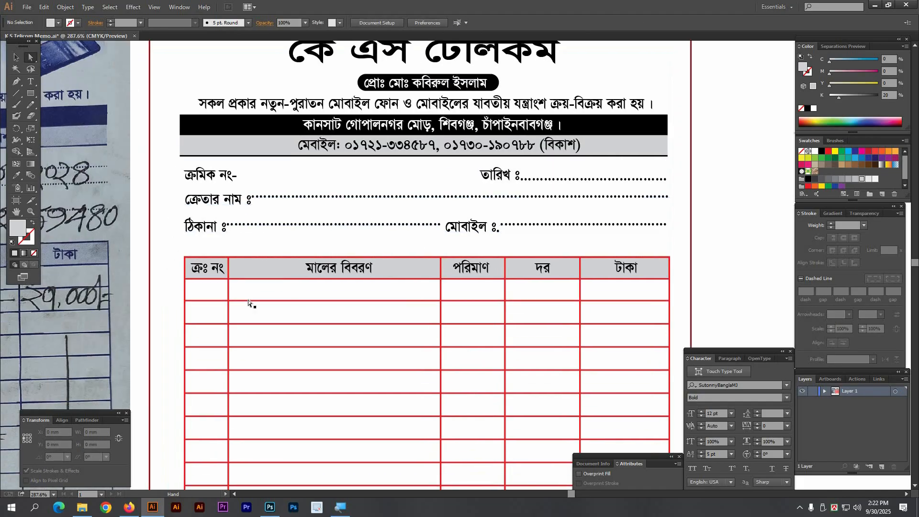
pyautogui.click(252, 301)
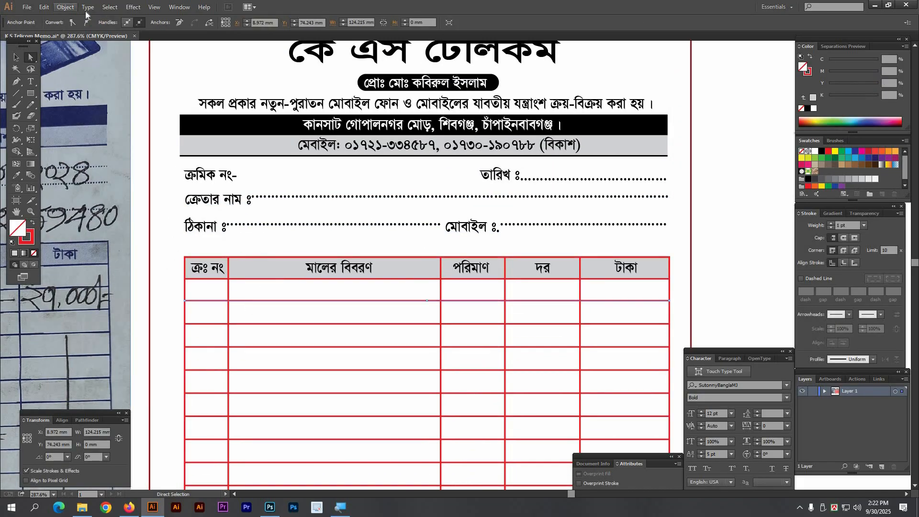
pyautogui.click(110, 7)
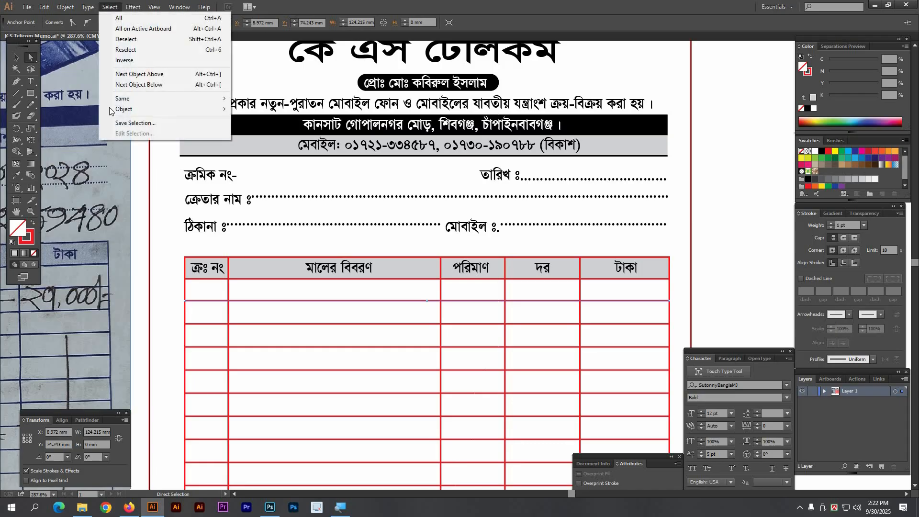
pyautogui.moveTo(181, 99)
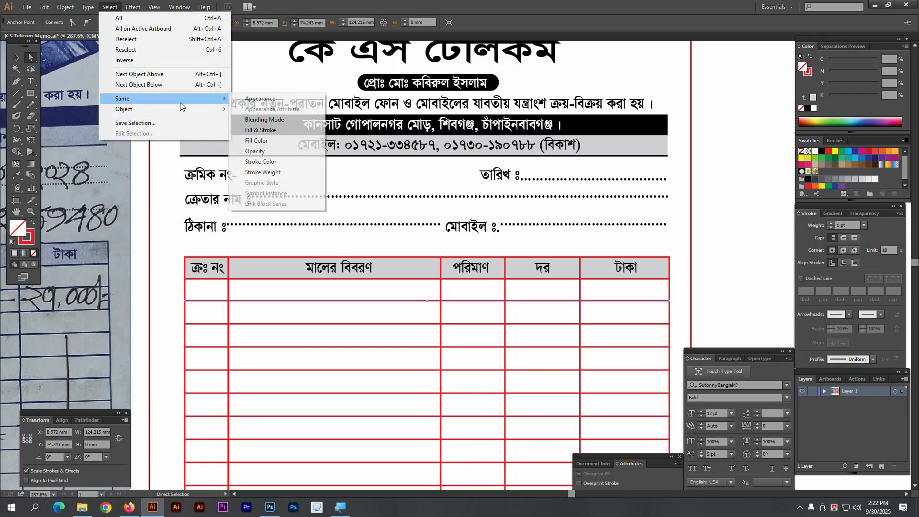
pyautogui.click(276, 164)
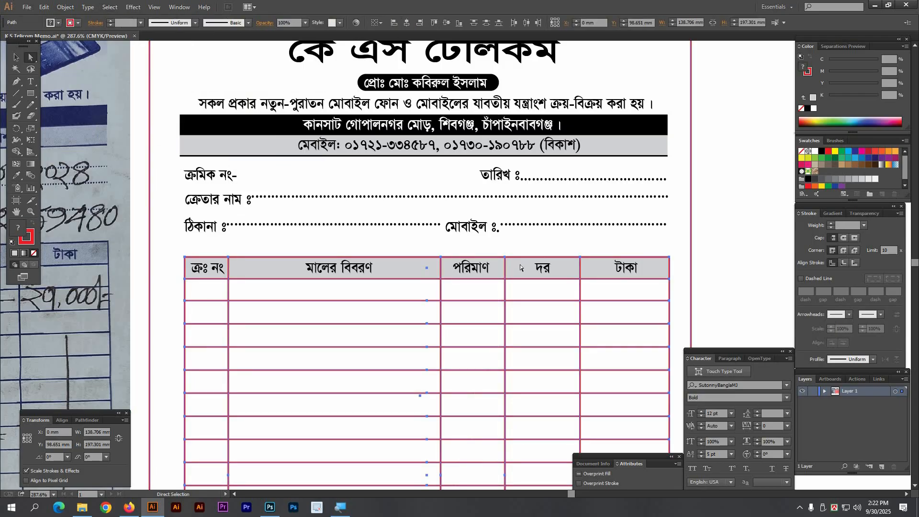
# Step: Set the table lines' stroke to black with a 0.75 pt weight
pyautogui.click(809, 73)
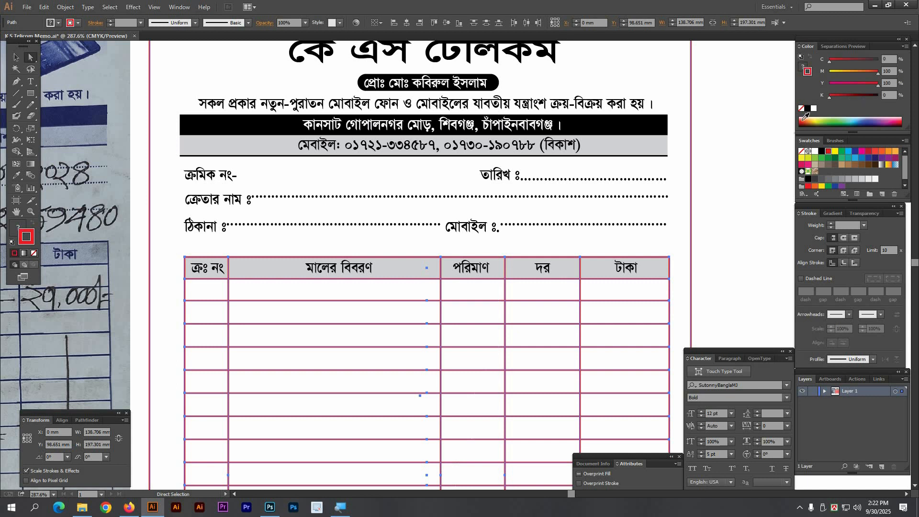
pyautogui.click(808, 109)
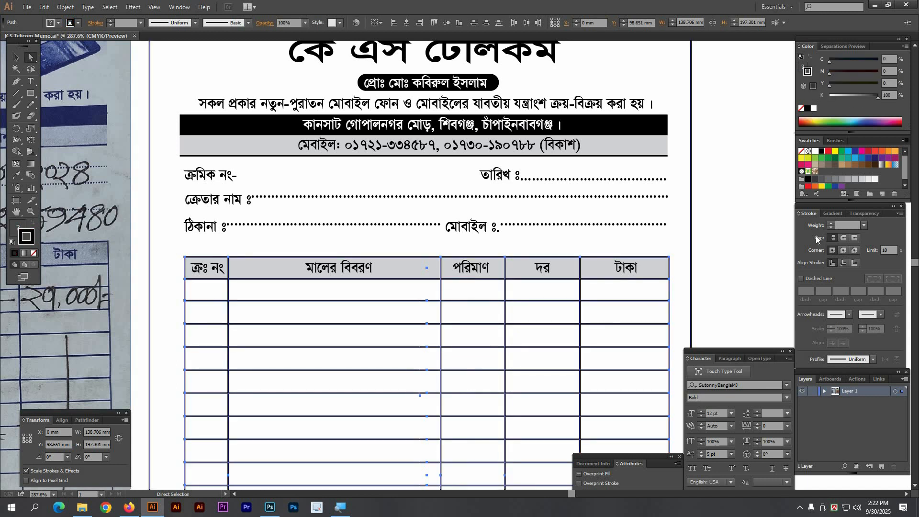
pyautogui.click(848, 225)
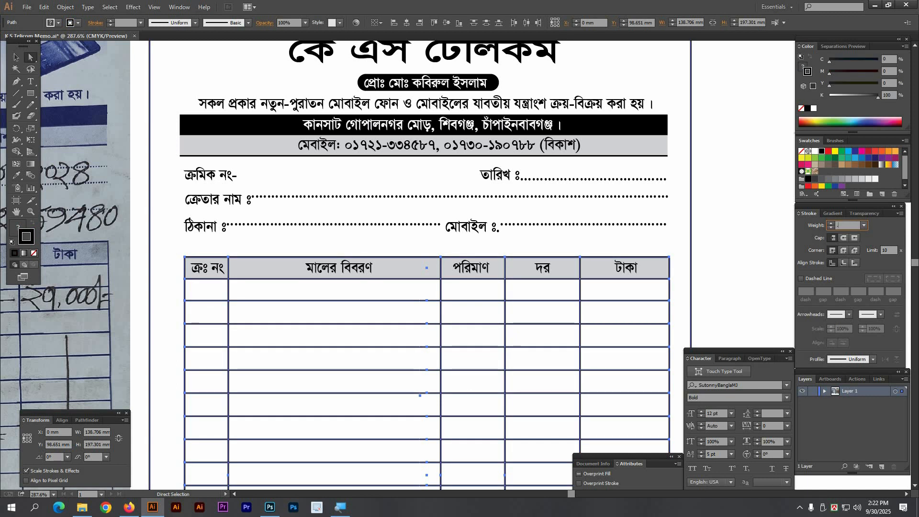
pyautogui.write('.75')
pyautogui.press('Return')
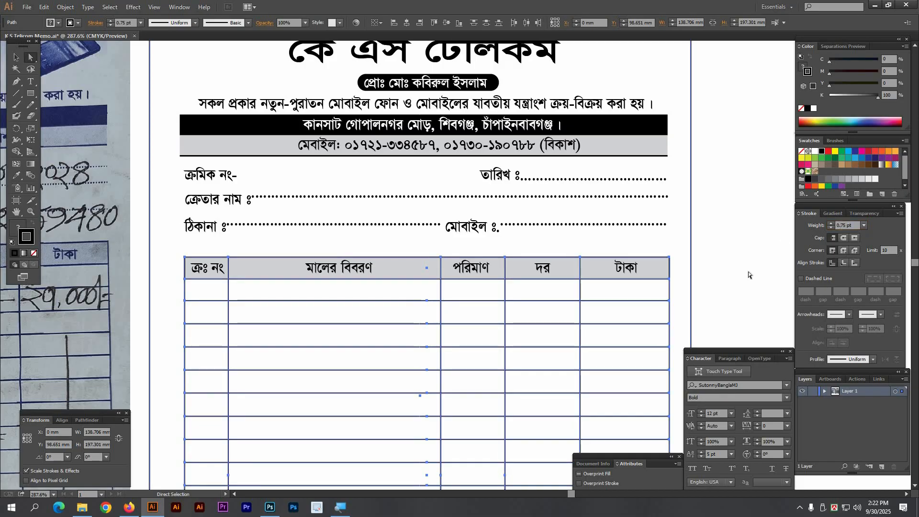
pyautogui.click(730, 284)
pyautogui.press('Tab')
pyautogui.keyDown('ctrl'); pyautogui.keyDown('alt'); pyautogui.click(411, 281); pyautogui.keyUp('alt'); pyautogui.keyUp('ctrl')
pyautogui.keyDown('ctrl'); pyautogui.keyDown('alt'); pyautogui.click(410, 281); pyautogui.keyUp('alt'); pyautogui.keyUp('ctrl')
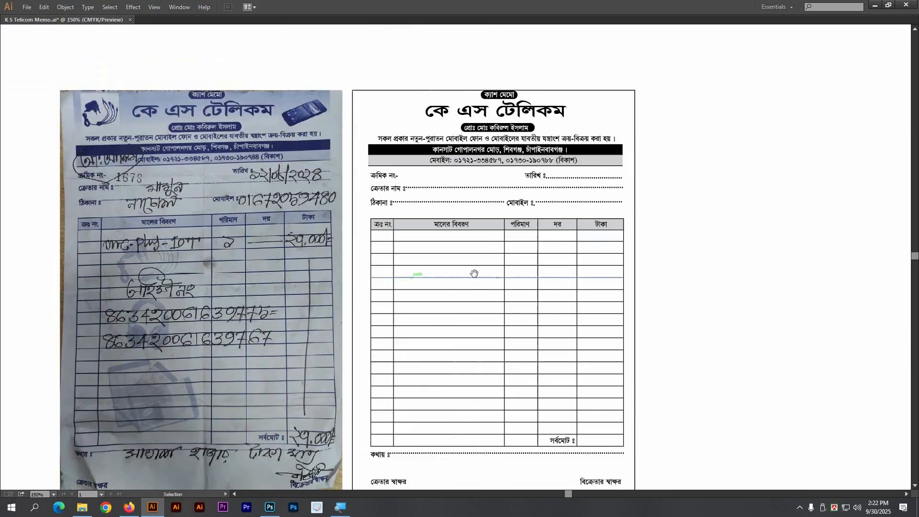
# Step: Compare the redrawn memo beside the photo, then switch to Firefox and close the photo viewer
pyautogui.moveTo(474, 273); pyautogui.dragTo(445, 243)
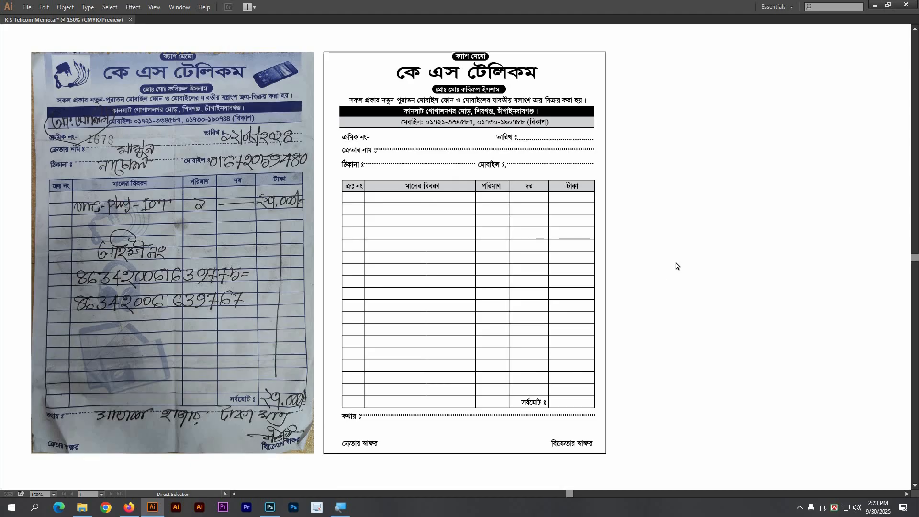
pyautogui.moveTo(697, 227); pyautogui.dragTo(695, 238)
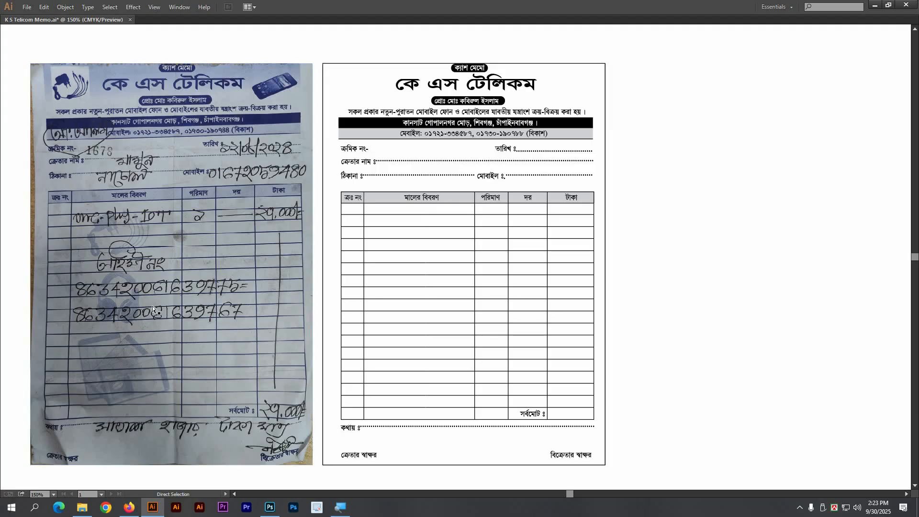
pyautogui.moveTo(671, 247); pyautogui.dragTo(716, 240)
pyautogui.press('Tab')
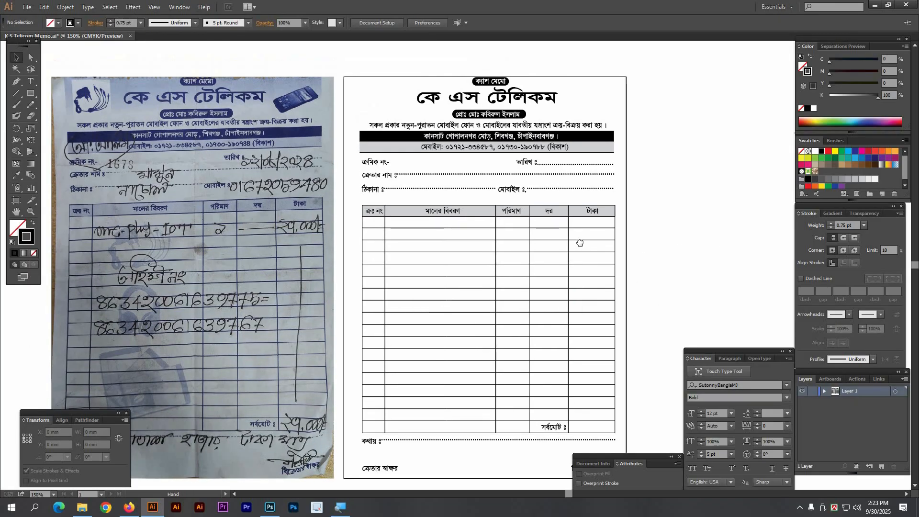
pyautogui.moveTo(580, 243); pyautogui.dragTo(594, 232)
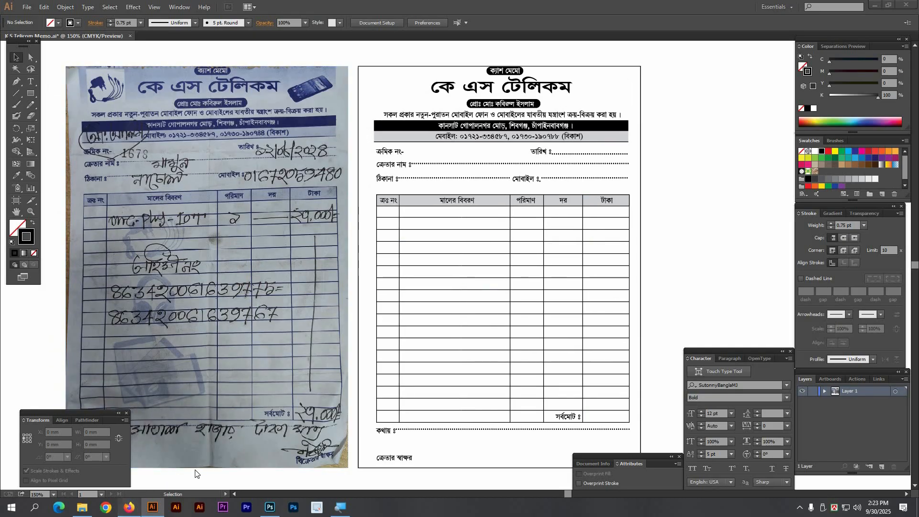
pyautogui.click(130, 508)
pyautogui.click(19, 64)
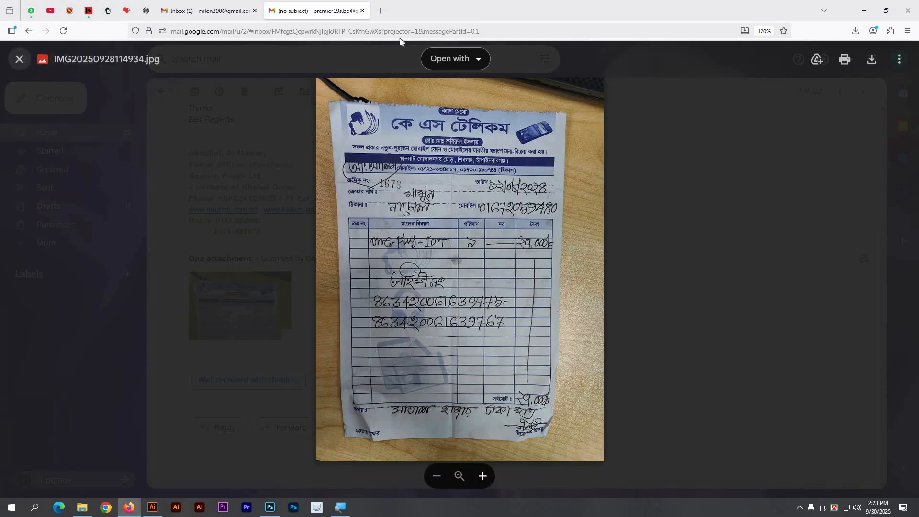
# Step: In a new tab, go to Google and search for 'mobile Charger png'
pyautogui.click(381, 10)
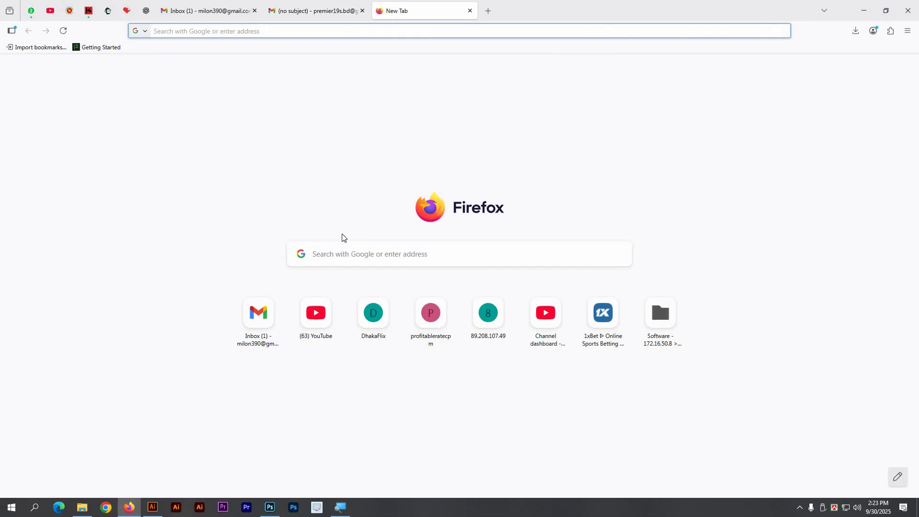
pyautogui.write('g')
pyautogui.press('Return')
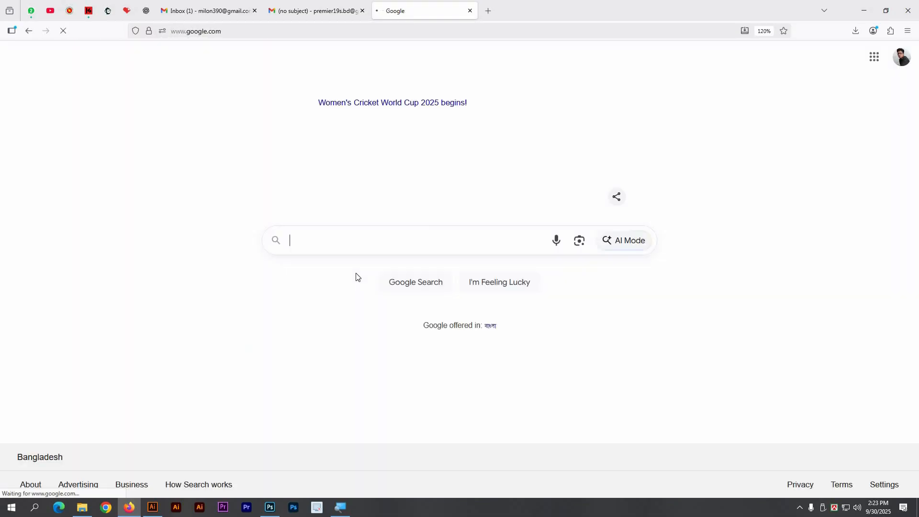
pyautogui.write('Cha')
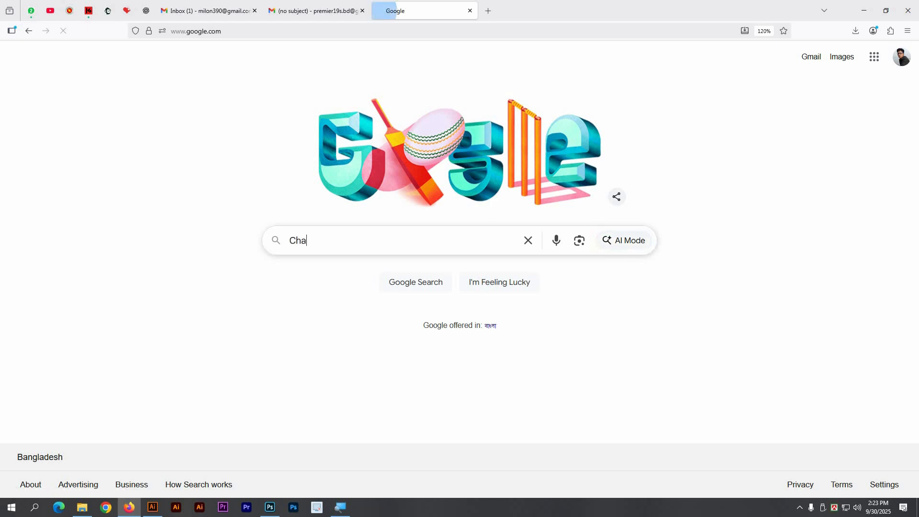
pyautogui.write('rger')
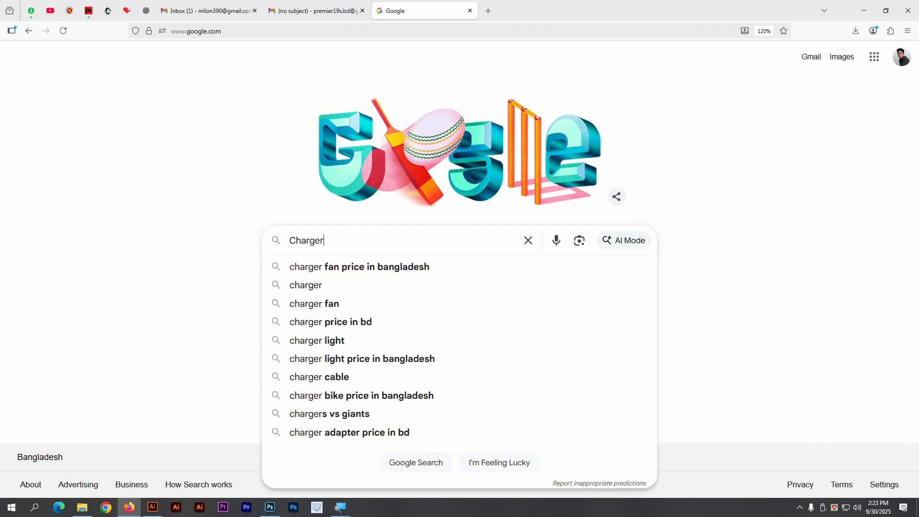
pyautogui.write(' p')
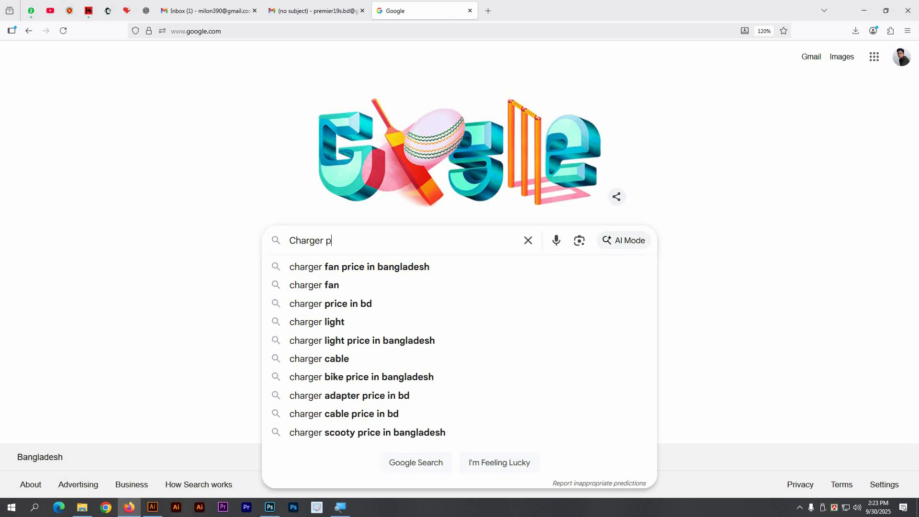
pyautogui.write('ng')
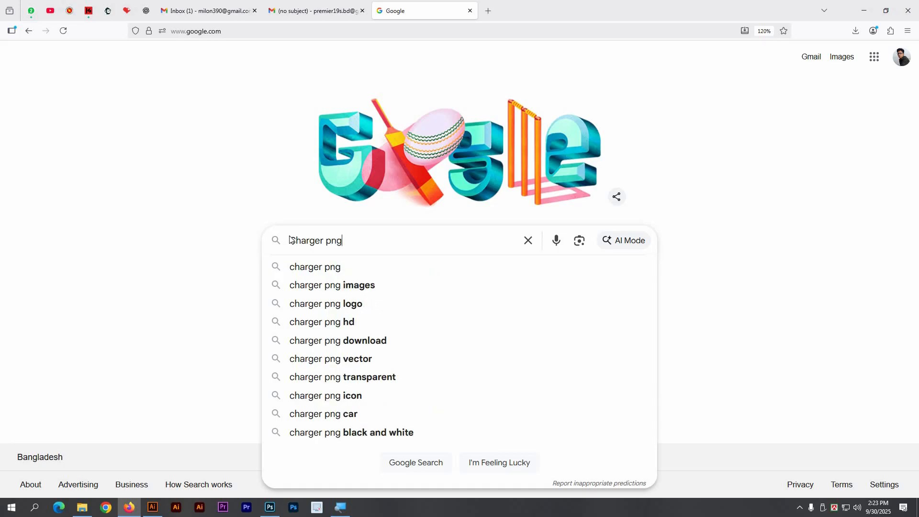
pyautogui.write('mobi')
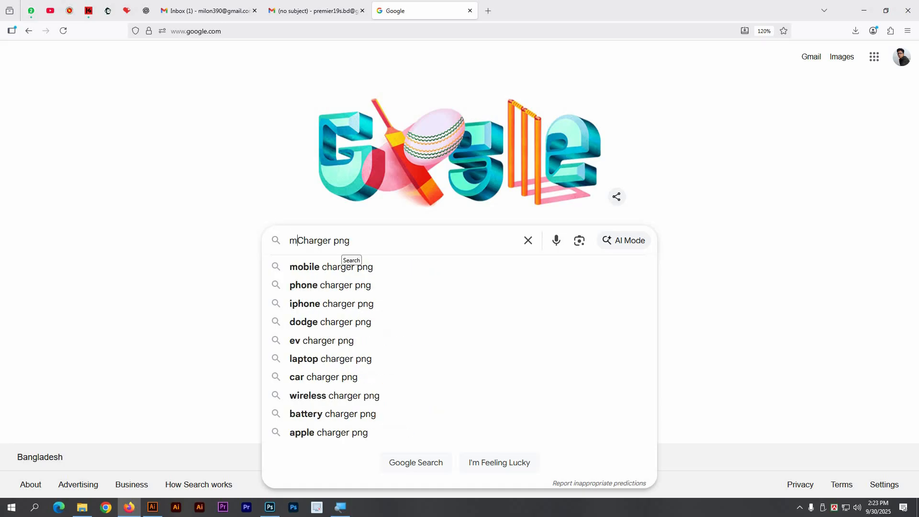
pyautogui.write('le')
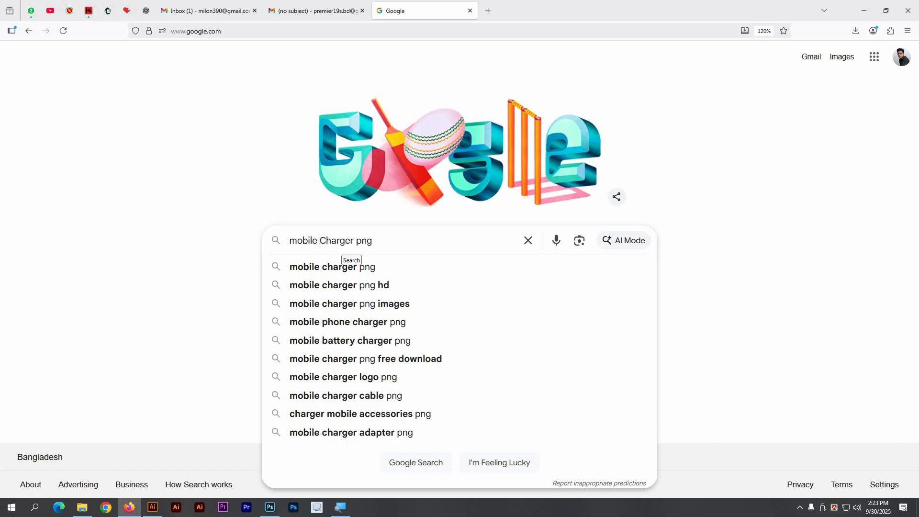
pyautogui.press('Return')
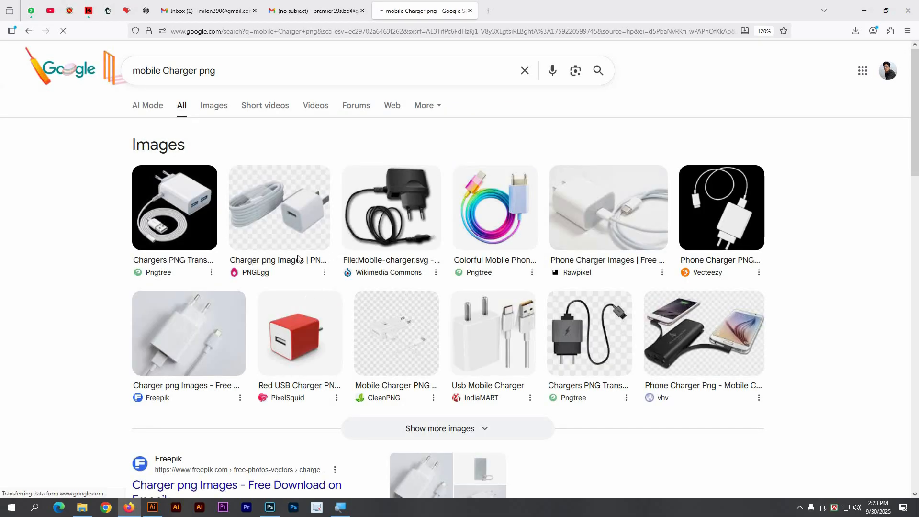
# Step: Browse the Google Images results for mobile charger pictures, glancing back at the memo
pyautogui.click(213, 108)
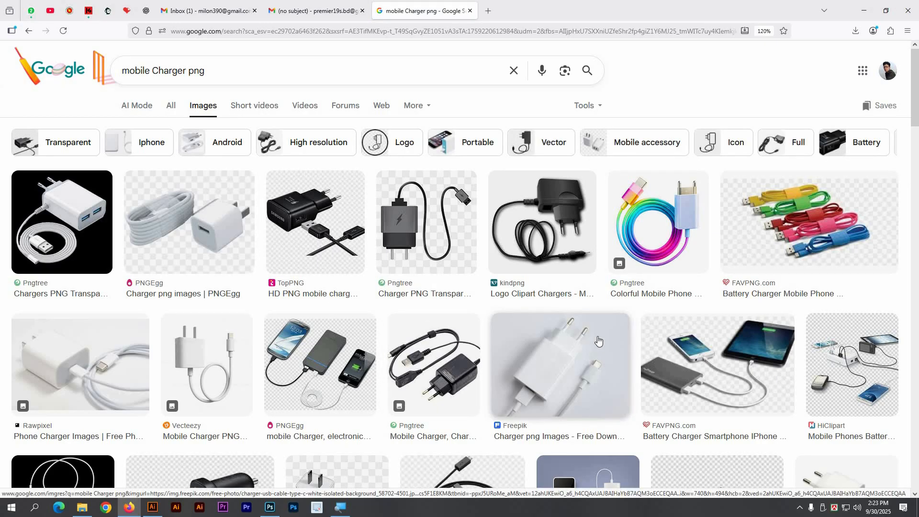
pyautogui.scroll(-8, 566, 331)
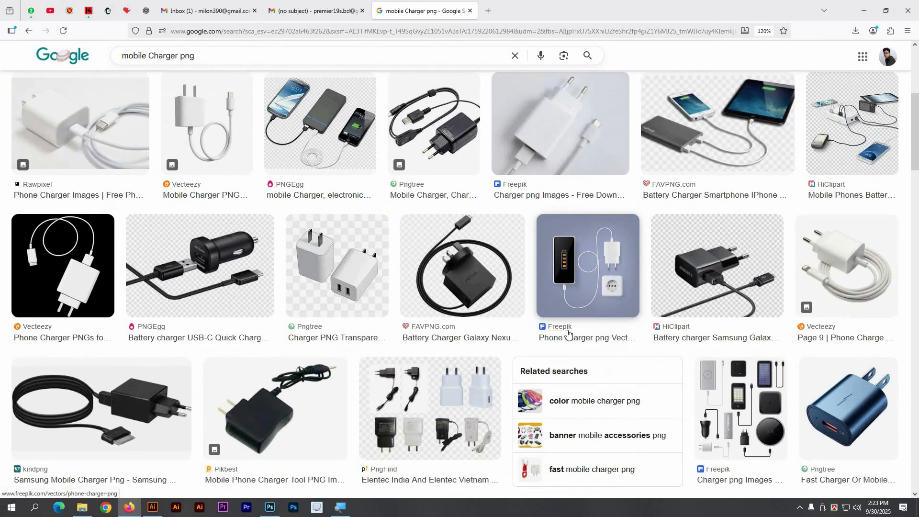
pyautogui.scroll(-1, 569, 335)
pyautogui.hotkey('alt', 'Tab')
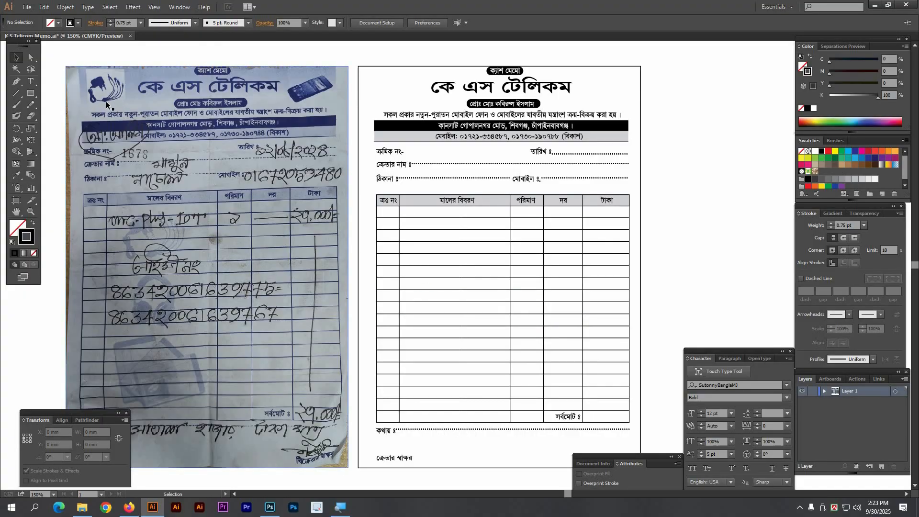
pyautogui.hotkey('alt', 'Tab')
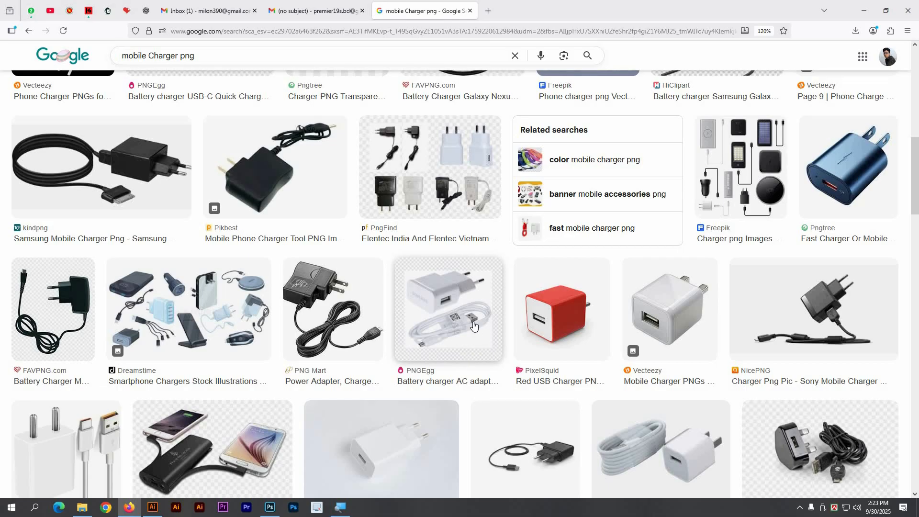
pyautogui.scroll(-5, 473, 326)
pyautogui.scroll(-7, 473, 325)
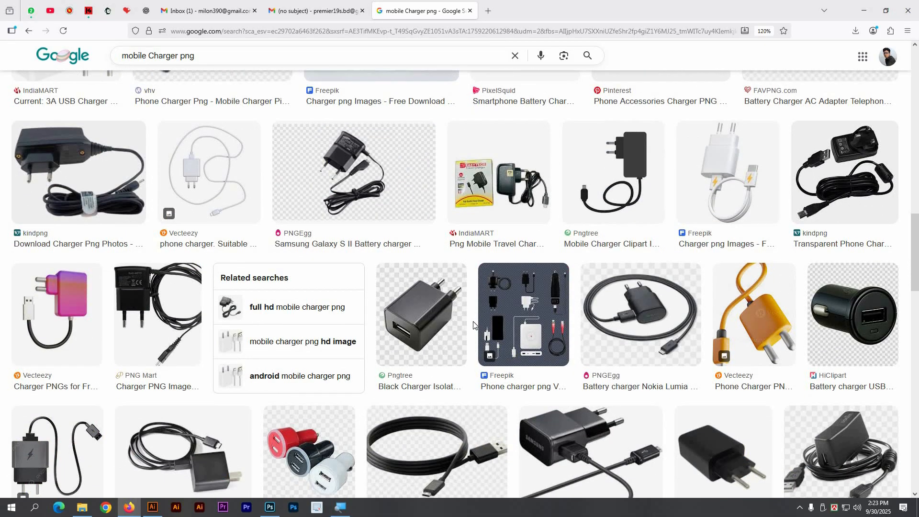
pyautogui.scroll(-9, 474, 320)
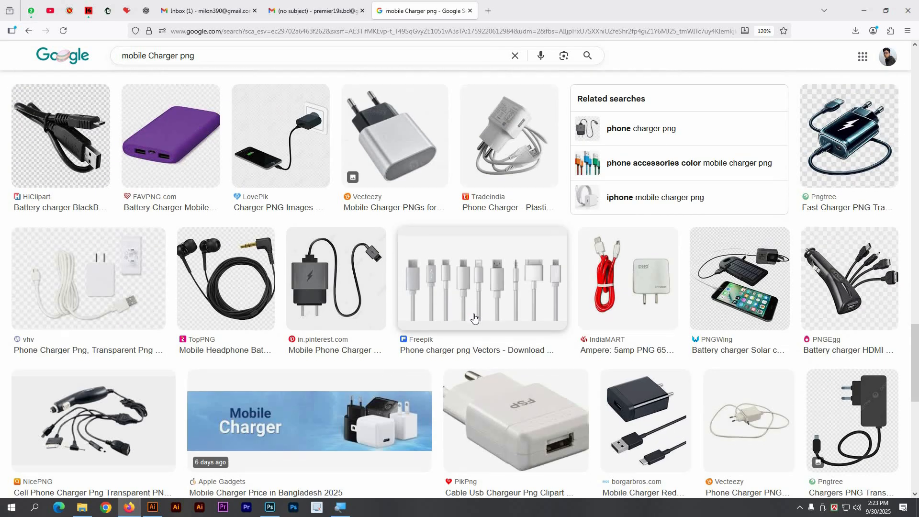
pyautogui.scroll(-4, 474, 318)
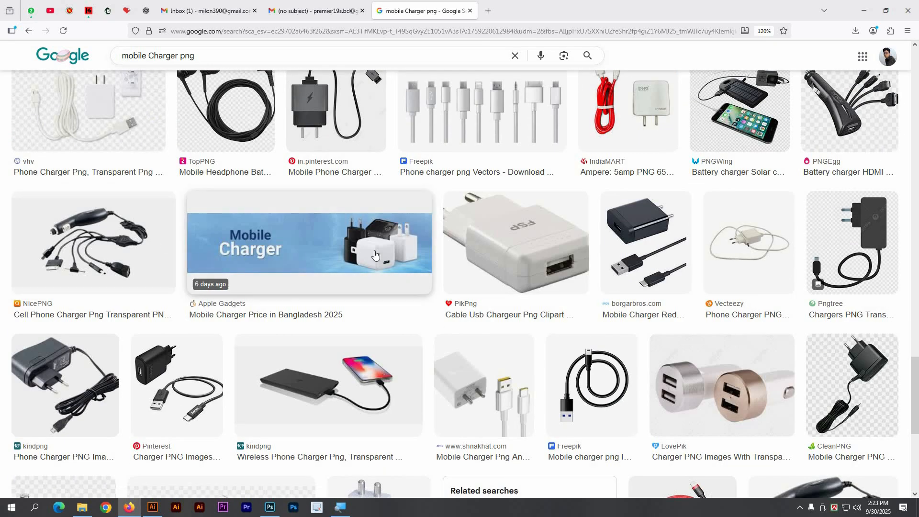
pyautogui.scroll(-3, 335, 249)
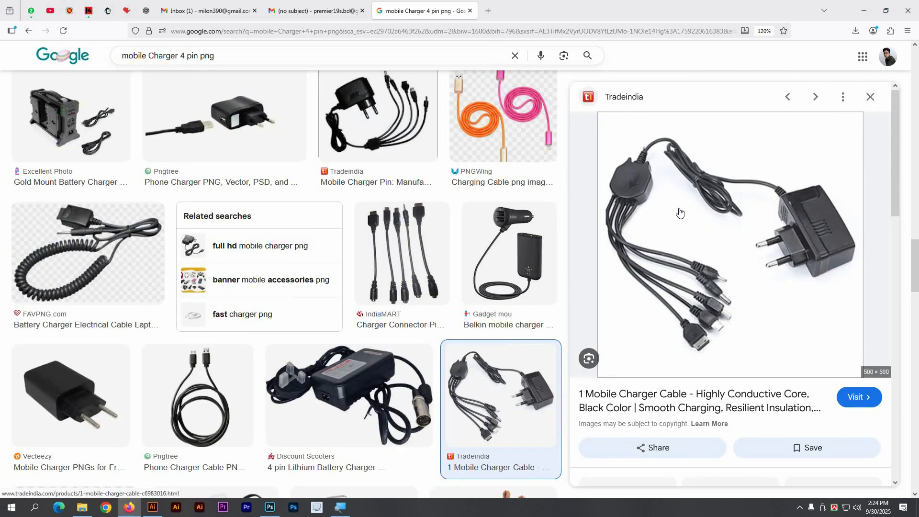
# Step: Open the Tradeindia multi-tip charger cable image alone in a new tab
pyautogui.rightClick(698, 216)
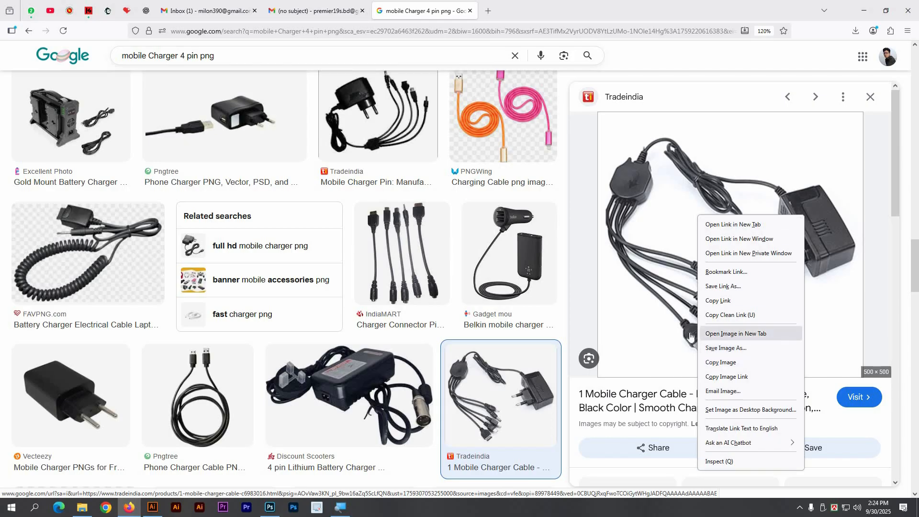
pyautogui.rightClick(653, 176)
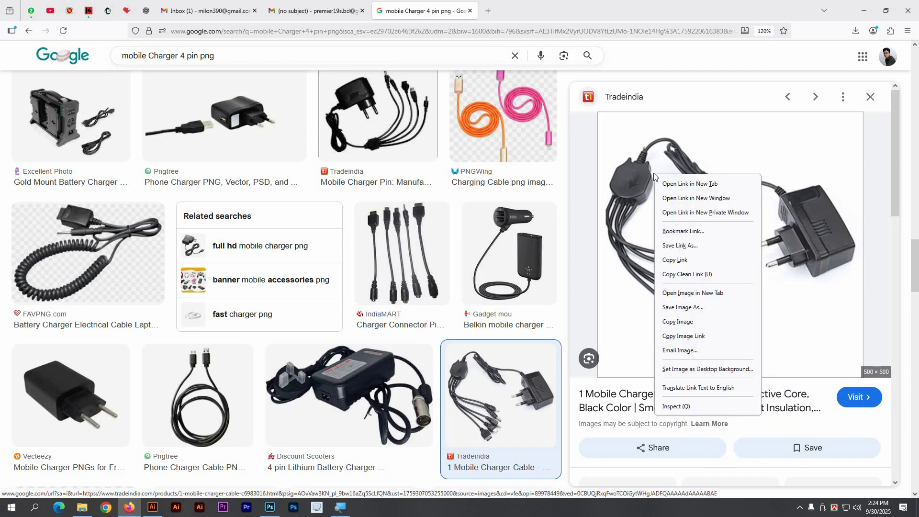
pyautogui.click(701, 294)
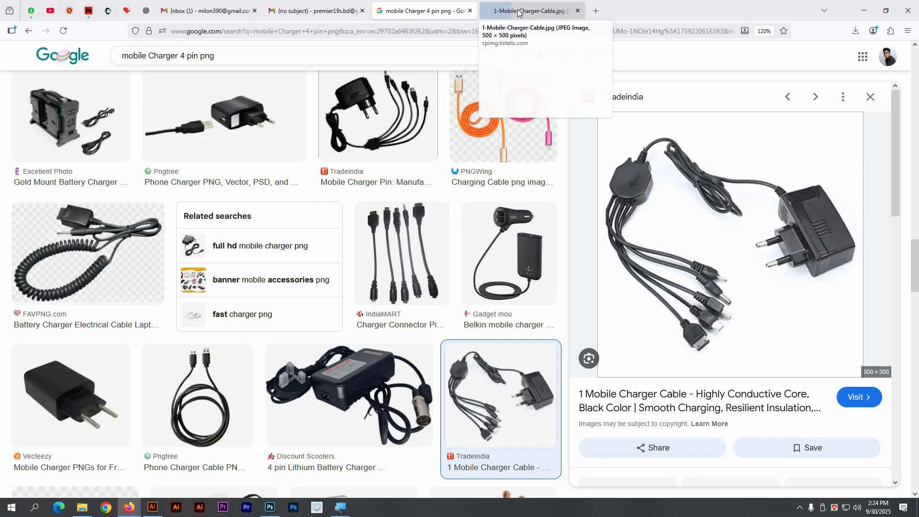
# Step: Save the charger cable image to Downloads as 1-Mobile-Charger-Cable and close its tab
pyautogui.click(518, 12)
pyautogui.rightClick(423, 240)
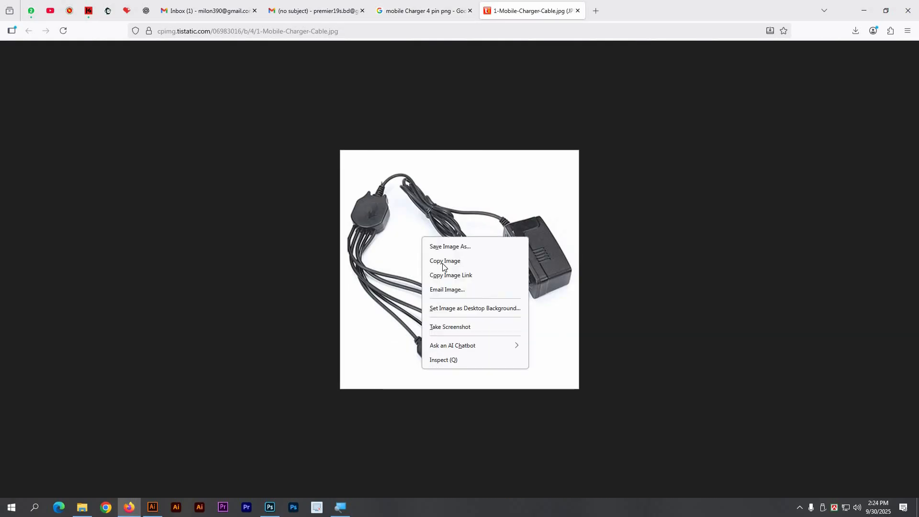
pyautogui.click(460, 247)
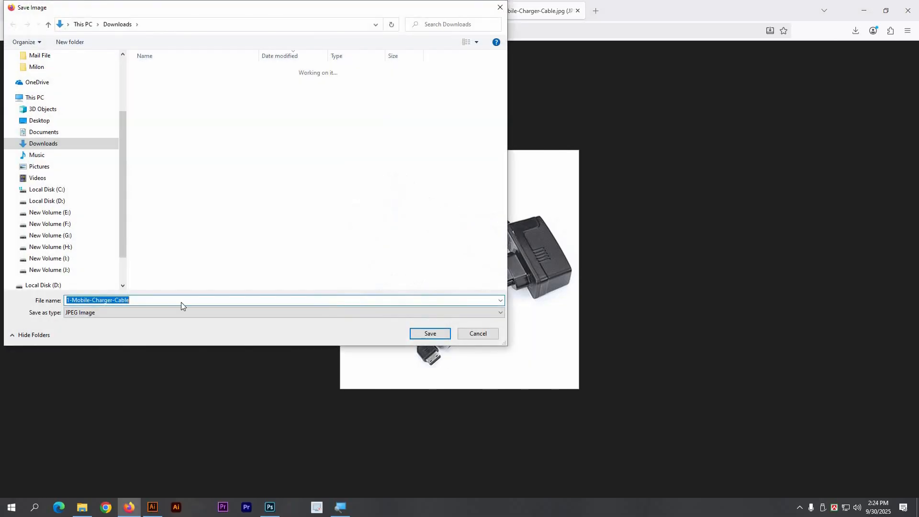
pyautogui.click(428, 334)
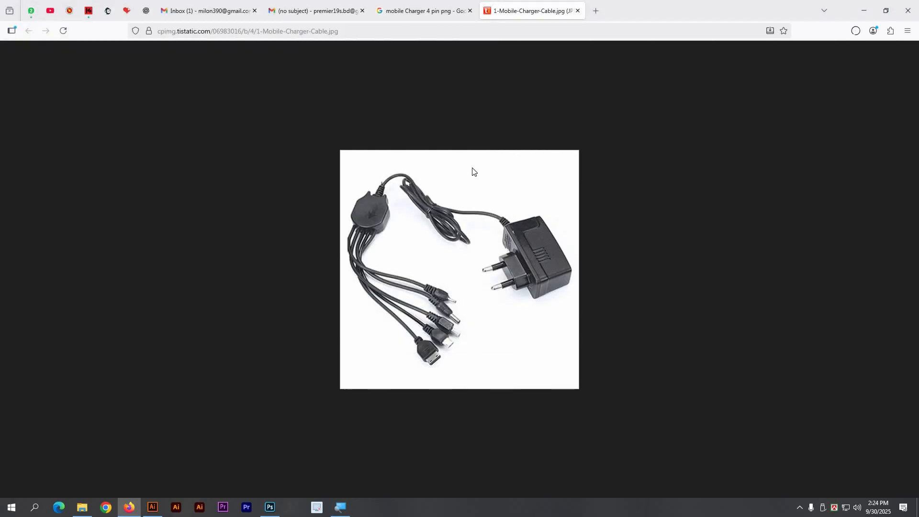
pyautogui.click(577, 11)
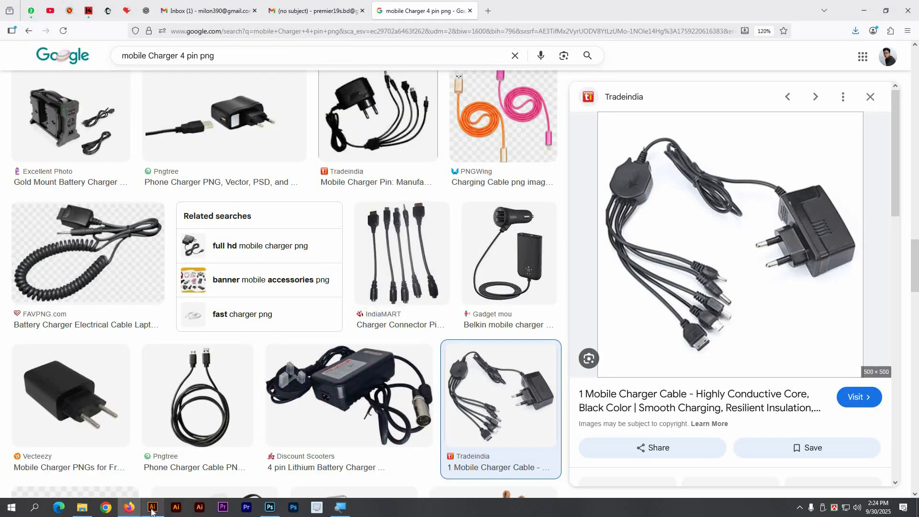
# Step: Glance at the Illustrator memo, then select 'Charger 4 pin' in the search query
pyautogui.click(152, 507)
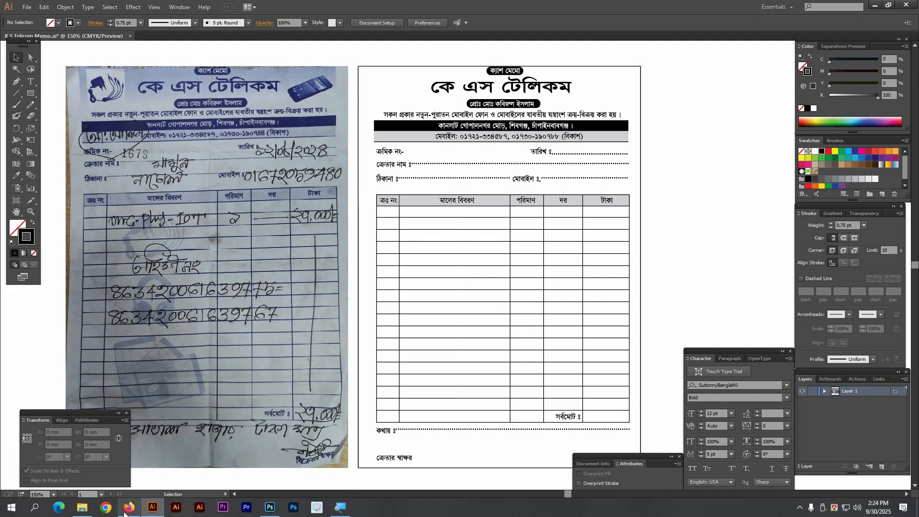
pyautogui.click(129, 508)
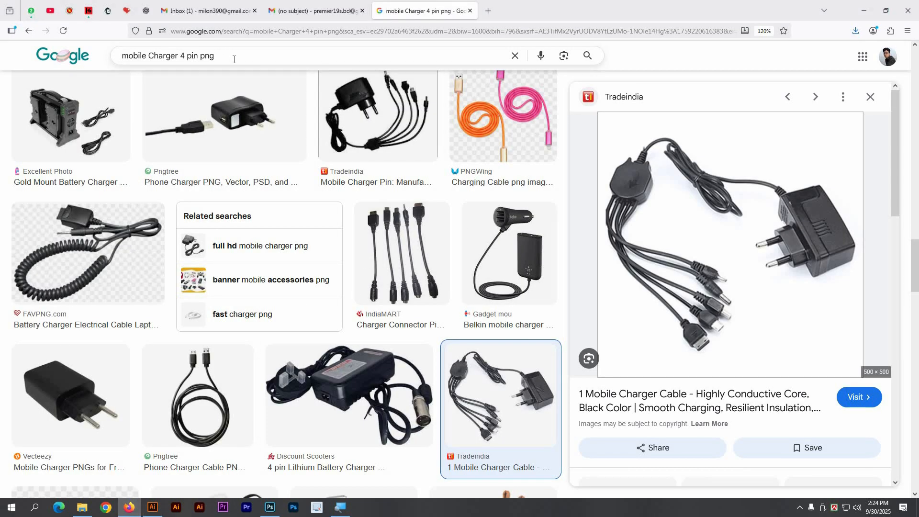
pyautogui.moveTo(234, 59); pyautogui.dragTo(151, 57)
pyautogui.click(200, 57)
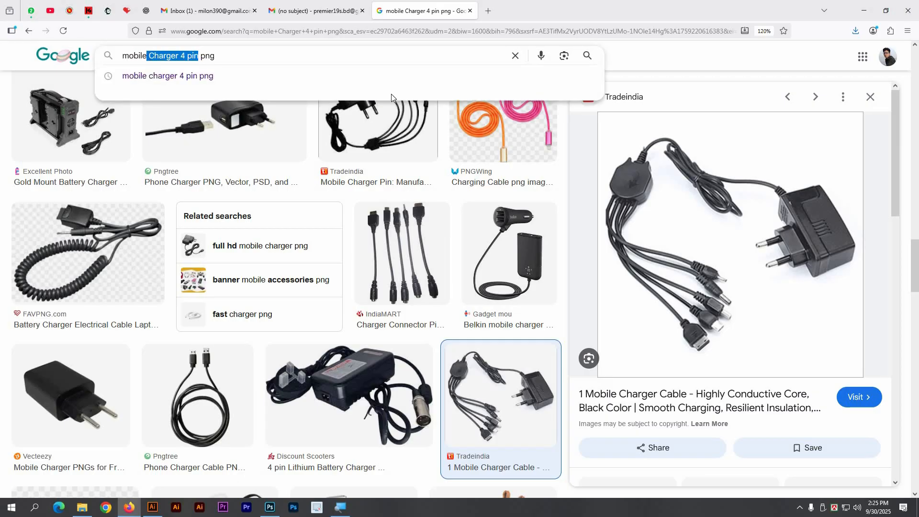
# Step: Search images for 'mobile png' and preview the PurePNG touch-screen phone image
pyautogui.press('BackSpace')
pyautogui.press('Return')
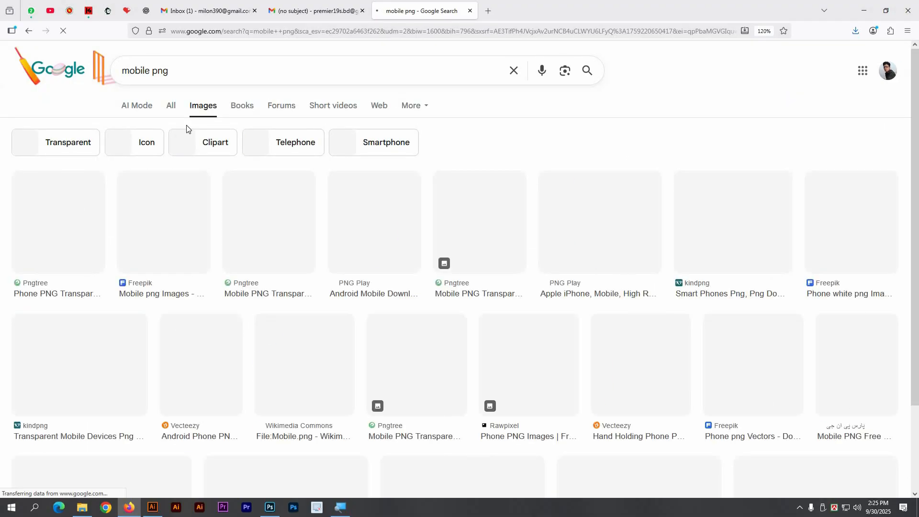
pyautogui.scroll(-1, 509, 299)
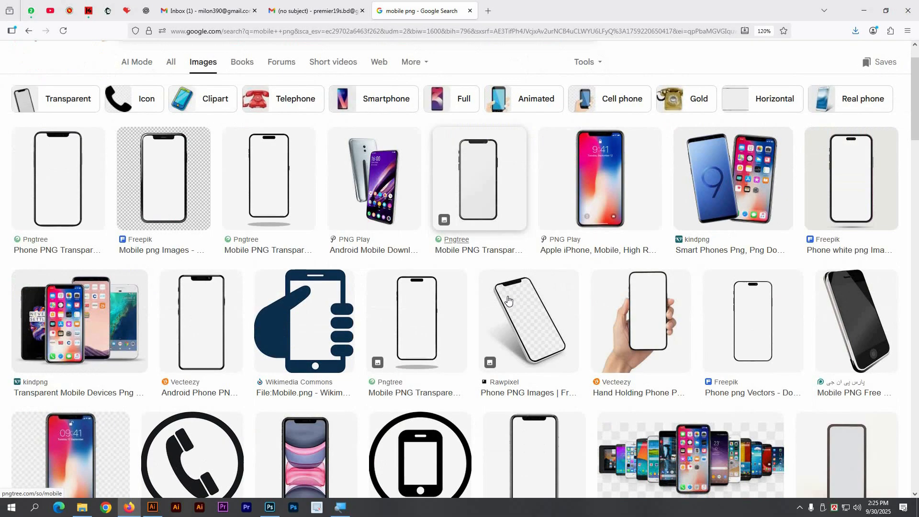
pyautogui.scroll(-6, 509, 300)
pyautogui.scroll(-1, 507, 298)
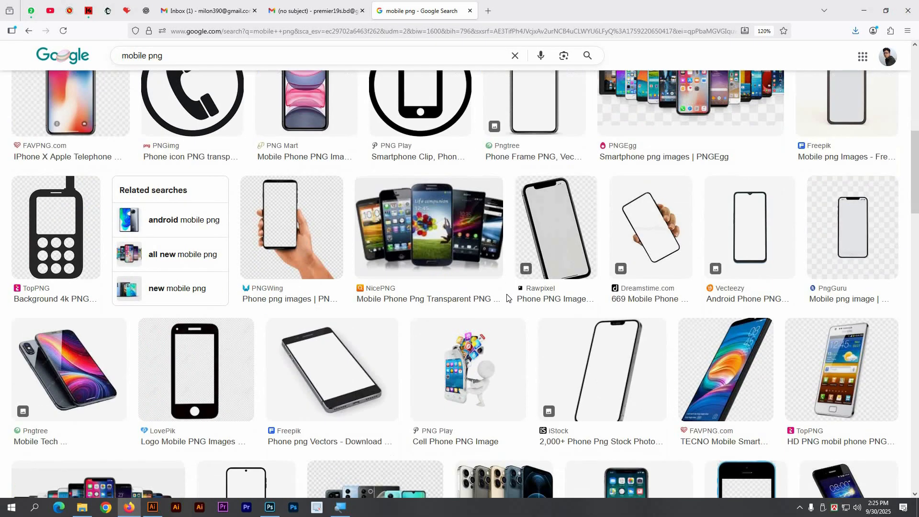
pyautogui.scroll(-3, 507, 298)
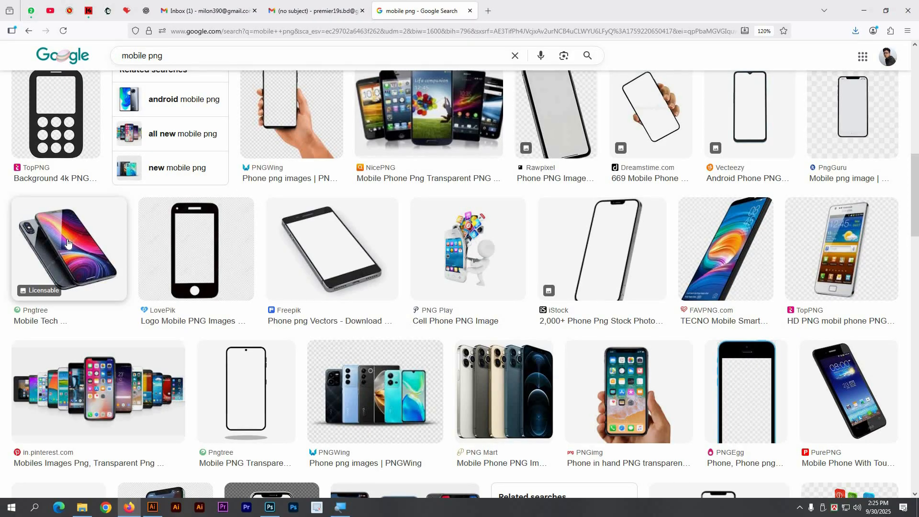
pyautogui.click(852, 393)
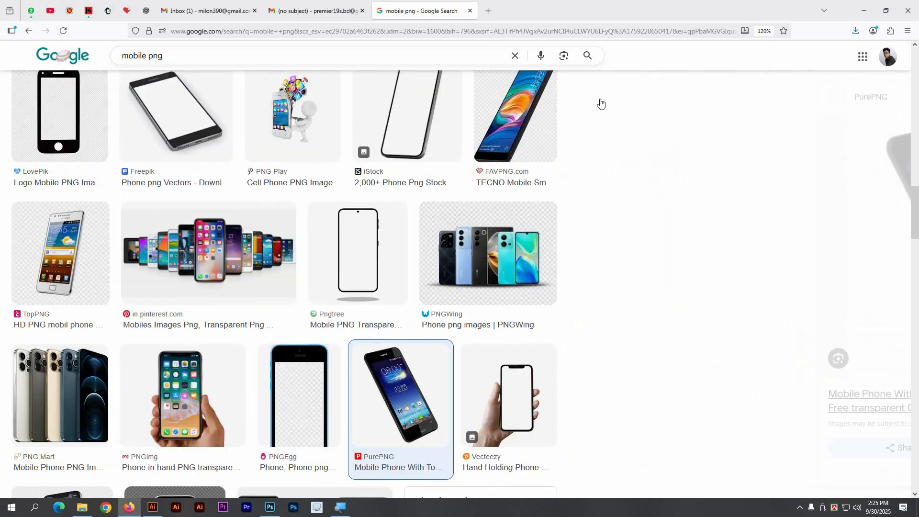
pyautogui.hotkey('alt', 'Tab')
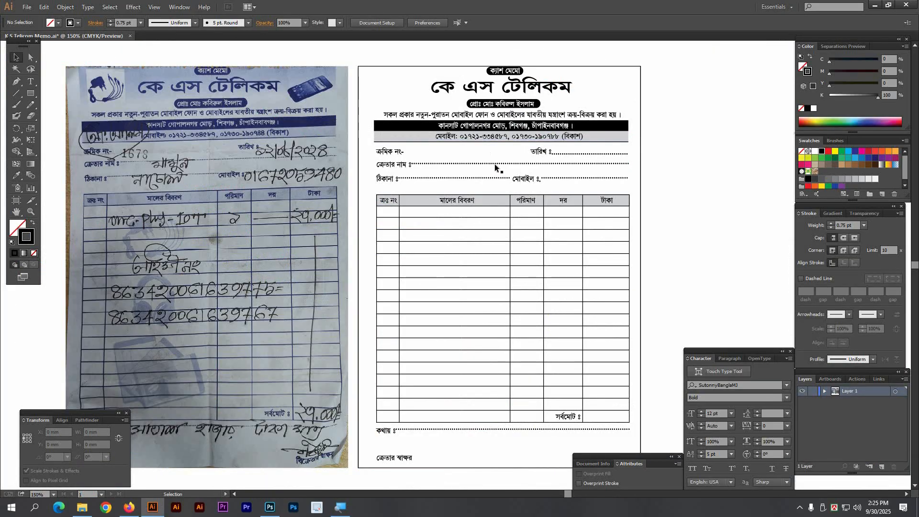
pyautogui.hotkey('alt', 'Tab')
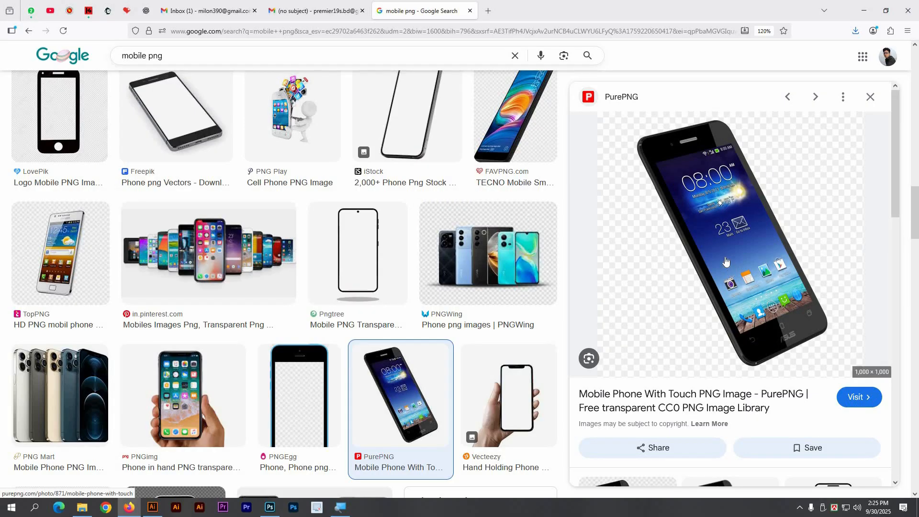
# Step: Open the phone image in its own tab, save it as PNG in Downloads, and close the tab
pyautogui.rightClick(711, 221)
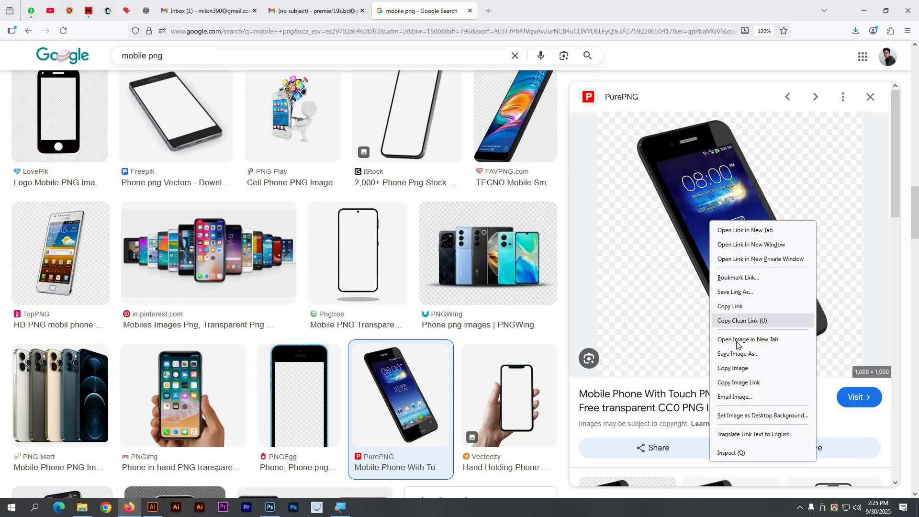
pyautogui.click(736, 341)
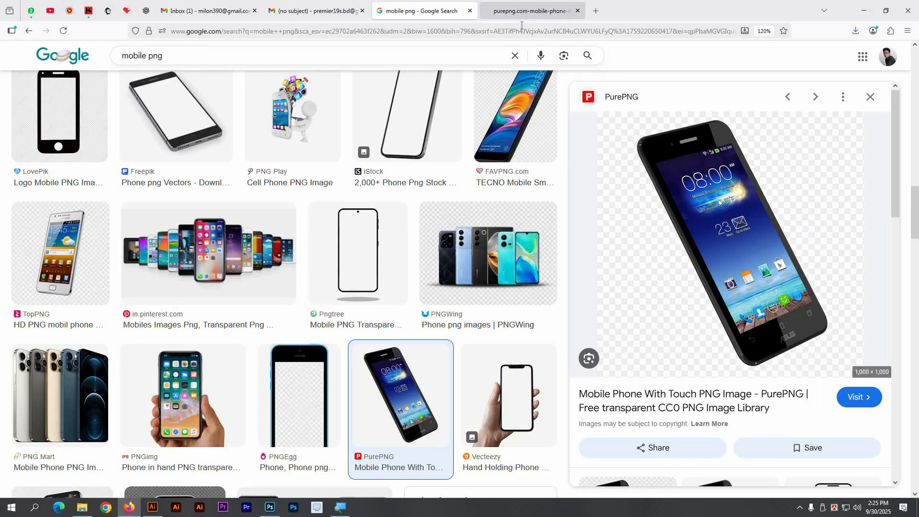
pyautogui.click(524, 11)
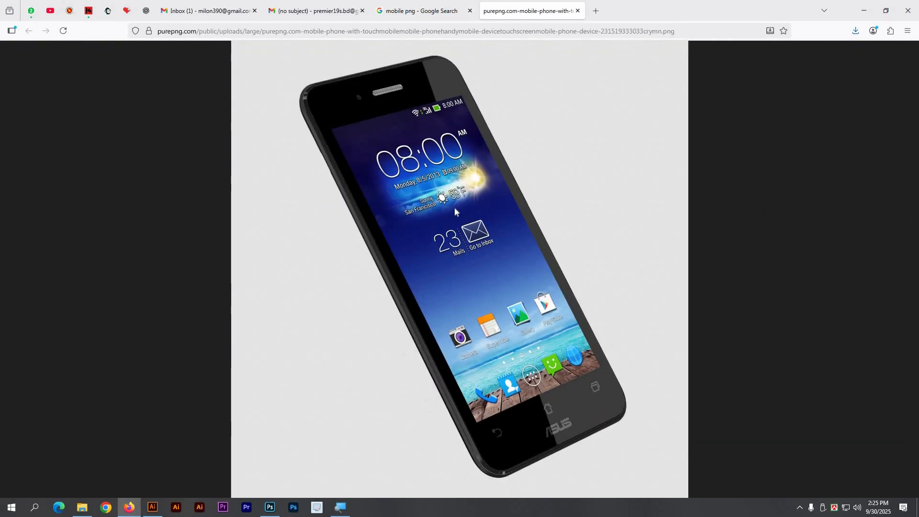
pyautogui.rightClick(455, 209)
pyautogui.click(486, 221)
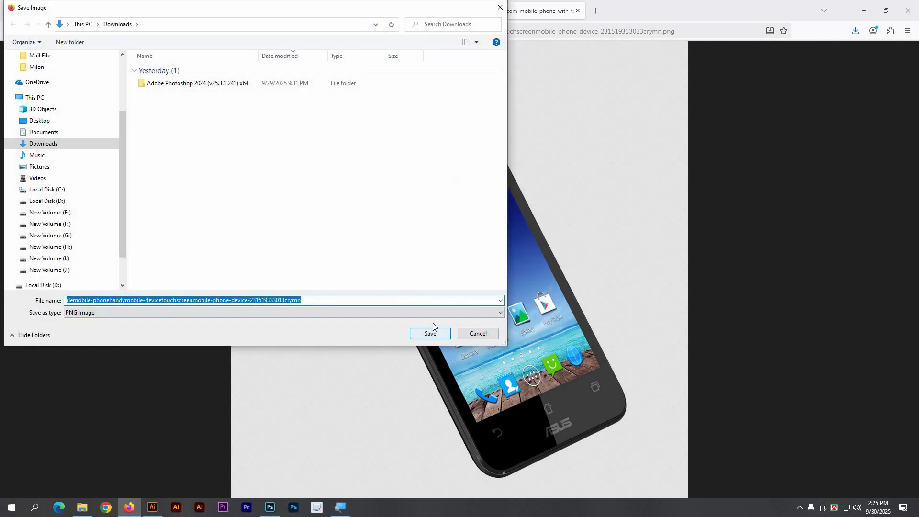
pyautogui.press('Return')
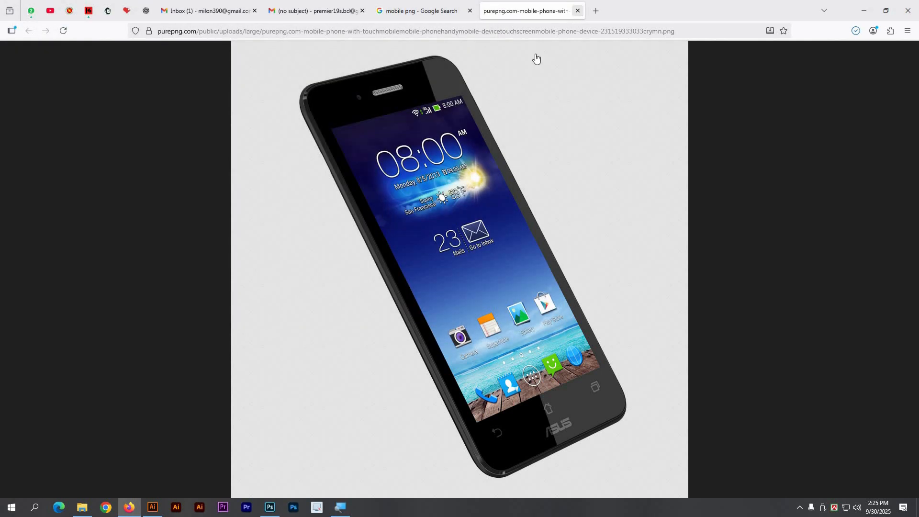
pyautogui.hotkey('ctrl', 'w')
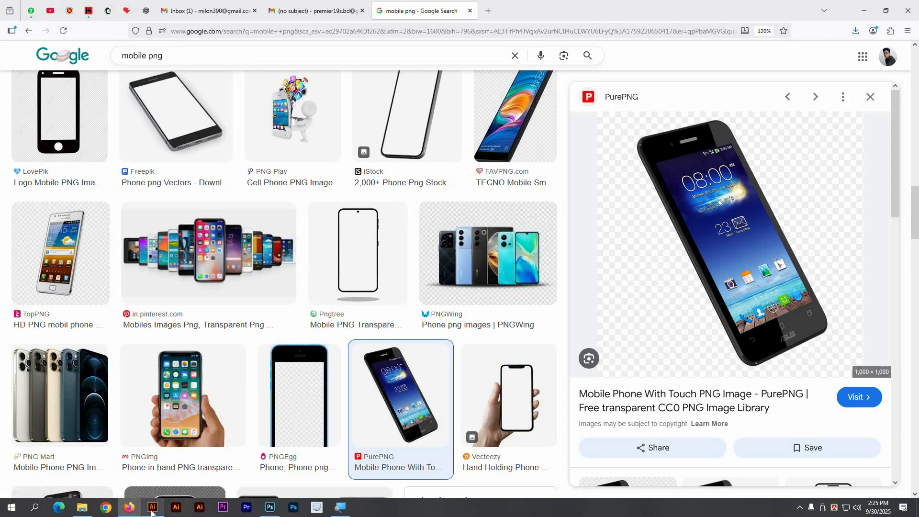
pyautogui.click(152, 508)
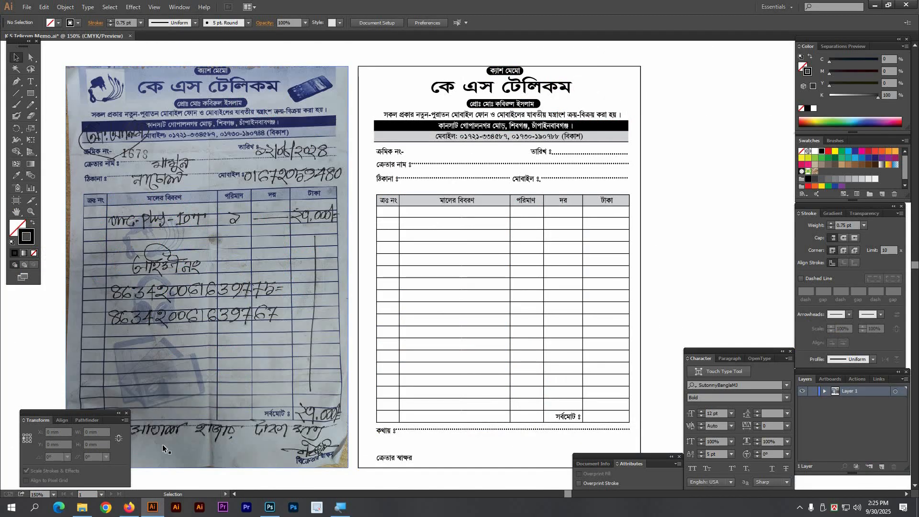
# Step: Change the Google Images search to 'mobile battery png'
pyautogui.click(151, 508)
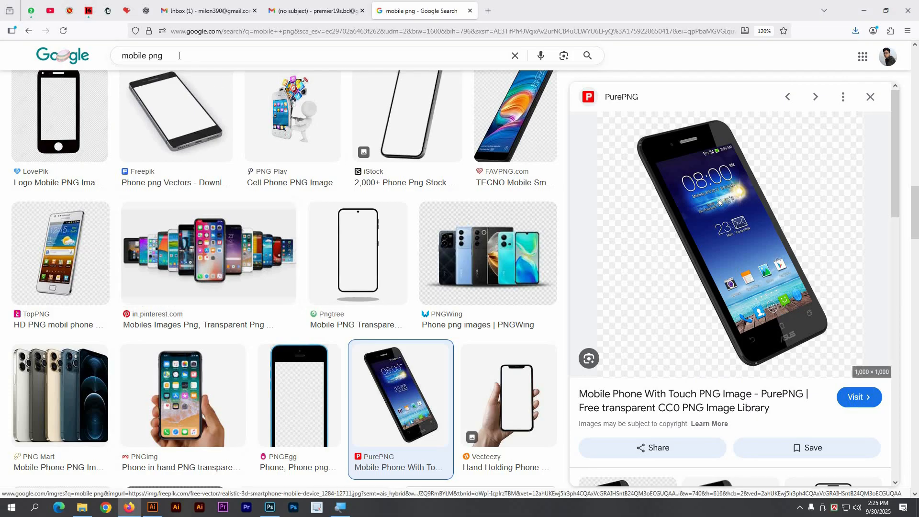
pyautogui.click(145, 56)
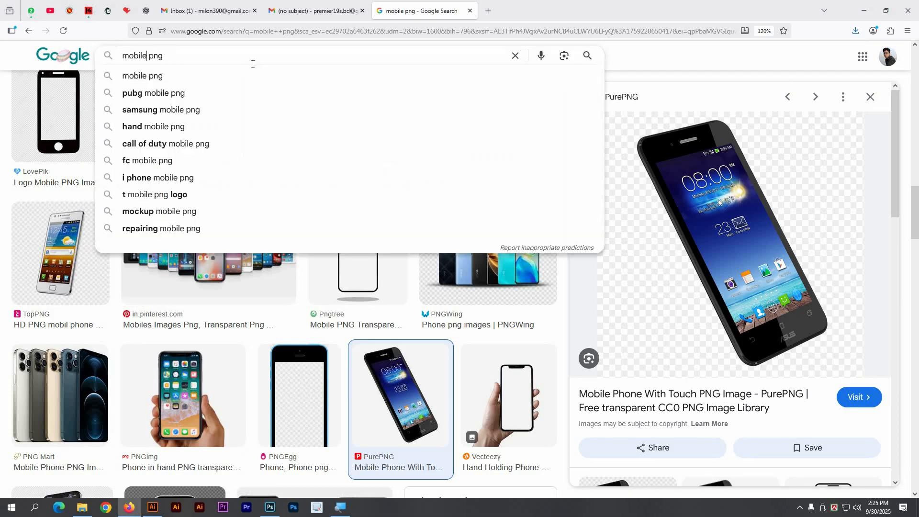
pyautogui.write('ba')
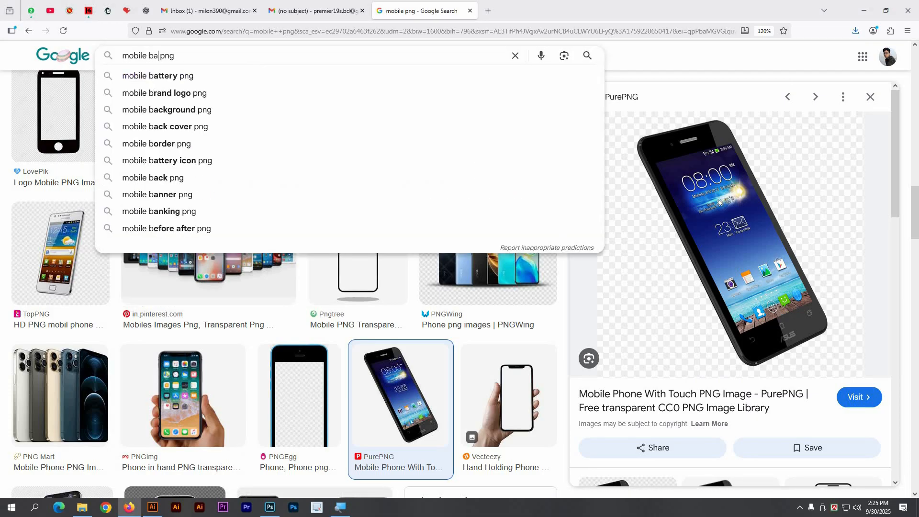
pyautogui.write('ttery')
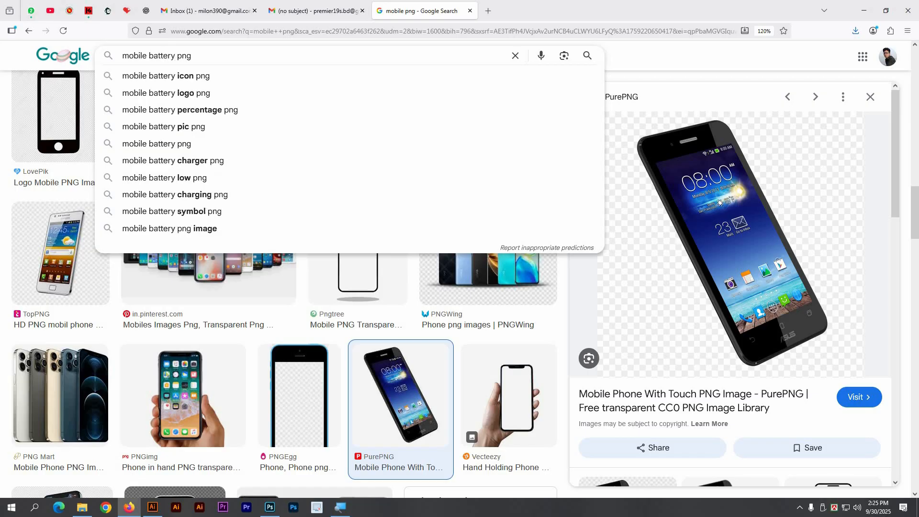
pyautogui.press('Return')
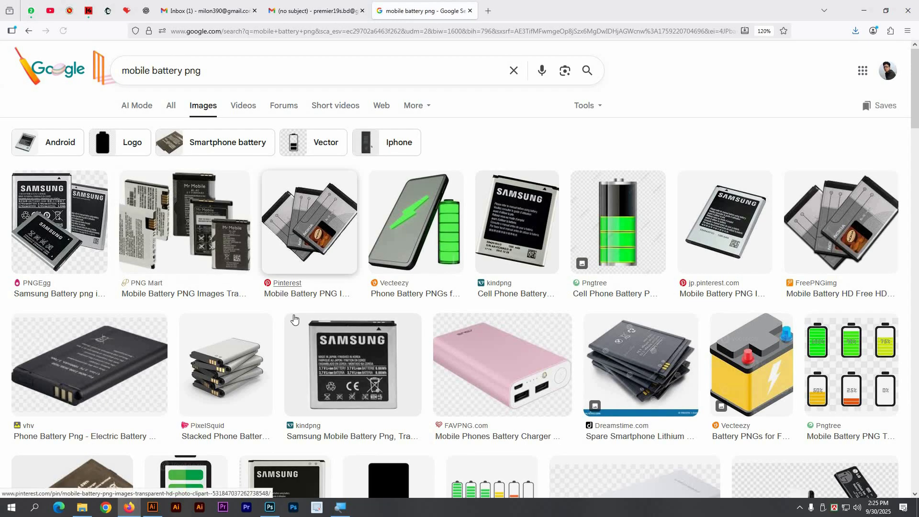
pyautogui.hotkey('alt', 'Tab')
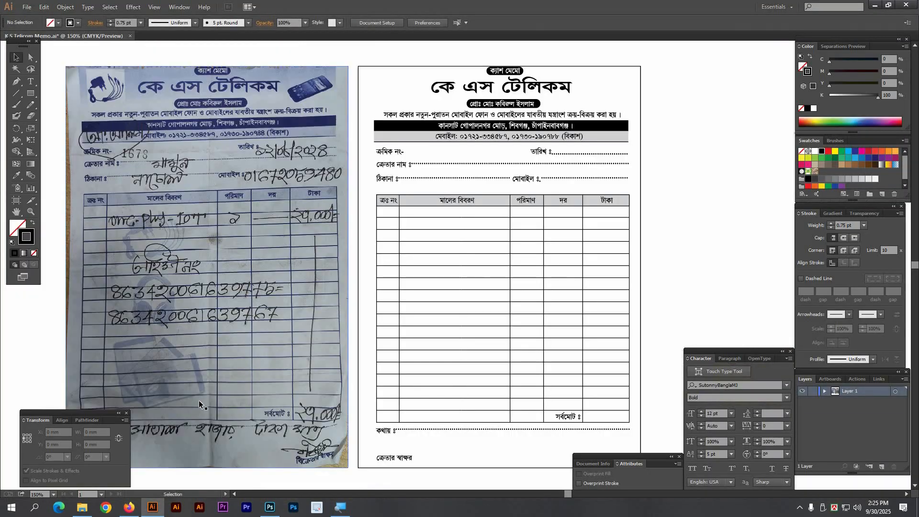
pyautogui.hotkey('alt', 'Tab')
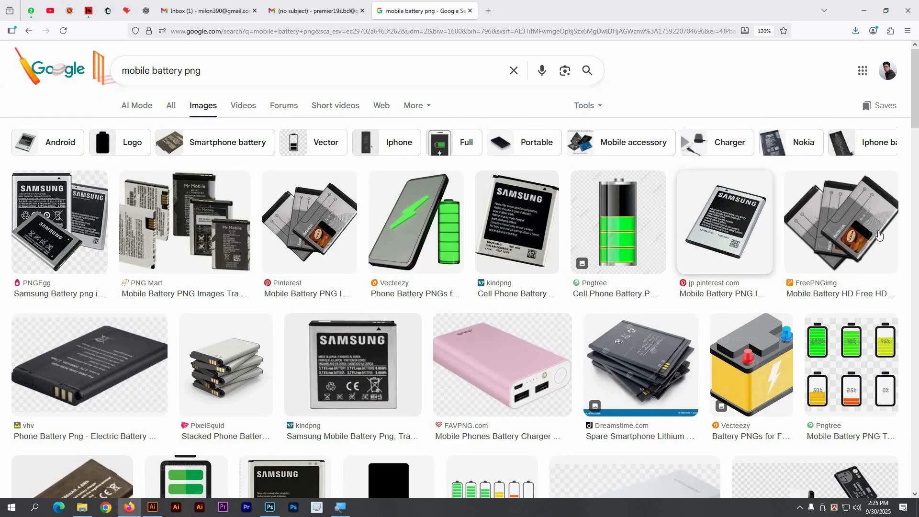
# Step: Save the FreePNGimg Nokia battery image to Downloads and close its tab
pyautogui.click(850, 235)
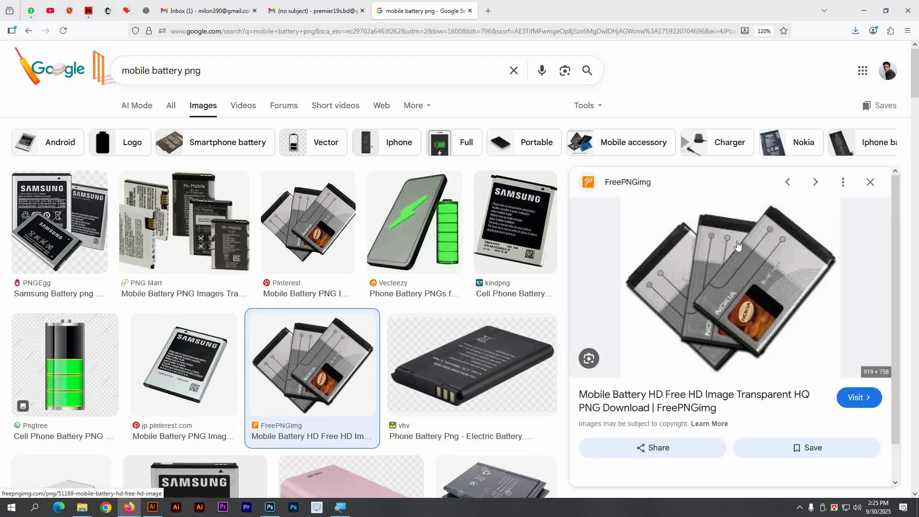
pyautogui.rightClick(688, 263)
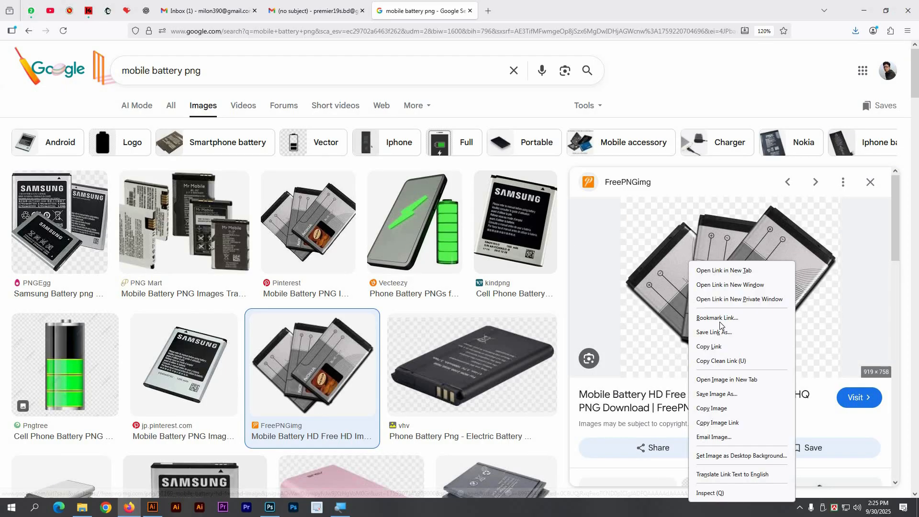
pyautogui.click(731, 380)
pyautogui.click(523, 11)
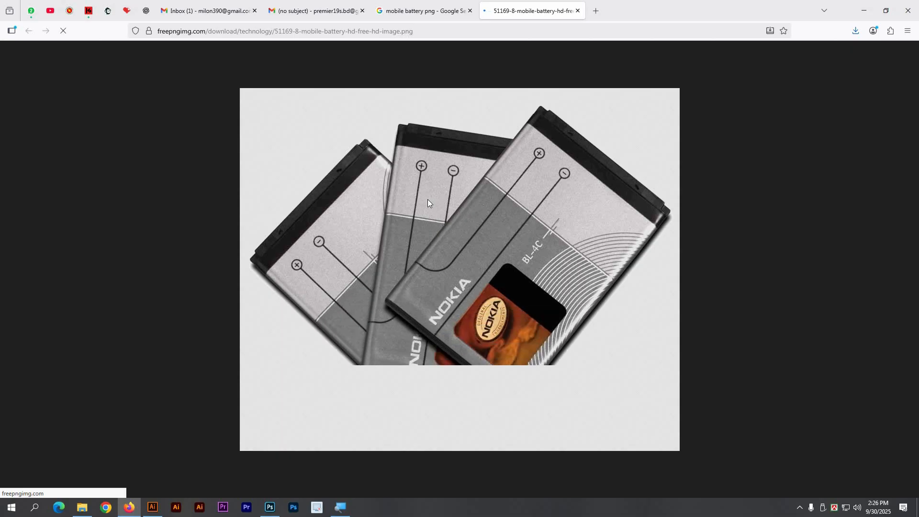
pyautogui.rightClick(421, 218)
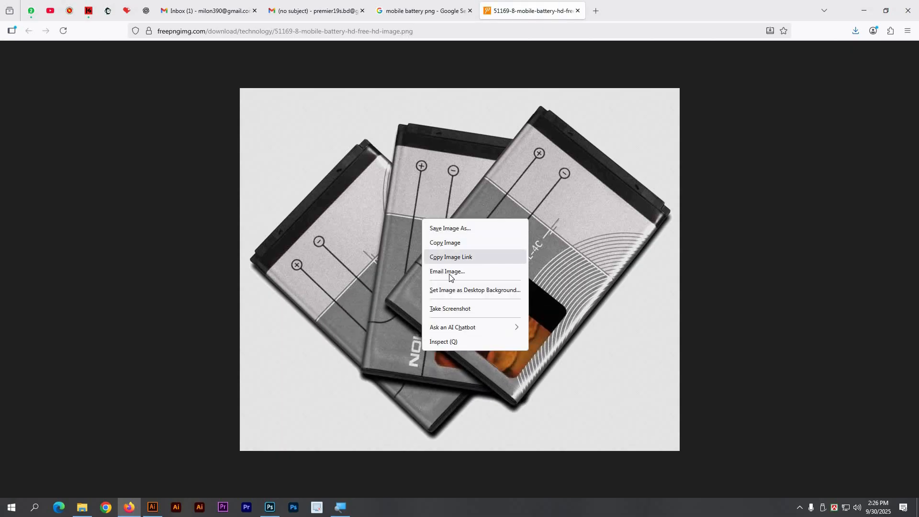
pyautogui.click(458, 231)
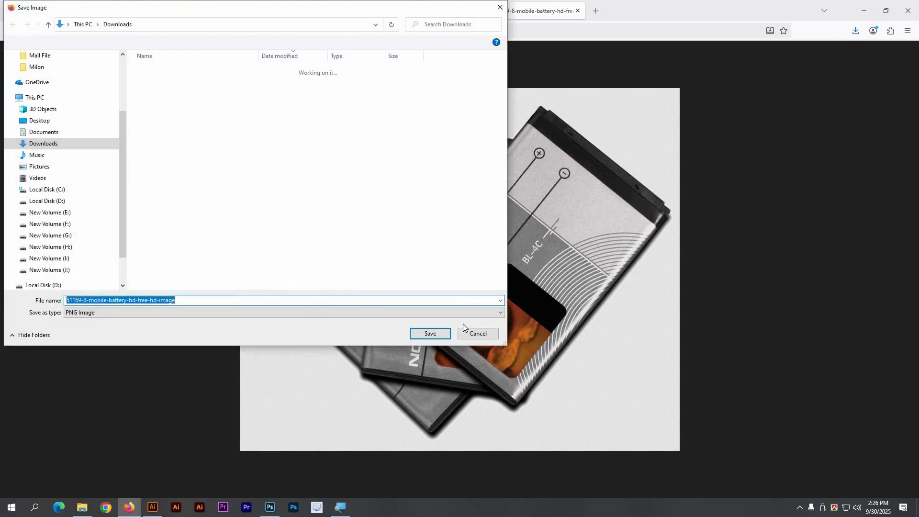
pyautogui.click(426, 334)
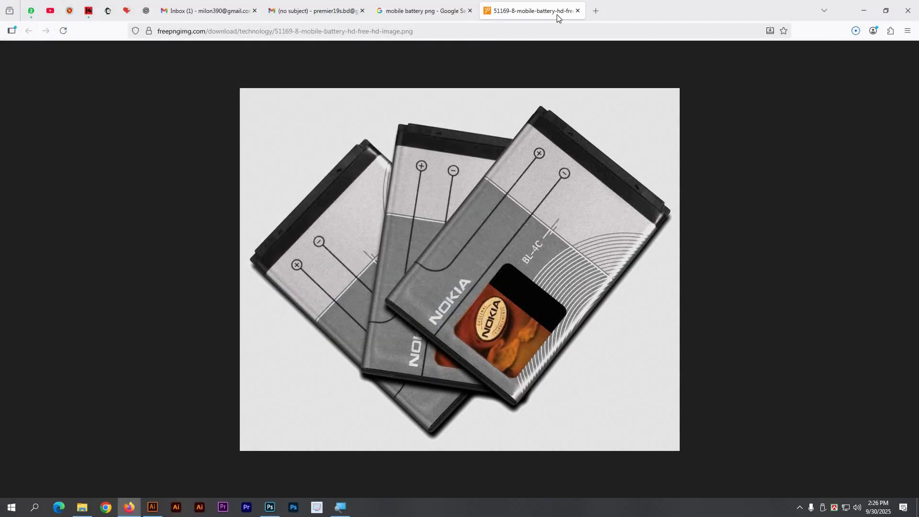
pyautogui.click(578, 11)
pyautogui.click(152, 507)
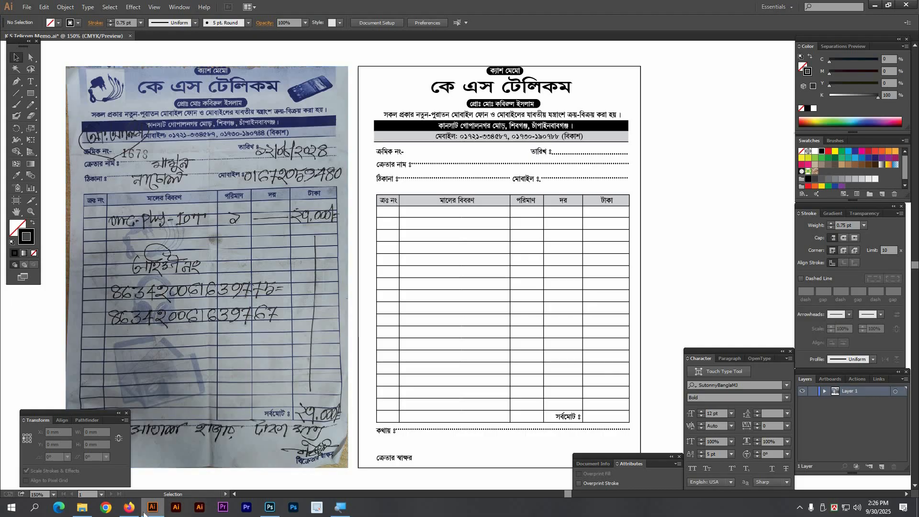
pyautogui.click(129, 507)
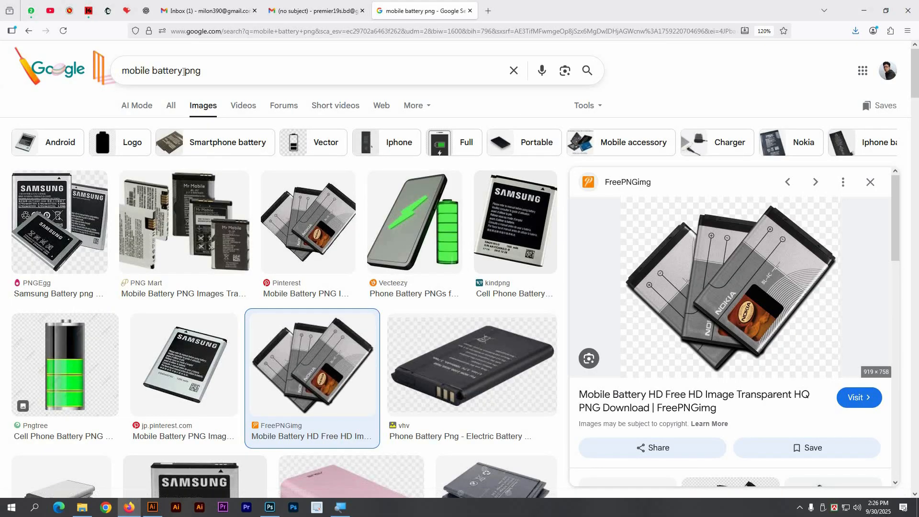
# Step: Change the image search query to 'headphone png'
pyautogui.moveTo(185, 70); pyautogui.dragTo(122, 70)
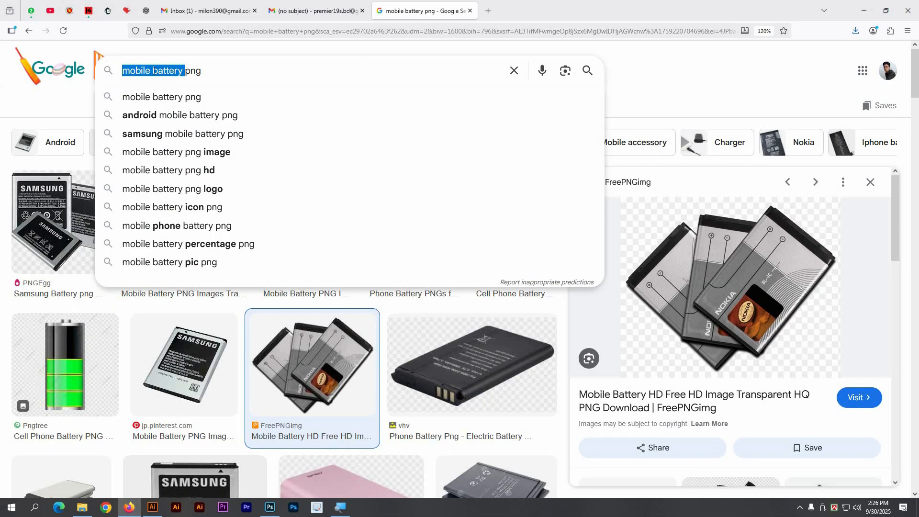
pyautogui.write('head')
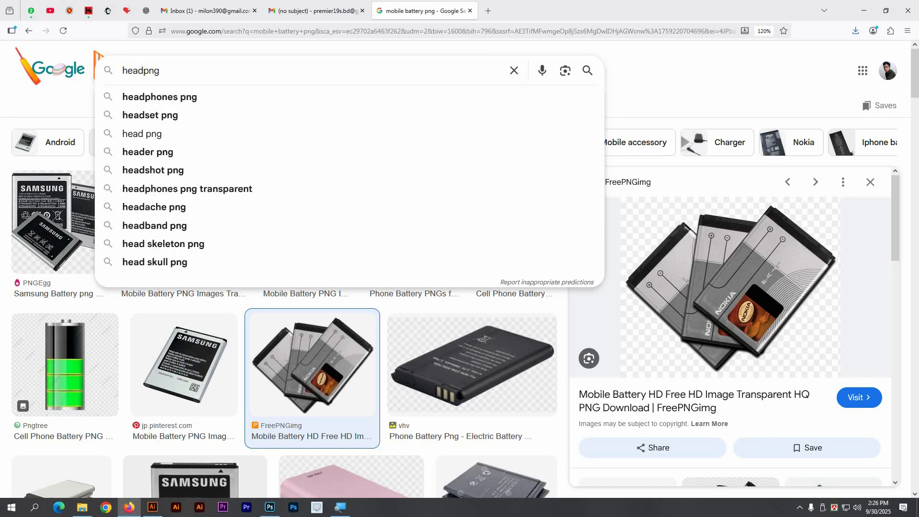
pyautogui.press('BackSpace')
pyautogui.write('phone p')
pyautogui.press('Return')
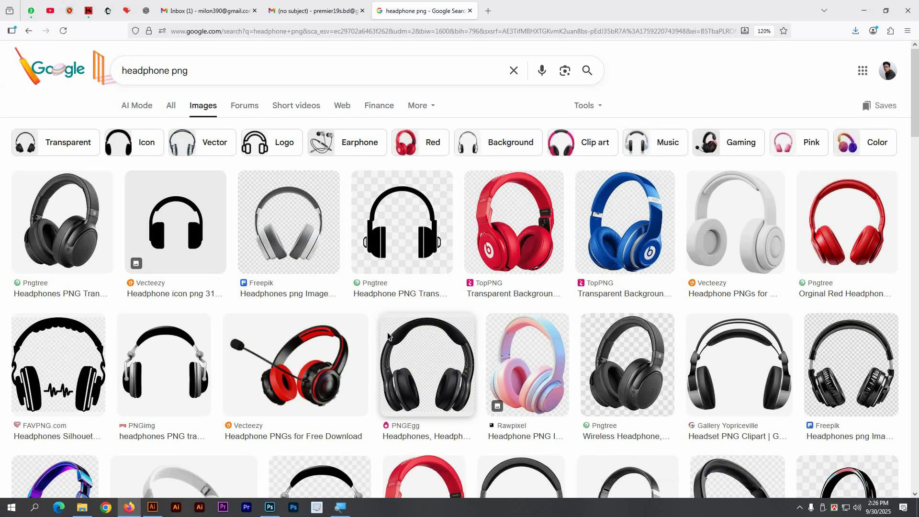
pyautogui.hotkey('alt', 'Tab')
pyautogui.hotkey('alt', 'Tab')
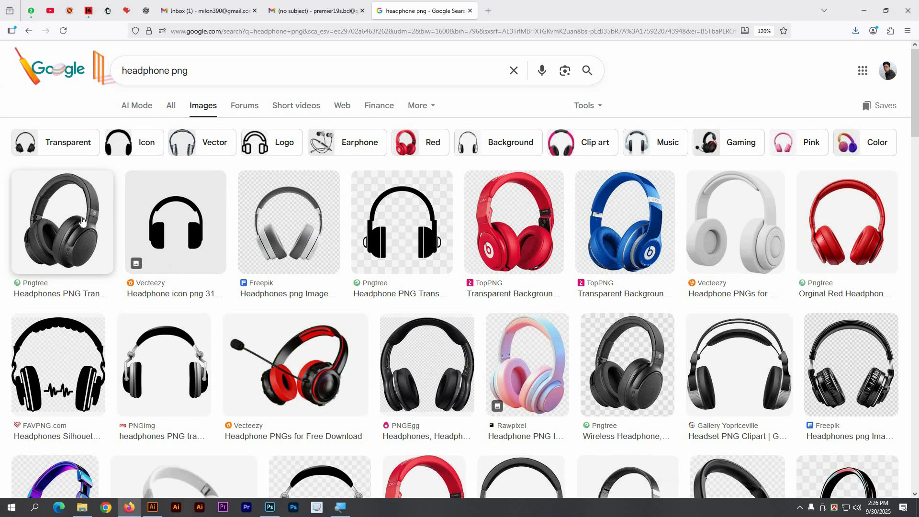
# Step: Open the Vecteezy headphone image's source page in a new tab
pyautogui.click(61, 221)
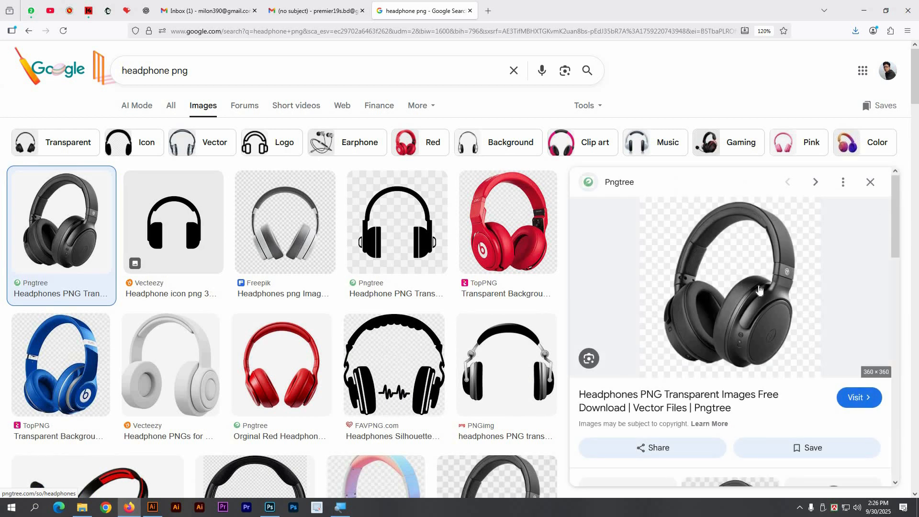
pyautogui.scroll(-3, 763, 307)
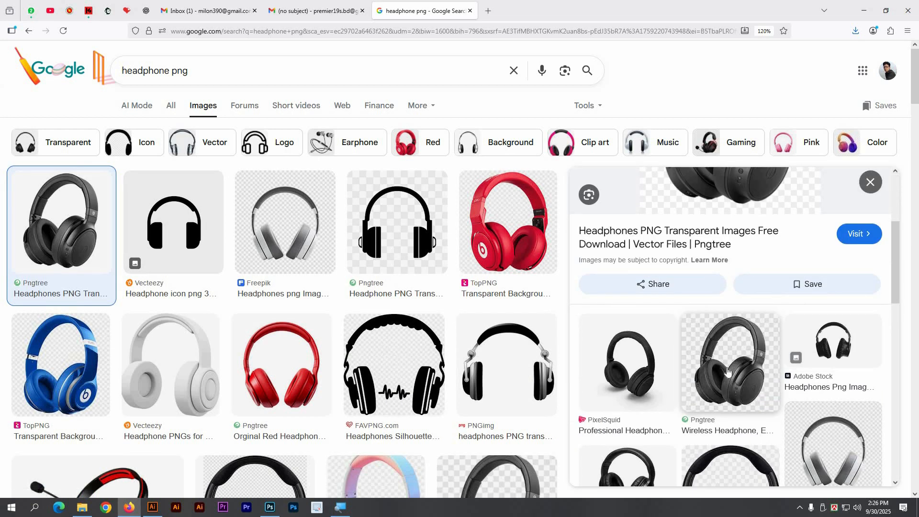
pyautogui.scroll(-3, 727, 371)
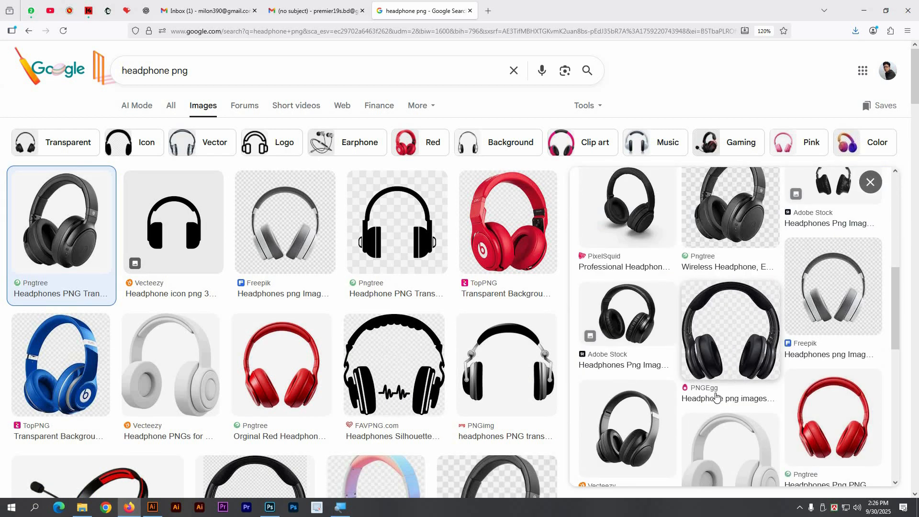
pyautogui.click(643, 425)
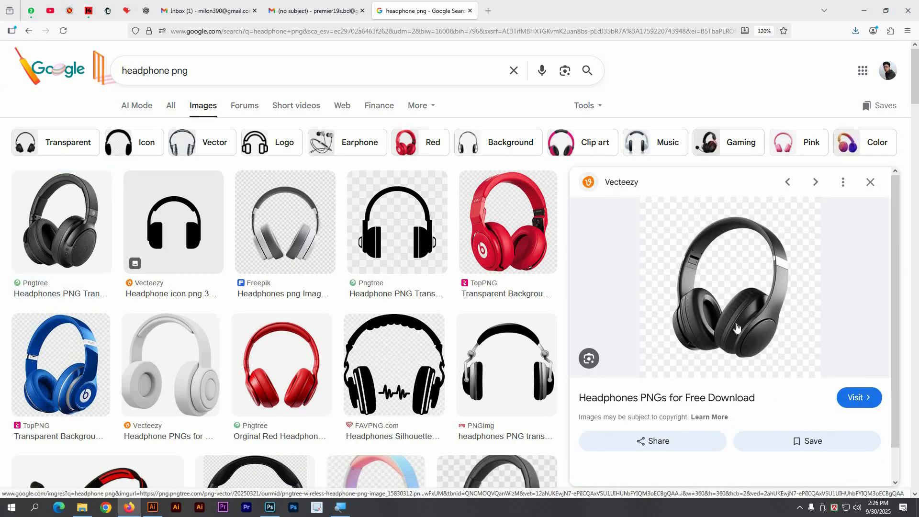
pyautogui.rightClick(721, 276)
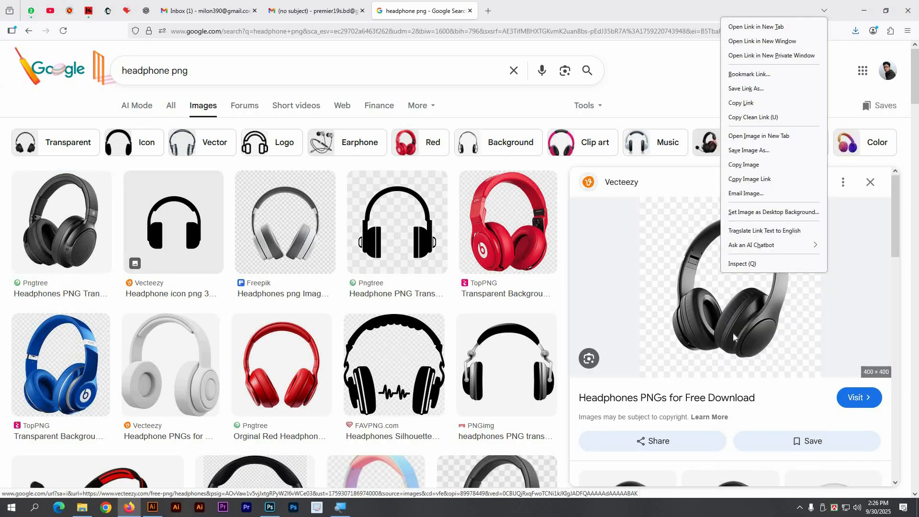
pyautogui.click(734, 337)
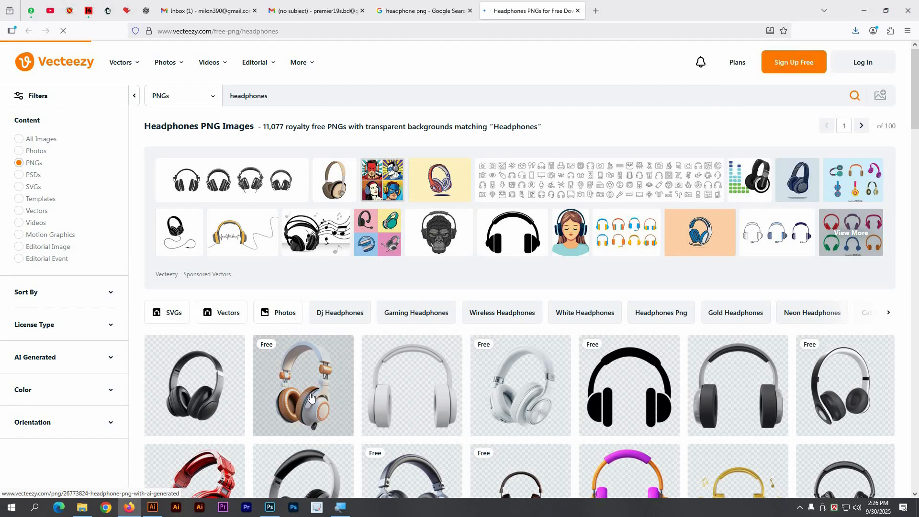
# Step: Download the orange-and-white Vecteezy headphone PNG and show it in the Downloads folder
pyautogui.click(311, 397)
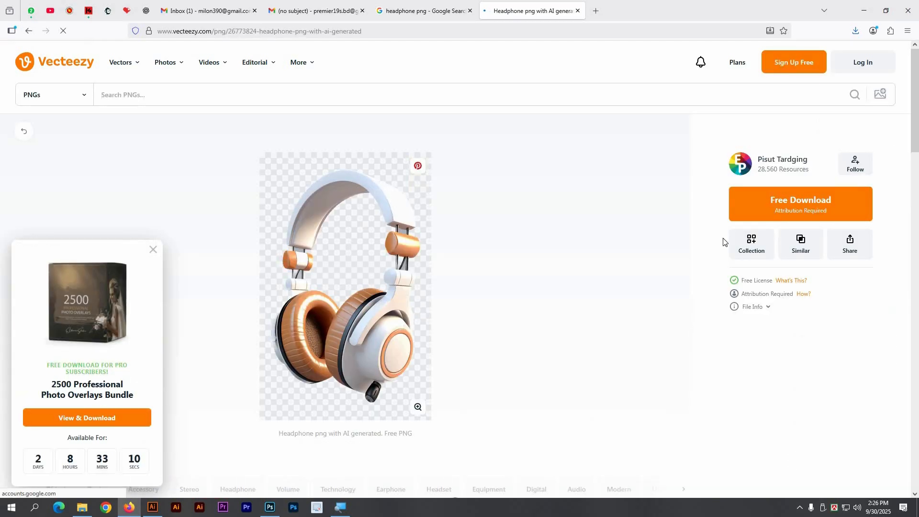
pyautogui.click(754, 211)
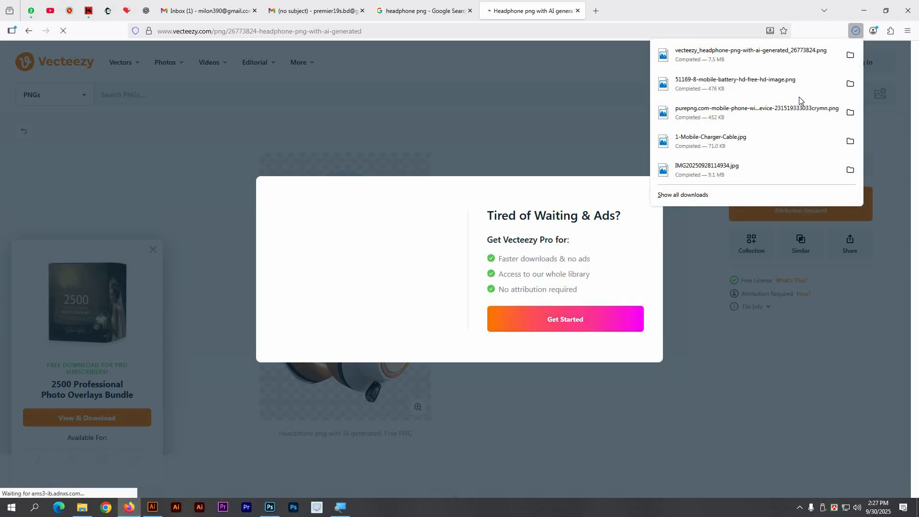
pyautogui.click(849, 56)
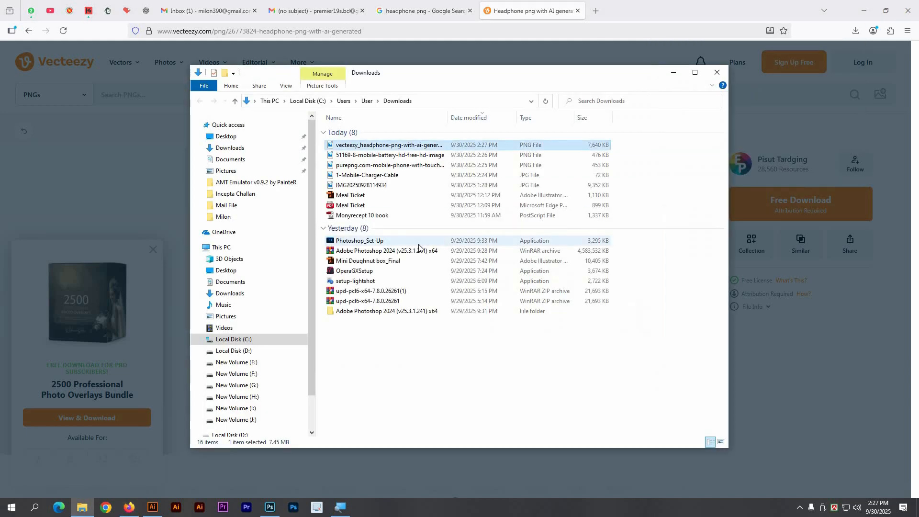
# Step: Select the headphone, battery, phone and charger-cable files in Downloads and open them in Photoshop
pyautogui.click(344, 156)
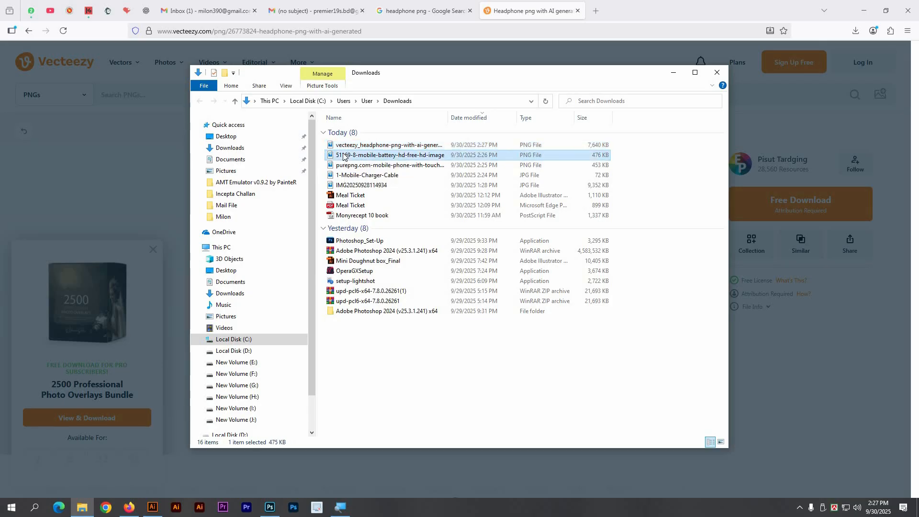
pyautogui.click(342, 147)
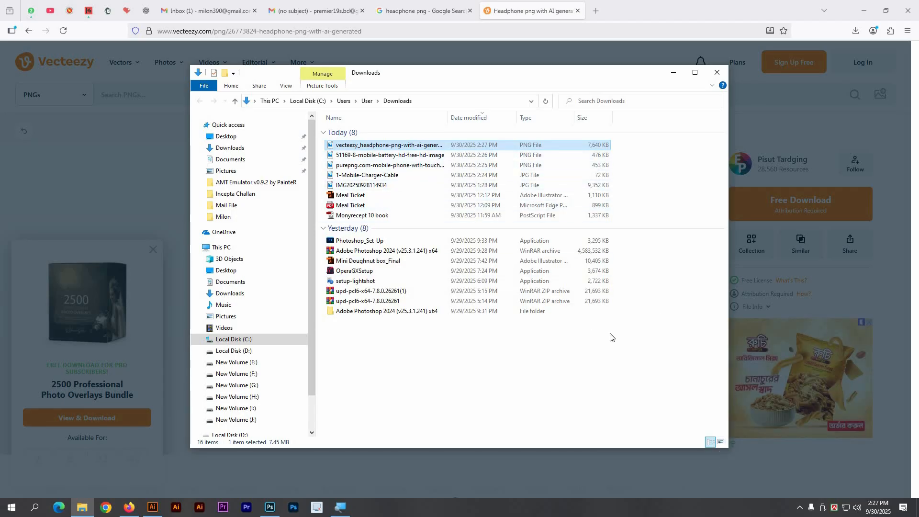
pyautogui.keyDown('ctrl'); pyautogui.click(341, 155); pyautogui.keyUp('ctrl')
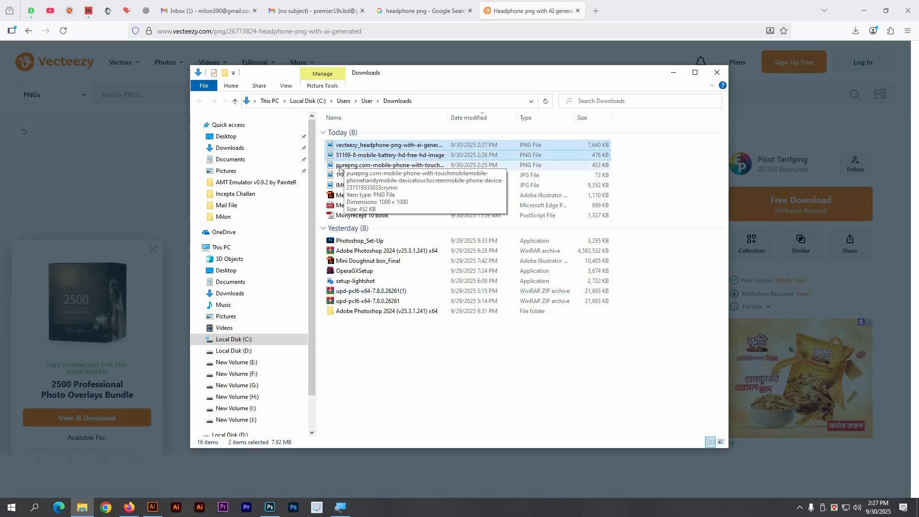
pyautogui.keyDown('ctrl'); pyautogui.click(340, 165); pyautogui.keyUp('ctrl')
pyautogui.keyDown('ctrl'); pyautogui.click(348, 175); pyautogui.keyUp('ctrl')
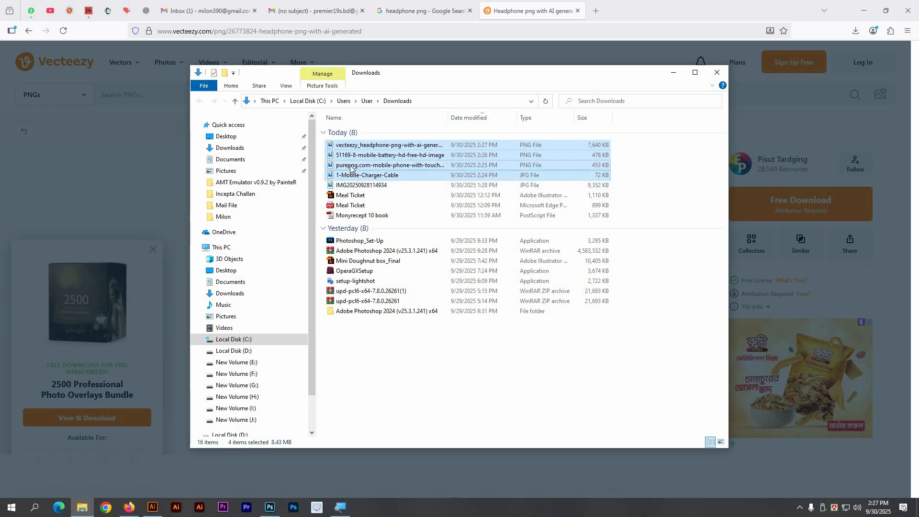
pyautogui.moveTo(350, 167); pyautogui.dragTo(462, 36)
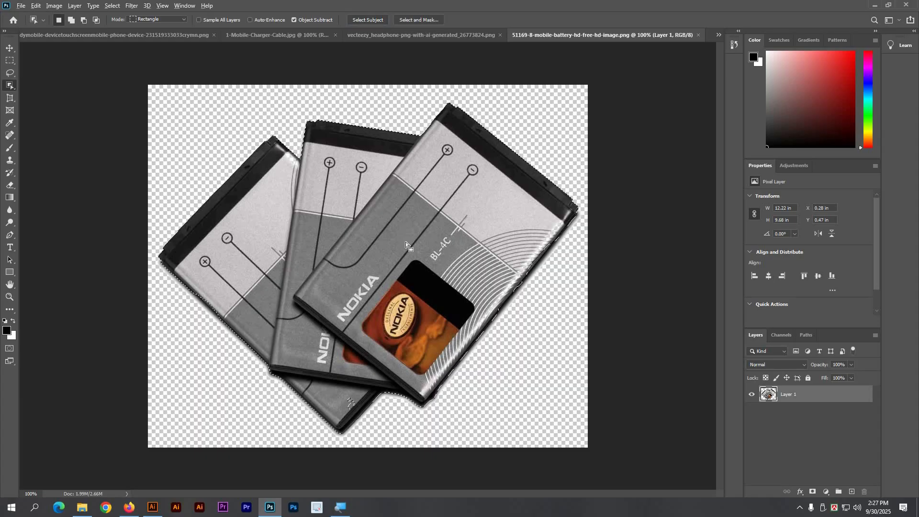
# Step: Try cutting the batteries to a new layer, undo it, and close the battery image unsaved
pyautogui.hotkey('ctrl', 'shift', 'j')
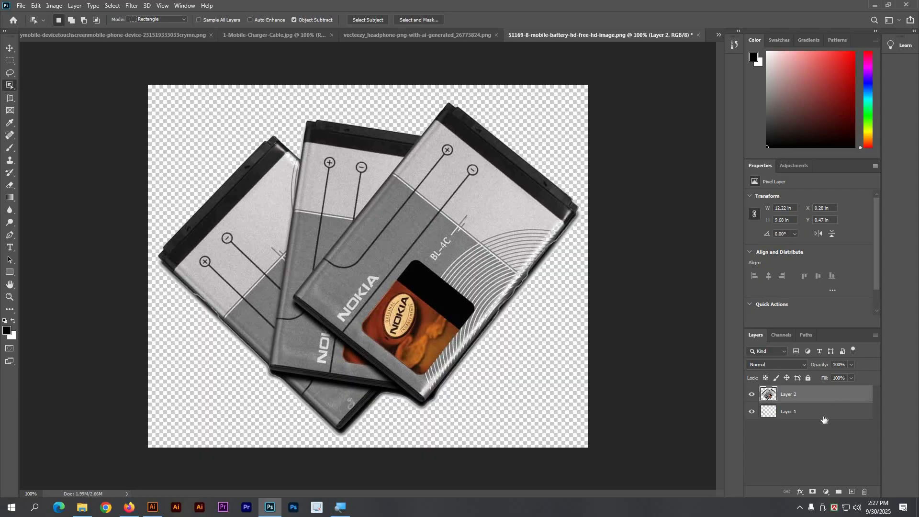
pyautogui.moveTo(856, 477); pyautogui.dragTo(865, 492)
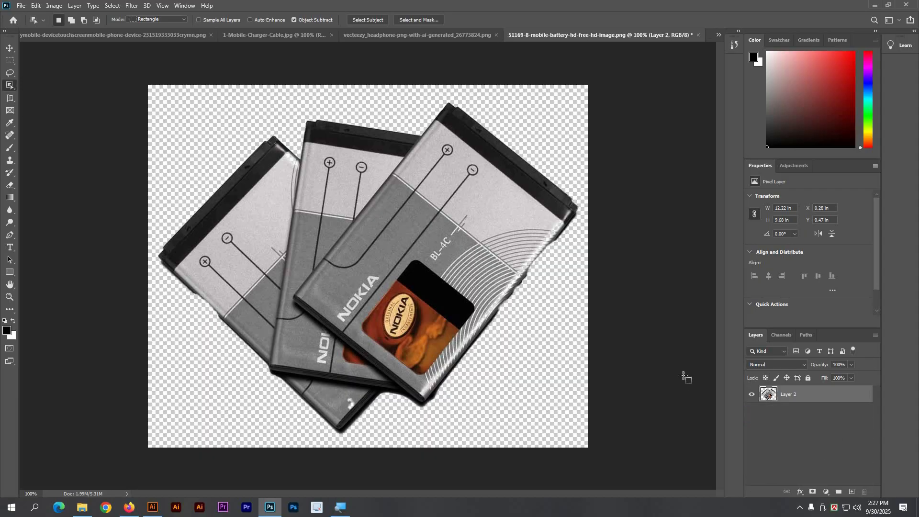
pyautogui.hotkey('ctrl', 'z')
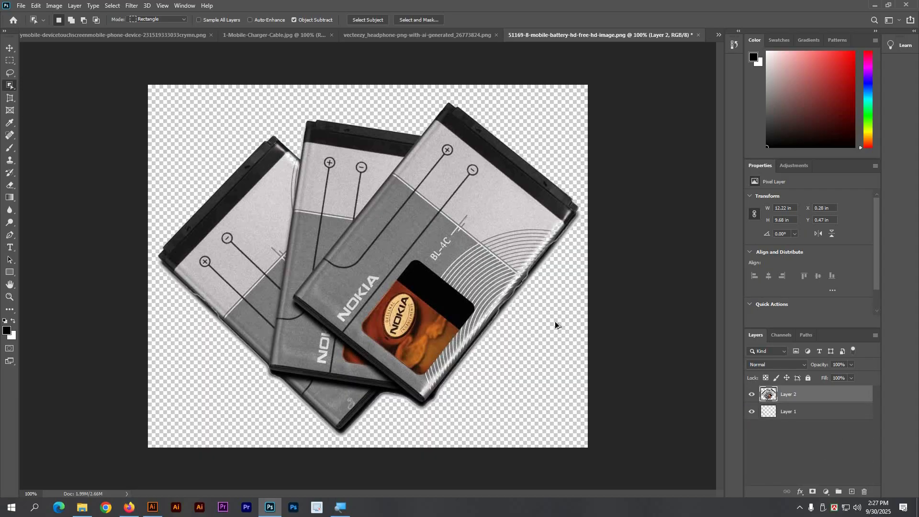
pyautogui.hotkey('ctrl', 'shift', 'z')
pyautogui.hotkey('ctrl', 'z')
pyautogui.hotkey('ctrl', 'w')
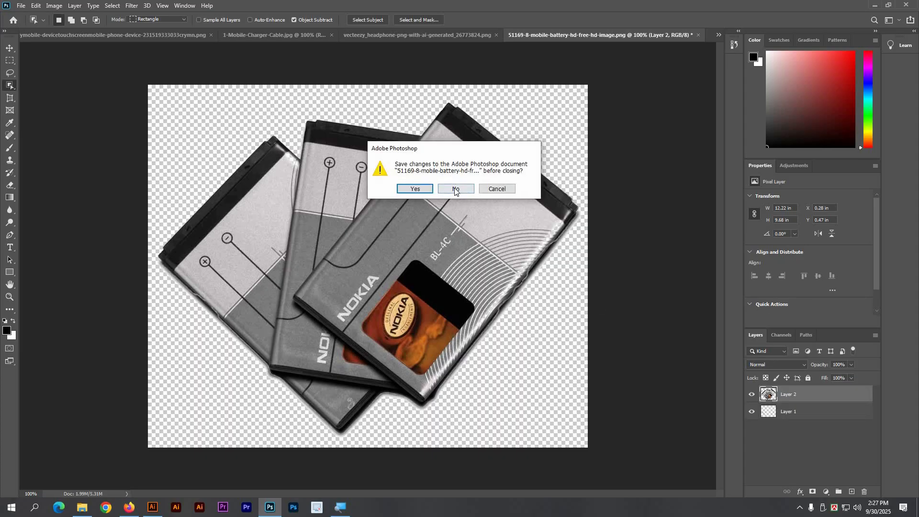
pyautogui.click(455, 189)
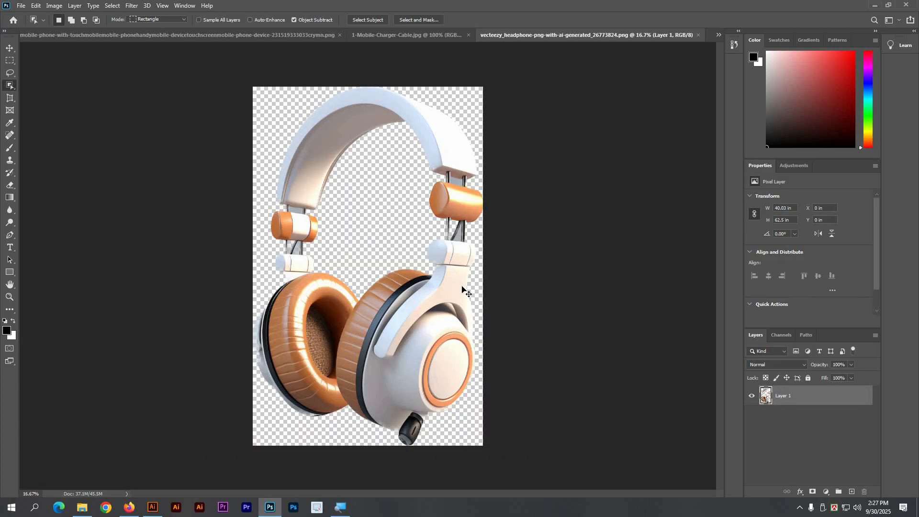
# Step: Close the remaining headphone, charger and receipt images without saving
pyautogui.hotkey('ctrl', 'w')
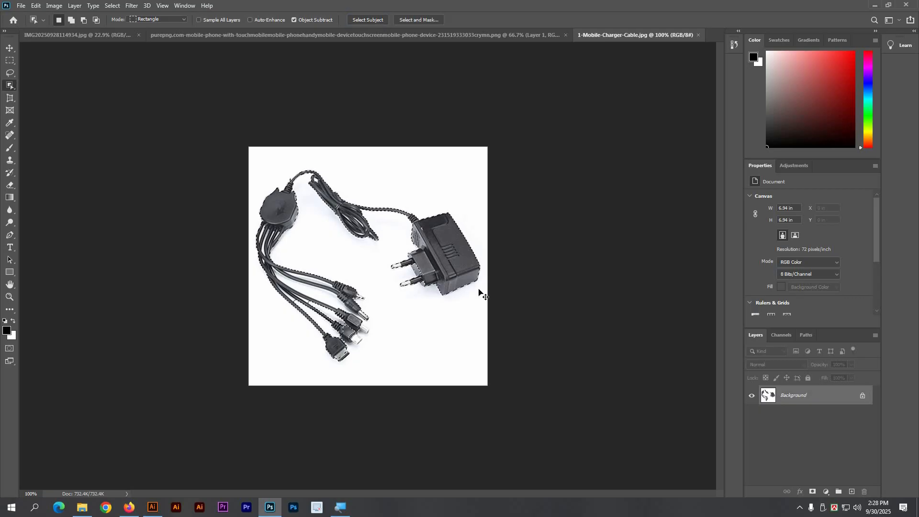
pyautogui.moveTo(378, 333); pyautogui.dragTo(417, 359)
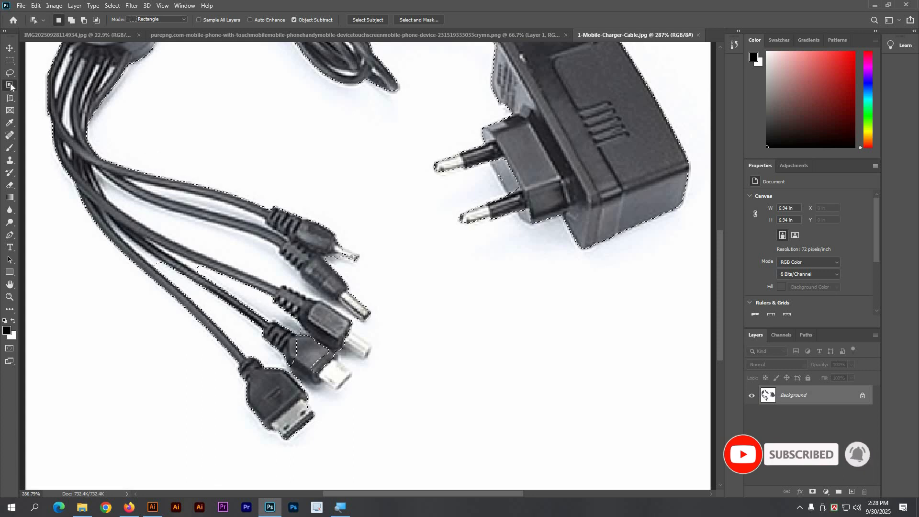
pyautogui.rightClick(11, 86)
pyautogui.click(48, 94)
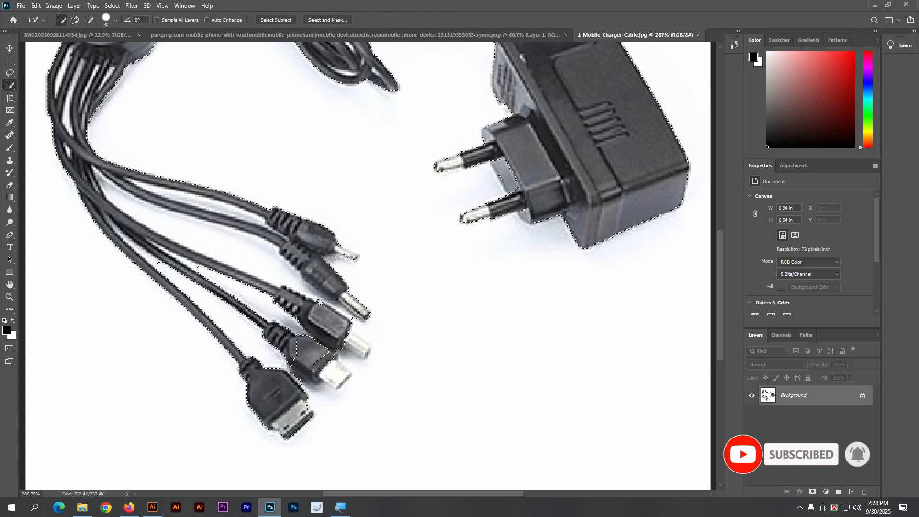
pyautogui.hotkey('ctrl', '1')
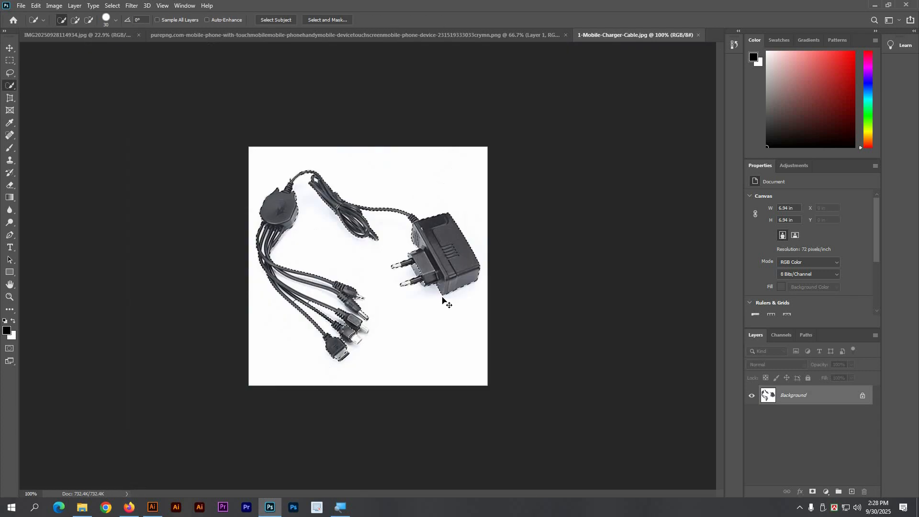
pyautogui.hotkey('ctrl', 'd')
pyautogui.press('v')
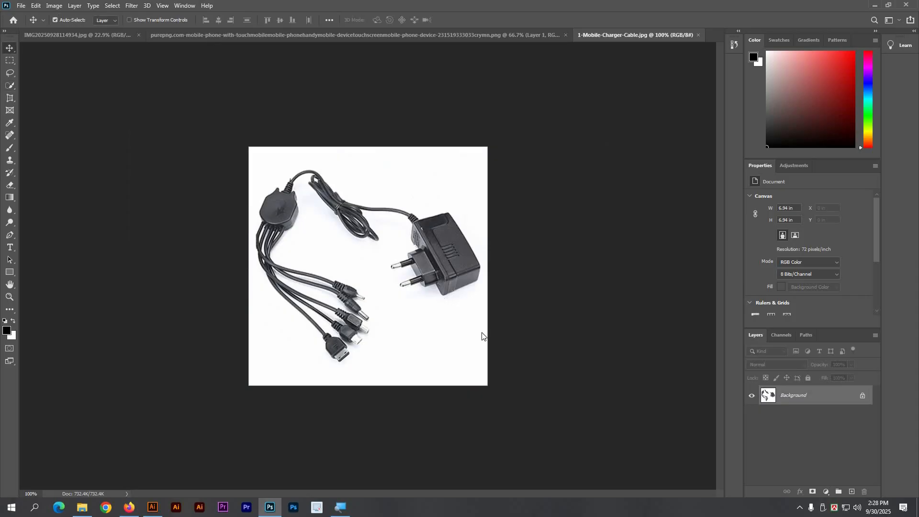
pyautogui.hotkey('ctrl', 'alt', 'w')
pyautogui.click(454, 189)
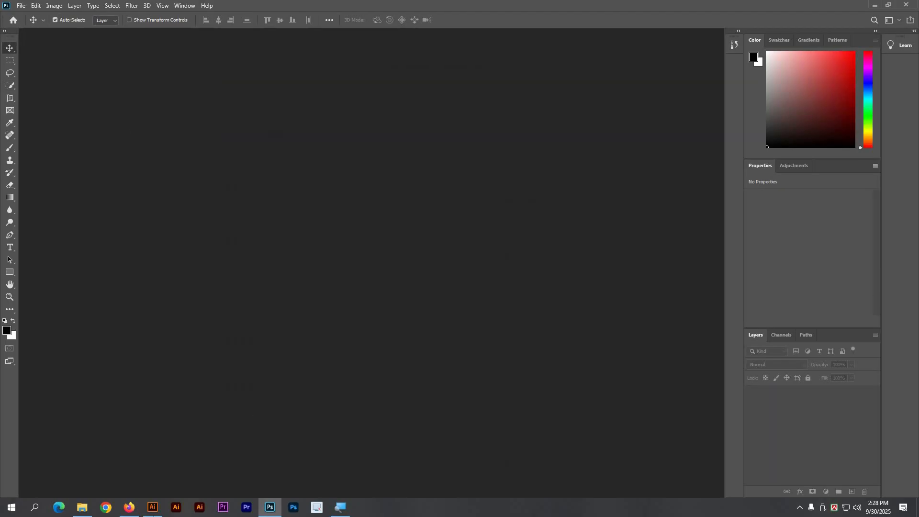
pyautogui.click(82, 509)
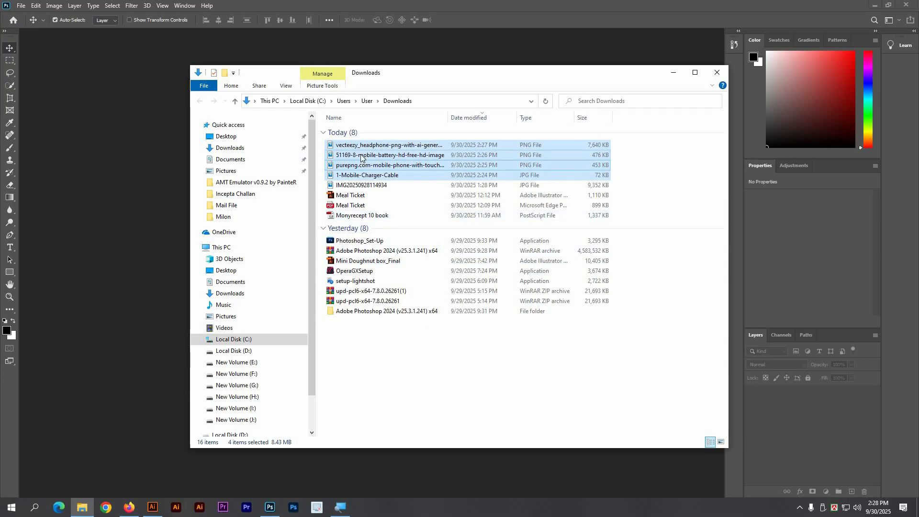
# Step: Open the four images in Illustrator and paste the headphone image into the memo
pyautogui.click(153, 508)
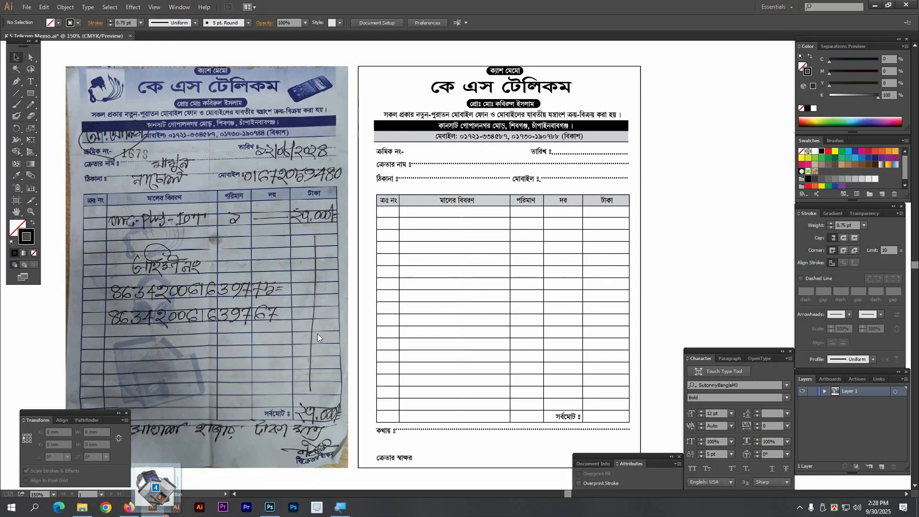
pyautogui.moveTo(527, 14); pyautogui.dragTo(527, 14)
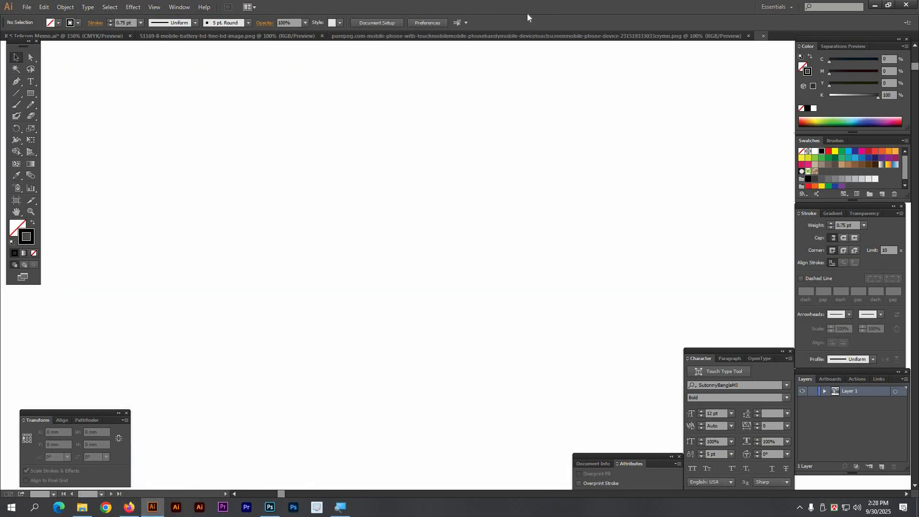
pyautogui.hotkey('ctrl', '-')
pyautogui.hotkey('ctrl', '-')
pyautogui.hotkey('ctrl', '-')
pyautogui.hotkey('ctrl', '-')
pyautogui.hotkey('ctrl', '-')
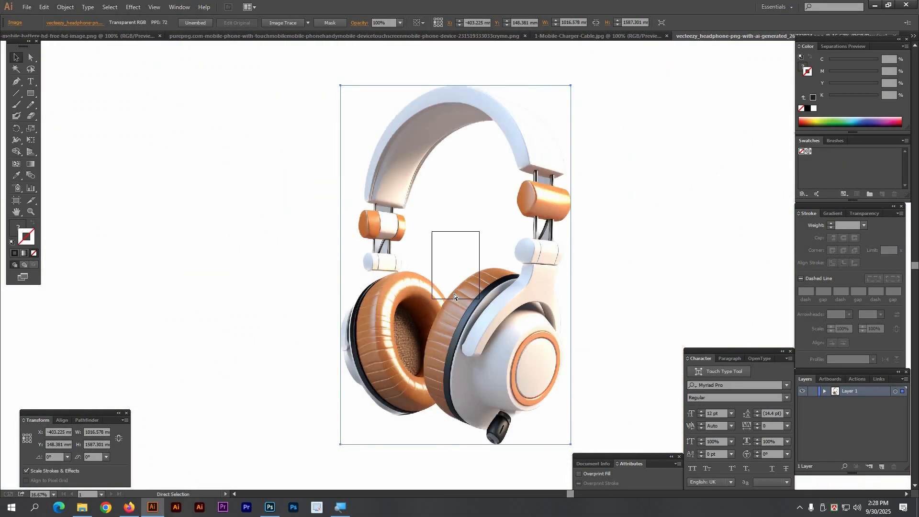
pyautogui.press('Delete')
pyautogui.hotkey('ctrl', 'w')
pyautogui.click(506, 266)
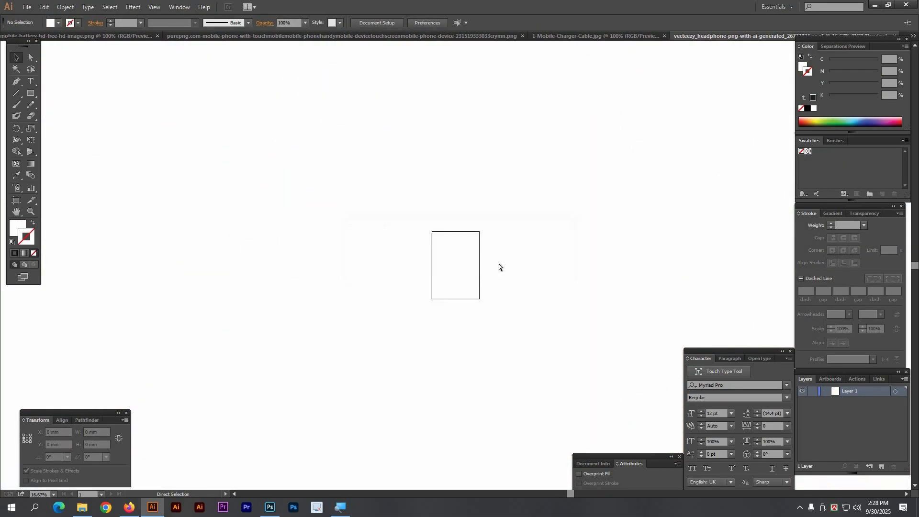
pyautogui.hotkey('ctrl', 'Tab')
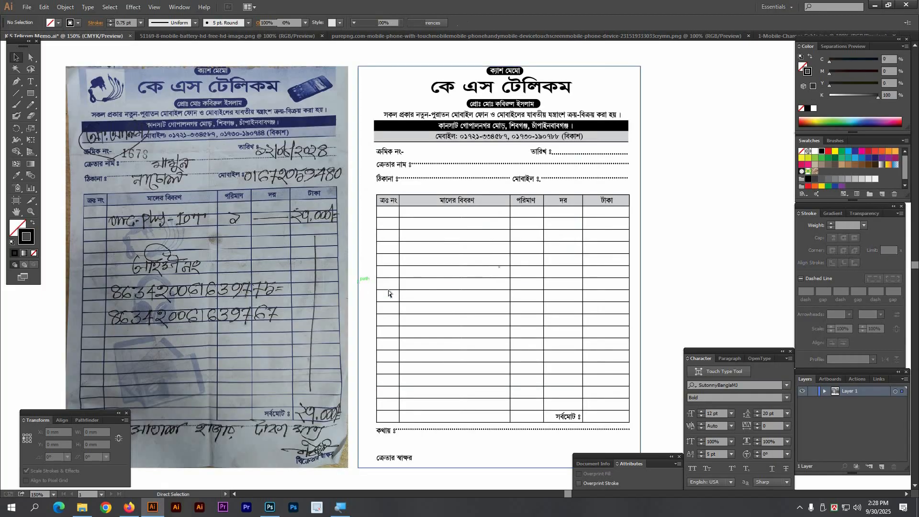
pyautogui.hotkey('ctrl', 'v')
pyautogui.hotkey('ctrl', '-')
pyautogui.hotkey('ctrl', '-')
pyautogui.hotkey('ctrl', '-')
pyautogui.hotkey('alt', 'Tab')
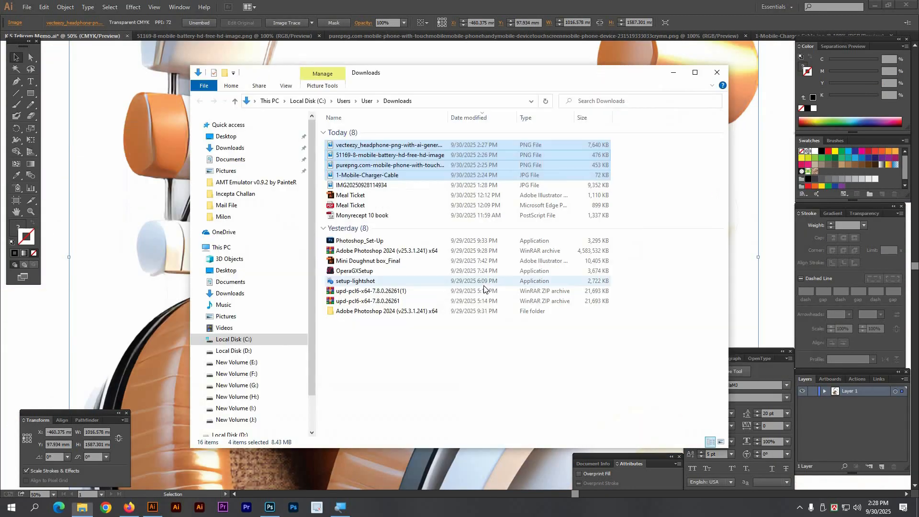
pyautogui.click(102, 169)
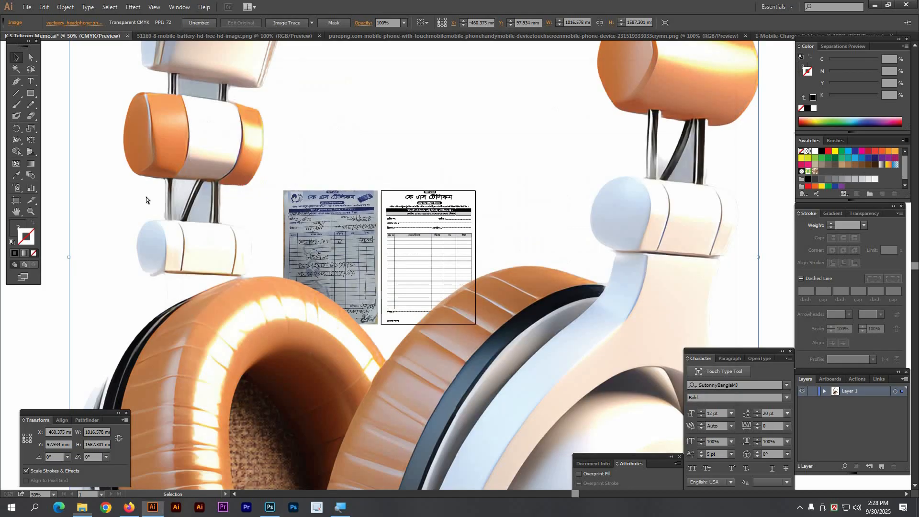
# Step: Cut the battery and phone images into the memo, closing their files unsaved
pyautogui.hotkey('ctrl', 'Tab')
pyautogui.hotkey('ctrl', 'x')
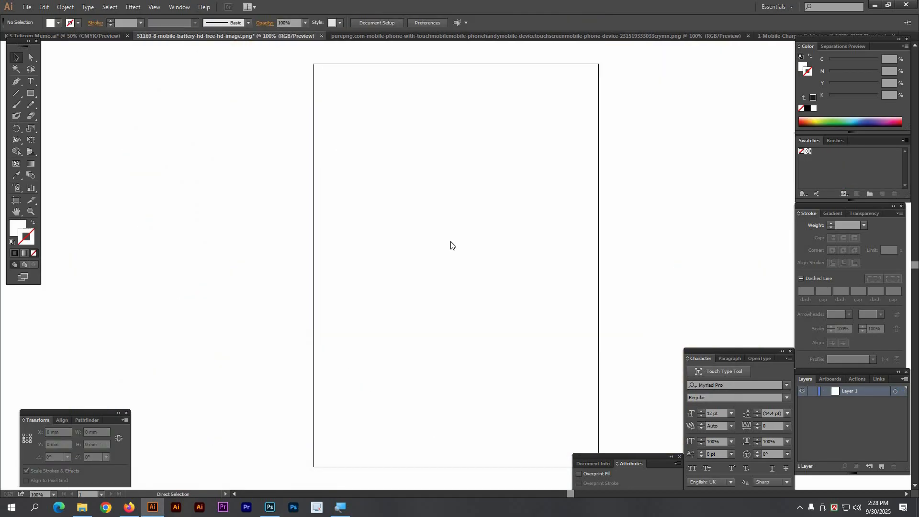
pyautogui.hotkey('ctrl', 'w')
pyautogui.click(498, 266)
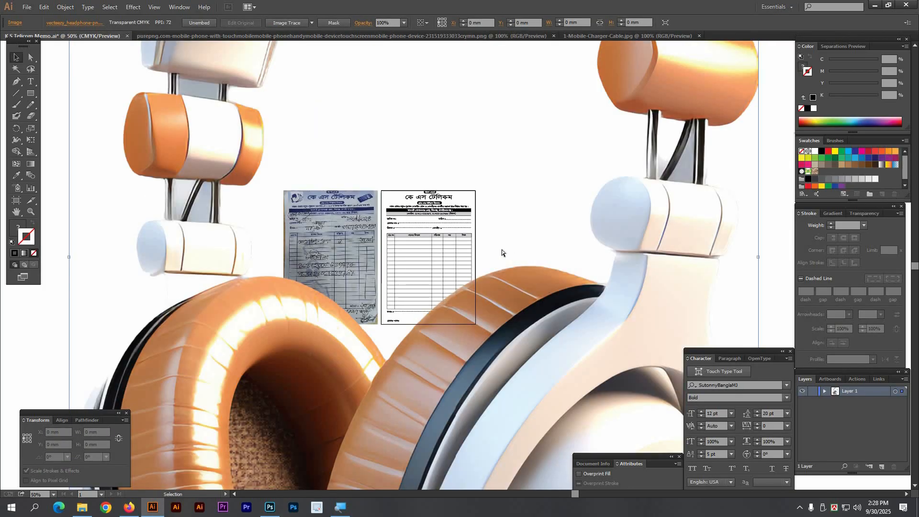
pyautogui.hotkey('ctrl', 'v')
pyautogui.hotkey('ctrl', 'Tab')
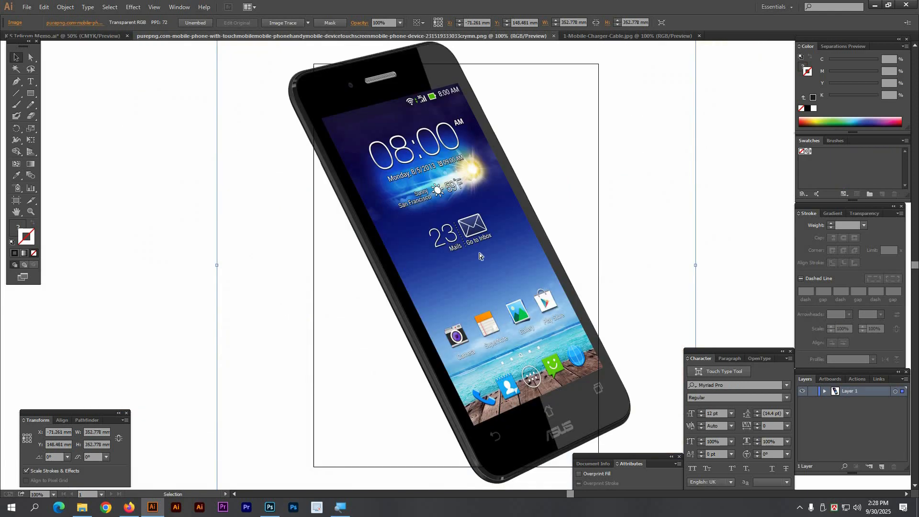
pyautogui.hotkey('ctrl', 'x')
pyautogui.hotkey('ctrl', 'w')
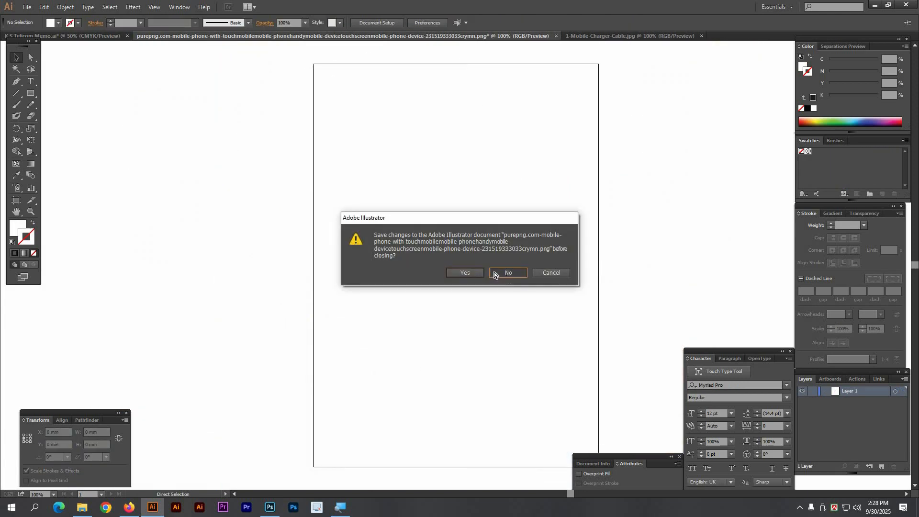
pyautogui.click(500, 273)
pyautogui.hotkey('ctrl', 'v')
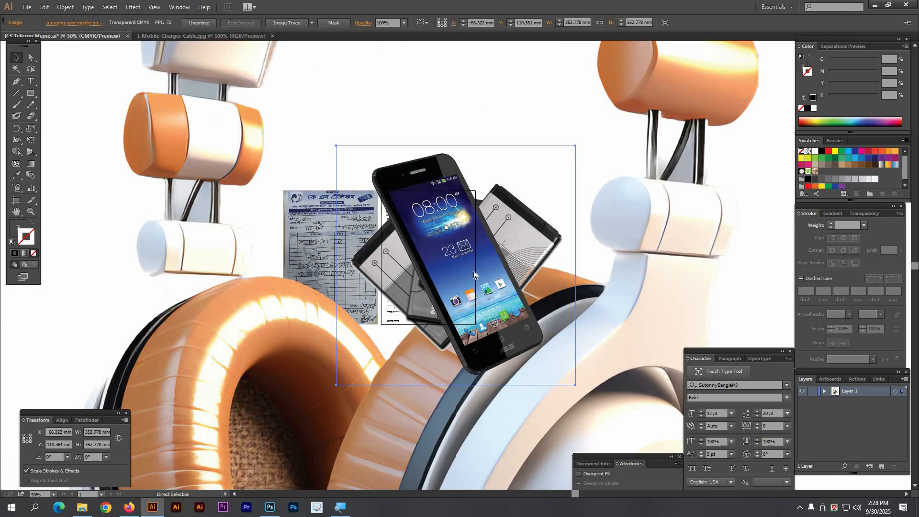
# Step: Move the charger cable image into the memo, closing its file without saving
pyautogui.hotkey('ctrl', 'Tab')
pyautogui.click(444, 229)
pyautogui.hotkey('ctrl', 'x')
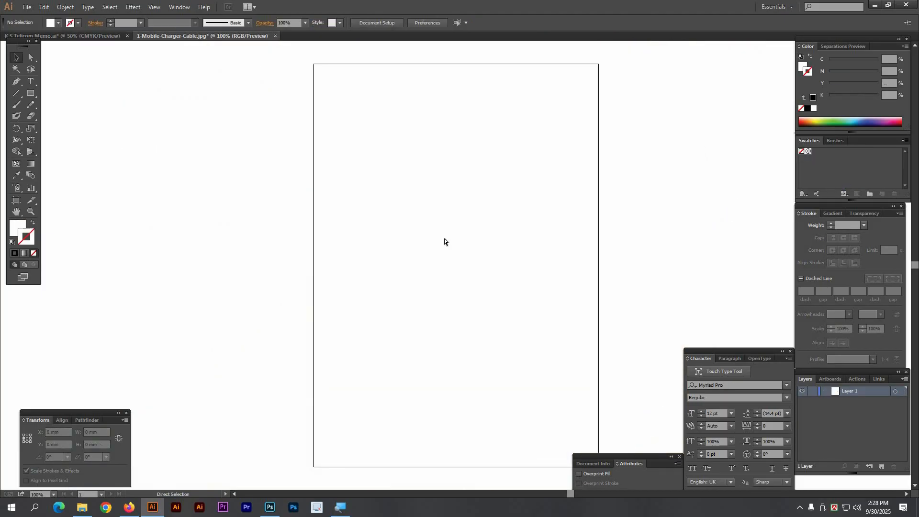
pyautogui.hotkey('ctrl', 'w')
pyautogui.click(507, 262)
pyautogui.hotkey('ctrl', 'v')
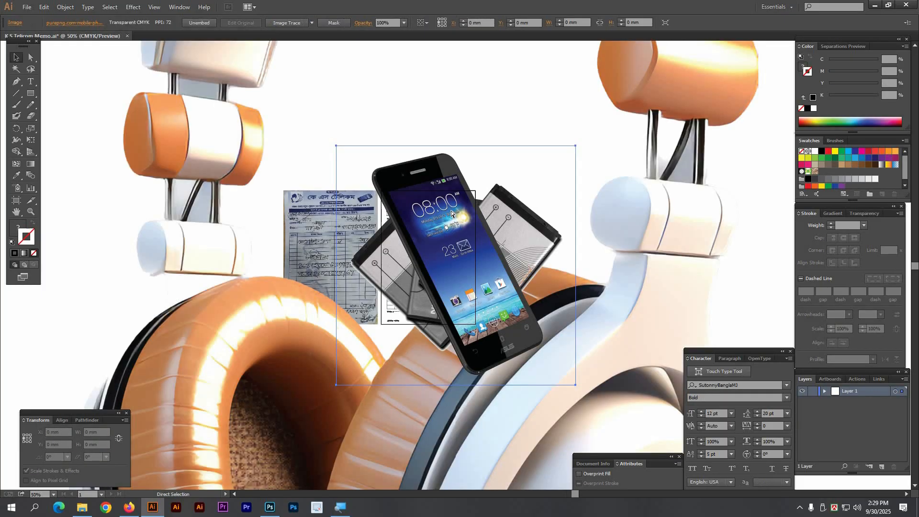
pyautogui.hotkey('ctrl', 'v')
pyautogui.scroll(-1, 437, 254)
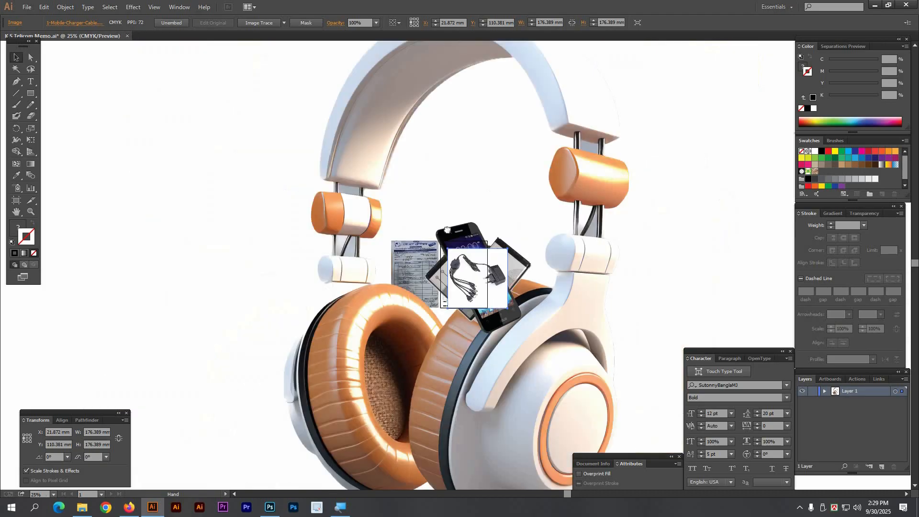
# Step: Shrink the large pasted headphone image to roughly memo size
pyautogui.click(598, 253)
pyautogui.moveTo(601, 254); pyautogui.dragTo(400, 259)
pyautogui.moveTo(338, 197); pyautogui.dragTo(543, 292)
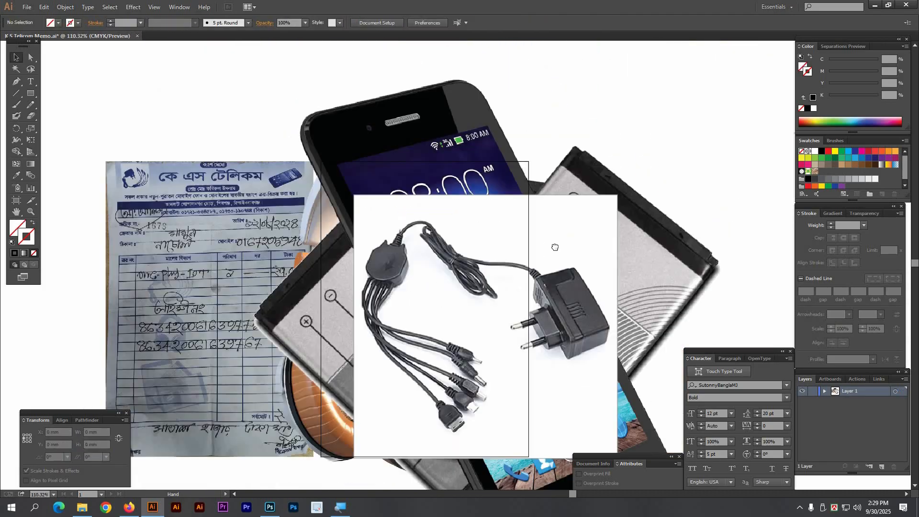
pyautogui.moveTo(554, 248); pyautogui.dragTo(399, 164)
# Step: Move the charger, phone and battery images to the right and the memo photo left
pyautogui.moveTo(265, 232); pyautogui.dragTo(580, 236)
pyautogui.keyDown('ctrl'); pyautogui.keyDown('alt'); pyautogui.click(377, 267); pyautogui.keyUp('alt'); pyautogui.keyUp('ctrl')
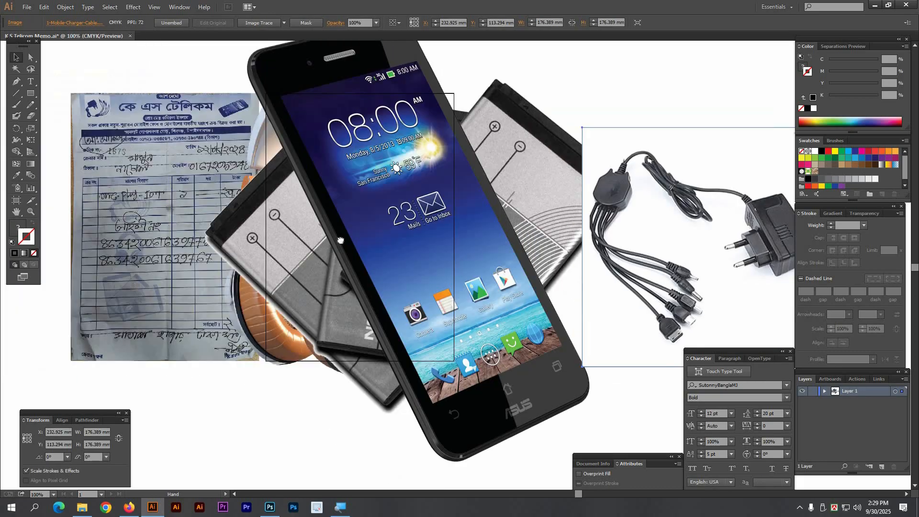
pyautogui.moveTo(340, 240); pyautogui.dragTo(520, 246)
pyautogui.keyDown('ctrl'); pyautogui.keyDown('alt'); pyautogui.click(413, 253); pyautogui.keyUp('alt'); pyautogui.keyUp('ctrl')
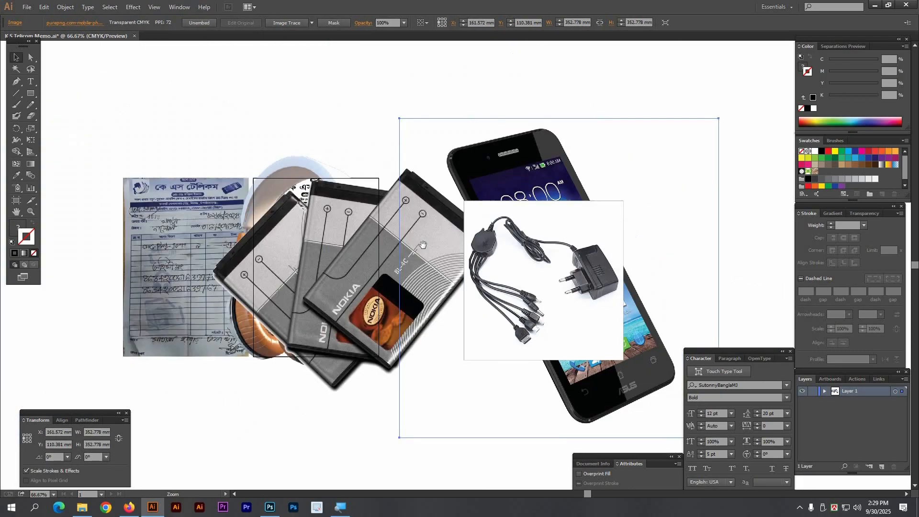
pyautogui.moveTo(438, 233); pyautogui.dragTo(460, 227)
pyautogui.click(359, 249)
pyautogui.moveTo(356, 256); pyautogui.dragTo(343, 277)
pyautogui.moveTo(344, 277); pyautogui.dragTo(666, 272)
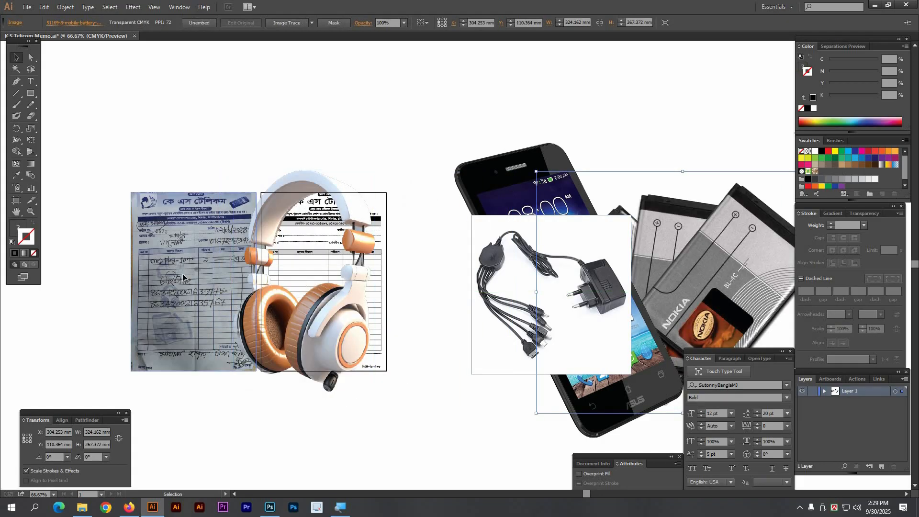
pyautogui.moveTo(183, 273); pyautogui.dragTo(158, 274)
# Step: Scale the headphone picture down to about 24 mm
pyautogui.click(217, 152)
pyautogui.moveTo(144, 149); pyautogui.dragTo(578, 386)
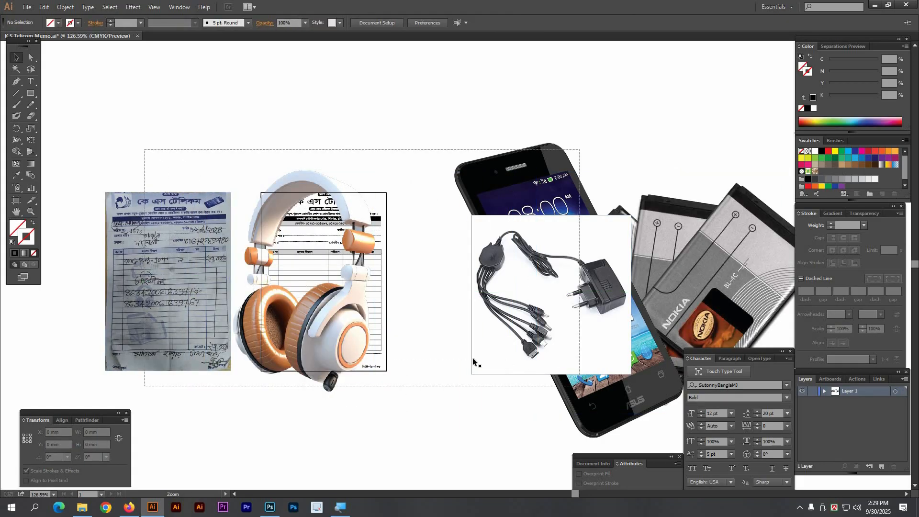
pyautogui.click(361, 147)
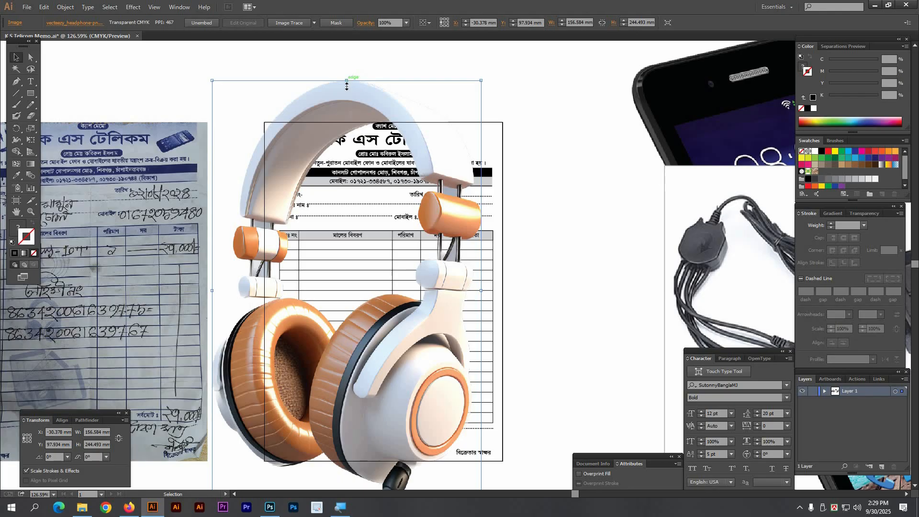
pyautogui.moveTo(347, 86); pyautogui.dragTo(347, 263)
# Step: Move the headphones about three rows down into the item table and enlarge them slightly
pyautogui.moveTo(319, 243); pyautogui.dragTo(345, 155)
pyautogui.moveTo(599, 385); pyautogui.dragTo(204, 149)
pyautogui.moveTo(424, 201); pyautogui.dragTo(421, 334)
pyautogui.moveTo(447, 278); pyautogui.dragTo(403, 260)
pyautogui.click(142, 207)
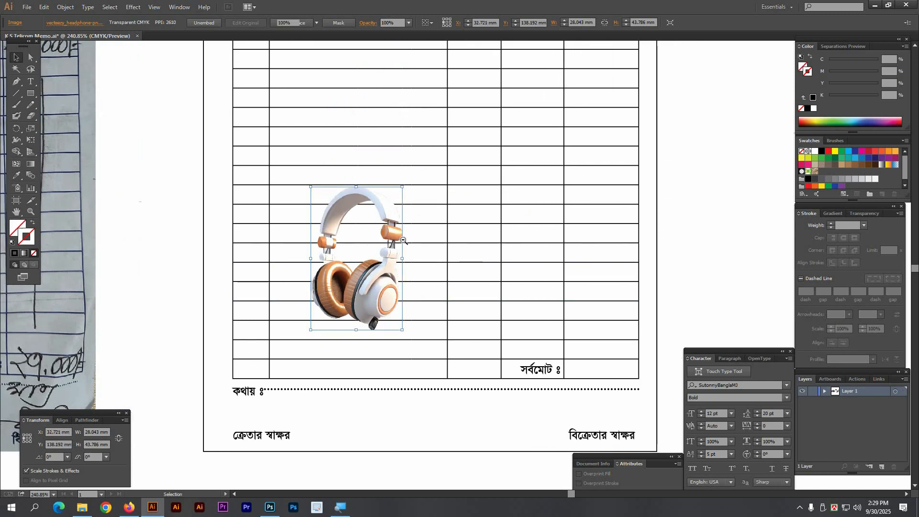
pyautogui.keyDown('ctrl'); pyautogui.keyDown('alt'); pyautogui.click(403, 240); pyautogui.keyUp('alt'); pyautogui.keyUp('ctrl')
pyautogui.keyDown('ctrl'); pyautogui.keyDown('alt'); pyautogui.click(403, 240); pyautogui.keyUp('alt'); pyautogui.keyUp('ctrl')
pyautogui.moveTo(646, 237); pyautogui.dragTo(476, 240)
pyautogui.moveTo(531, 250); pyautogui.dragTo(485, 252)
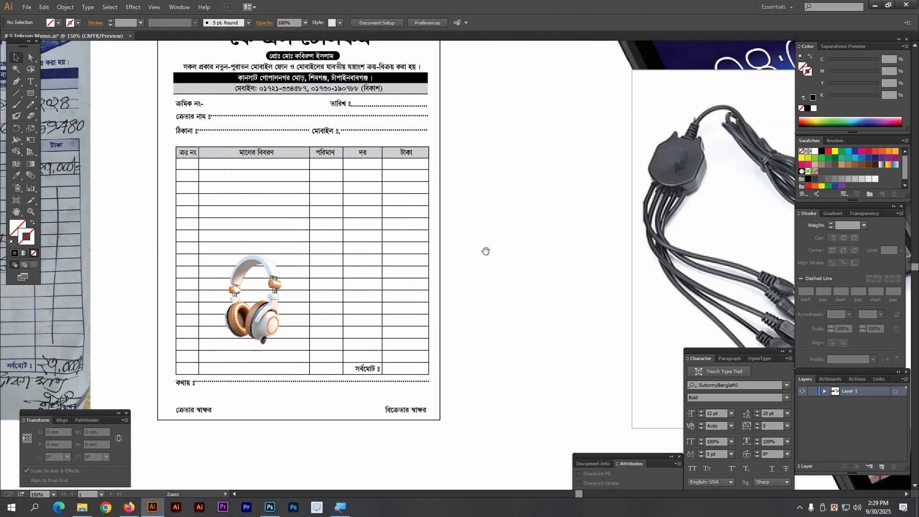
pyautogui.keyDown('ctrl'); pyautogui.keyDown('alt'); pyautogui.click(482, 251); pyautogui.keyUp('alt'); pyautogui.keyUp('ctrl')
# Step: Alt-drag a charger copy into the memo table and shrink it to 28.839 mm square
pyautogui.moveTo(569, 265); pyautogui.dragTo(572, 277)
pyautogui.moveTo(716, 277); pyautogui.dragTo(347, 261)
pyautogui.moveTo(441, 265); pyautogui.dragTo(332, 260)
pyautogui.moveTo(417, 303); pyautogui.dragTo(222, 230)
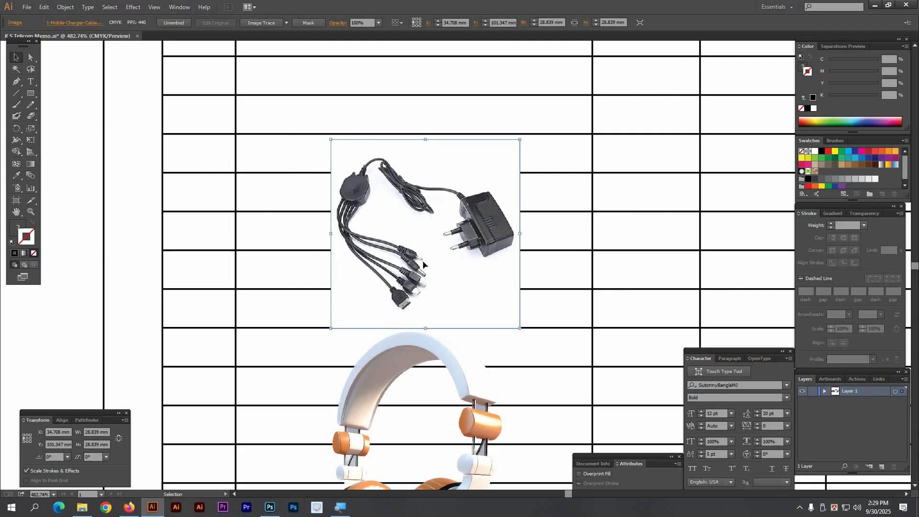
pyautogui.click(116, 210)
pyautogui.click(421, 234)
pyautogui.press('Delete')
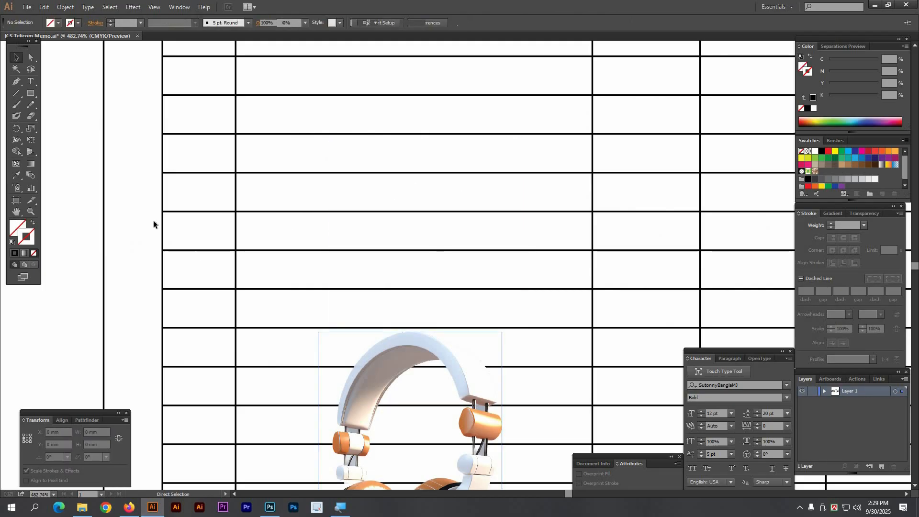
pyautogui.hotkey('ctrl', 'z')
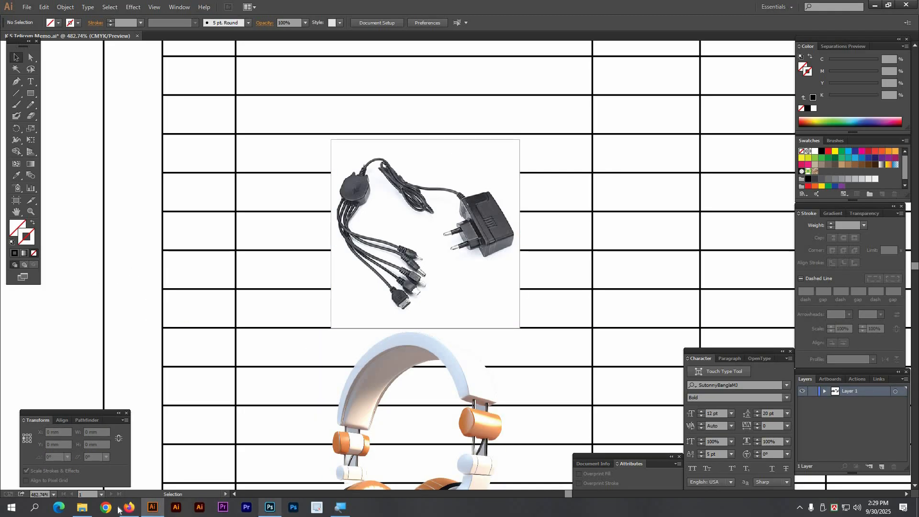
# Step: Open the 1-Mobile-Charger-Cable photo from Downloads in Photoshop
pyautogui.click(82, 508)
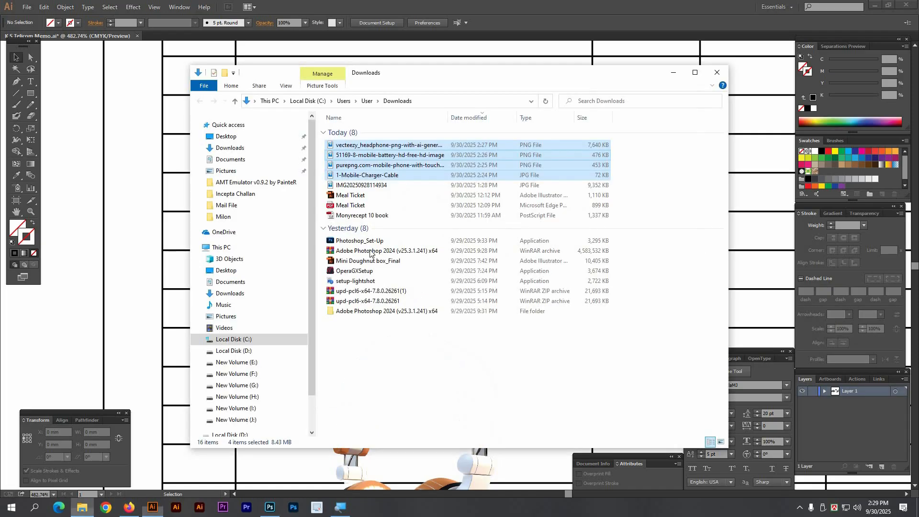
pyautogui.click(350, 176)
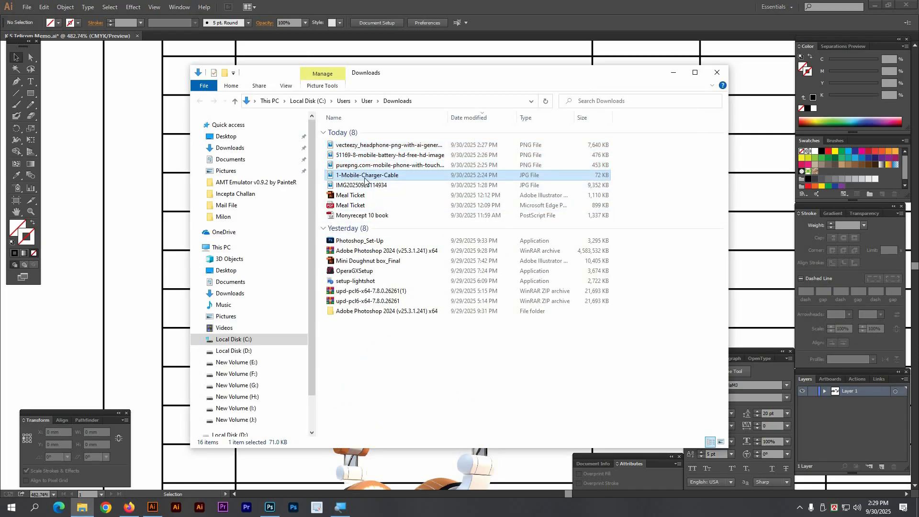
pyautogui.moveTo(364, 181); pyautogui.dragTo(351, 332)
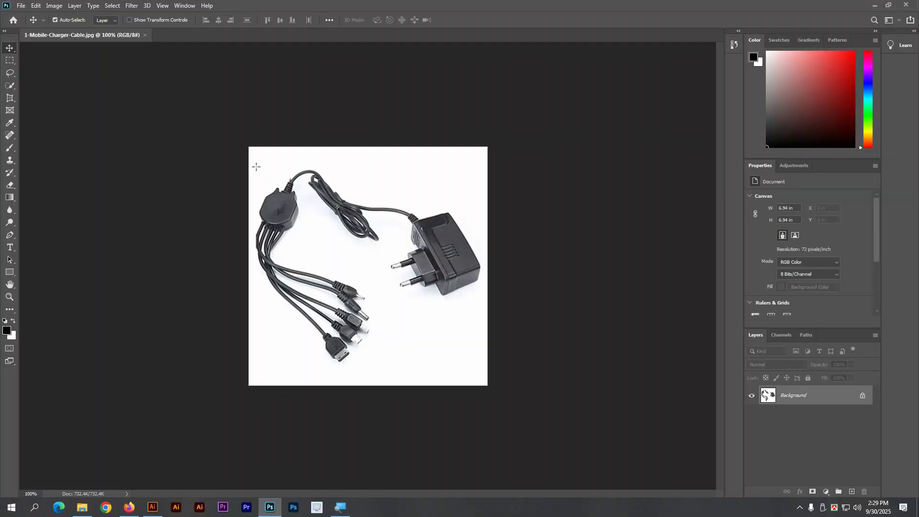
# Step: Marquee-select a rectangle around the charger, then bring the Vecteezy page in Firefox forward
pyautogui.press('m')
pyautogui.moveTo(252, 158); pyautogui.dragTo(483, 370)
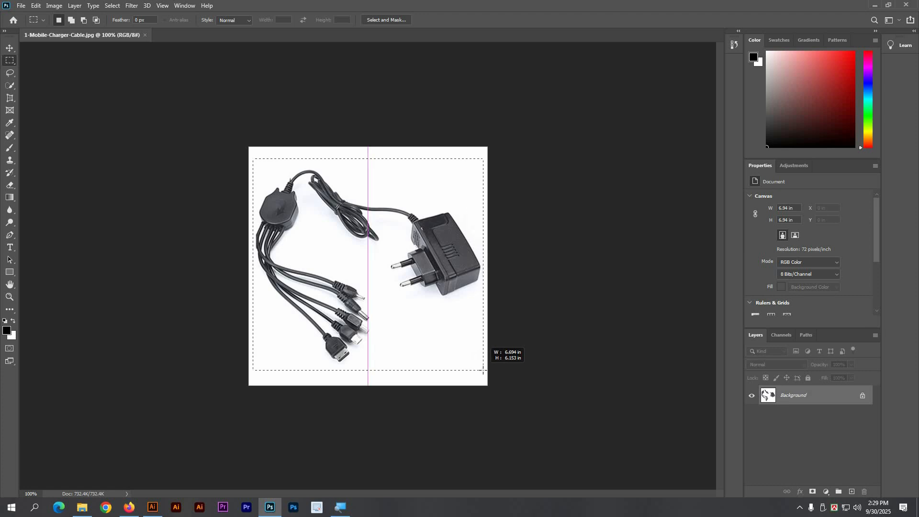
pyautogui.click(129, 509)
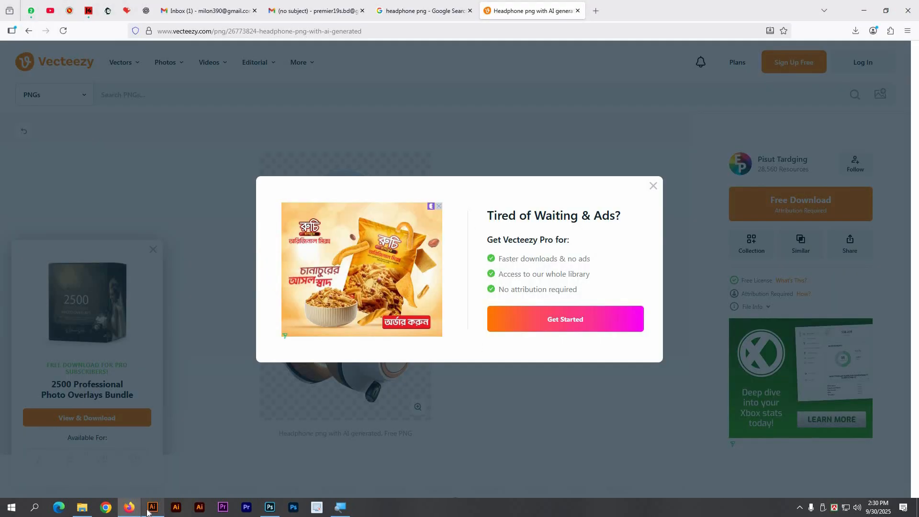
# Step: Shrink the charger image to about 44 mm wide and move it up into the table
pyautogui.click(148, 510)
pyautogui.scroll(5, 402, 311)
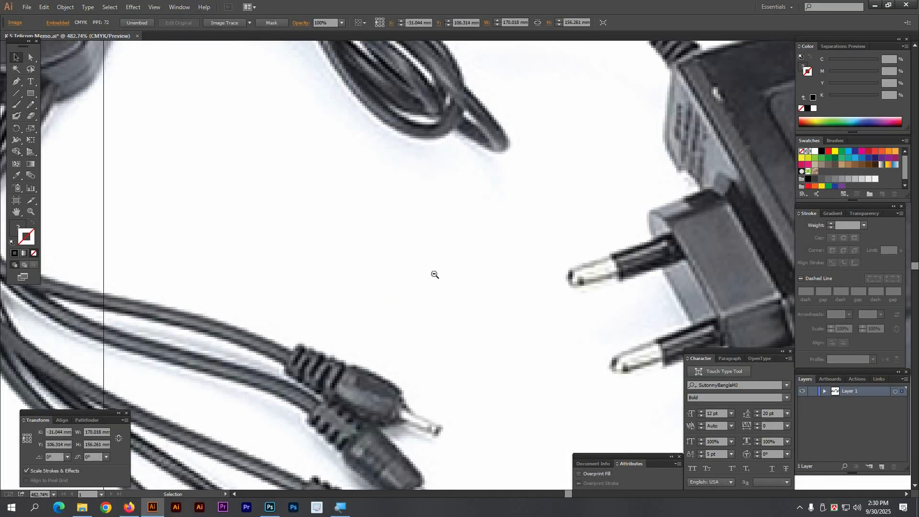
pyautogui.scroll(-6, 435, 274)
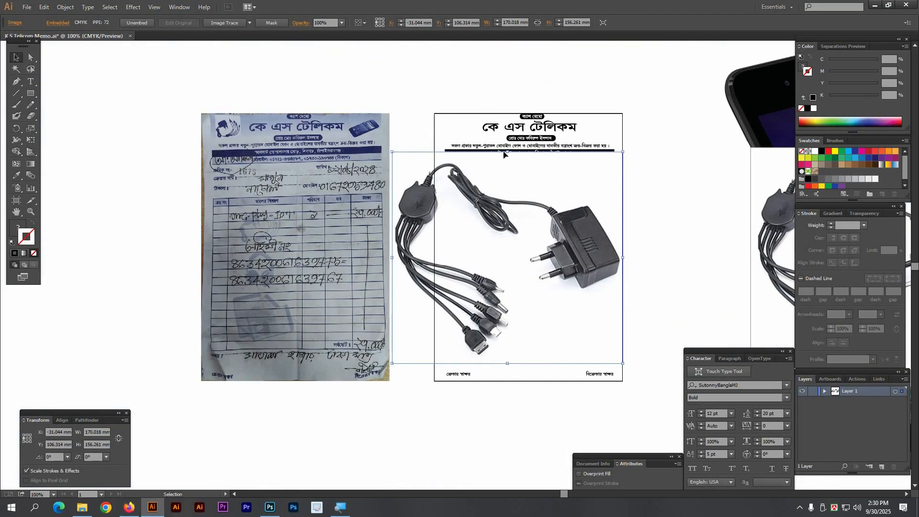
pyautogui.moveTo(508, 152); pyautogui.dragTo(509, 231)
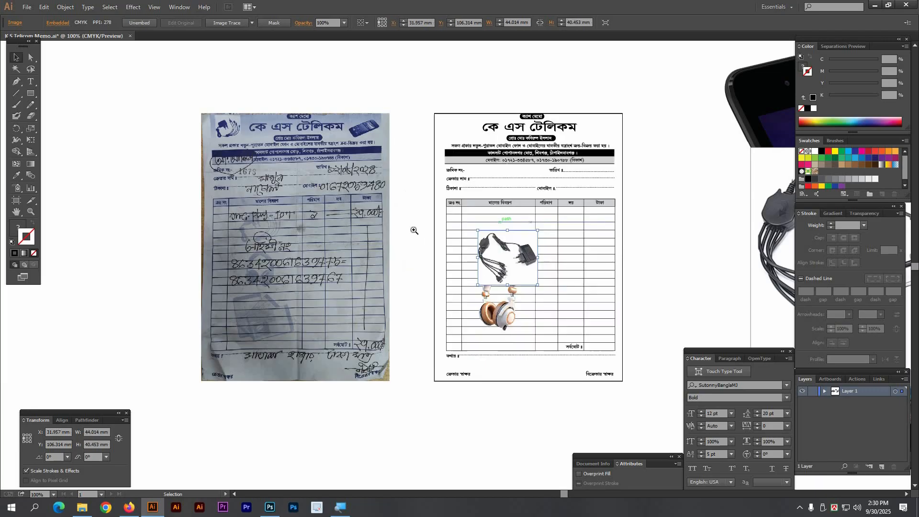
pyautogui.moveTo(383, 190); pyautogui.dragTo(594, 297)
pyautogui.hotkey('ctrl', 'z')
pyautogui.hotkey('ctrl', 'z')
pyautogui.hotkey('ctrl', 'z')
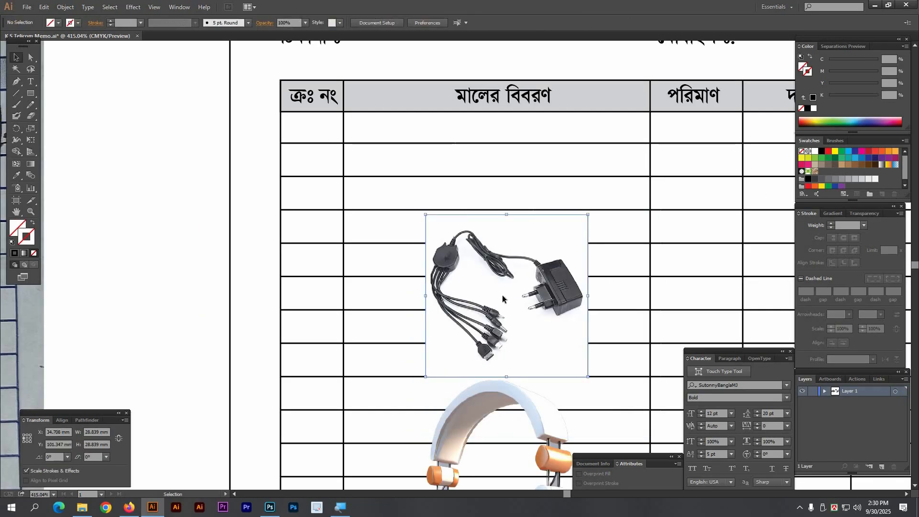
pyautogui.hotkey('ctrl', 'shift', 'z')
pyautogui.hotkey('ctrl', 'shift', 'z')
pyautogui.hotkey('ctrl', 'shift', 'z')
pyautogui.moveTo(543, 315); pyautogui.dragTo(445, 222)
pyautogui.moveTo(562, 234); pyautogui.dragTo(547, 234)
# Step: Shrink the headphones image and nudge it slightly lower in the table
pyautogui.moveTo(472, 381); pyautogui.dragTo(480, 293)
pyautogui.click(479, 291)
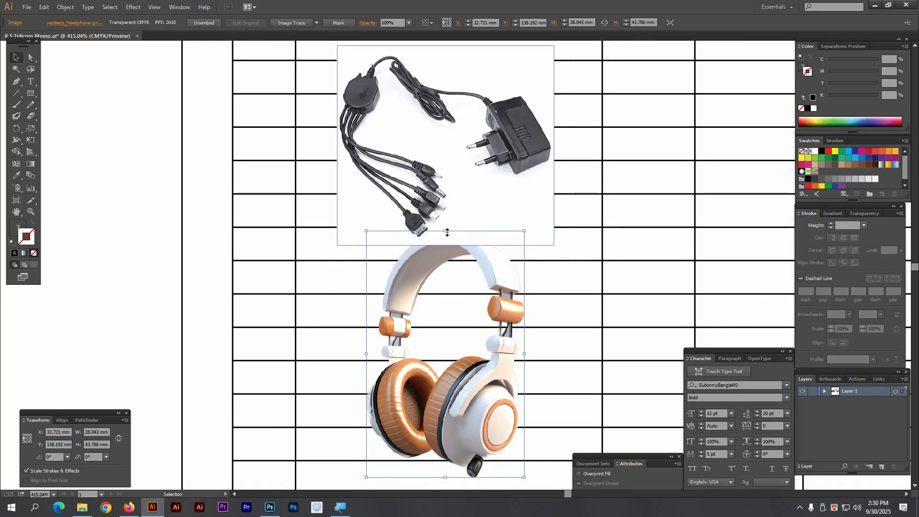
pyautogui.moveTo(446, 231); pyautogui.dragTo(446, 243)
pyautogui.moveTo(466, 413); pyautogui.dragTo(470, 370)
pyautogui.keyDown('ctrl'); pyautogui.keyDown('alt'); pyautogui.click(473, 267); pyautogui.keyUp('alt'); pyautogui.keyUp('ctrl')
pyautogui.keyDown('ctrl'); pyautogui.keyDown('alt'); pyautogui.click(473, 267); pyautogui.keyUp('alt'); pyautogui.keyUp('ctrl')
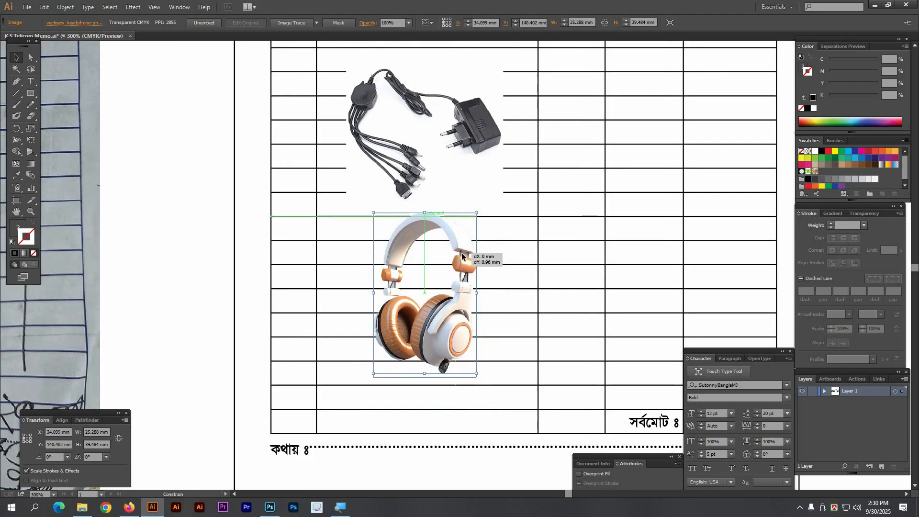
pyautogui.click(182, 219)
# Step: Move the charger and headphones images together lower in the table
pyautogui.moveTo(475, 164); pyautogui.dragTo(467, 271)
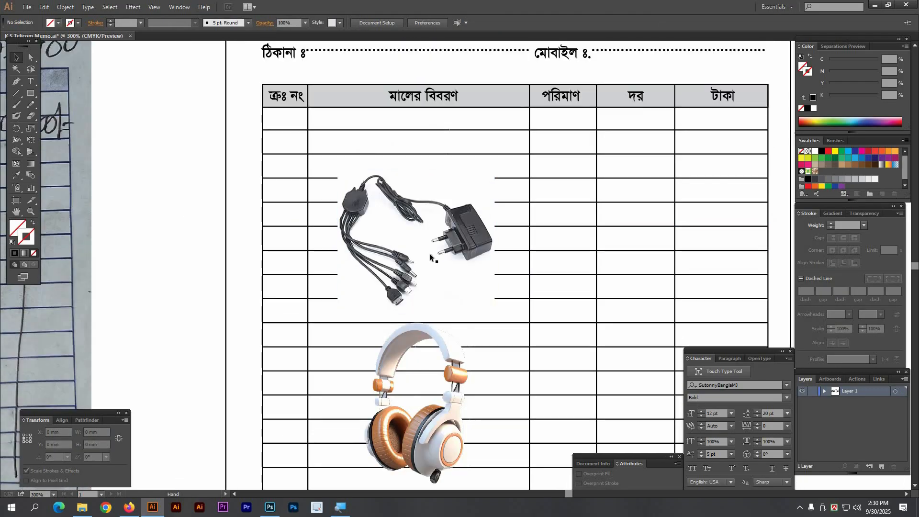
pyautogui.keyDown('ctrl'); pyautogui.keyDown('alt'); pyautogui.click(447, 332); pyautogui.keyUp('alt'); pyautogui.keyUp('ctrl')
pyautogui.click(447, 332)
pyautogui.keyDown('shift'); pyautogui.click(452, 225); pyautogui.keyUp('shift')
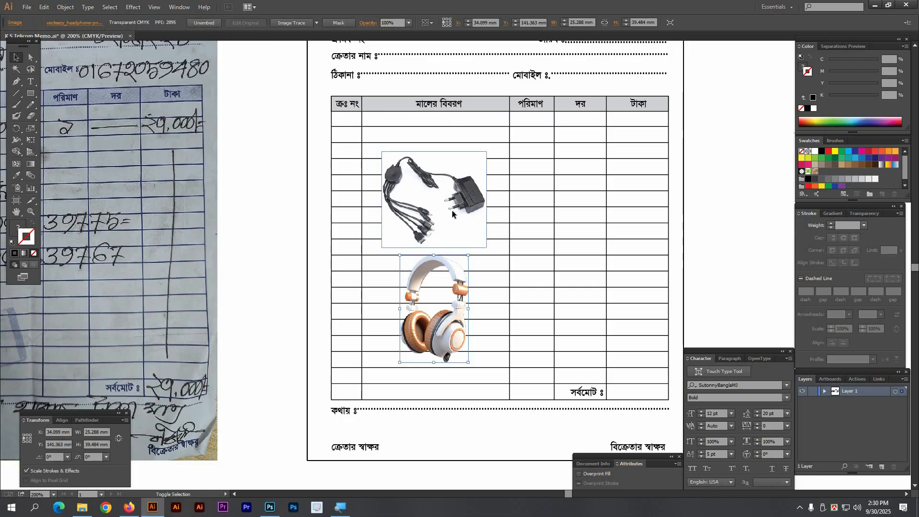
pyautogui.moveTo(452, 193); pyautogui.dragTo(429, 238)
pyautogui.click(276, 230)
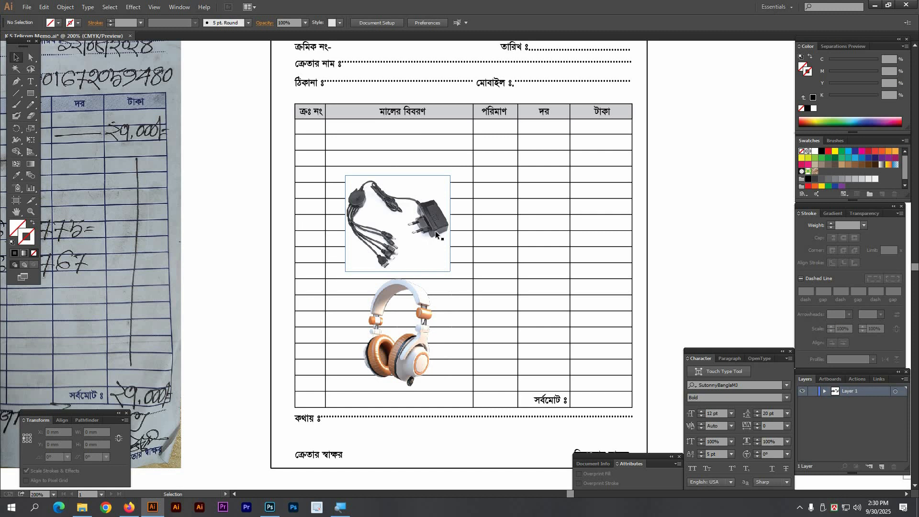
# Step: Fine-tune the charger to about 38.5 × 35.4 mm and the headphones to 23.8 × 37.2 mm
pyautogui.click(435, 230)
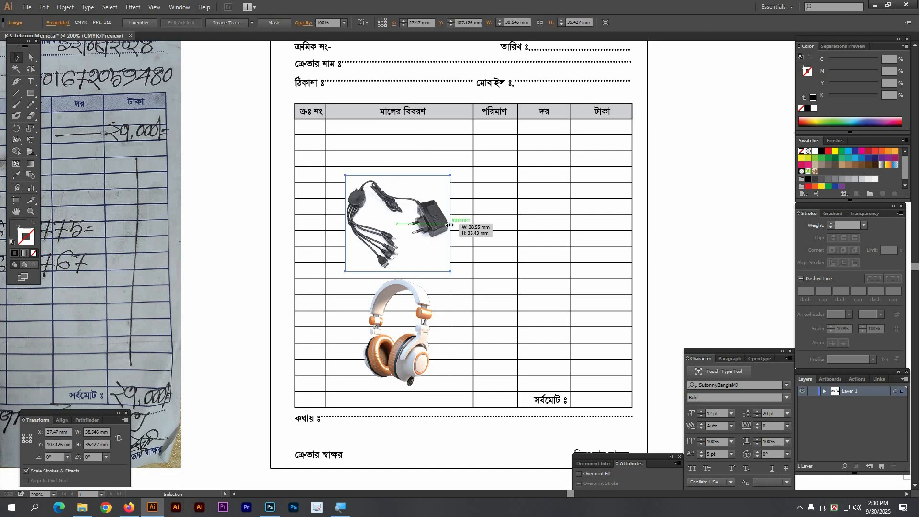
pyautogui.moveTo(450, 225); pyautogui.dragTo(447, 224)
pyautogui.click(426, 325)
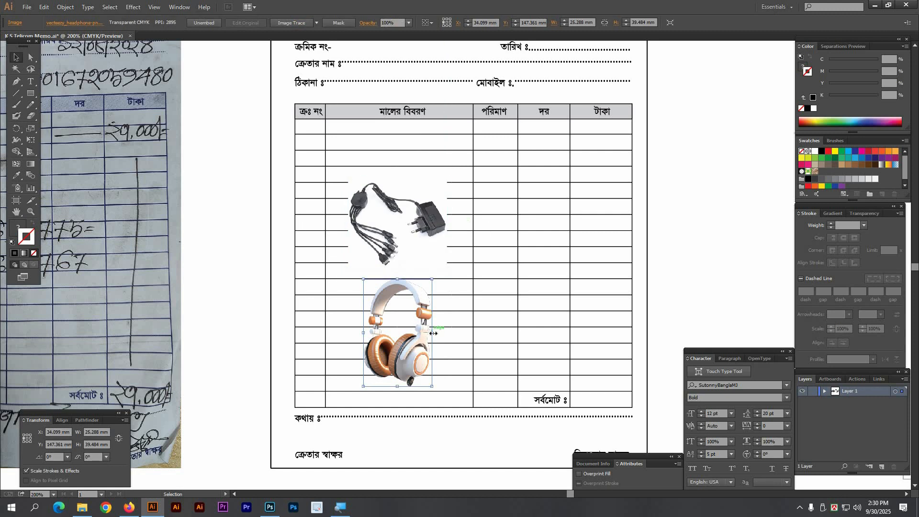
pyautogui.moveTo(431, 332); pyautogui.dragTo(429, 332)
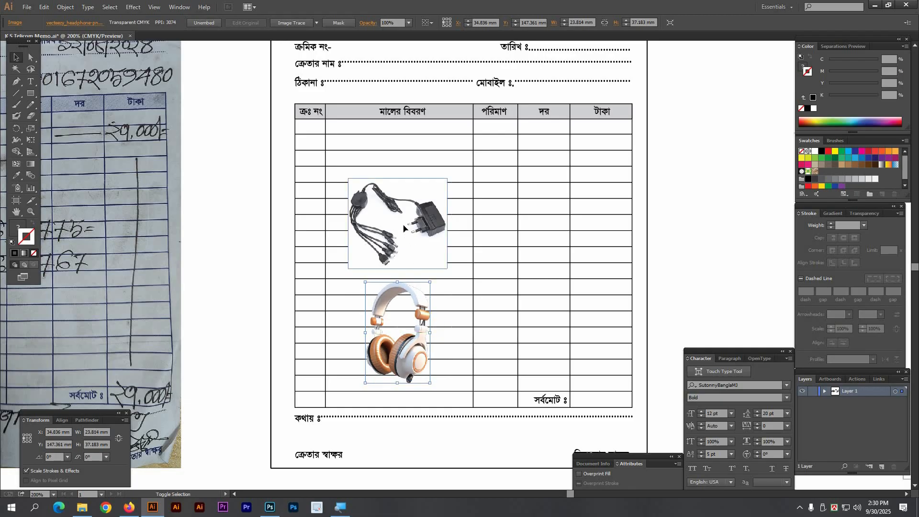
pyautogui.keyDown('shift'); pyautogui.click(411, 234); pyautogui.keyUp('shift')
pyautogui.click(341, 283)
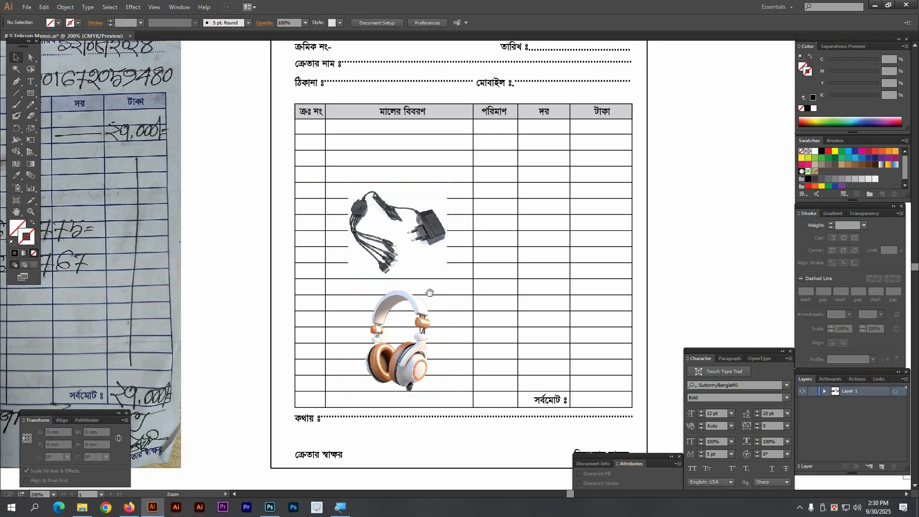
# Step: Zoom out to the spare images beside the page and select the large spare charger
pyautogui.keyDown('ctrl'); pyautogui.keyDown('alt'); pyautogui.click(438, 283); pyautogui.keyUp('alt'); pyautogui.keyUp('ctrl')
pyautogui.moveTo(589, 261); pyautogui.dragTo(483, 276)
pyautogui.keyDown('ctrl'); pyautogui.keyDown('alt'); pyautogui.click(483, 276); pyautogui.keyUp('alt'); pyautogui.keyUp('ctrl')
pyautogui.moveTo(658, 244); pyautogui.dragTo(628, 289)
pyautogui.click(671, 273)
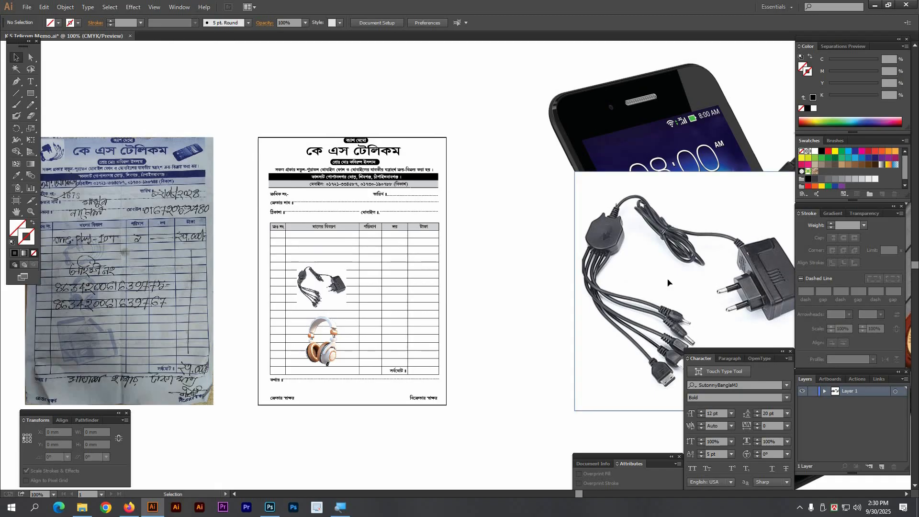
# Step: Delete the spare charger and place the phone image, about 28 mm, at the header's upper right
pyautogui.press('Delete')
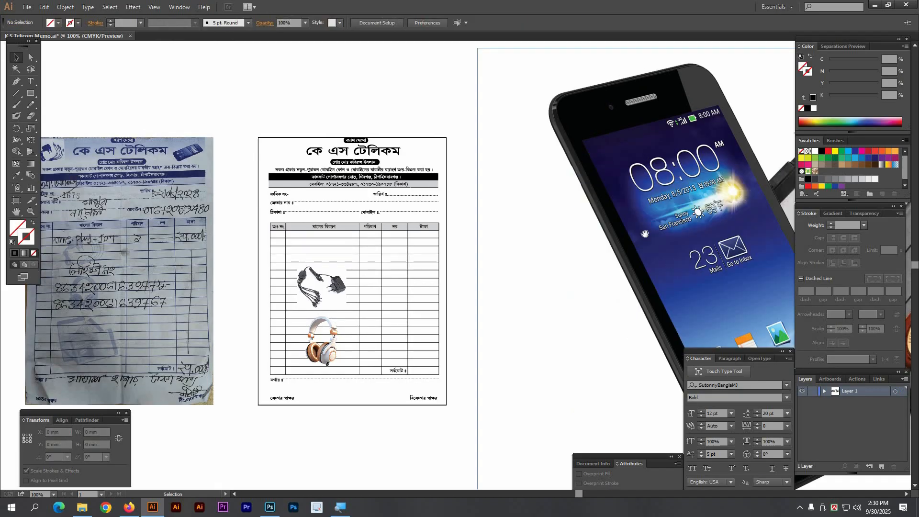
pyautogui.moveTo(645, 234); pyautogui.dragTo(603, 269)
pyautogui.click(651, 147)
pyautogui.moveTo(675, 84); pyautogui.dragTo(675, 283)
pyautogui.moveTo(650, 318); pyautogui.dragTo(358, 190)
pyautogui.moveTo(303, 147); pyautogui.dragTo(470, 243)
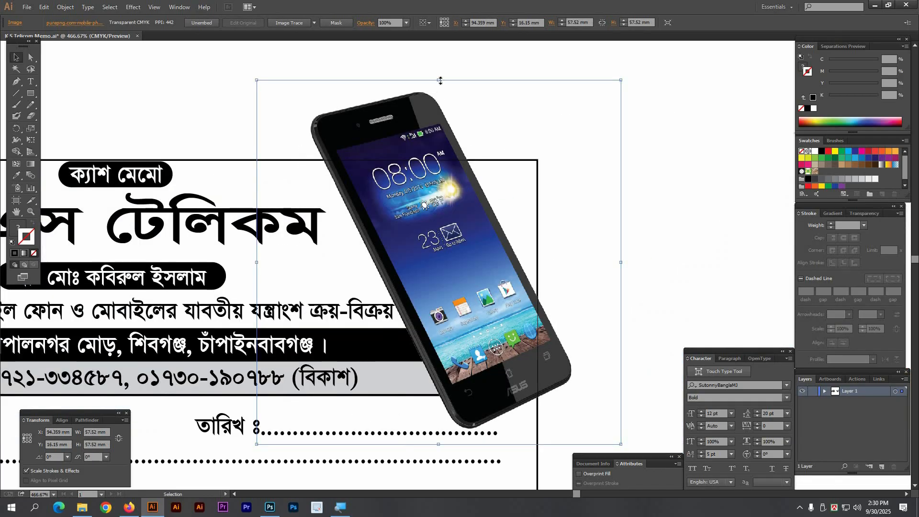
pyautogui.moveTo(440, 80); pyautogui.dragTo(423, 182)
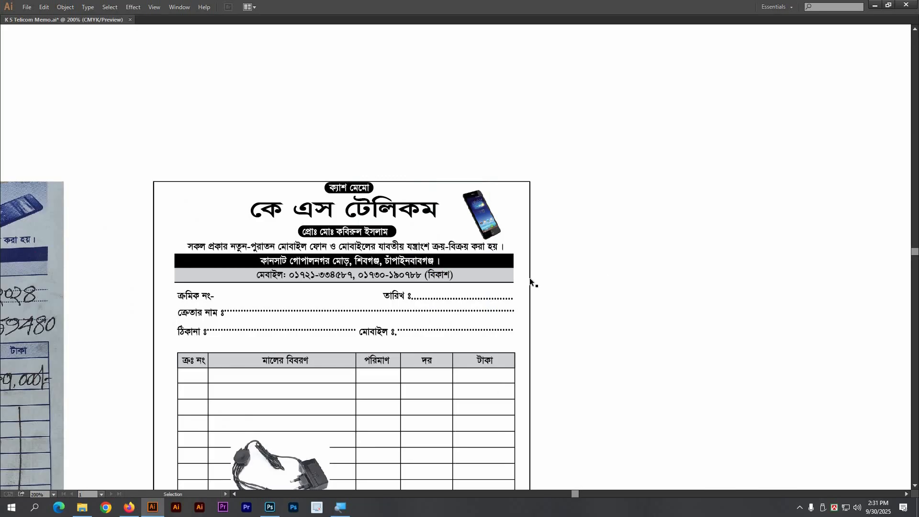
# Step: Bring the battery image over to the memo and shrink it
pyautogui.keyDown('ctrl'); pyautogui.keyDown('alt'); pyautogui.click(434, 301); pyautogui.keyUp('alt'); pyautogui.keyUp('ctrl')
pyautogui.moveTo(628, 331); pyautogui.dragTo(627, 307)
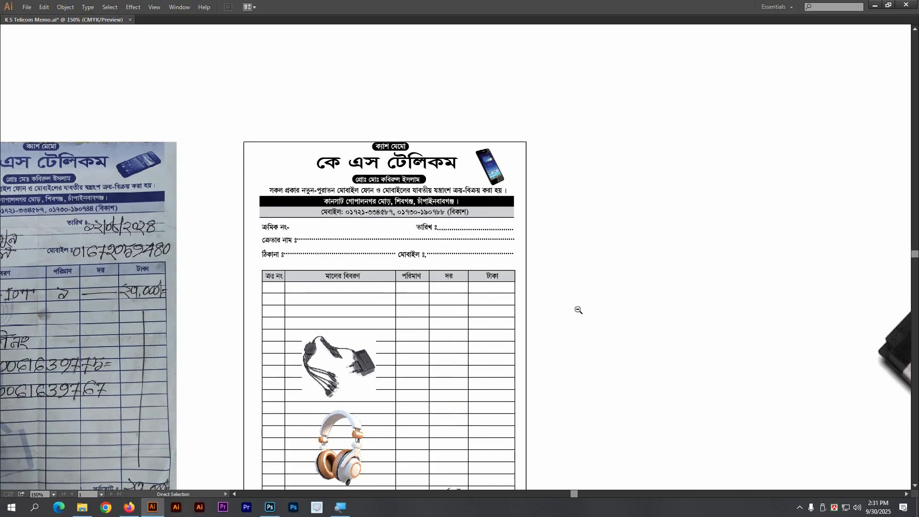
pyautogui.keyDown('ctrl'); pyautogui.keyDown('alt'); pyautogui.click(578, 307); pyautogui.keyUp('alt'); pyautogui.keyUp('ctrl')
pyautogui.moveTo(774, 309); pyautogui.dragTo(537, 297)
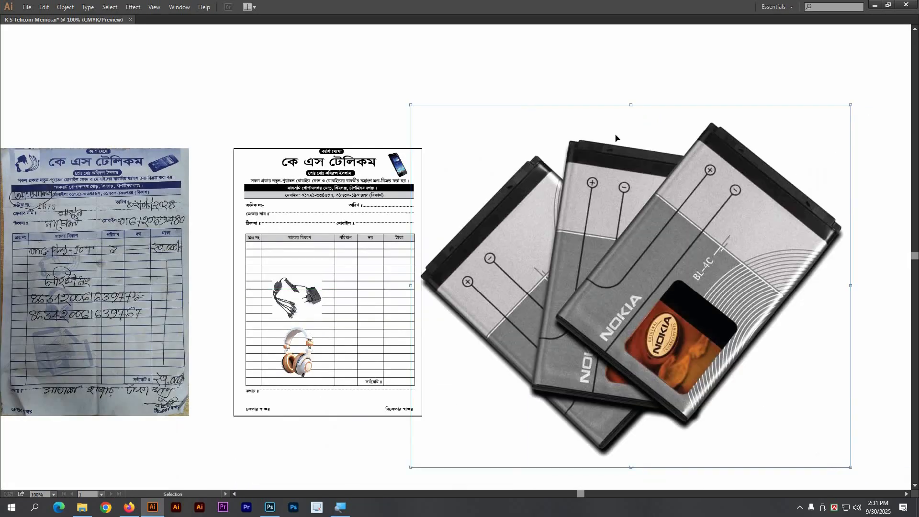
pyautogui.moveTo(632, 105); pyautogui.dragTo(403, 309)
pyautogui.moveTo(171, 166); pyautogui.dragTo(600, 389)
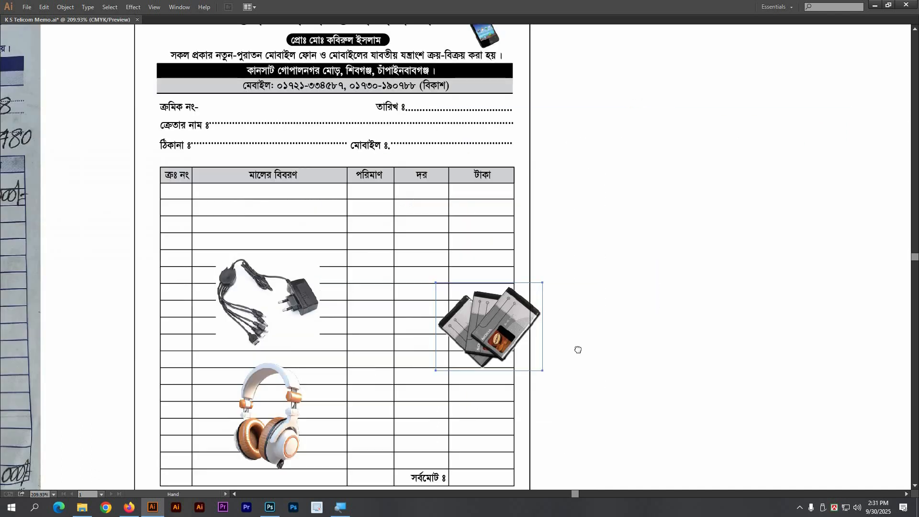
pyautogui.moveTo(578, 349); pyautogui.dragTo(633, 356)
# Step: Stack charger, headphones and battery in the item column, battery at the bottom
pyautogui.moveTo(335, 324); pyautogui.dragTo(346, 259)
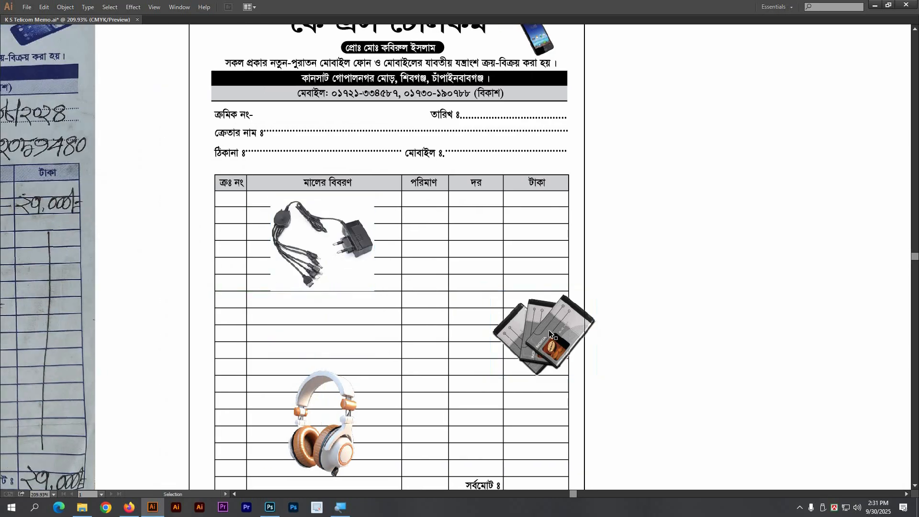
pyautogui.moveTo(335, 331); pyautogui.dragTo(343, 336)
pyautogui.moveTo(377, 283); pyautogui.dragTo(417, 192)
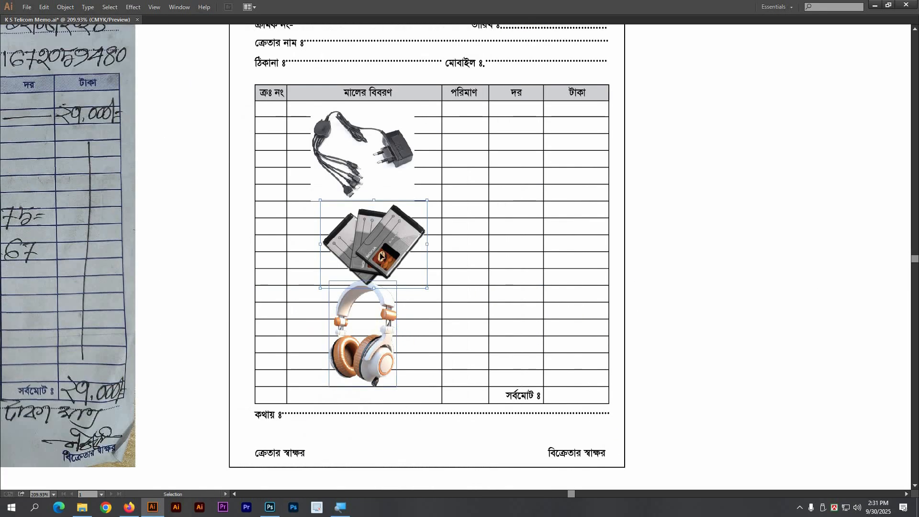
pyautogui.moveTo(374, 244); pyautogui.dragTo(372, 351)
pyautogui.moveTo(362, 301); pyautogui.dragTo(362, 226)
pyautogui.moveTo(384, 339); pyautogui.dragTo(382, 339)
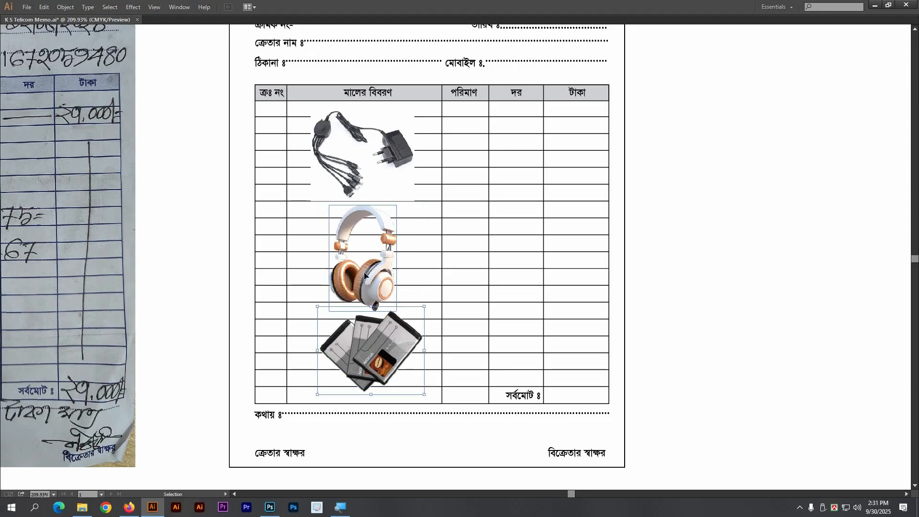
pyautogui.moveTo(364, 277); pyautogui.dragTo(364, 272)
pyautogui.click(373, 344)
pyautogui.keyDown('shift'); pyautogui.click(378, 306); pyautogui.keyUp('shift')
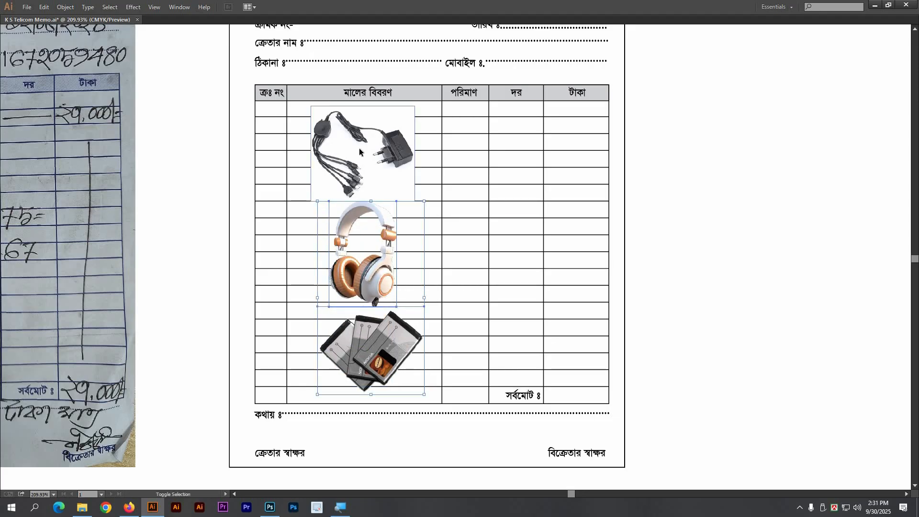
# Step: Send the charger, headphones and battery images to the back, behind the table lines
pyautogui.keyDown('shift'); pyautogui.click(360, 153); pyautogui.keyUp('shift')
pyautogui.rightClick(360, 153)
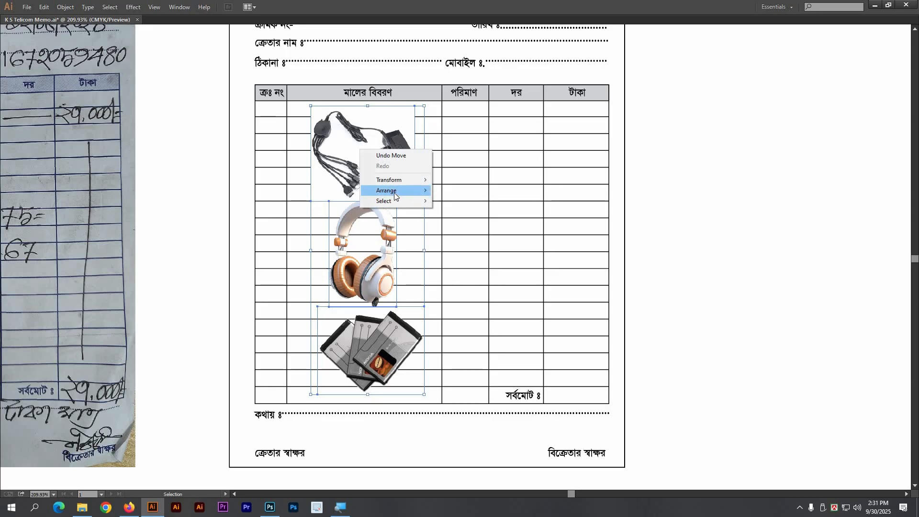
pyautogui.moveTo(397, 190)
pyautogui.click(468, 223)
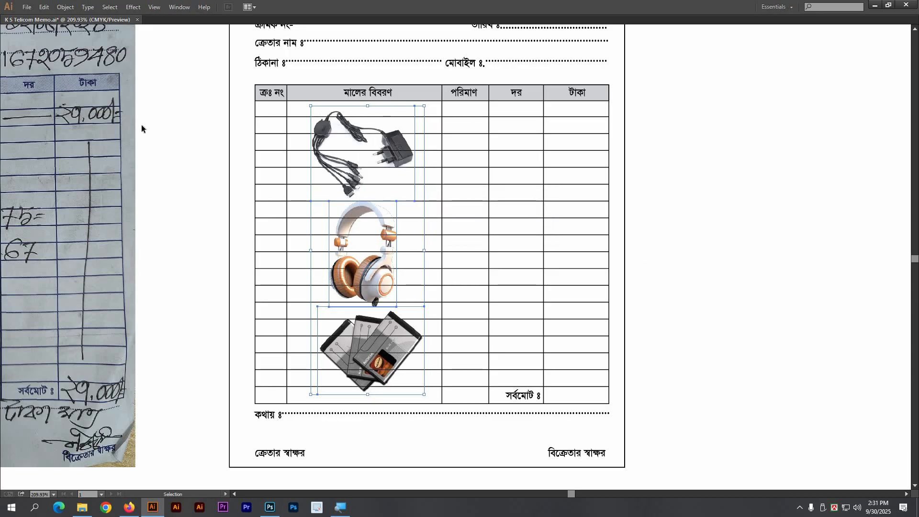
# Step: Try a grayscale conversion of the images, undo it, and return to Edit > Edit Colors
pyautogui.click(44, 8)
pyautogui.moveTo(102, 176)
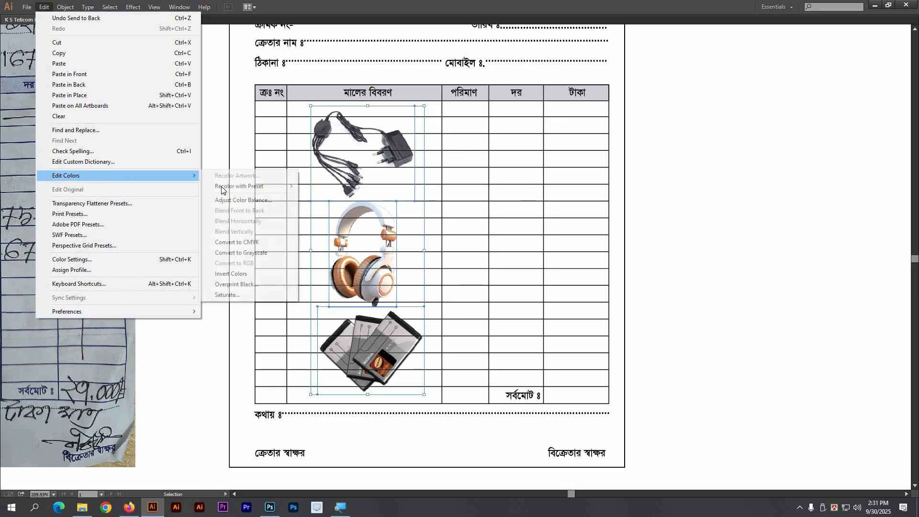
pyautogui.click(249, 254)
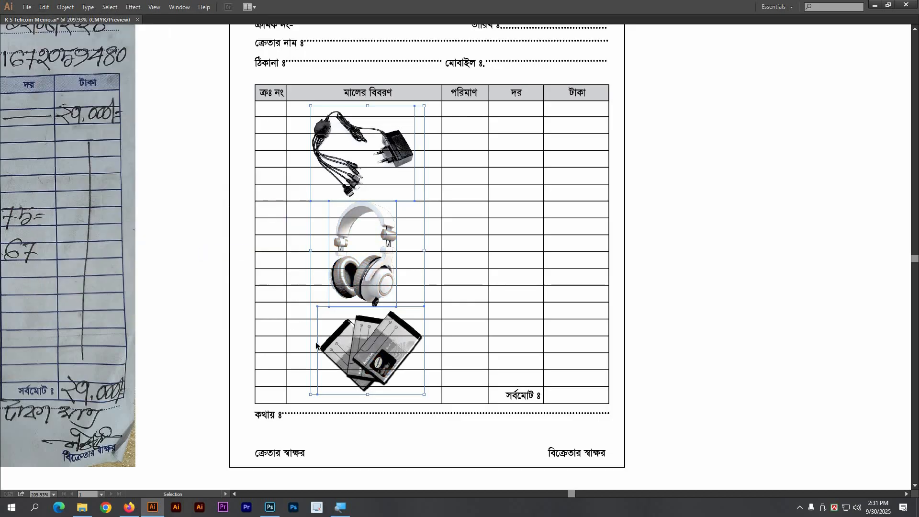
pyautogui.hotkey('ctrl', 'z')
pyautogui.press('v')
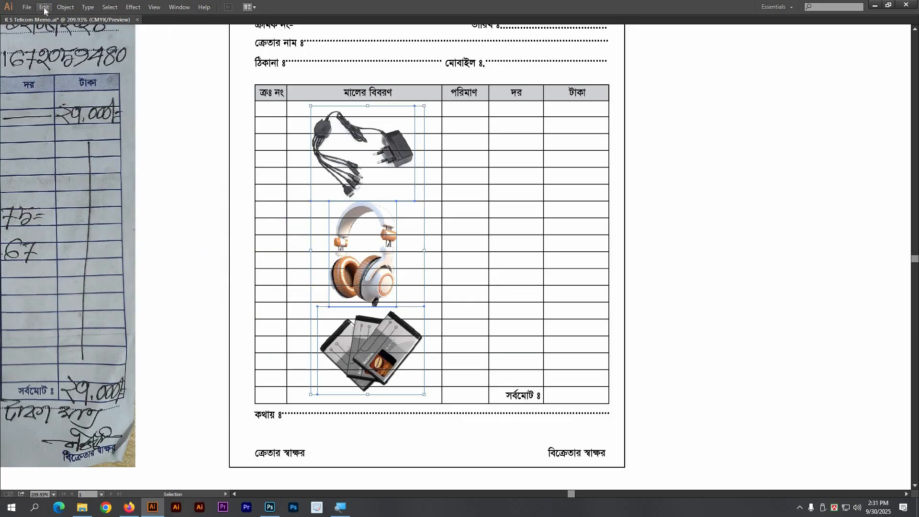
pyautogui.click(44, 8)
pyautogui.moveTo(88, 178)
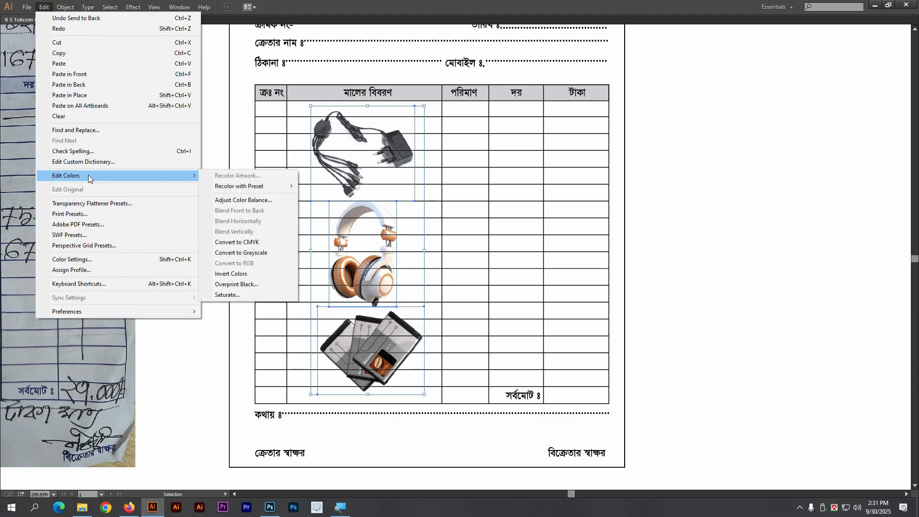
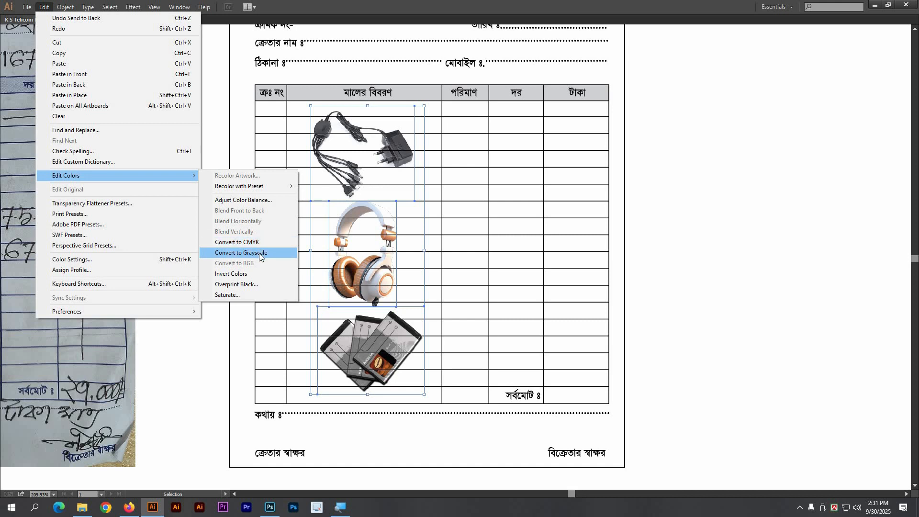
# Step: Convert the charger, headphone and battery photos to grayscale, then zoom in to check them
pyautogui.click(259, 253)
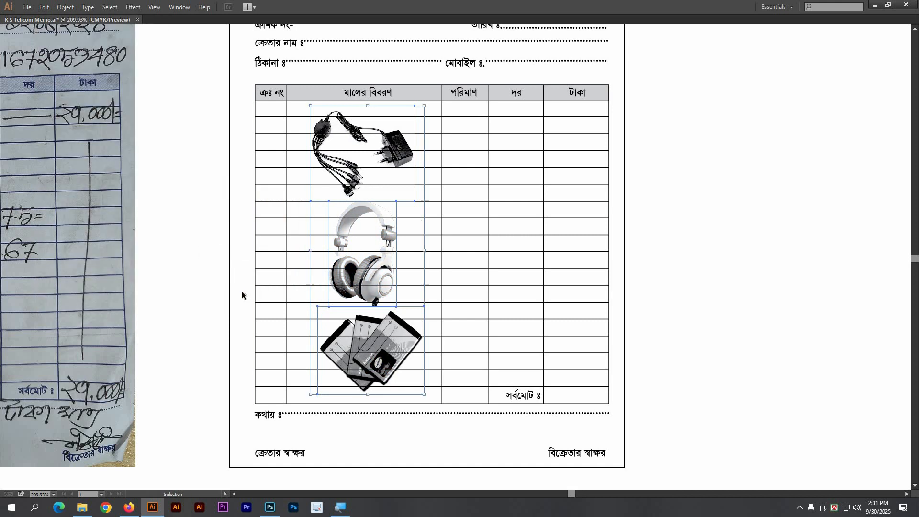
pyautogui.click(197, 250)
pyautogui.moveTo(202, 241); pyautogui.dragTo(525, 402)
pyautogui.moveTo(491, 335); pyautogui.dragTo(428, 388)
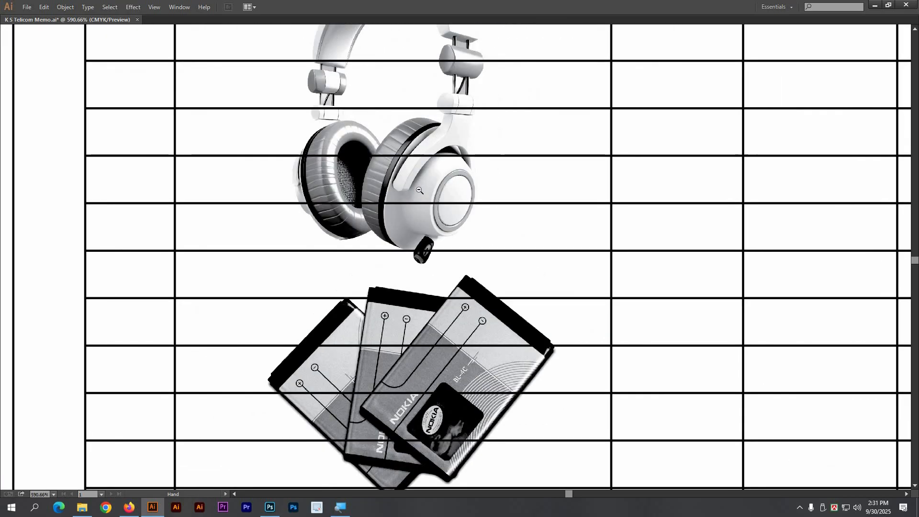
pyautogui.keyDown('ctrl'); pyautogui.keyDown('alt'); pyautogui.click(421, 190); pyautogui.keyUp('alt'); pyautogui.keyUp('ctrl')
pyautogui.keyDown('ctrl'); pyautogui.keyDown('alt'); pyautogui.click(421, 191); pyautogui.keyUp('alt'); pyautogui.keyUp('ctrl')
pyautogui.keyDown('ctrl'); pyautogui.keyDown('alt'); pyautogui.click(420, 191); pyautogui.keyUp('alt'); pyautogui.keyUp('ctrl')
pyautogui.moveTo(517, 209); pyautogui.dragTo(397, 83)
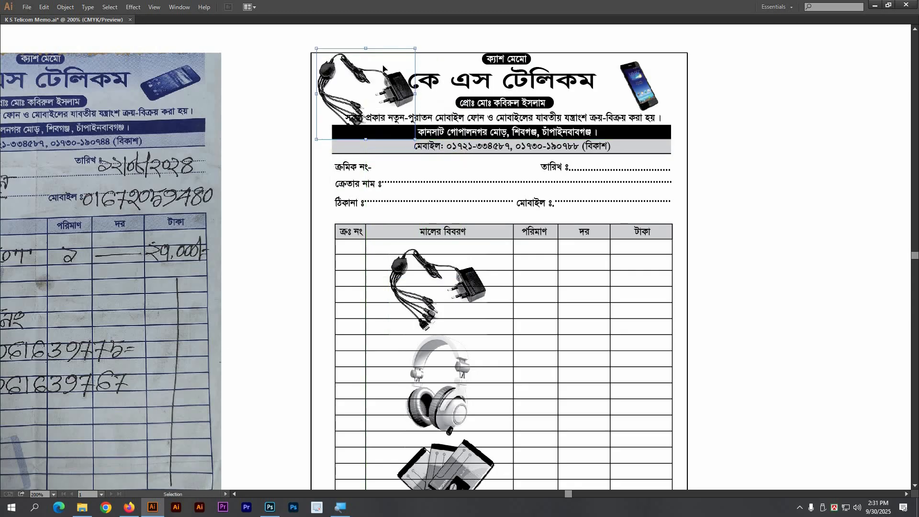
# Step: Shrink the charger copy and place it beside the shop title in the header
pyautogui.moveTo(368, 50); pyautogui.dragTo(387, 86)
pyautogui.moveTo(269, 36); pyautogui.dragTo(533, 179)
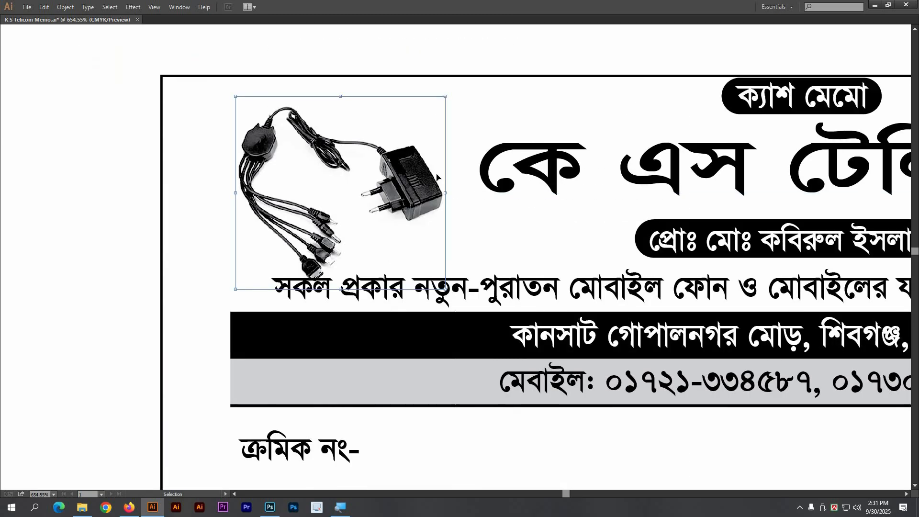
pyautogui.moveTo(436, 177)
pyautogui.mouseDown()
pyautogui.moveTo(445, 171)
pyautogui.moveTo(447, 187)
pyautogui.mouseUp()
pyautogui.keyDown('ctrl'); pyautogui.keyDown('alt'); pyautogui.click(396, 264); pyautogui.keyUp('alt'); pyautogui.keyUp('ctrl')
pyautogui.keyDown('ctrl'); pyautogui.keyDown('alt'); pyautogui.click(396, 264); pyautogui.keyUp('alt'); pyautogui.keyUp('ctrl')
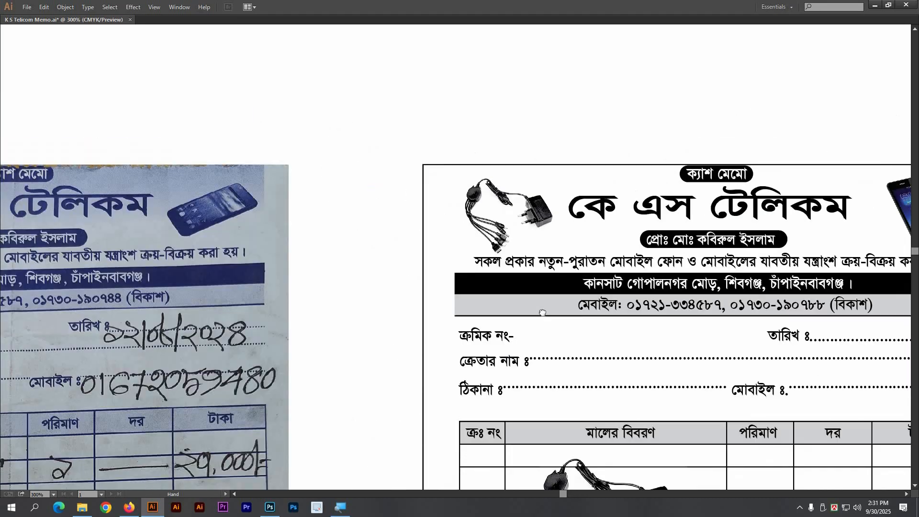
pyautogui.moveTo(543, 313); pyautogui.dragTo(391, 241)
pyautogui.moveTo(486, 458); pyautogui.dragTo(411, 230)
# Step: Restore the panels and frame the redrawn memo beside the reference photo at 150%
pyautogui.press('Tab')
pyautogui.moveTo(262, 263); pyautogui.dragTo(636, 239)
pyautogui.moveTo(59, 264); pyautogui.dragTo(381, 250)
pyautogui.keyDown('ctrl'); pyautogui.keyDown('alt'); pyautogui.click(556, 276); pyautogui.keyUp('alt'); pyautogui.keyUp('ctrl')
pyautogui.keyDown('ctrl'); pyautogui.keyDown('alt'); pyautogui.click(555, 277); pyautogui.keyUp('alt'); pyautogui.keyUp('ctrl')
pyautogui.moveTo(555, 277); pyautogui.dragTo(396, 271)
pyautogui.moveTo(540, 271); pyautogui.dragTo(457, 266)
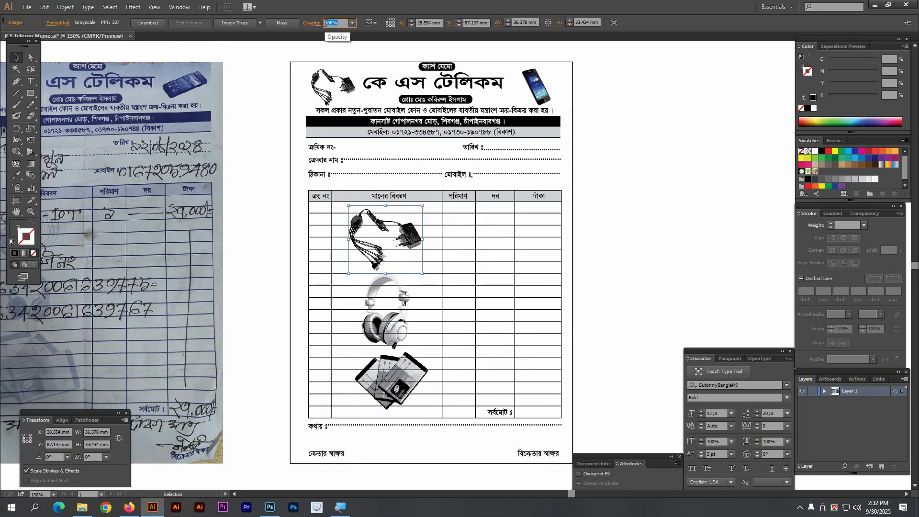
# Step: Set the charger, headphones and battery images each to 20% opacity
pyautogui.write('30')
pyautogui.press('Return')
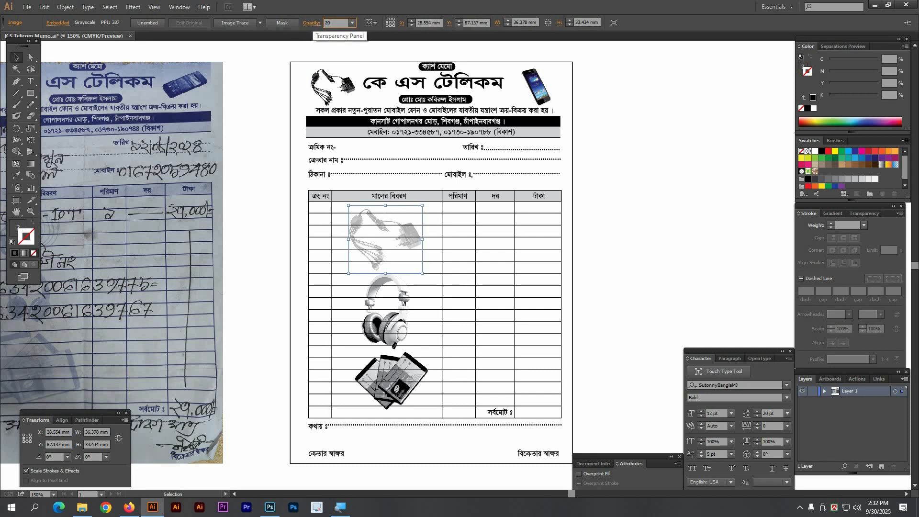
pyautogui.press('Return')
pyautogui.click(392, 315)
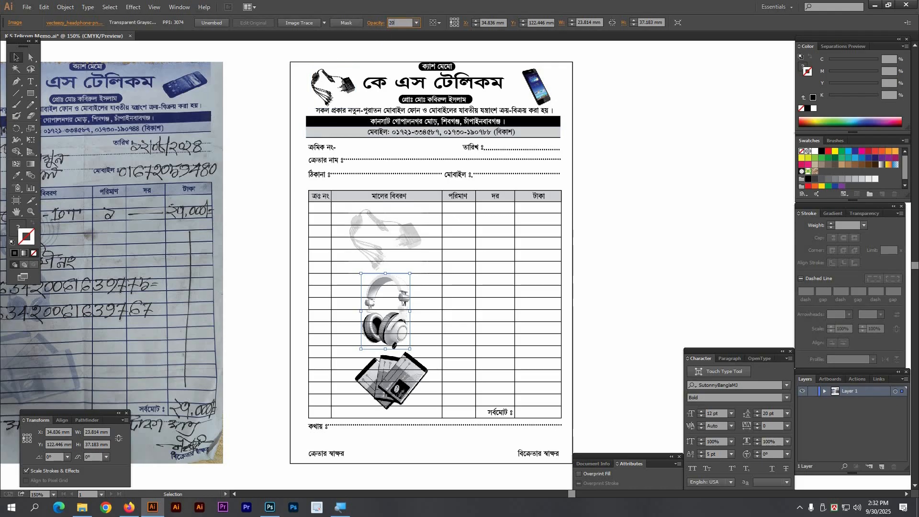
pyautogui.press('Return')
pyautogui.click(424, 369)
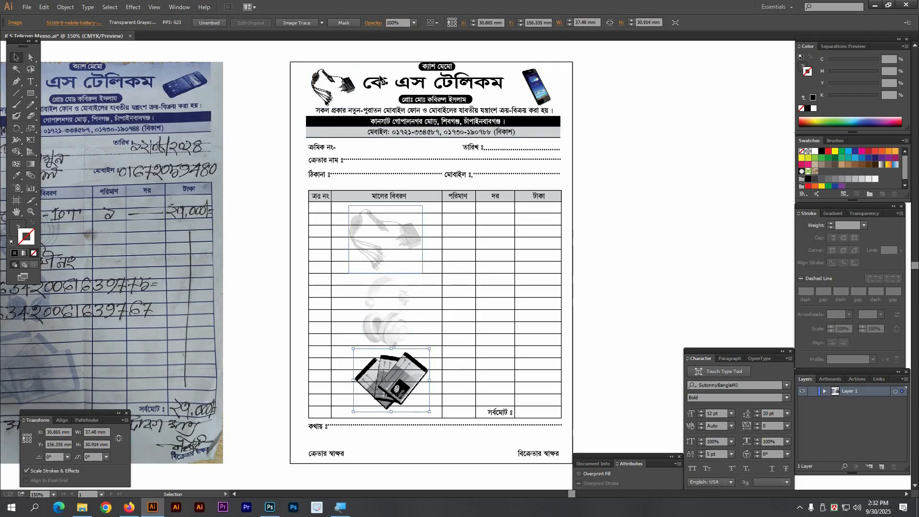
pyautogui.write('2')
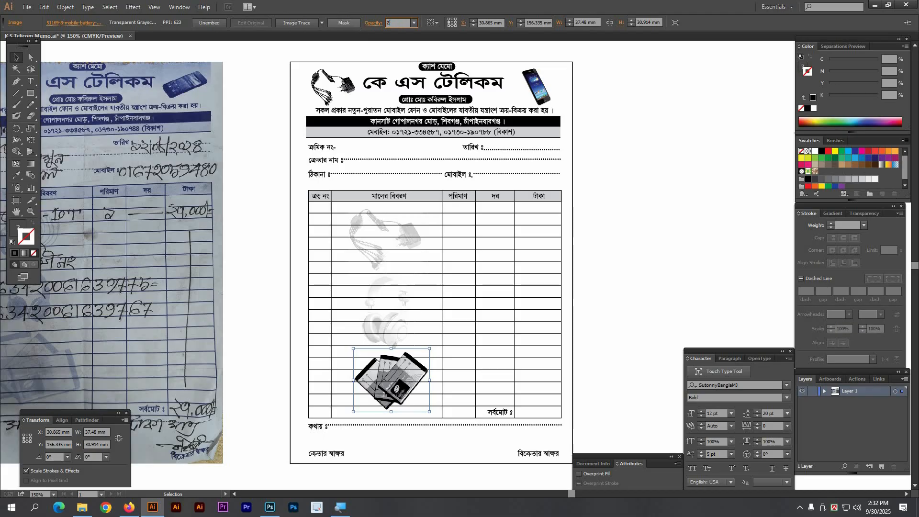
pyautogui.write('0')
pyautogui.press('Return')
pyautogui.click(759, 170)
pyautogui.moveTo(482, 232); pyautogui.dragTo(476, 267)
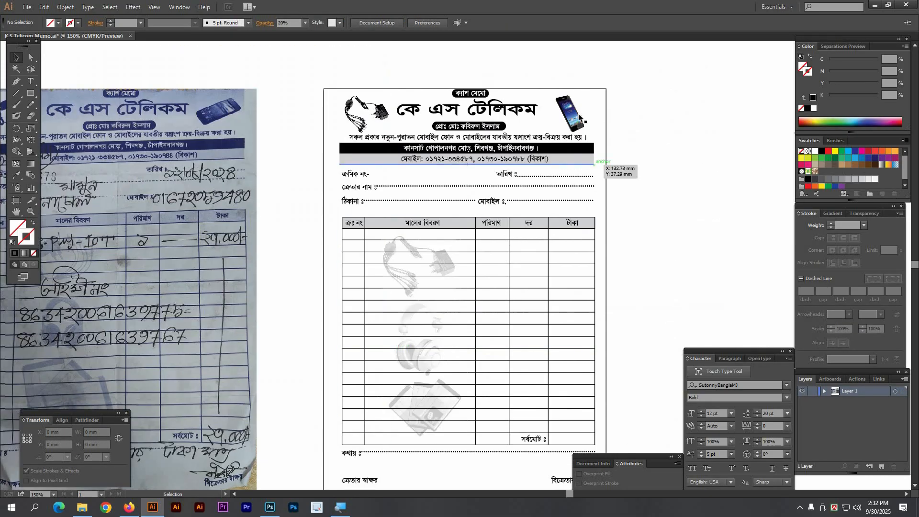
# Step: Convert the header phone photo to grayscale via Edit Colors, then zoom back out
pyautogui.click(570, 118)
pyautogui.moveTo(519, 78); pyautogui.dragTo(642, 182)
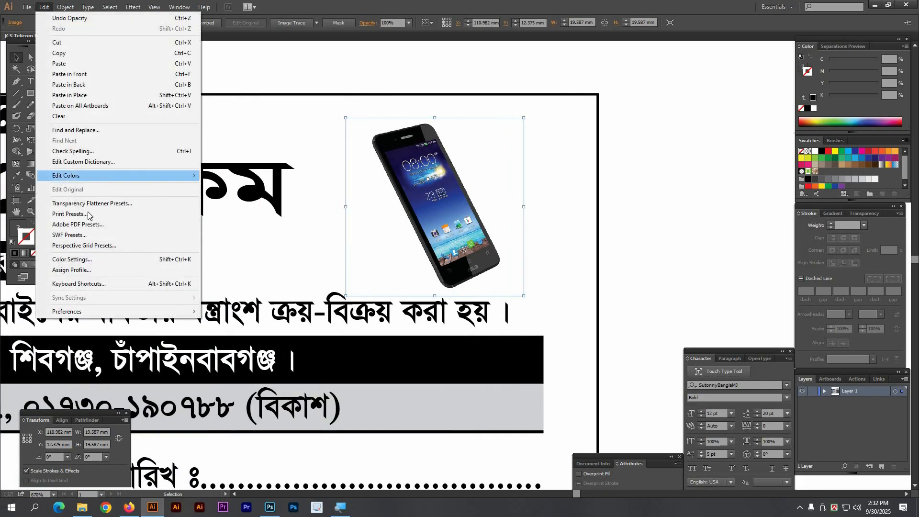
pyautogui.moveTo(76, 177)
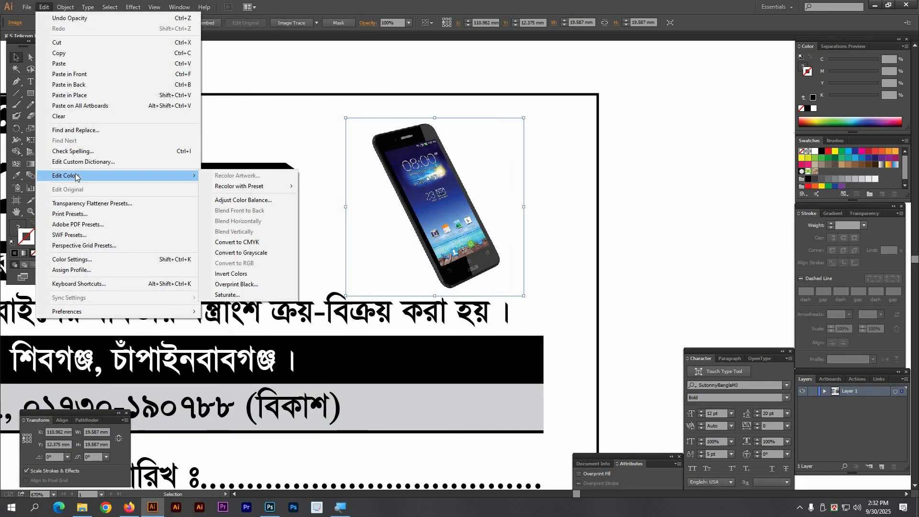
pyautogui.click(254, 253)
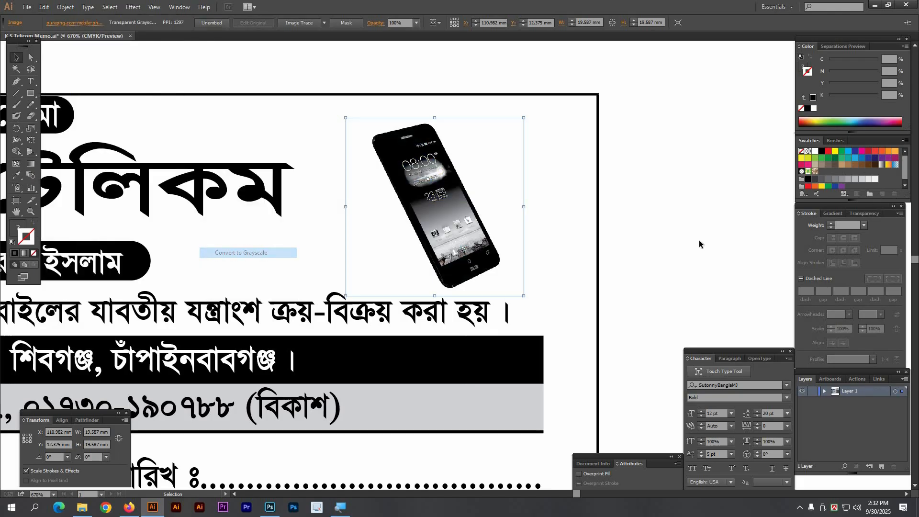
pyautogui.click(621, 232)
pyautogui.hotkey('ctrl', '-')
pyautogui.hotkey('ctrl', '-')
pyautogui.hotkey('ctrl', '-')
pyautogui.hotkey('ctrl', '-')
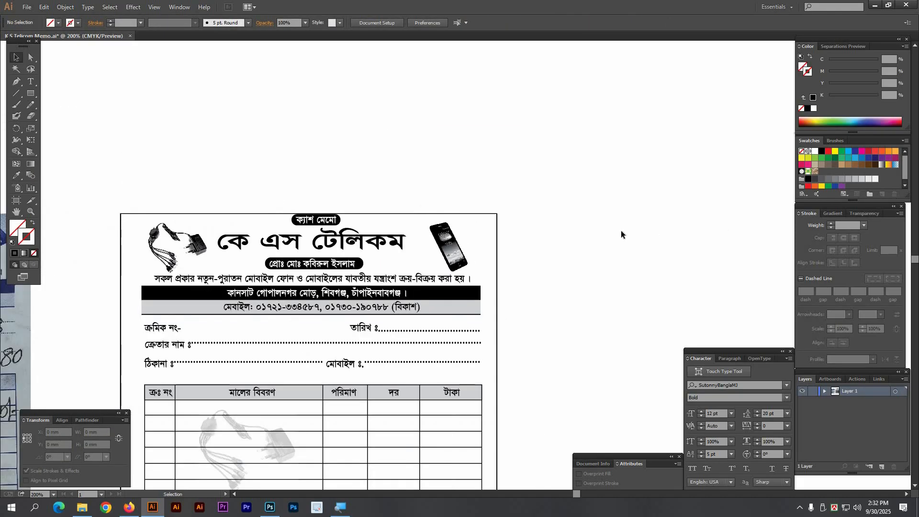
pyautogui.press('Tab')
pyautogui.moveTo(631, 265); pyautogui.dragTo(747, 181)
pyautogui.hotkey('ctrl', '-')
pyautogui.hotkey('ctrl', '-')
# Step: Delete the reference photo of the handwritten memo
pyautogui.moveTo(442, 351); pyautogui.dragTo(452, 283)
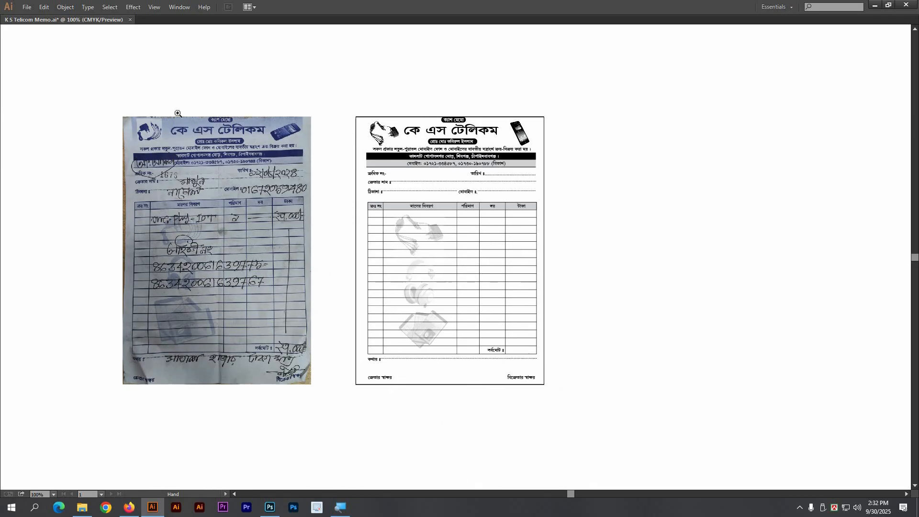
pyautogui.moveTo(177, 115); pyautogui.dragTo(734, 411)
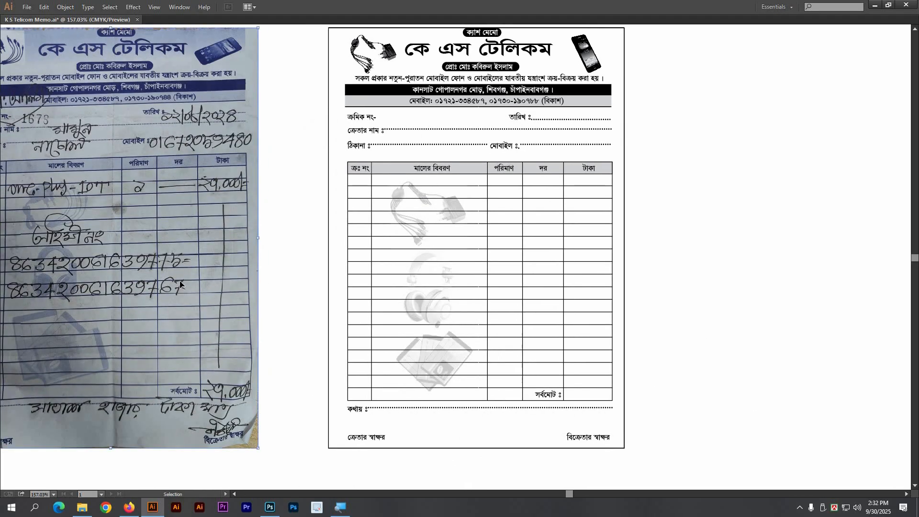
pyautogui.hotkey('ctrl', '1')
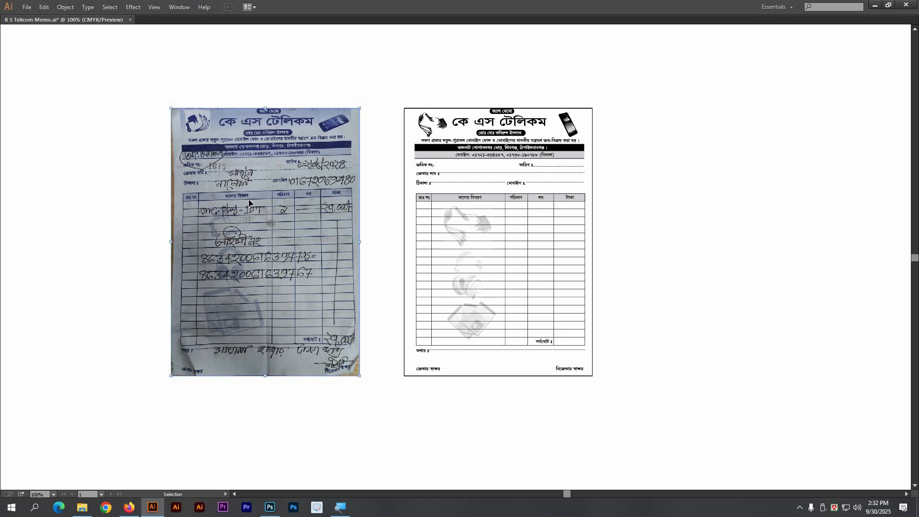
pyautogui.press('Delete')
pyautogui.moveTo(273, 191); pyautogui.dragTo(232, 191)
pyautogui.moveTo(288, 79); pyautogui.dragTo(665, 407)
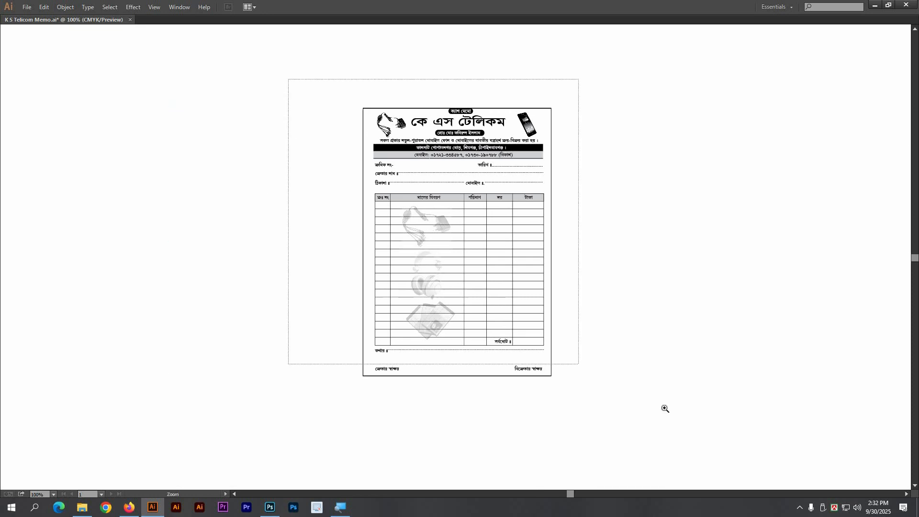
# Step: Test-move the whole memo group, undo it twice, and zoom into the header fields
pyautogui.press('v')
pyautogui.hotkey('ctrl', 'a')
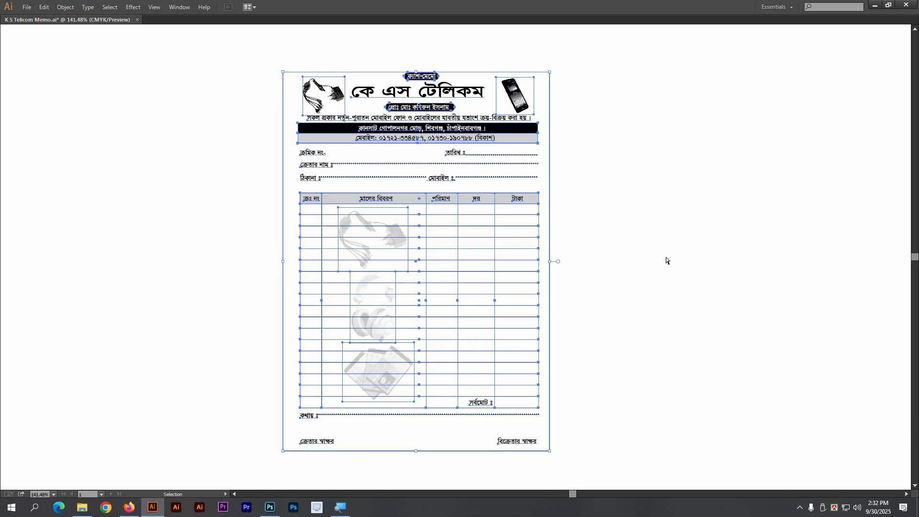
pyautogui.click(652, 273)
pyautogui.press('Tab')
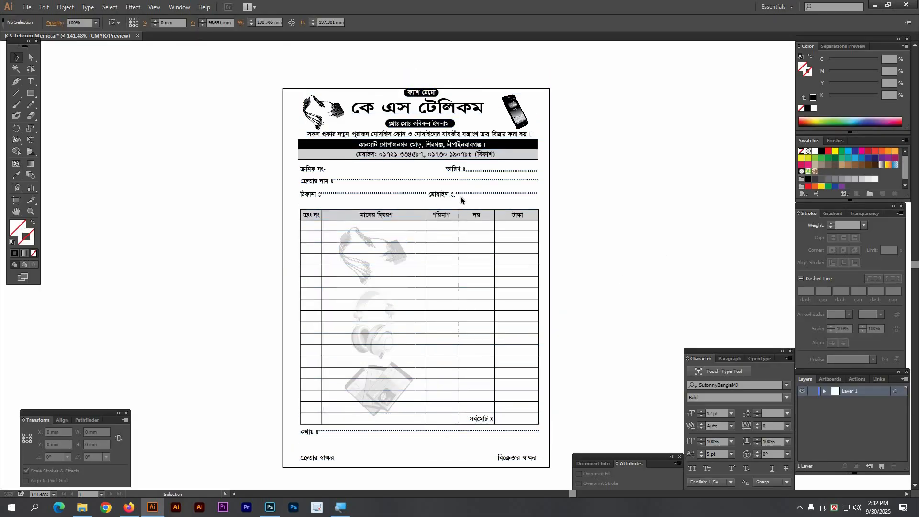
pyautogui.moveTo(472, 217); pyautogui.dragTo(434, 225)
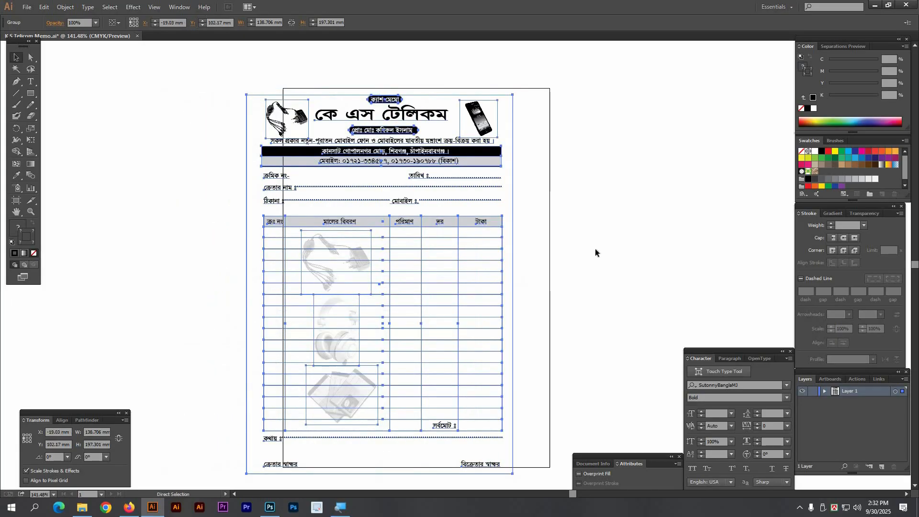
pyautogui.hotkey('ctrl', 'z')
pyautogui.click(593, 245)
pyautogui.hotkey('ctrl', 'z')
pyautogui.click(194, 76)
pyautogui.moveTo(192, 61); pyautogui.dragTo(607, 232)
pyautogui.moveTo(407, 295); pyautogui.dragTo(278, 175)
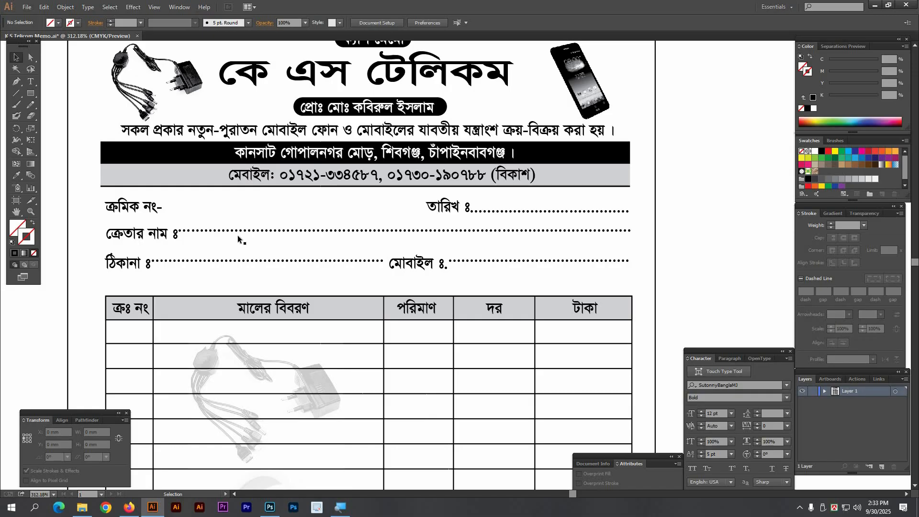
# Step: Nudge the buyer-name and address lines down, then start lowering the serial/date line
pyautogui.press('a')
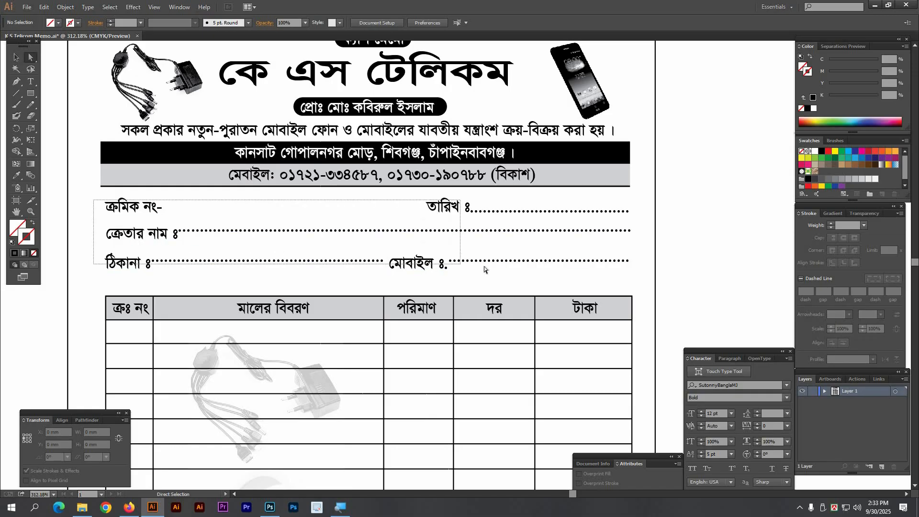
pyautogui.click(484, 268)
pyautogui.click(732, 252)
pyautogui.moveTo(410, 268); pyautogui.dragTo(398, 274)
pyautogui.moveTo(322, 260); pyautogui.dragTo(345, 243)
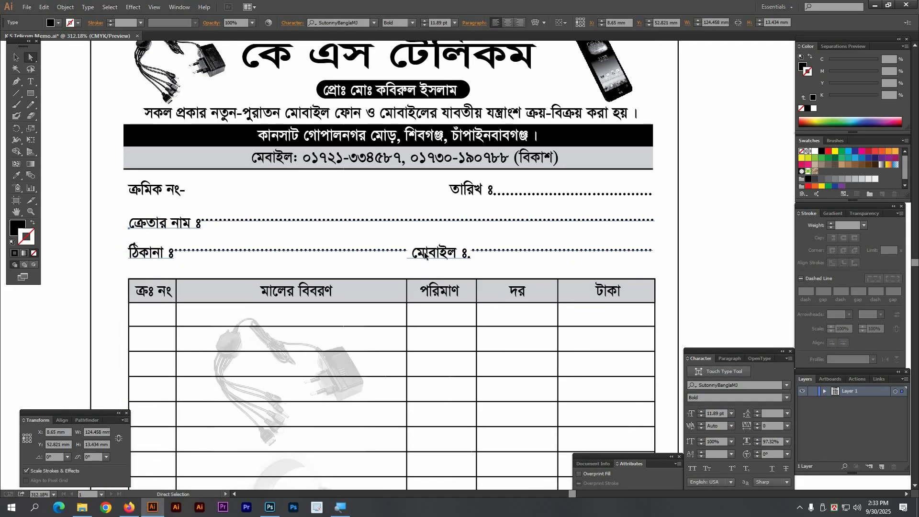
pyautogui.moveTo(425, 256); pyautogui.dragTo(425, 259)
pyautogui.click(251, 201)
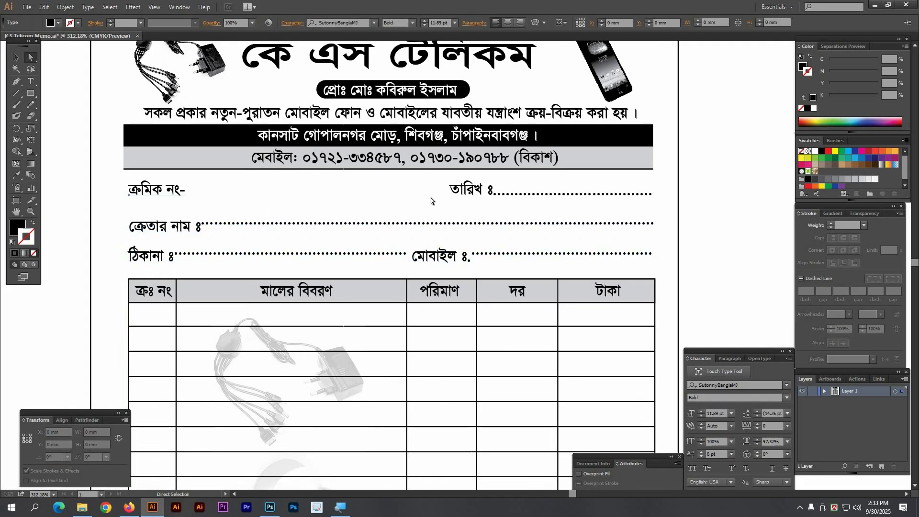
pyautogui.moveTo(464, 189); pyautogui.dragTo(464, 192)
# Step: Lower the header text slightly and bring the whole memo into view
pyautogui.click(749, 229)
pyautogui.moveTo(259, 248); pyautogui.dragTo(366, 265)
pyautogui.keyDown('ctrl'); pyautogui.keyDown('alt'); pyautogui.click(365, 259); pyautogui.keyUp('alt'); pyautogui.keyUp('ctrl')
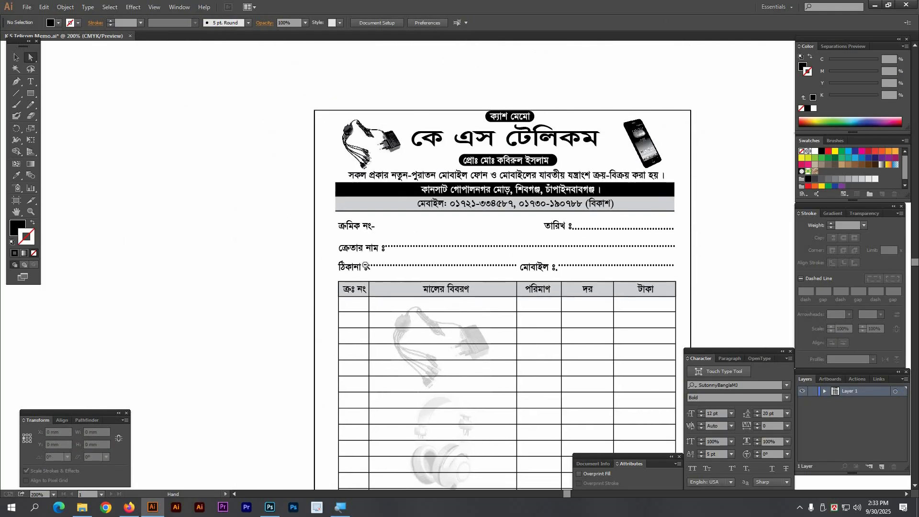
pyautogui.moveTo(462, 292); pyautogui.dragTo(345, 249)
pyautogui.keyDown('ctrl'); pyautogui.keyDown('alt'); pyautogui.click(345, 248); pyautogui.keyUp('alt'); pyautogui.keyUp('ctrl')
pyautogui.moveTo(456, 312); pyautogui.dragTo(361, 273)
pyautogui.press('v')
pyautogui.moveTo(170, 252); pyautogui.dragTo(159, 231)
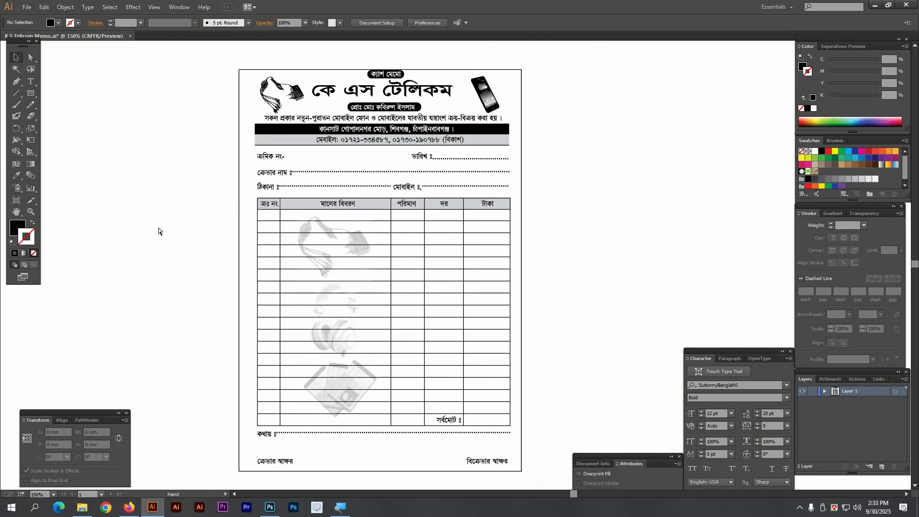
# Step: Switch rulers to inches and scale all artwork from the centre to 5.6 in wide
pyautogui.hotkey('ctrl', 'a')
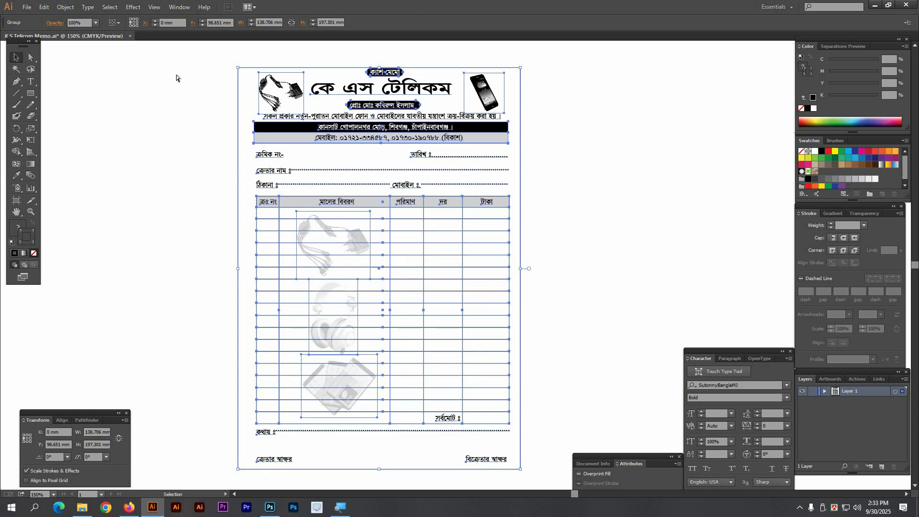
pyautogui.hotkey('ctrl', 'r')
pyautogui.rightClick(189, 45)
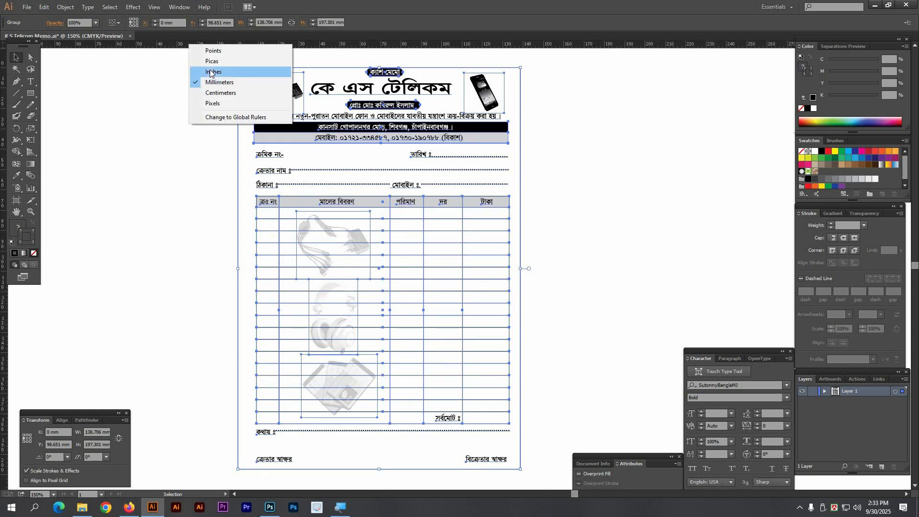
pyautogui.click(212, 72)
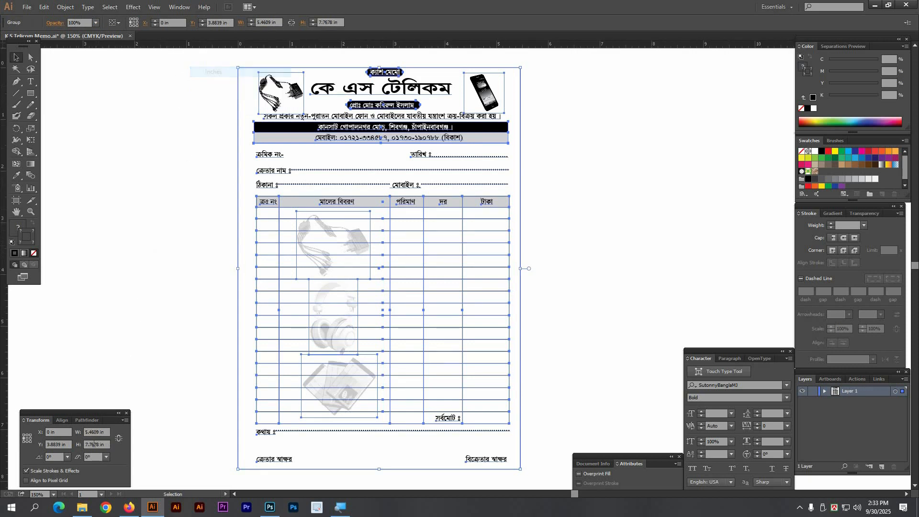
pyautogui.click(27, 439)
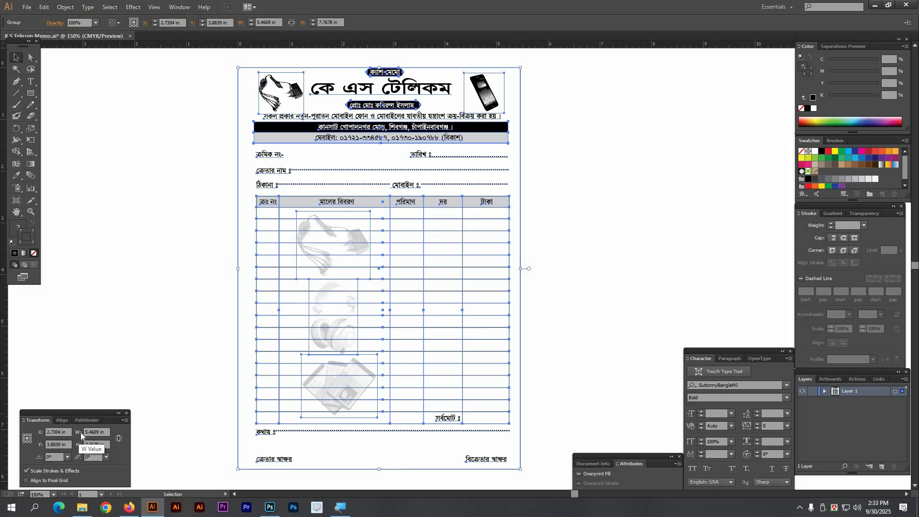
pyautogui.click(84, 432)
pyautogui.write('5.6')
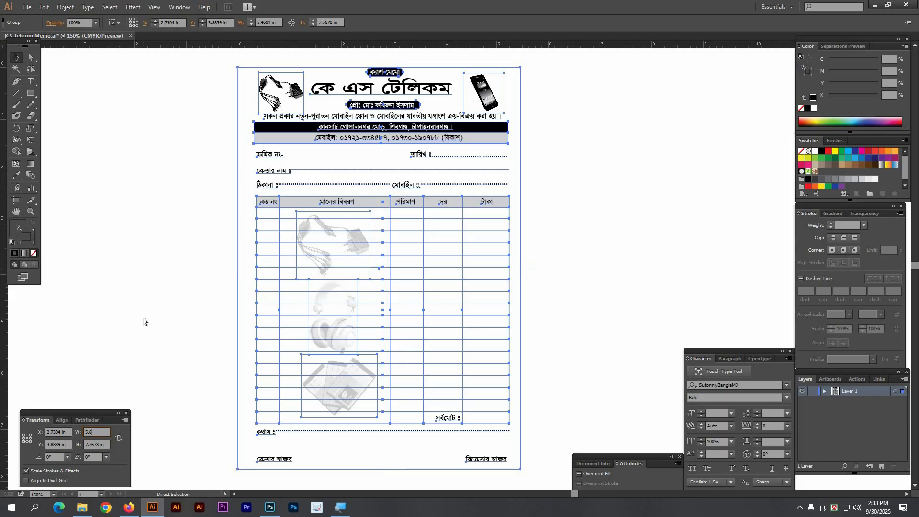
pyautogui.hotkey('ctrl', 'Return')
# Step: Set the outer border rectangle's height to 8.5 in
pyautogui.click(158, 313)
pyautogui.moveTo(227, 231); pyautogui.dragTo(210, 286)
pyautogui.press('a')
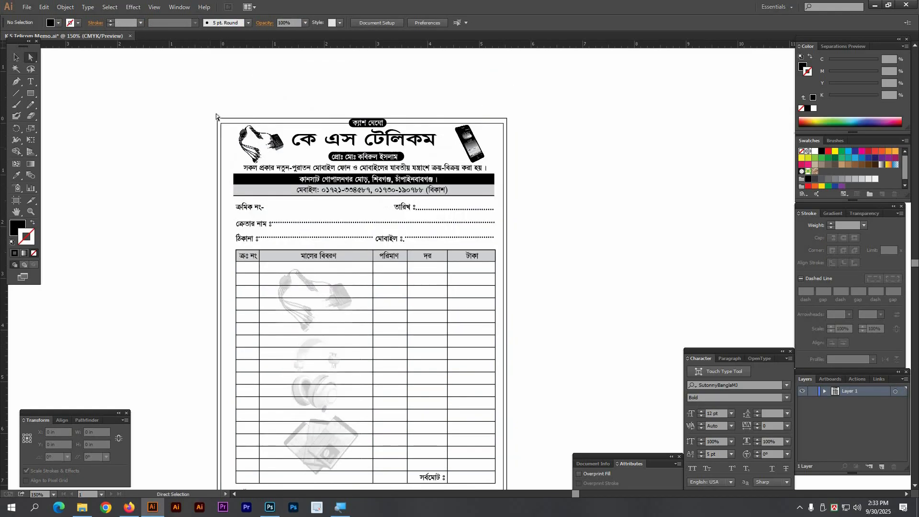
pyautogui.click(217, 118)
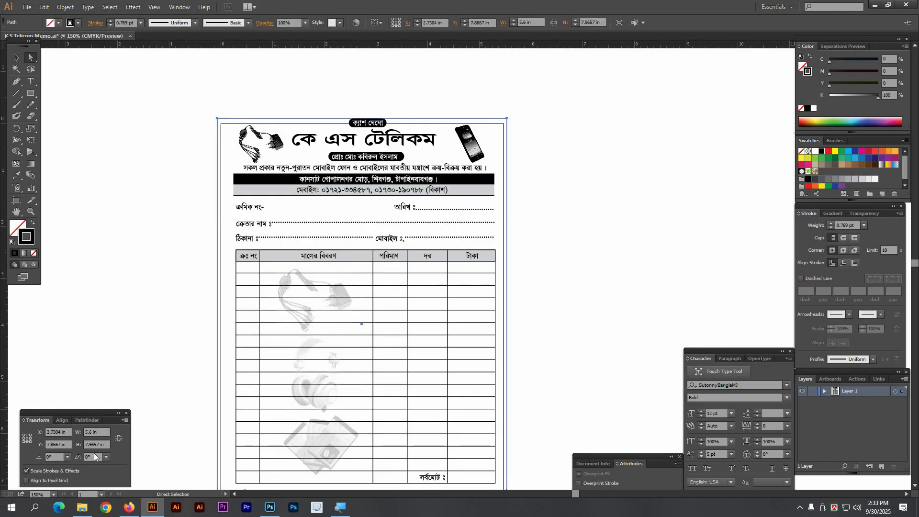
pyautogui.click(93, 444)
pyautogui.write('8.5')
pyautogui.press('Return')
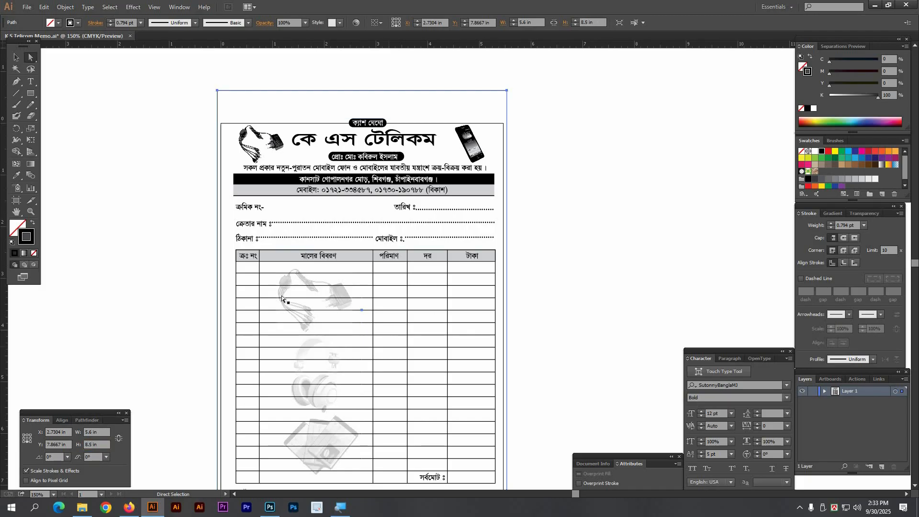
pyautogui.click(556, 320)
pyautogui.press('Tab')
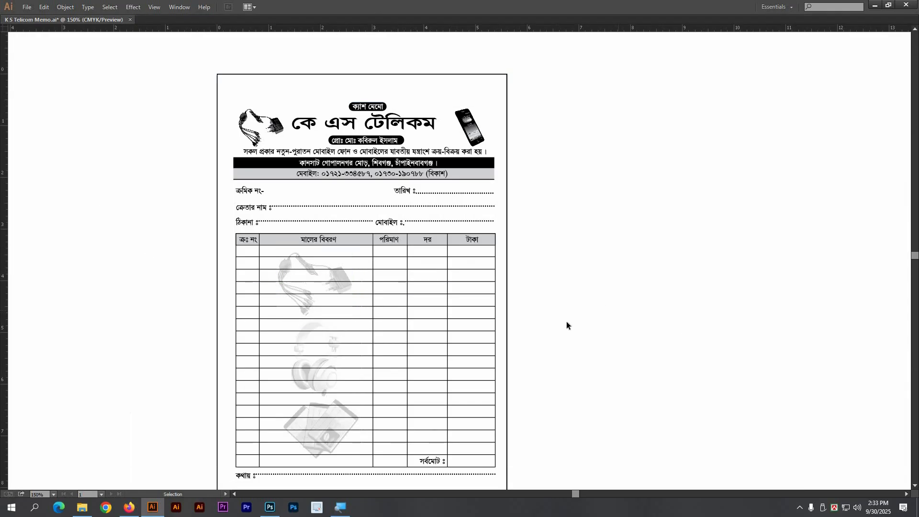
# Step: Fit the page frame in view, restore the panels, and marquee-select the whole memo group
pyautogui.hotkey('ctrl', 'alt', 'space')
pyautogui.keyDown('ctrl'); pyautogui.keyDown('alt'); pyautogui.click(431, 322); pyautogui.keyUp('alt'); pyautogui.keyUp('ctrl')
pyautogui.moveTo(268, 63); pyautogui.dragTo(508, 392)
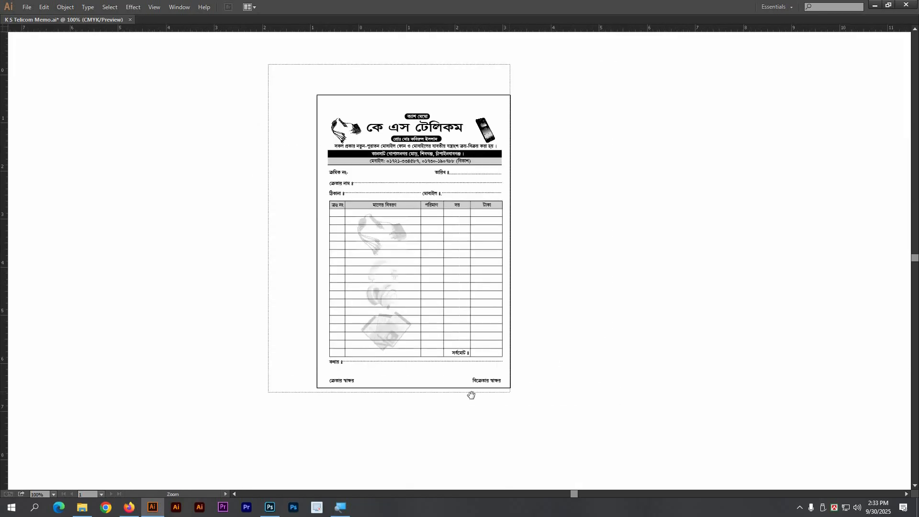
pyautogui.moveTo(582, 321); pyautogui.dragTo(537, 308)
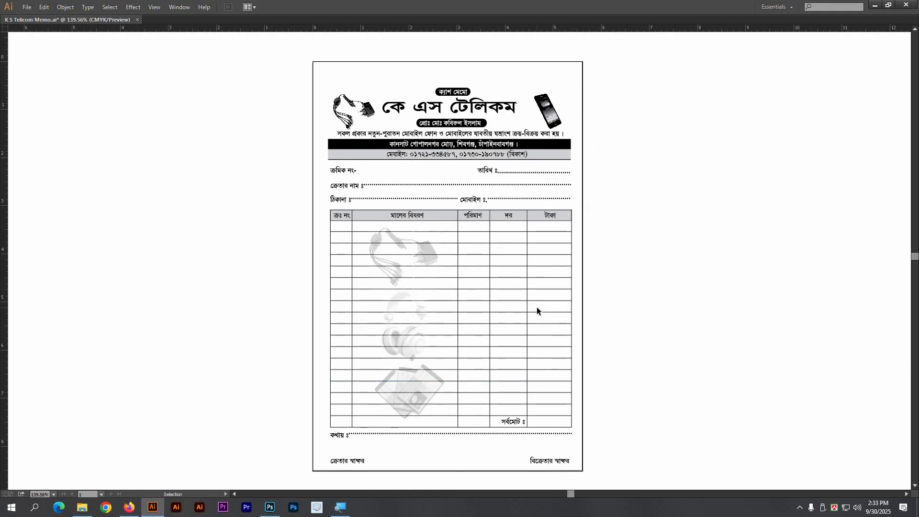
pyautogui.moveTo(665, 318); pyautogui.dragTo(625, 318)
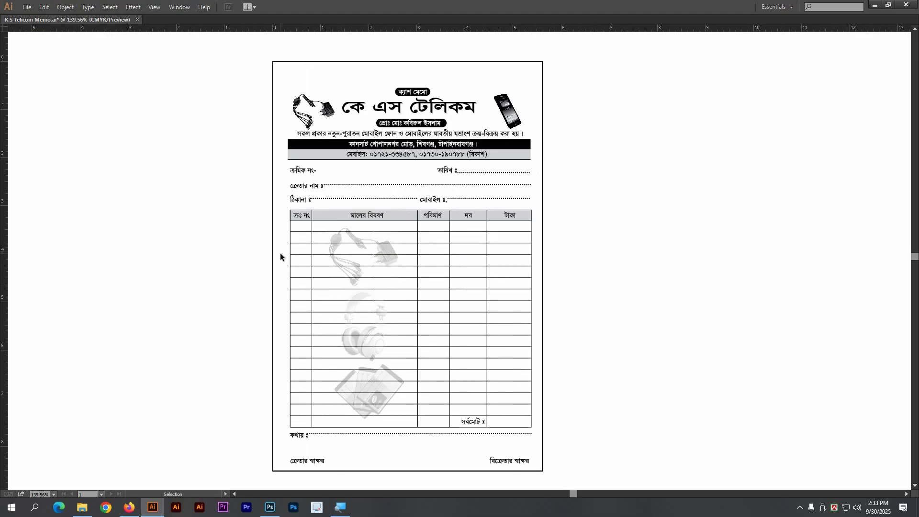
pyautogui.moveTo(498, 297); pyautogui.dragTo(489, 294)
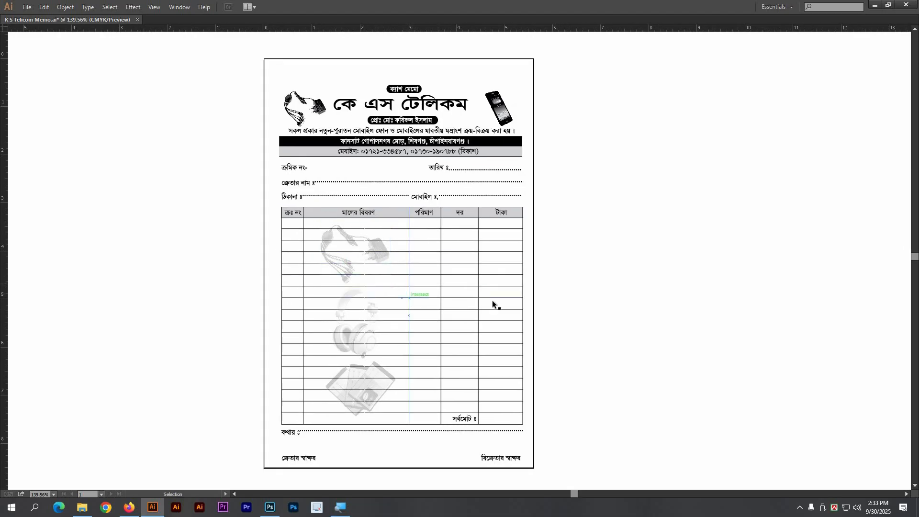
pyautogui.press('Tab')
pyautogui.moveTo(601, 302); pyautogui.dragTo(574, 293)
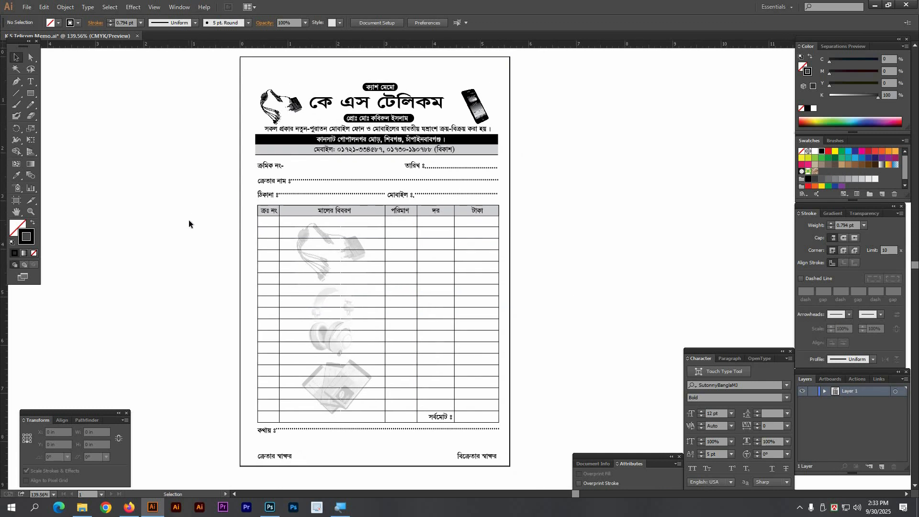
pyautogui.moveTo(253, 132); pyautogui.dragTo(253, 132)
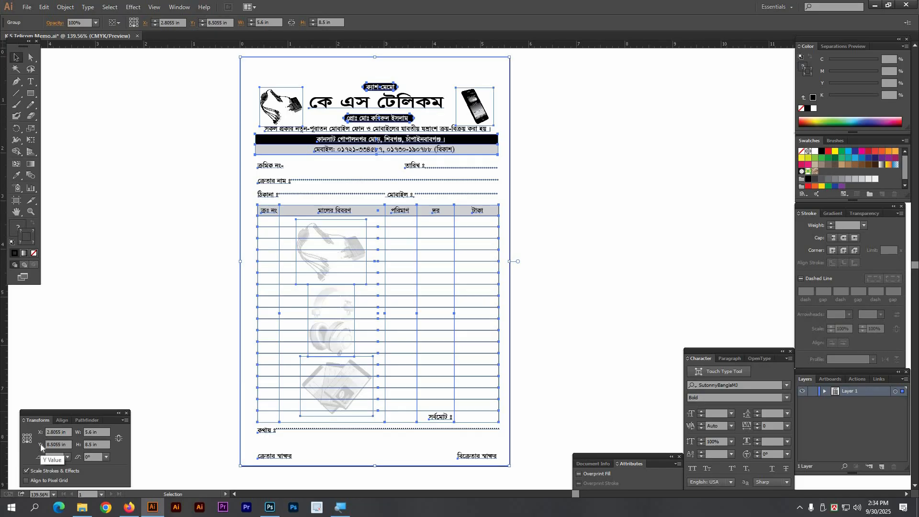
# Step: Copy the memo group's X position value, 2.8055 in
pyautogui.click(66, 433)
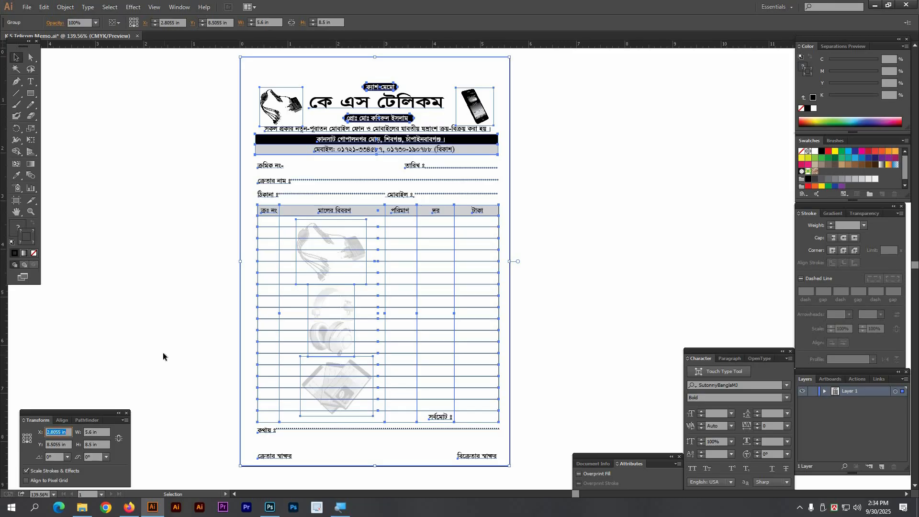
pyautogui.click(63, 433)
pyautogui.doubleClick(62, 432)
pyautogui.hotkey('ctrl', 'c')
# Step: Select the memo content without the frame and set its X to 2.8055 in
pyautogui.moveTo(215, 107); pyautogui.dragTo(248, 158)
pyautogui.click(31, 58)
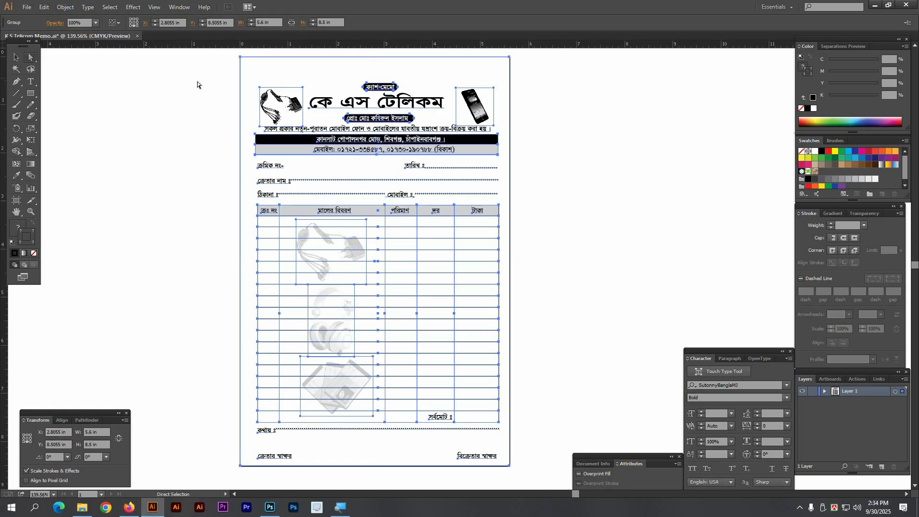
pyautogui.moveTo(227, 64); pyautogui.dragTo(243, 74)
pyautogui.moveTo(243, 75); pyautogui.dragTo(242, 76)
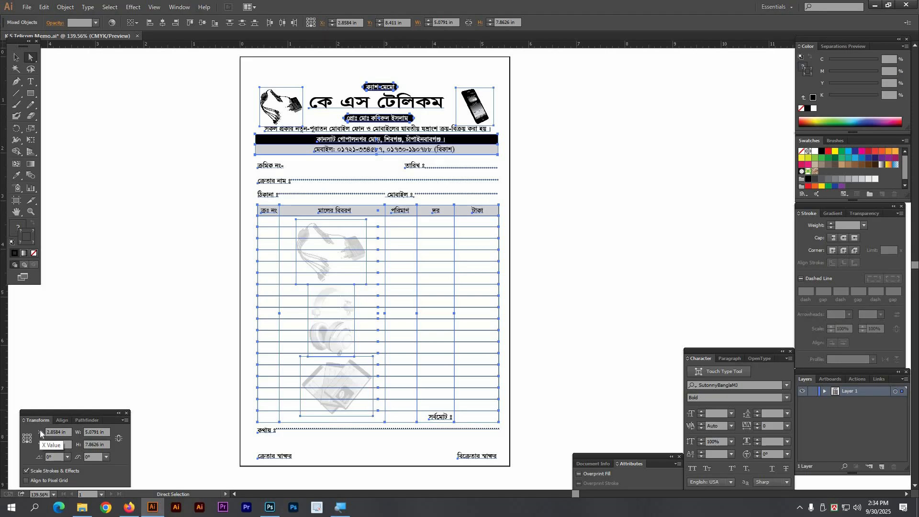
pyautogui.click(40, 431)
pyautogui.press('ctrl')
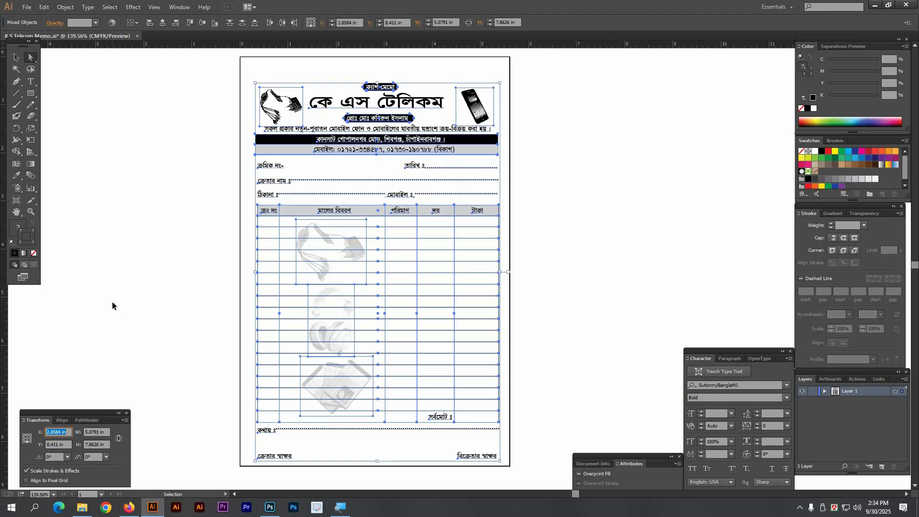
pyautogui.hotkey('ctrl', 'v')
pyautogui.click(128, 291)
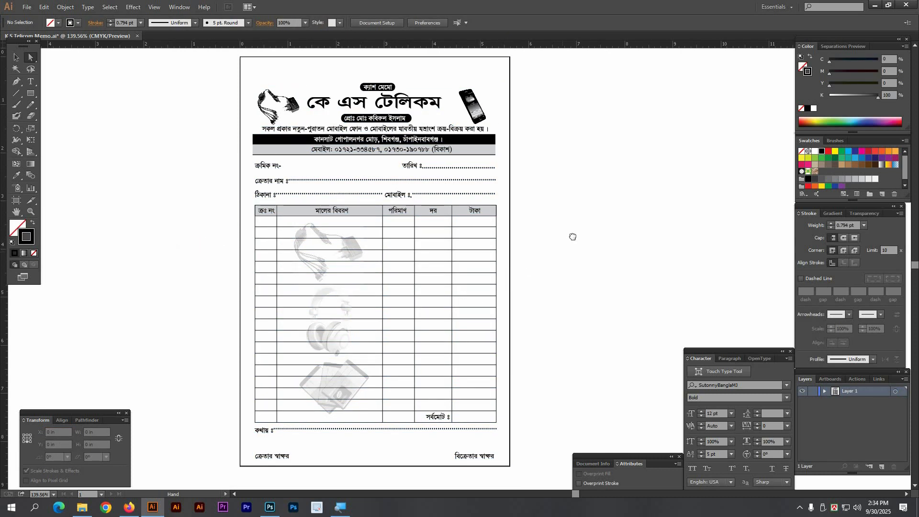
pyautogui.moveTo(583, 238); pyautogui.dragTo(576, 242)
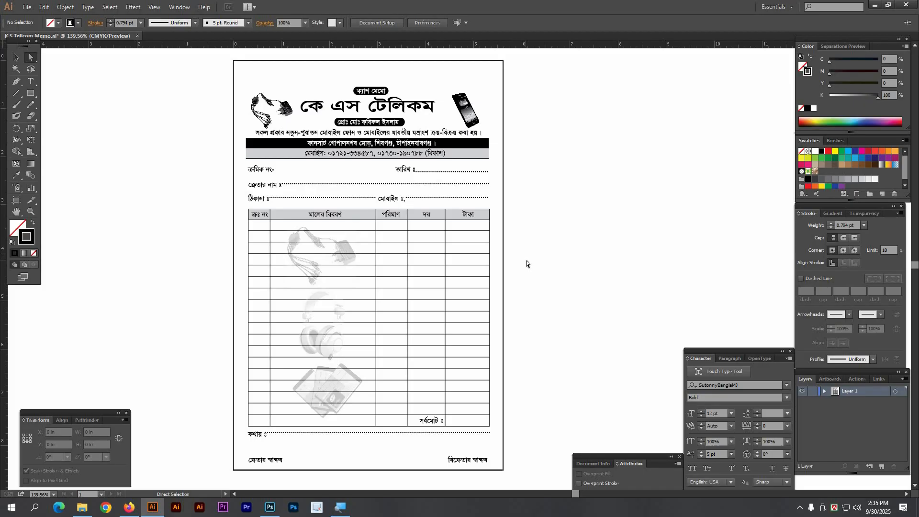
pyautogui.moveTo(189, 175); pyautogui.dragTo(457, 224)
pyautogui.click(450, 217)
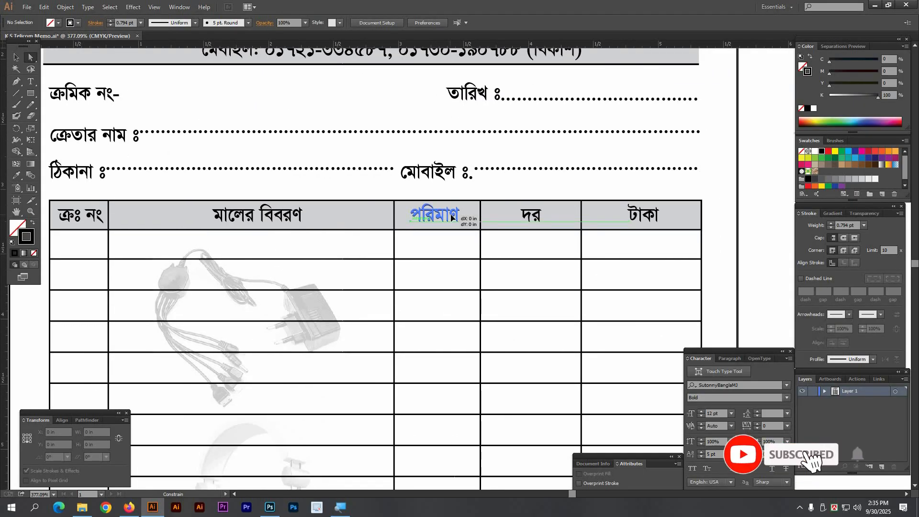
pyautogui.click(433, 243)
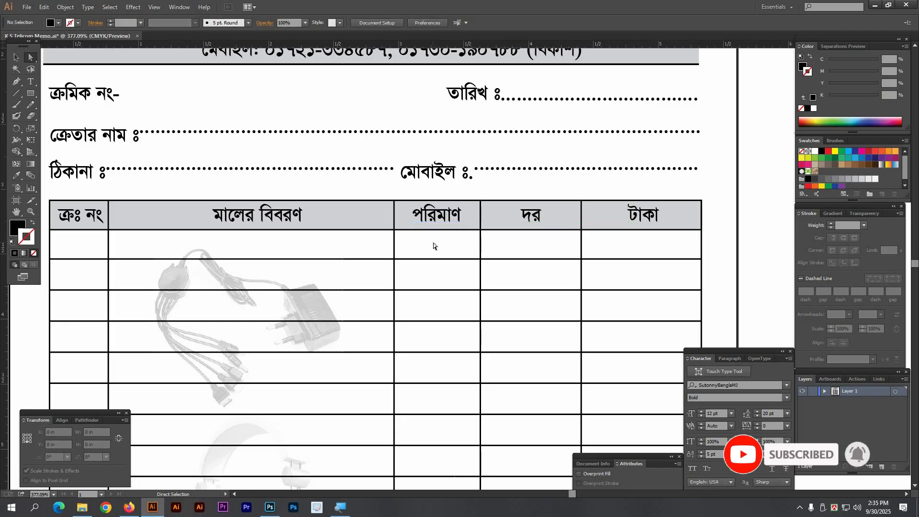
pyautogui.click(529, 219)
pyautogui.click(524, 245)
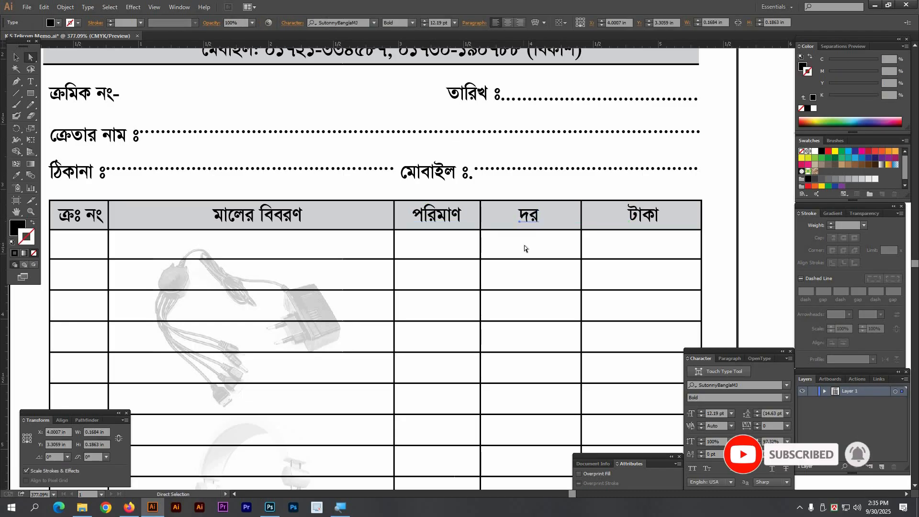
pyautogui.hotkey('ctrl', '-')
pyautogui.hotkey('ctrl', '-')
pyautogui.hotkey('ctrl', '-')
pyautogui.hotkey('ctrl', '-')
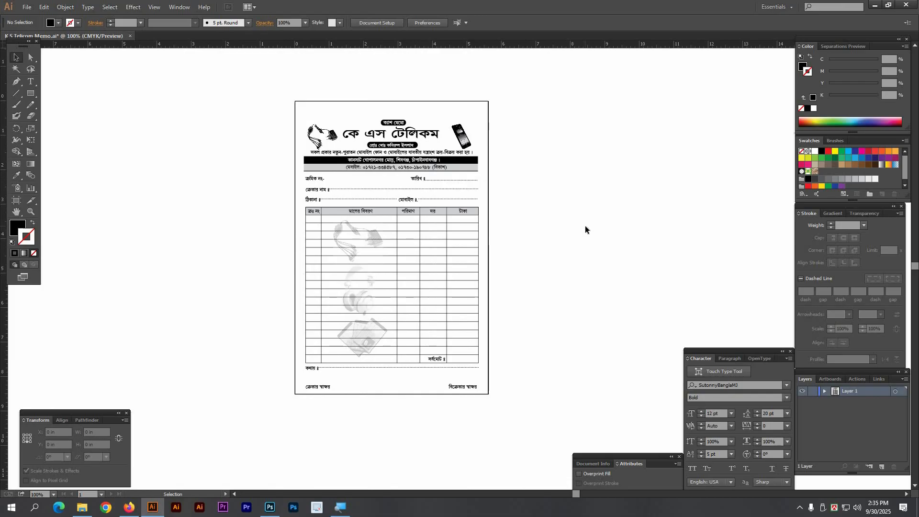